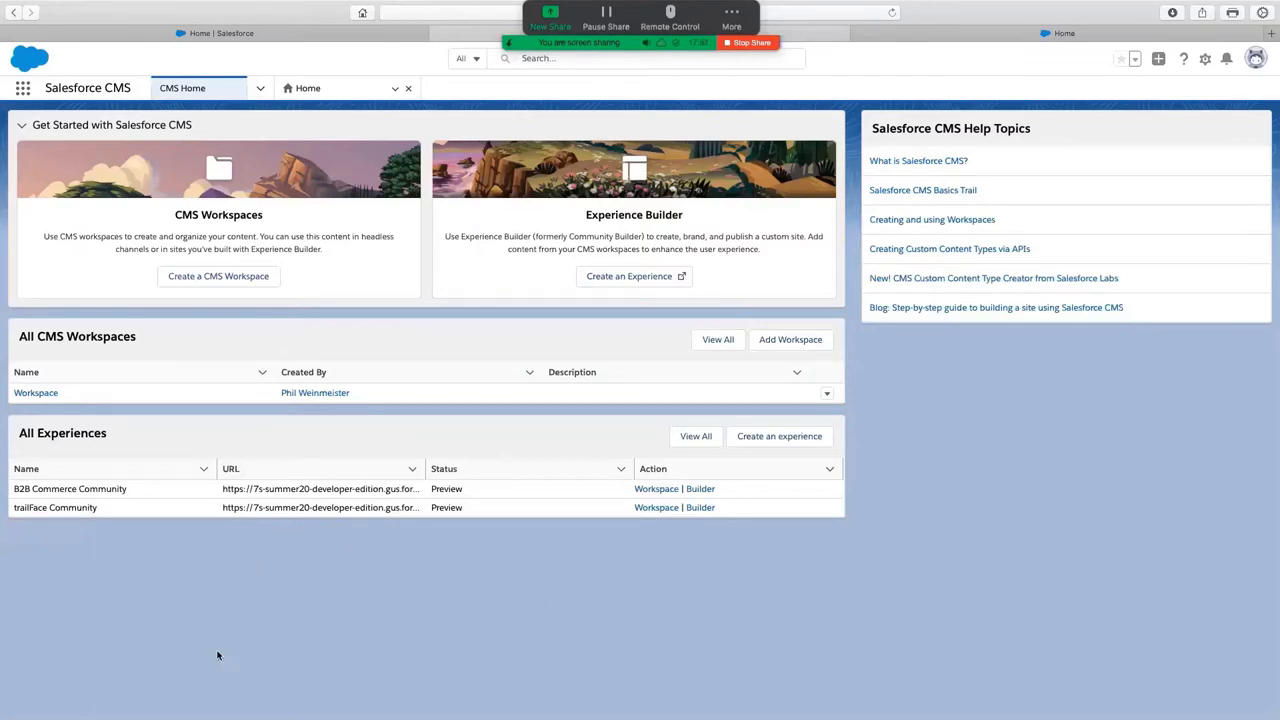
Start a new CMS workspace named trailFace and add the tF site as its channel
{"action": "left_click", "coordinate": [219, 288]}
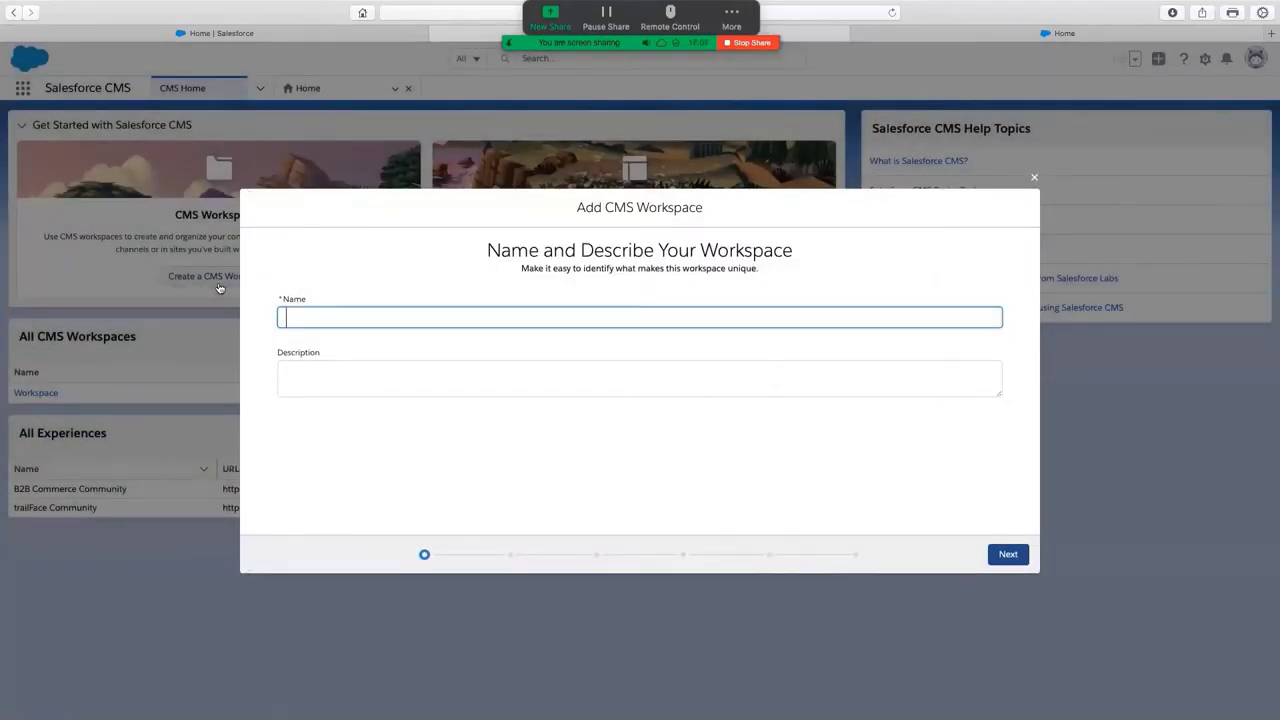
{"action": "type", "text": "trailFace"}
{"action": "left_click", "coordinate": [1018, 555]}
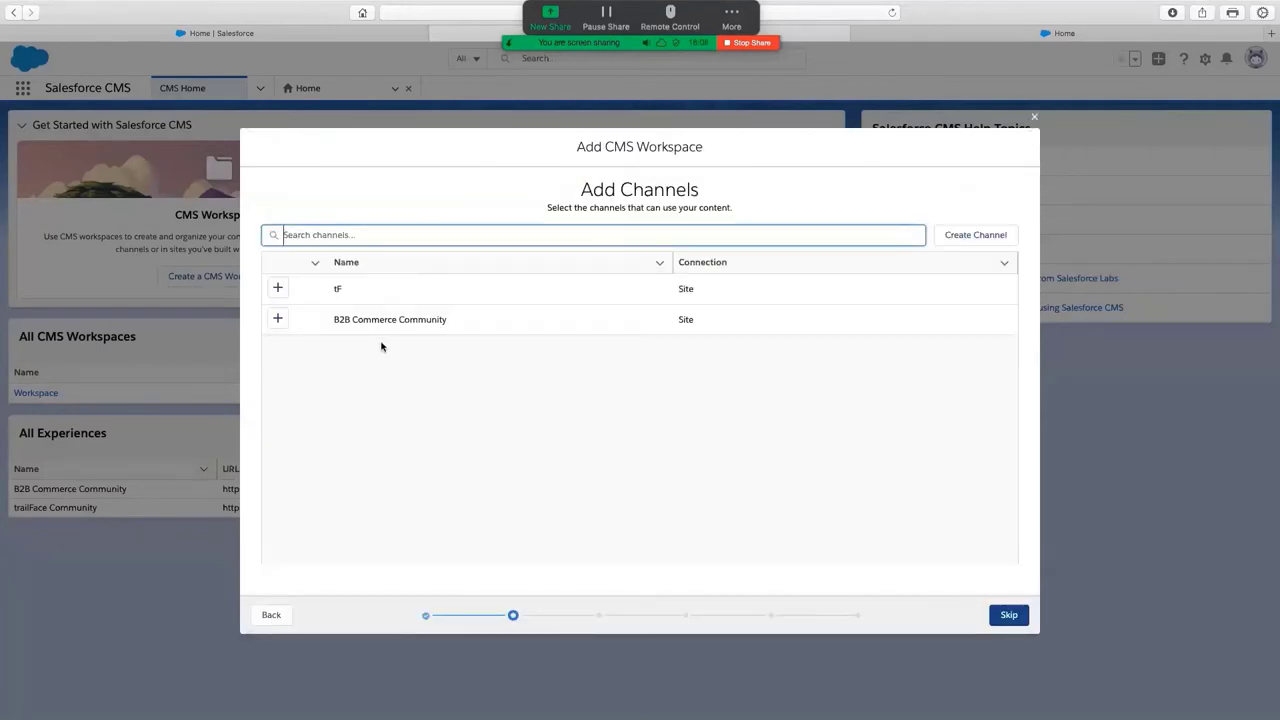
{"action": "left_click", "coordinate": [278, 290]}
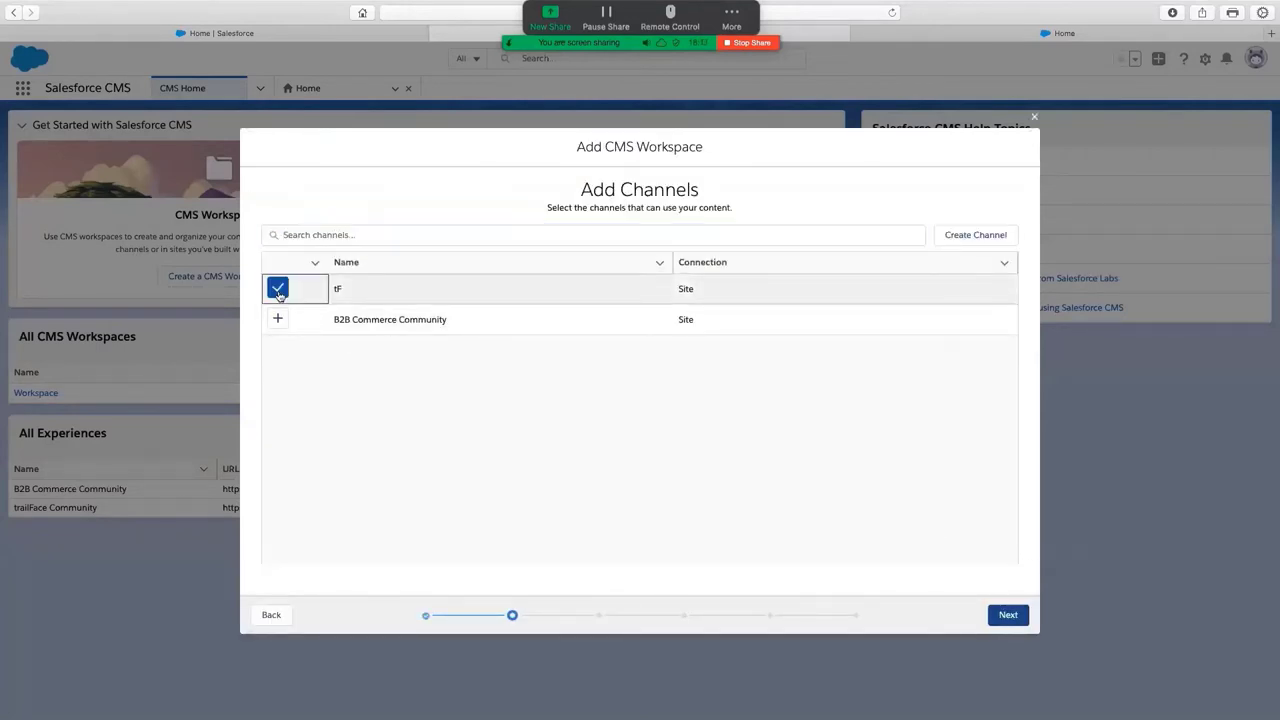
{"action": "left_click", "coordinate": [1014, 621]}
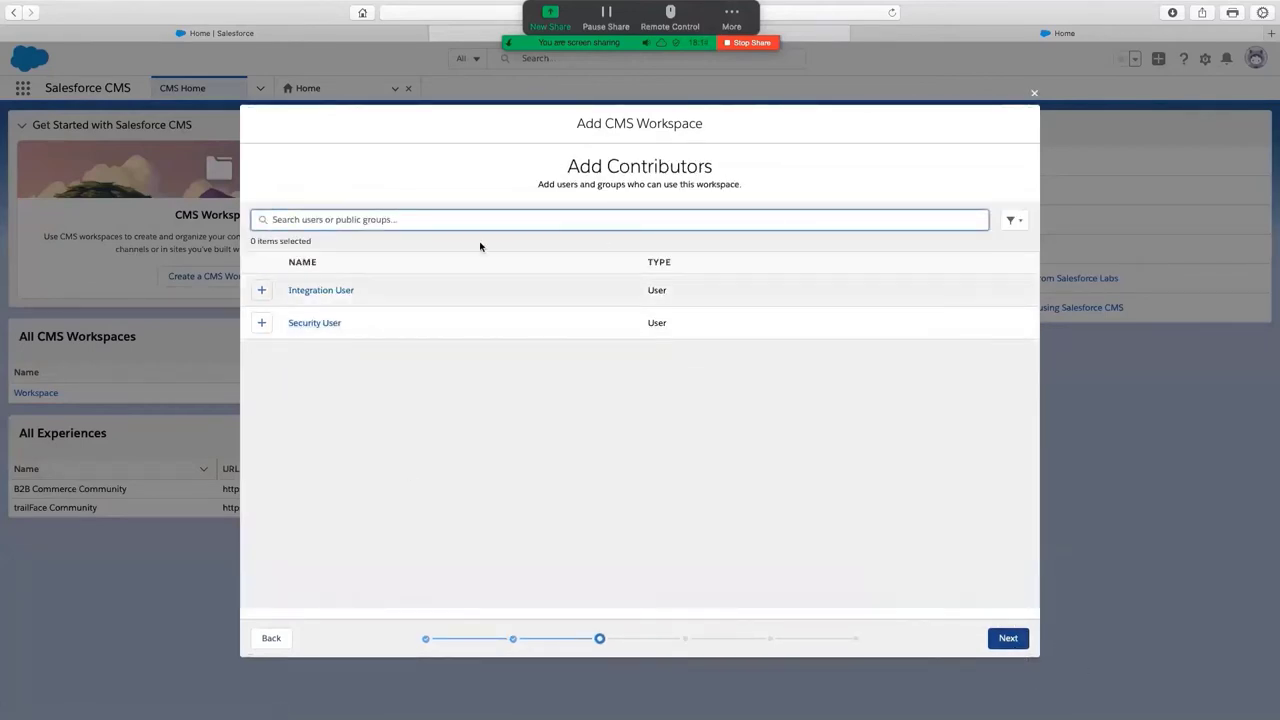
Finish the workspace without contributors, with English (United States) as both translation and default language
{"action": "left_click", "coordinate": [1017, 647]}
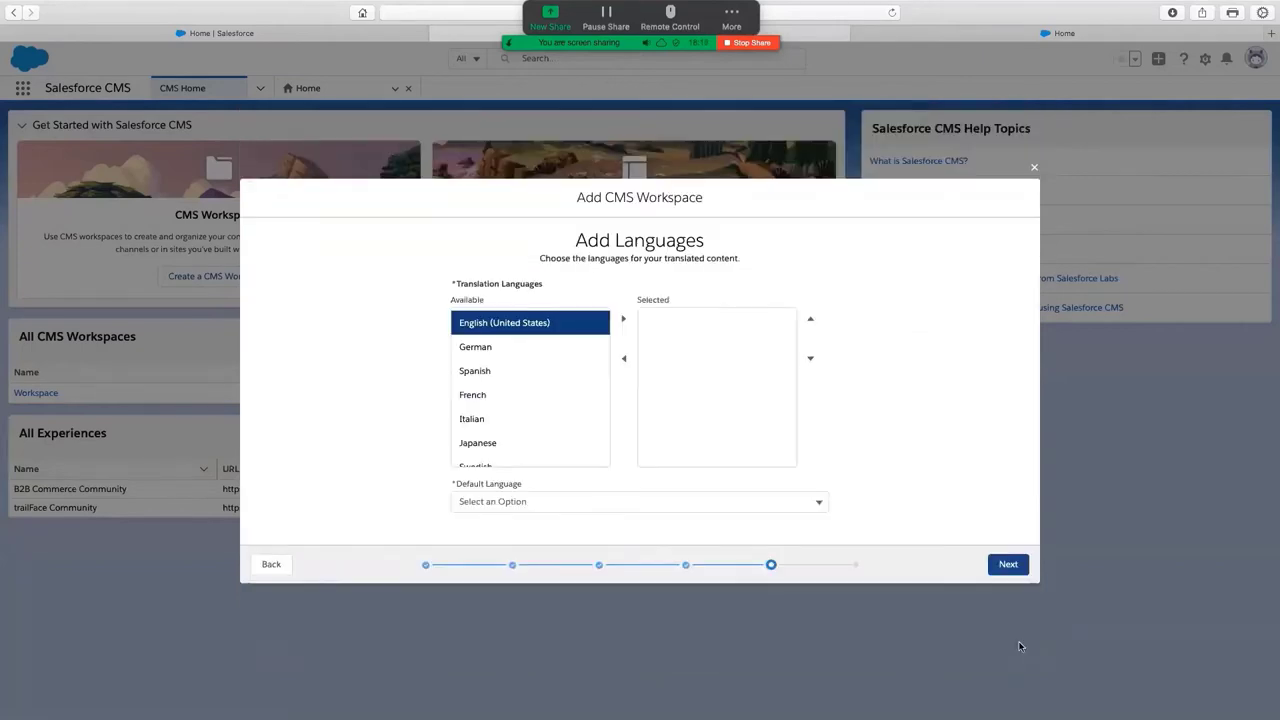
{"action": "left_click", "coordinate": [623, 319]}
{"action": "left_click", "coordinate": [644, 501]}
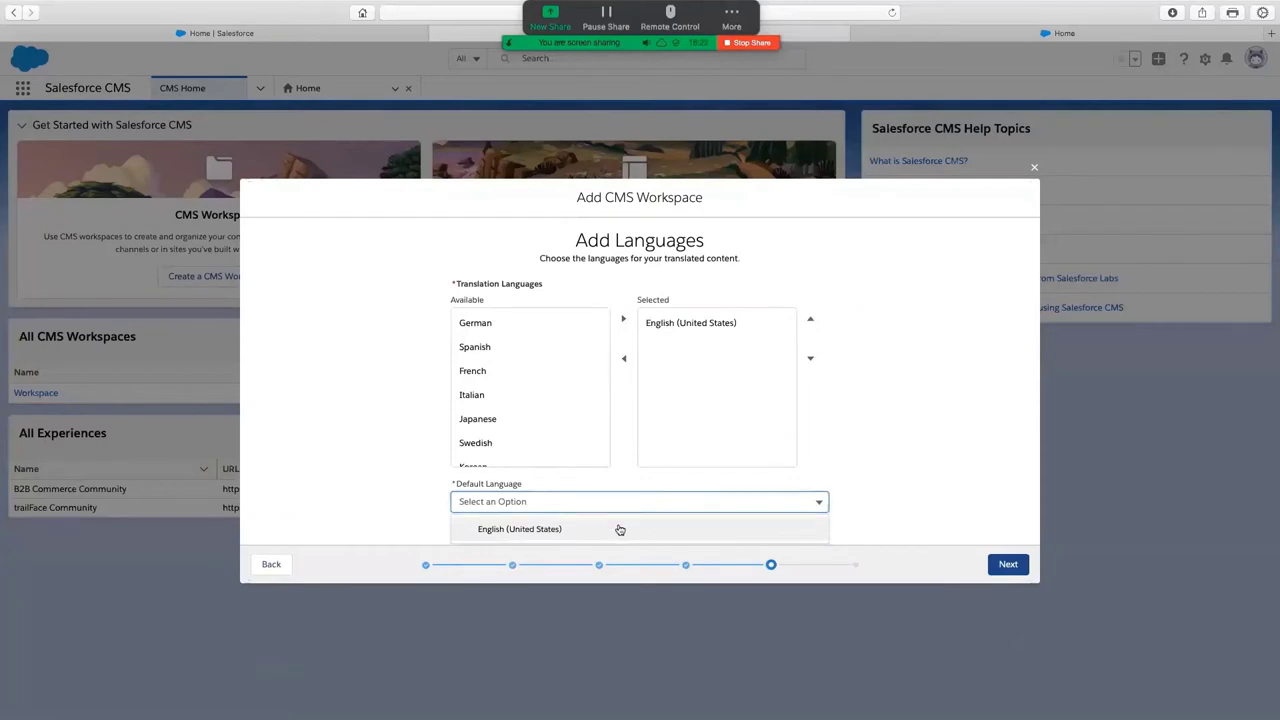
{"action": "left_click", "coordinate": [617, 530]}
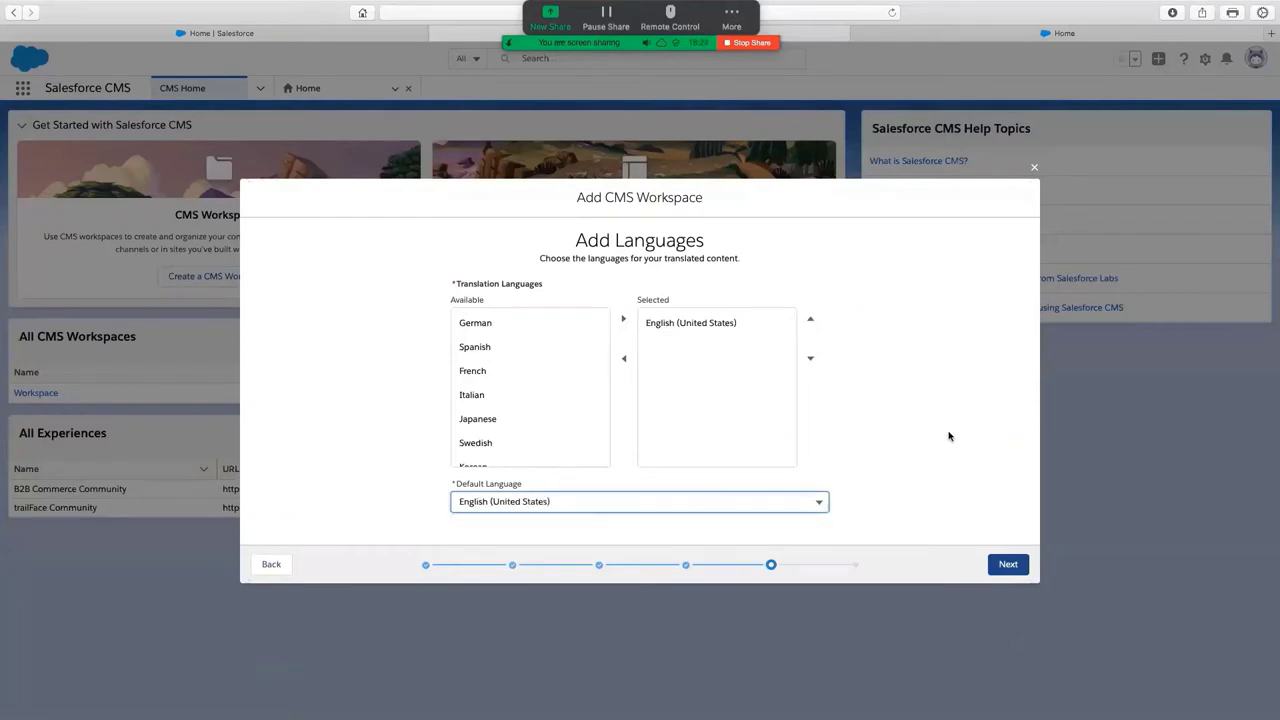
{"action": "left_click", "coordinate": [1008, 564]}
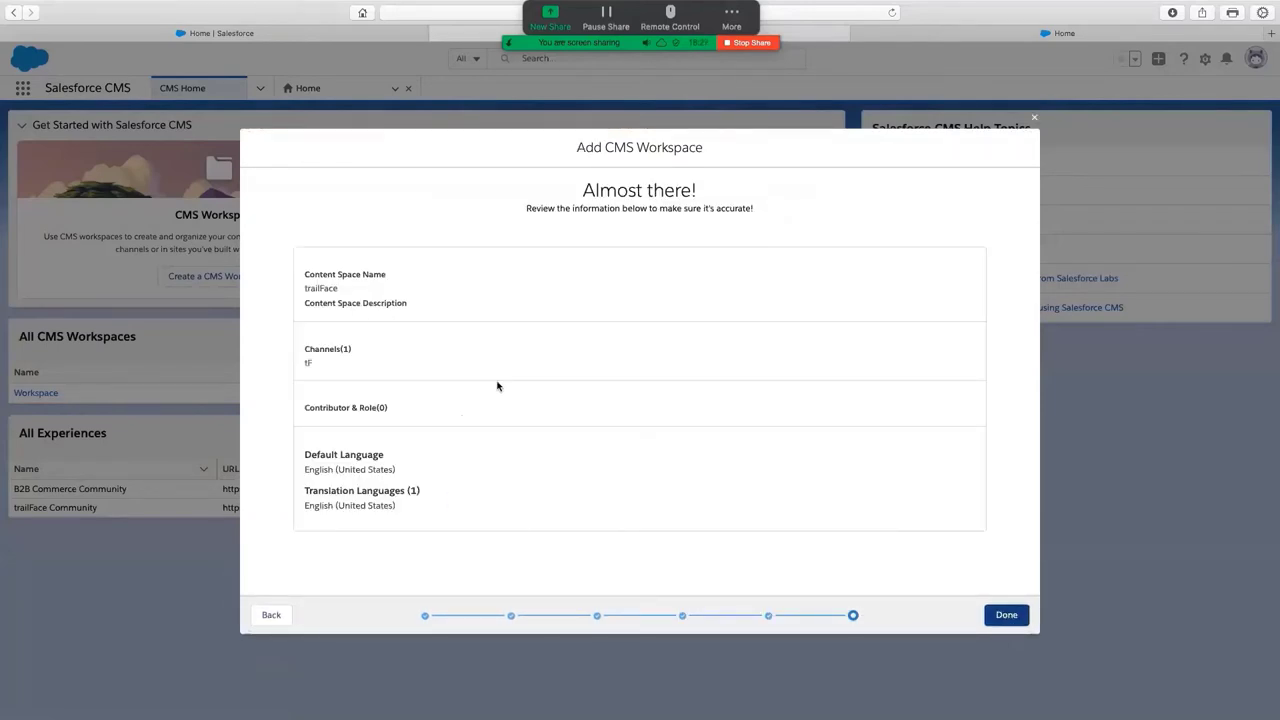
{"action": "left_click", "coordinate": [1007, 615]}
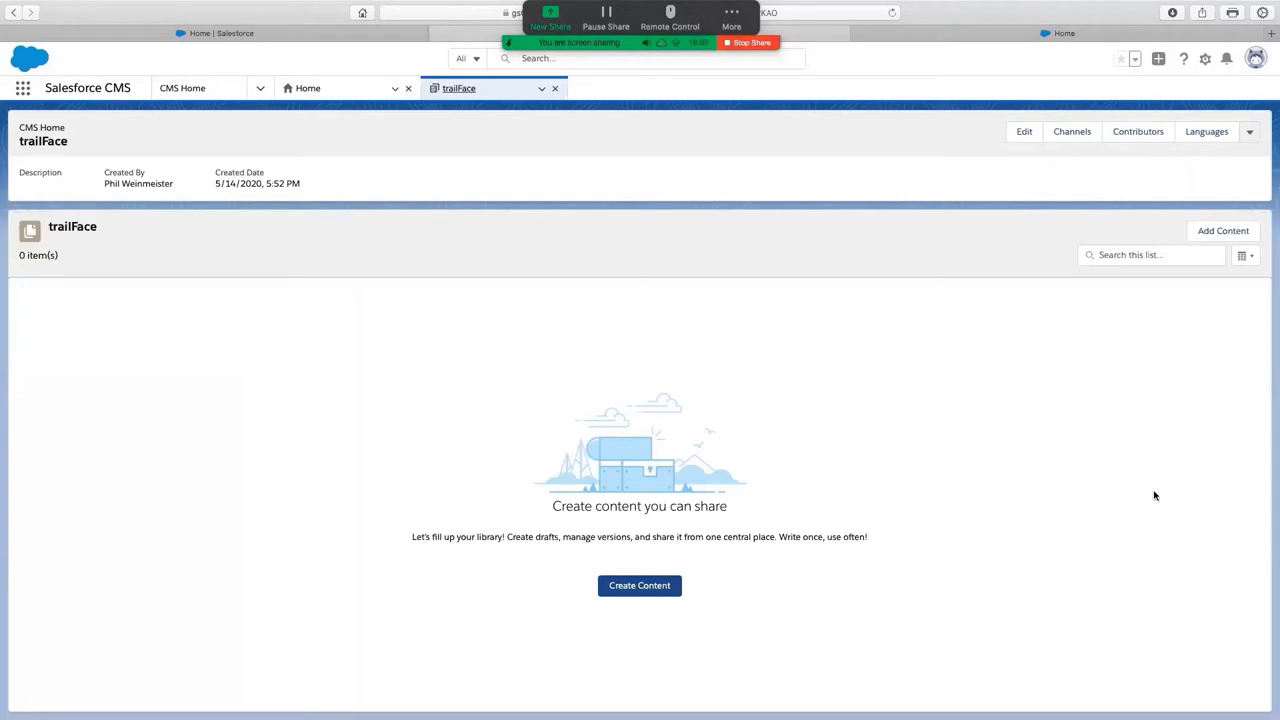
Create a News content item titled "trailFace to Donate 50% of Hiking Gear Proceeds to Fight Global Pandemic"
{"action": "left_click", "coordinate": [1223, 231]}
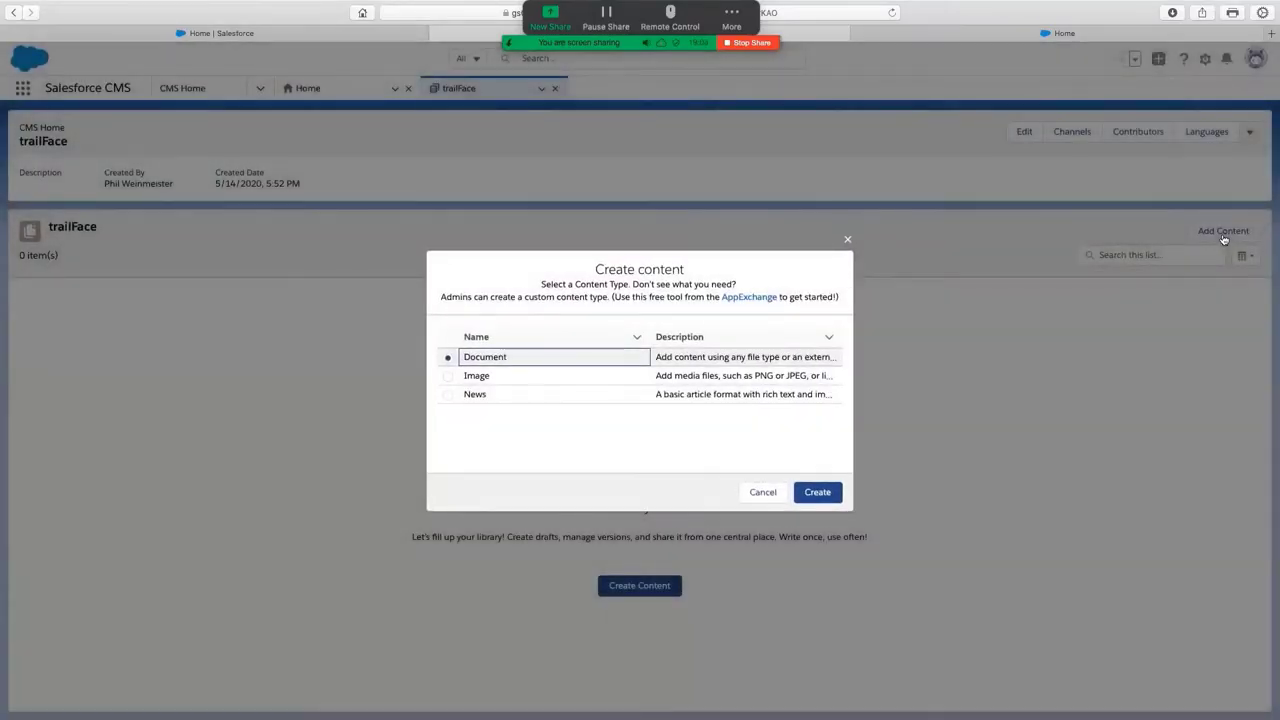
{"action": "left_click", "coordinate": [448, 395]}
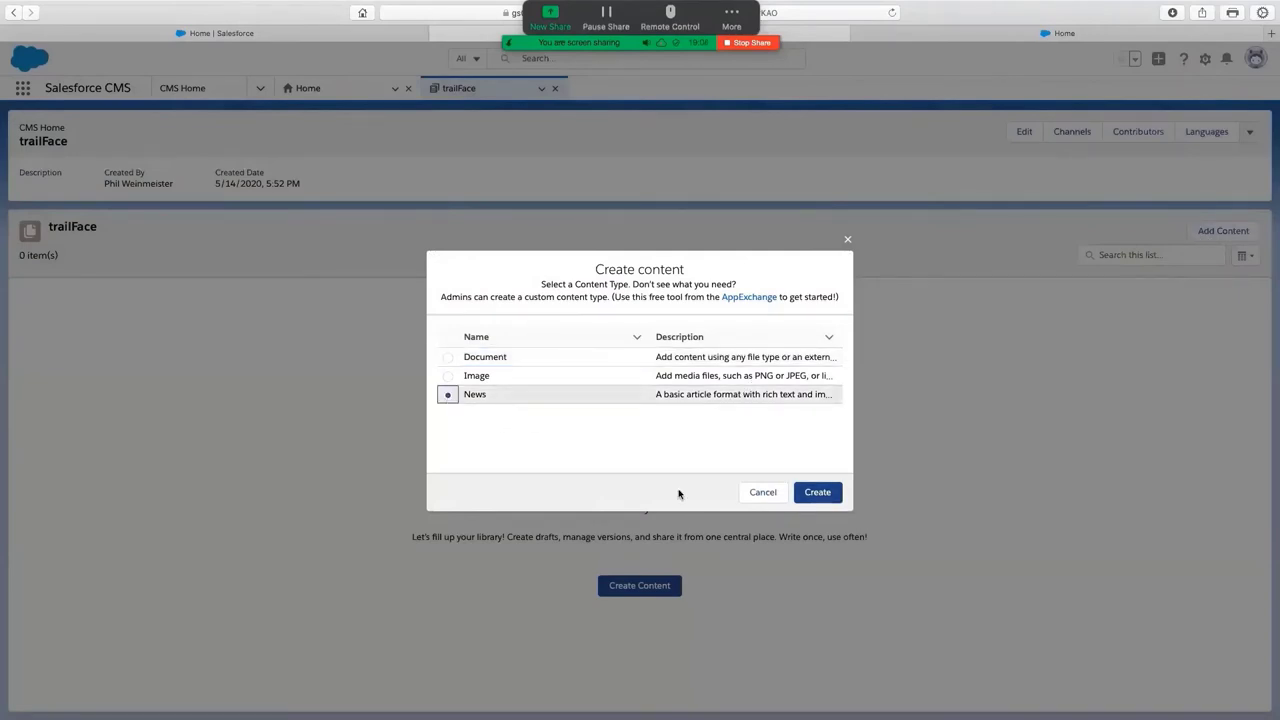
{"action": "left_click", "coordinate": [818, 493]}
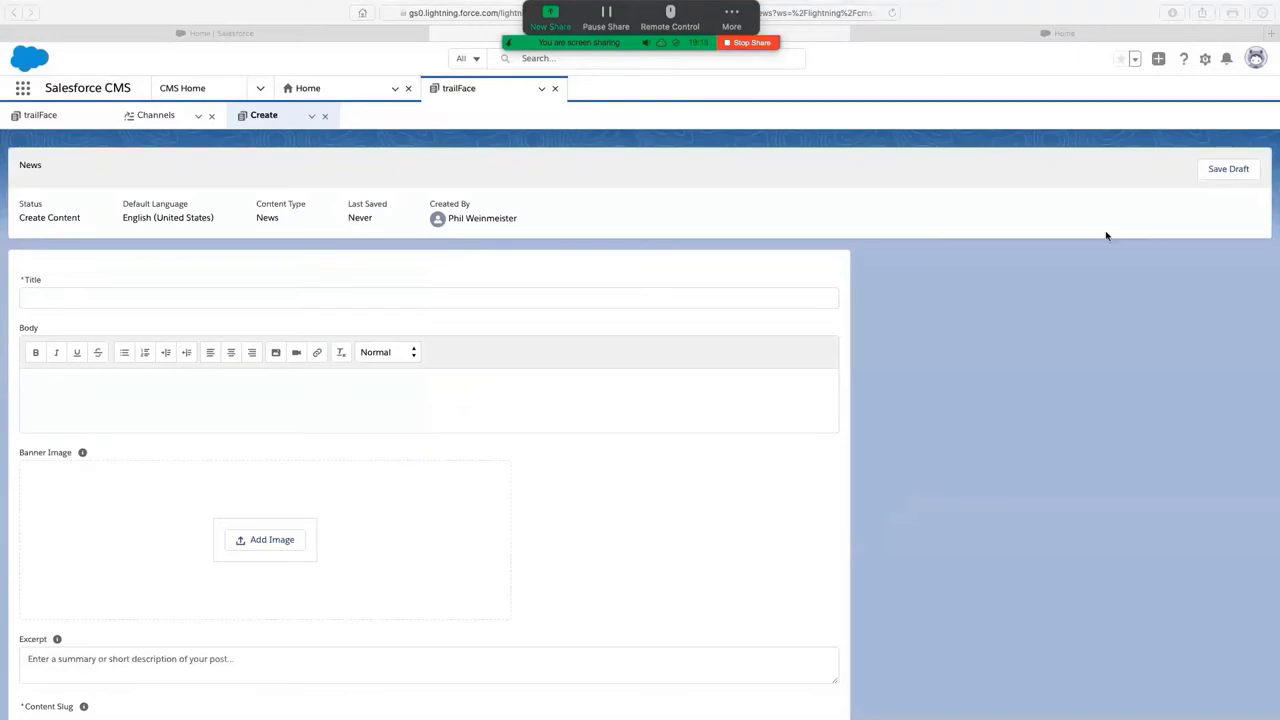
{"action": "left_click", "coordinate": [293, 296]}
{"action": "type", "text": "trailFace to Donate 50% of Hiking Gear Proceeds to Fight Global Pandemic"}
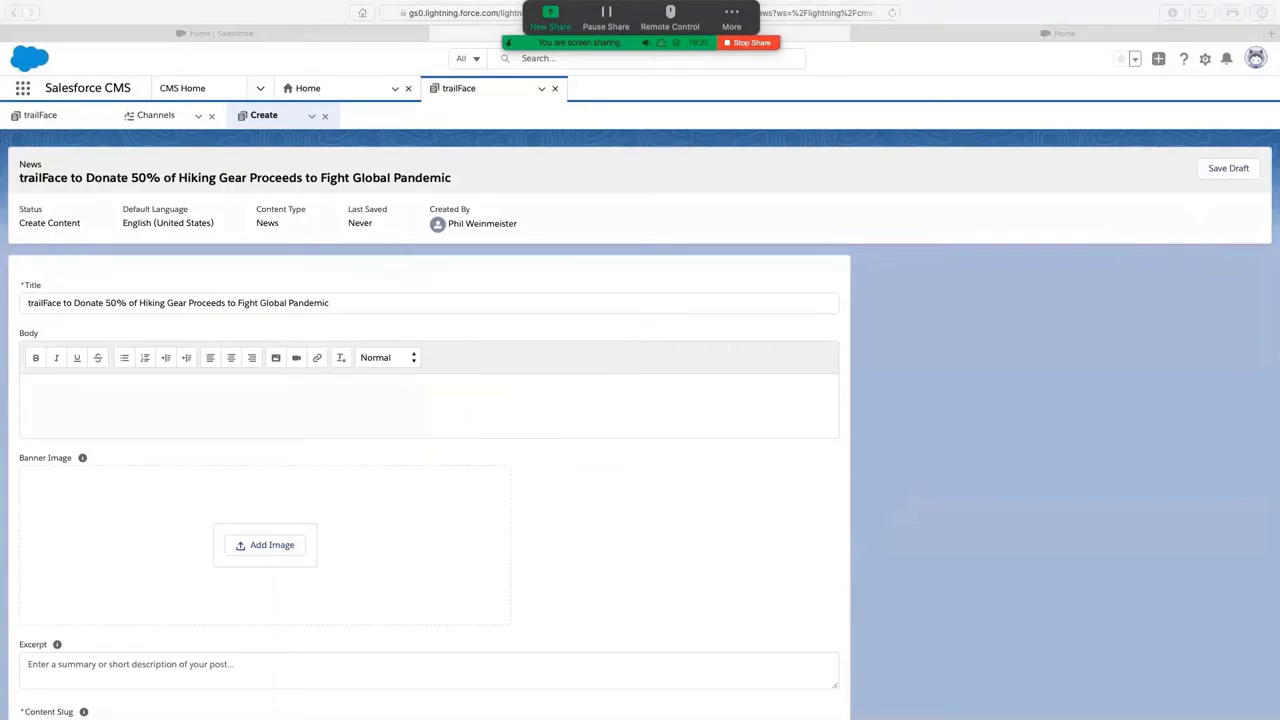
Fill the news body with the placeholder paragraph beginning "Lorem ipsum dolor sit amet, consectetur adipiscing elit."
{"action": "left_click", "coordinate": [206, 409]}
{"action": "left_click", "coordinate": [206, 409]}
{"action": "type", "text": "Lorem ipsum dolor sit amet, consectetur adipiscing elit. Mauris sed sapien ultricies, semper quam et, fermentum purus. Donec eu velit luctus, scelerisque erat non, laoreet nunc. Morbi quis dui id erat pharetra ullamcorper et ac lorem. Aliquam erat volutpat. Vestibulum ut turpis ultricies, aliquam ante sit amet, lacinia purus. Vivamus non dictum arcu. Maecenas a nunc rutrum, congue massa sit amet, ultrices leo. Phasellus volutpat orci et urna pretium, quis porta nisl commodo. Suspendisse eu libero id orci gravida ultrices quis at quam. Curabitur aliquam sit amet sem eget pharetra. Quisque nulla orci, iaculis nec rutrum ac, porttitor id justo. Nulla ultrices imperdiet neque a fermentum. Vestibulum id tellus rutrum, tempus orci vel, vehicula quam."}
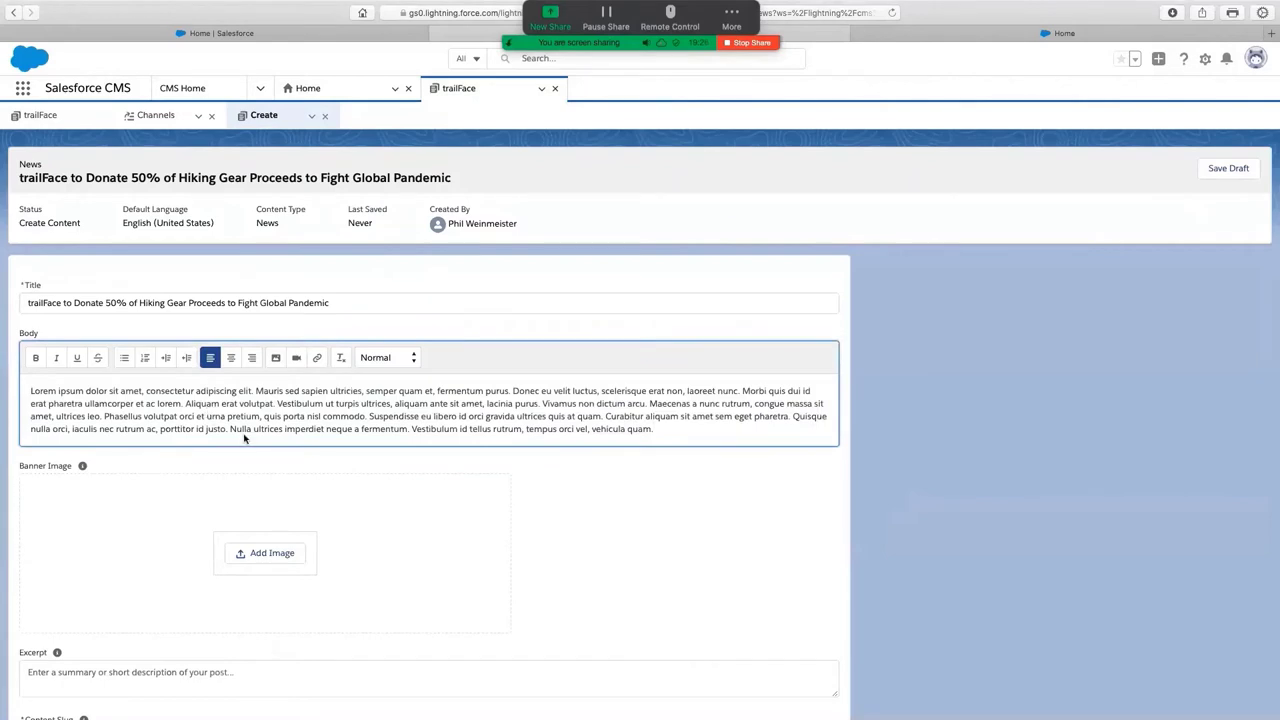
Fill the excerpt with only the first placeholder sentence, "Lorem ipsum dolor sit amet, consectetur adipiscing elit."
{"action": "scroll", "coordinate": [244, 437], "scroll_direction": "down", "scroll_amount": 1}
{"action": "left_click", "coordinate": [273, 643]}
{"action": "type", "text": "Lorem ipsum dolor sit amet, consectetur adipiscing elit. Mauris sed sapien ultricies, semper quam et, fermentum purus. Donec eu velit luctus, scelerisque erat non, laoreet nunc. Morbi quis dui id erat pharetra ullamcorper et ac lorem. Aliquam erat volutpat. Vestibulum ut turpis ultricies, aliquam ante sit amet, lacinia purus. Vivamus non dictum arcu. Maecenas a nunc rutrum, congue massa sit amet, ultrices leo. Phasellus volutpat orci et urna pretium, quis porta nisl commodo. Suspendisse eu libero id orci gravida ultrices quis at quam. Curabitur aliquam sit amet sem eget pharetra. Quisque nulla orci, iaculis nec rutrum ac, porttitor id justo. Nulla ultrices imperdiet neque a fermentum. Vestibulum id tellus rutrum, tempus orci vel, vehicula quam."}
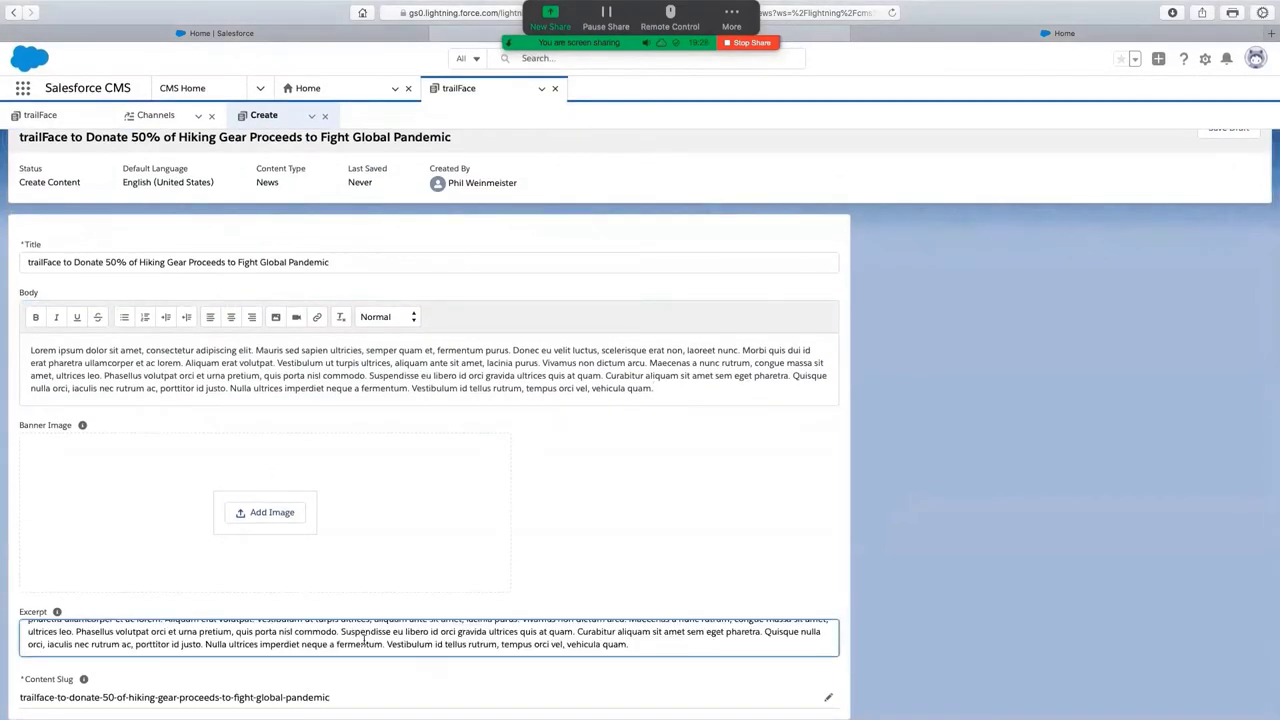
{"action": "scroll", "coordinate": [595, 660], "scroll_direction": "up", "scroll_amount": 1}
{"action": "left_click_drag", "start_coordinate": [640, 667], "coordinate": [257, 657]}
{"action": "key", "text": "BackSpace"}
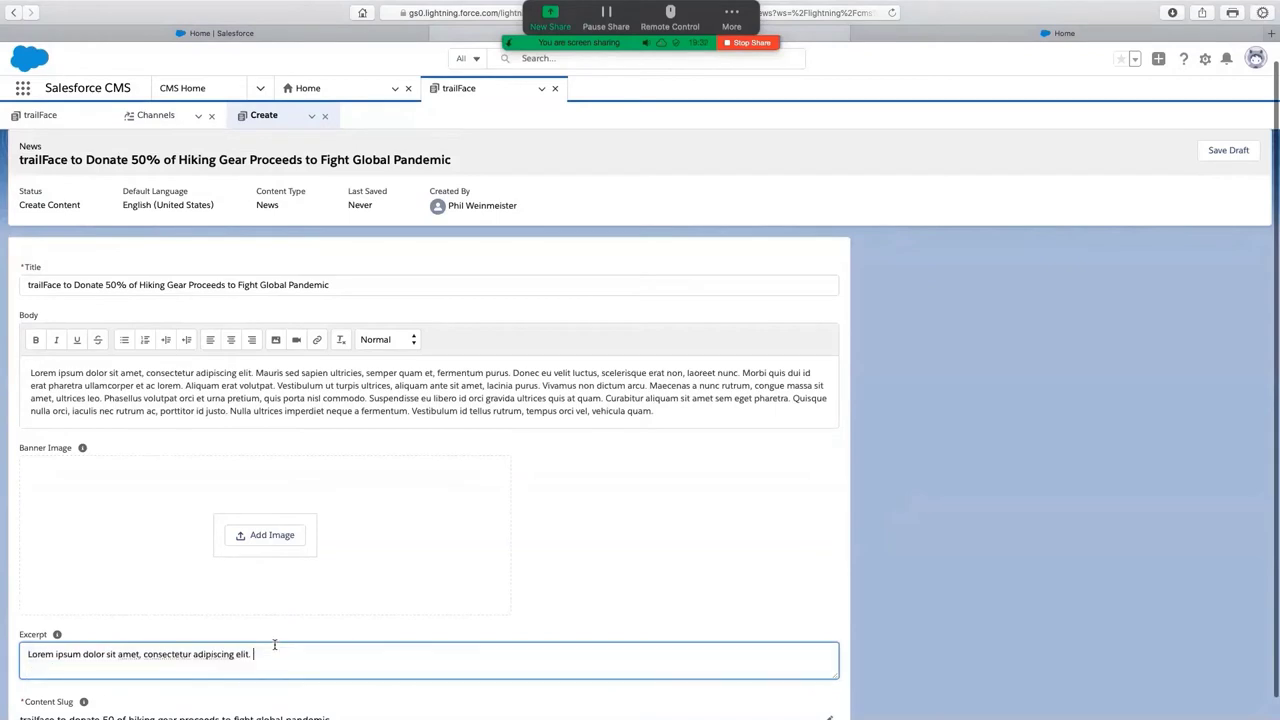
Add new media for the banner image, uploading accomplishment-action-adult-adventure-372098 (2).jpg from Downloads
{"action": "left_click", "coordinate": [265, 535]}
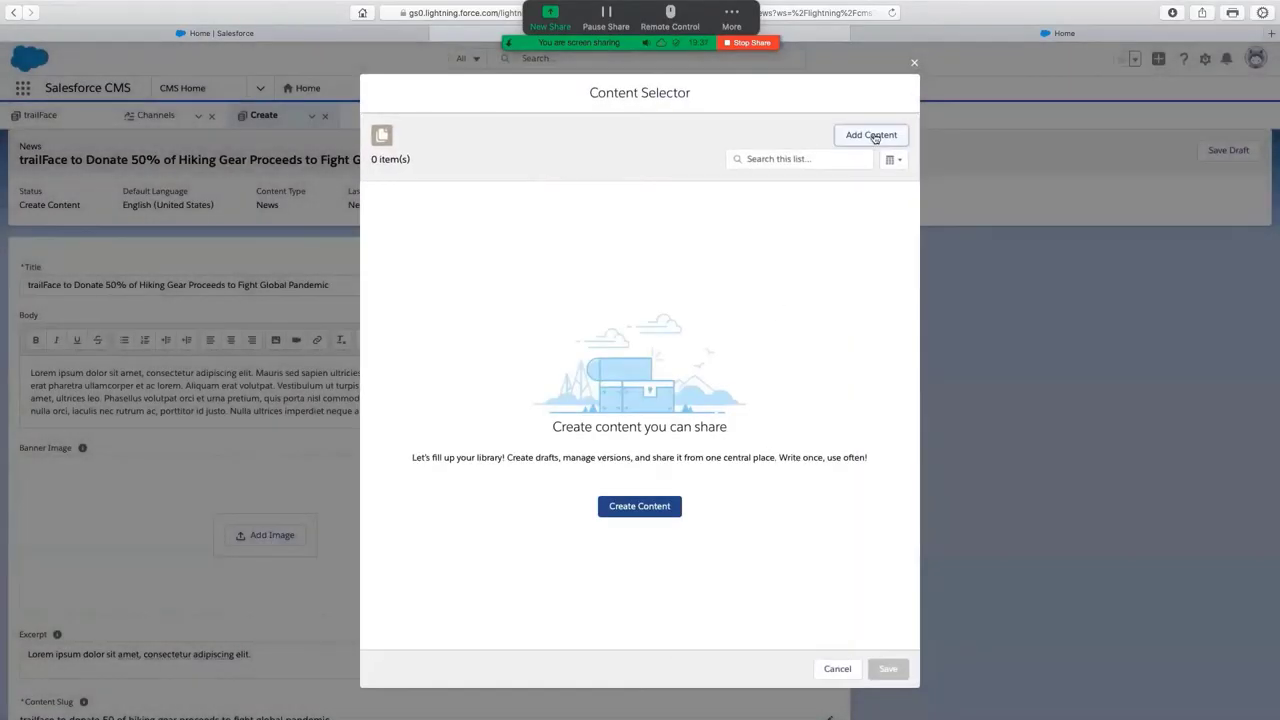
{"action": "left_click", "coordinate": [871, 135]}
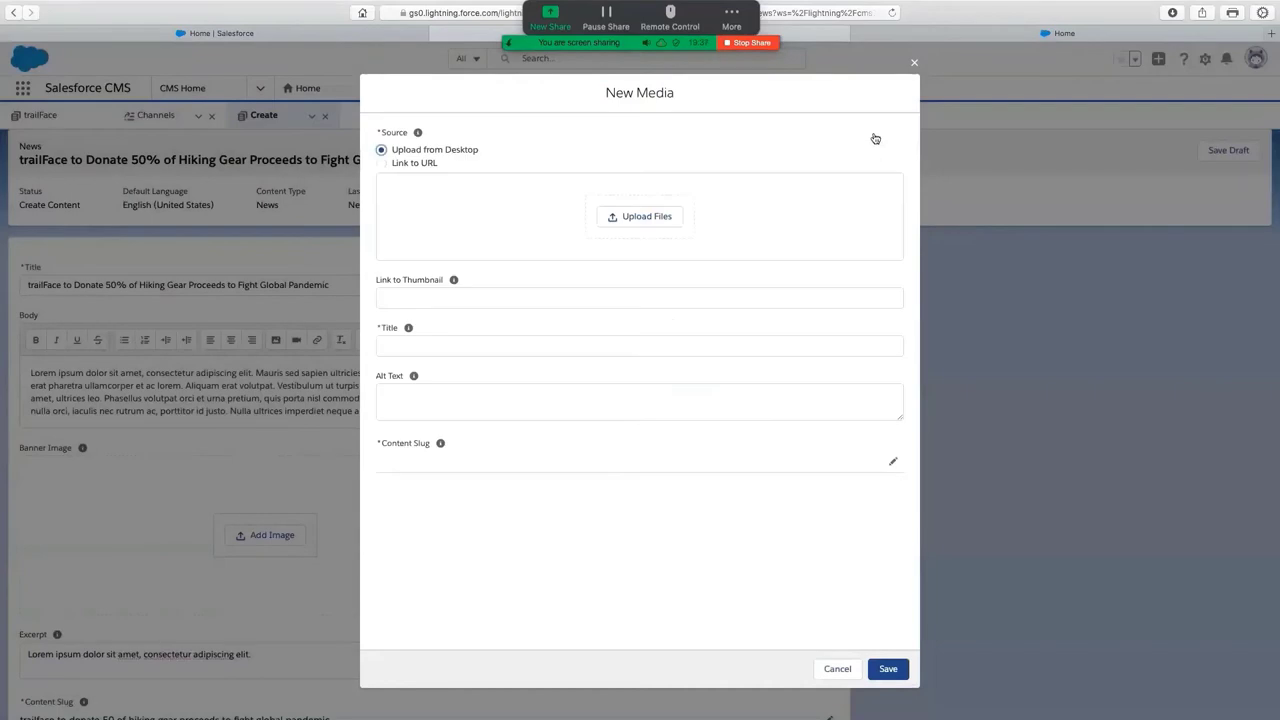
{"action": "left_click", "coordinate": [628, 216]}
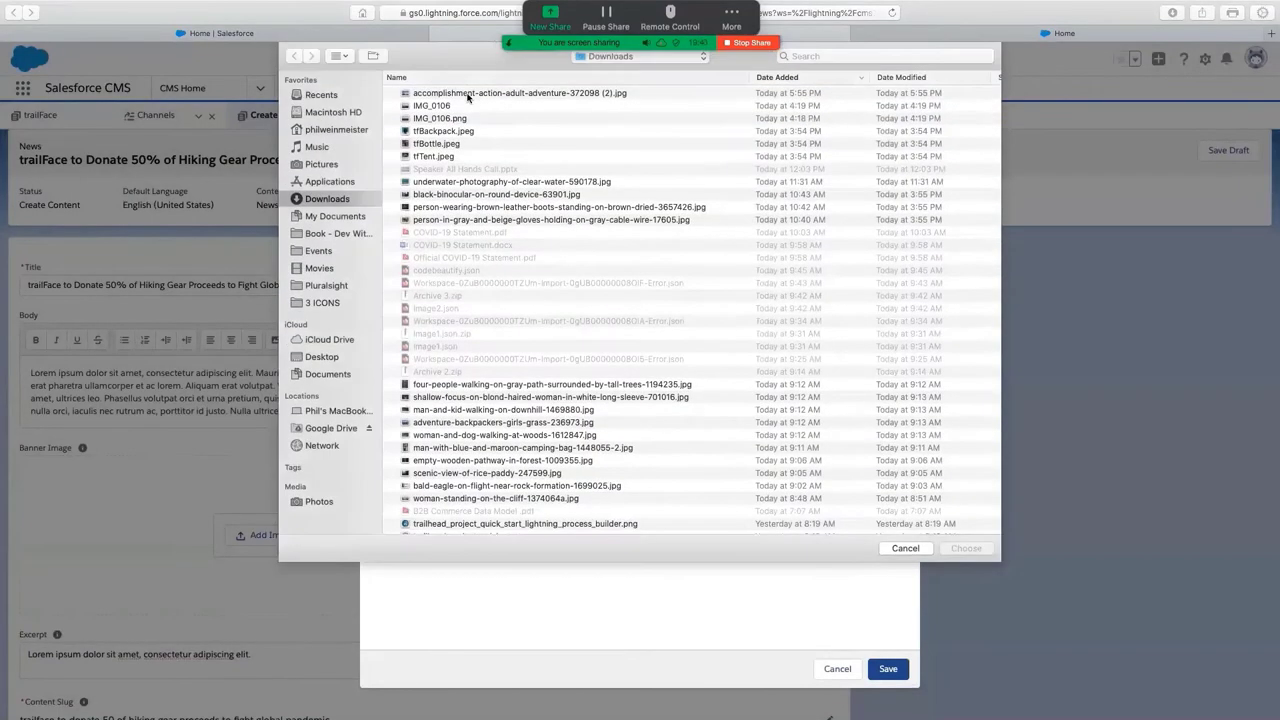
{"action": "double_click", "coordinate": [466, 84]}
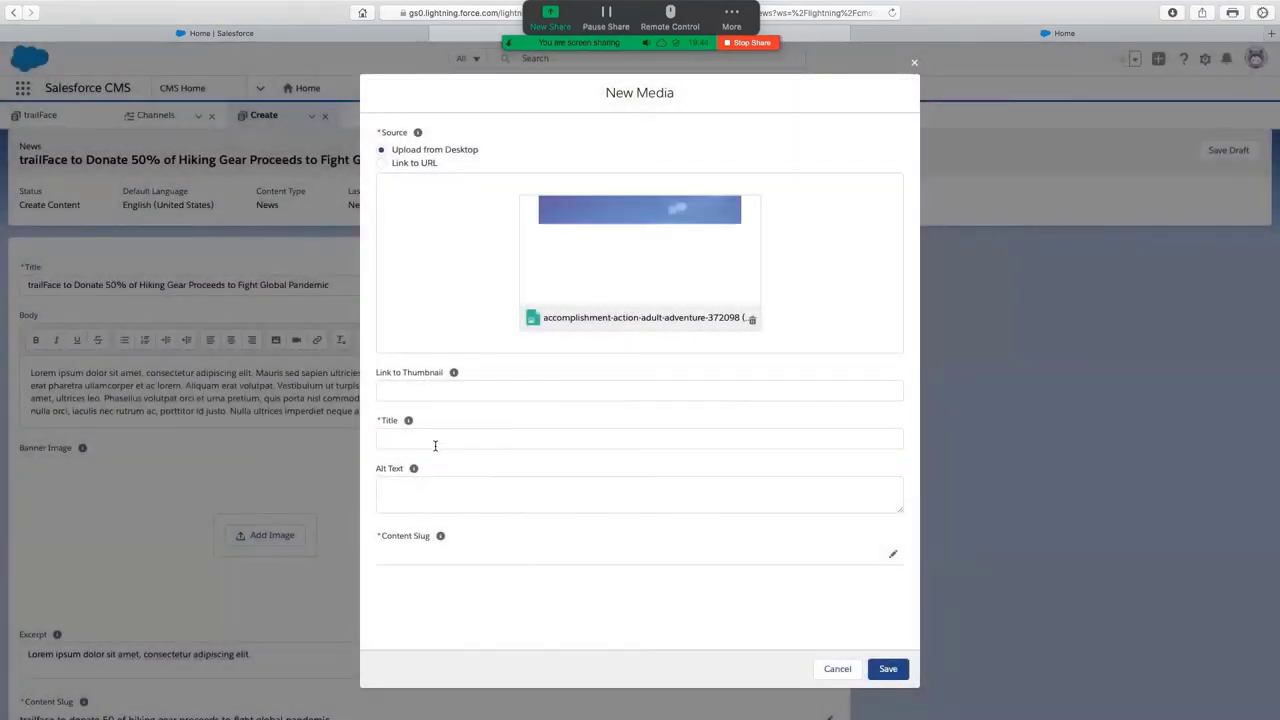
Title the uploaded image "Man Looking out over Mountain" and save it as the banner image
{"action": "left_click", "coordinate": [435, 445]}
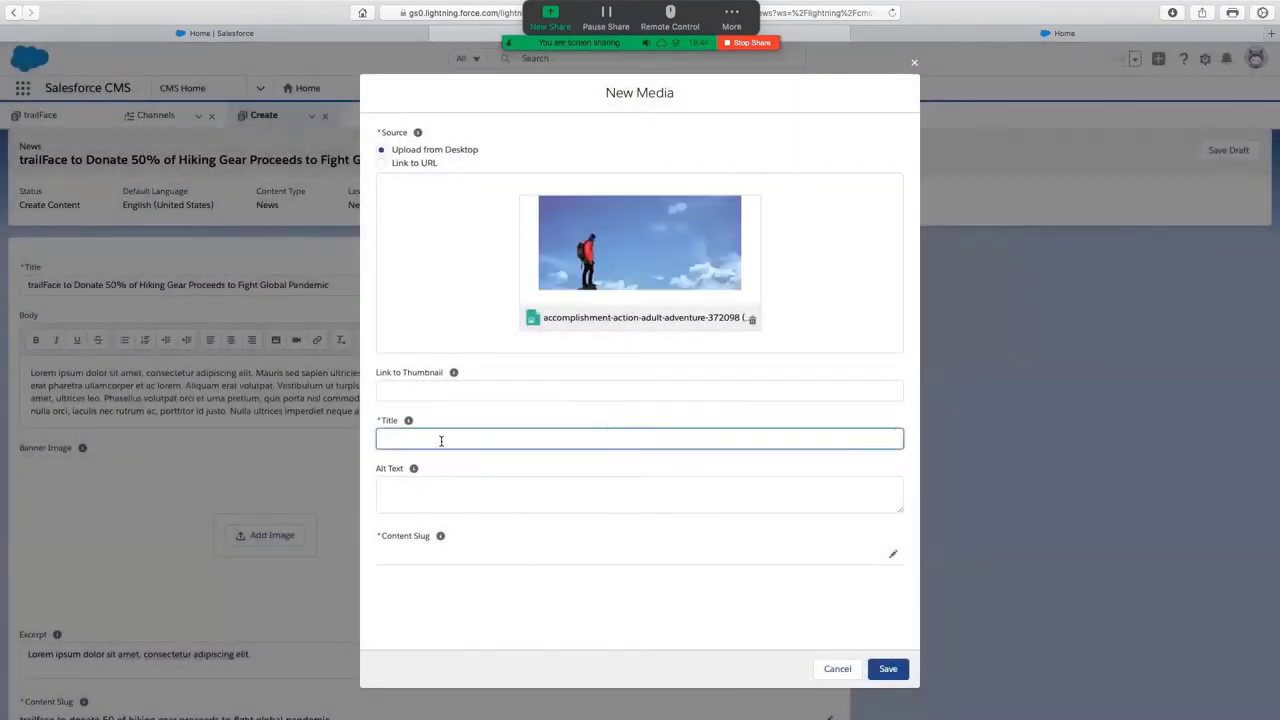
{"action": "type", "text": "Man Looking "}
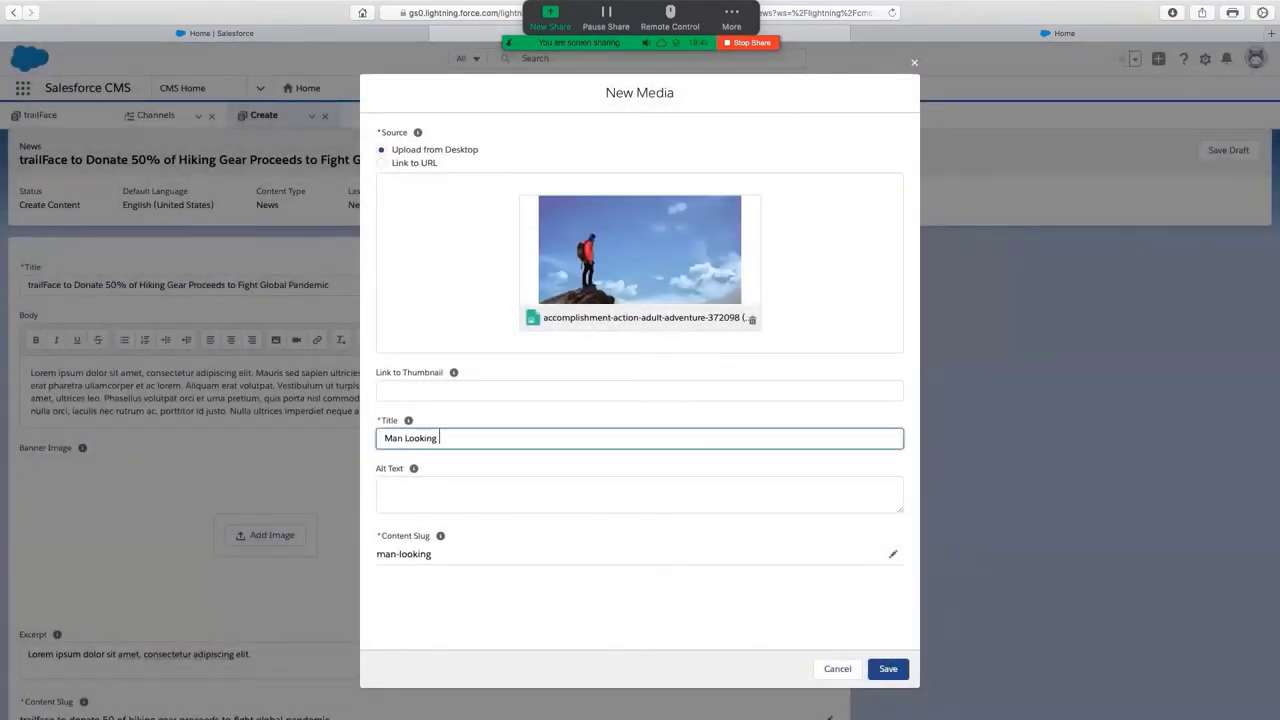
{"action": "type", "text": "out over Mountain"}
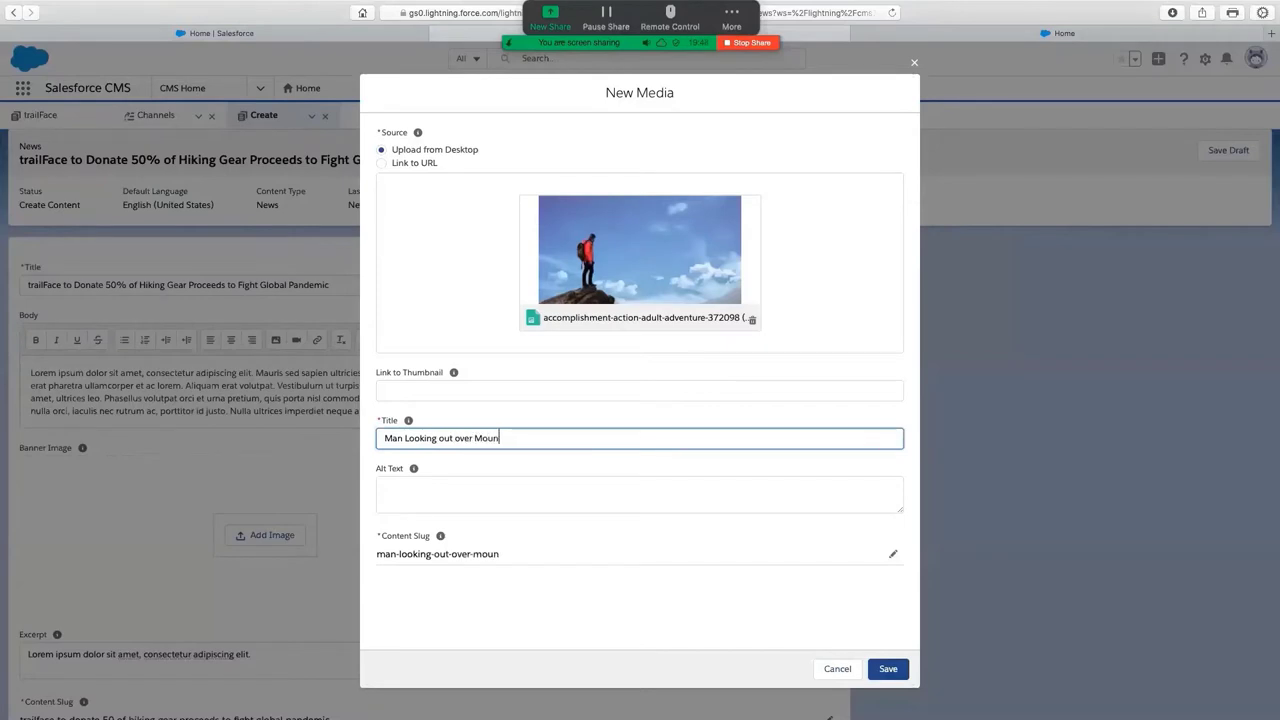
{"action": "left_click", "coordinate": [484, 492]}
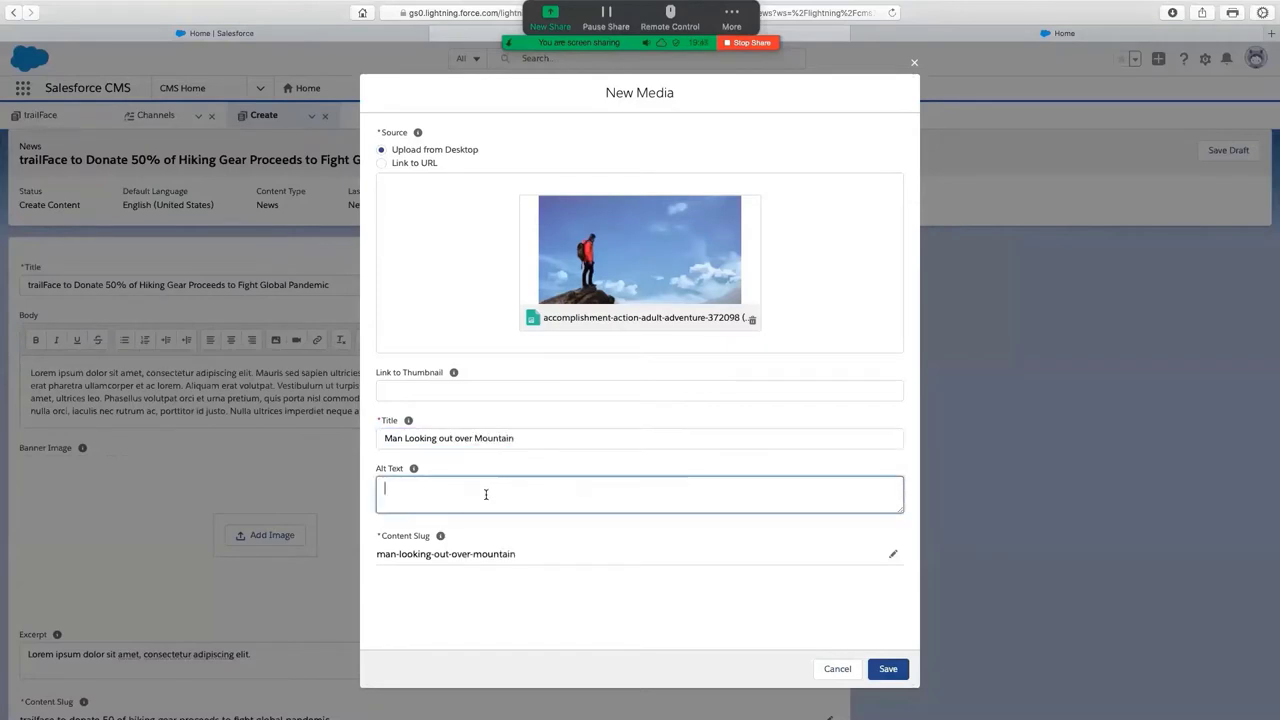
{"action": "left_click", "coordinate": [886, 668]}
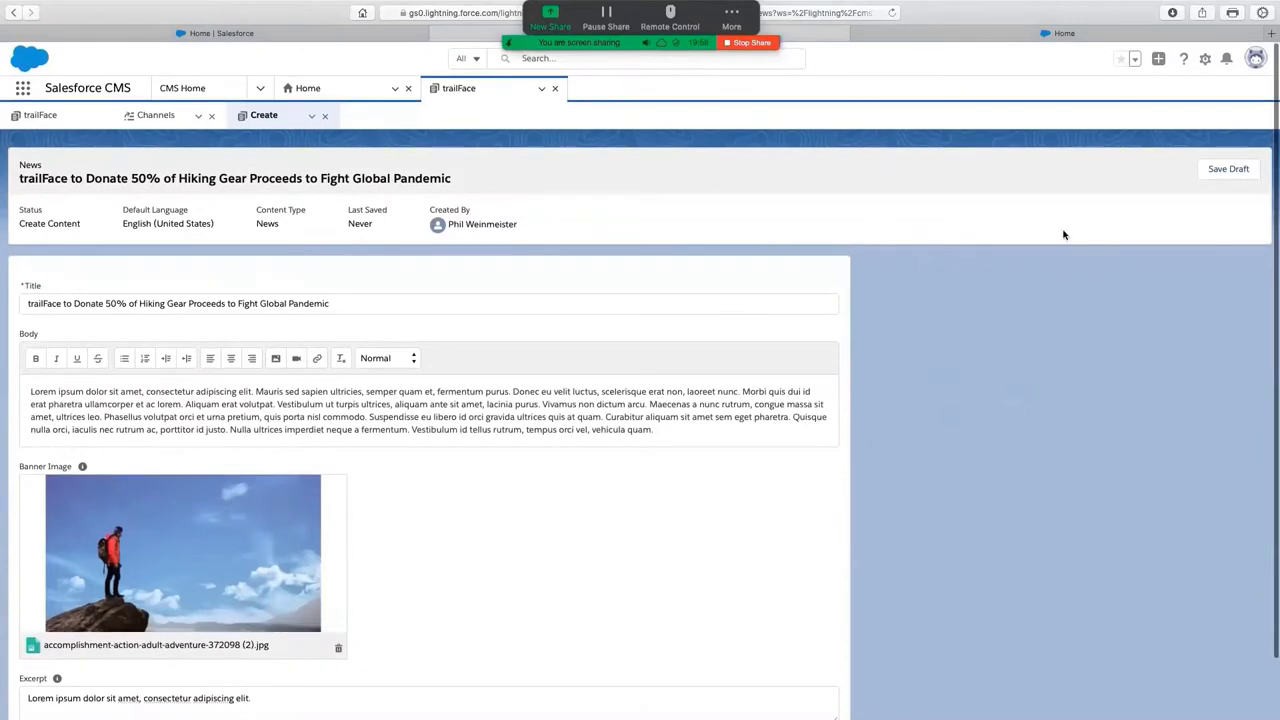
Save the news item as a draft and publish it
{"action": "left_click", "coordinate": [1238, 172]}
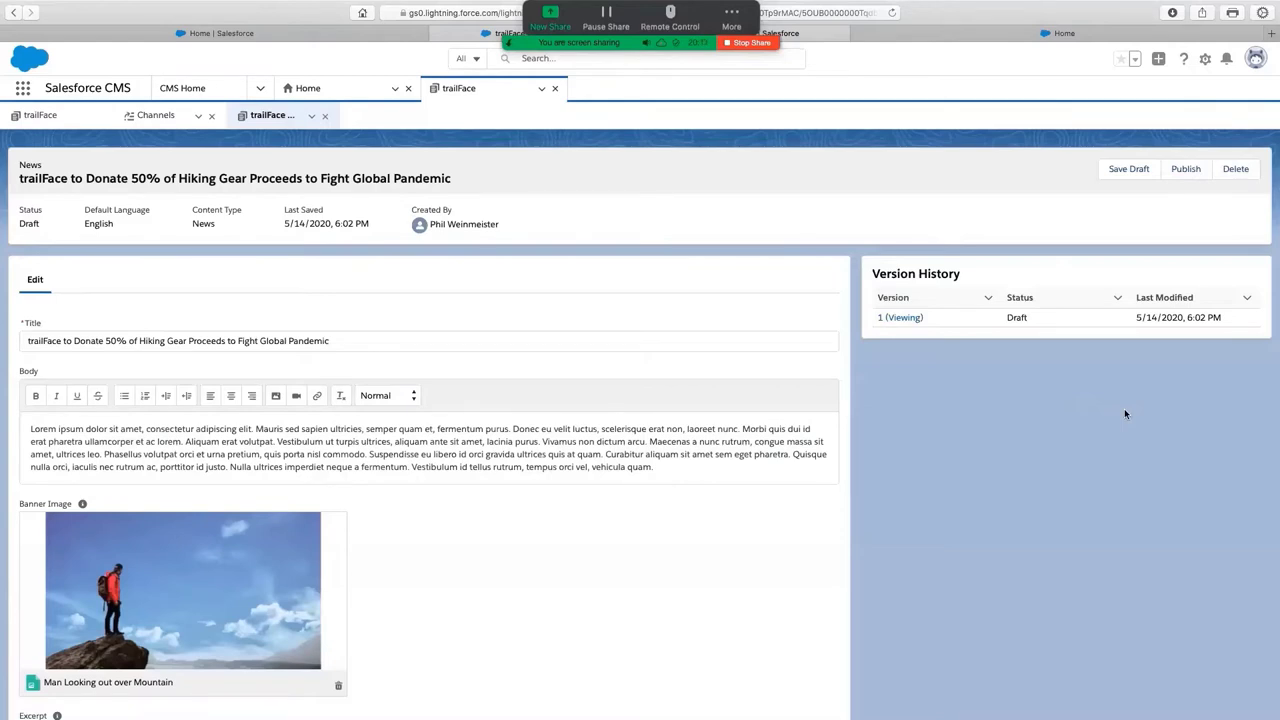
{"action": "left_click", "coordinate": [1186, 175]}
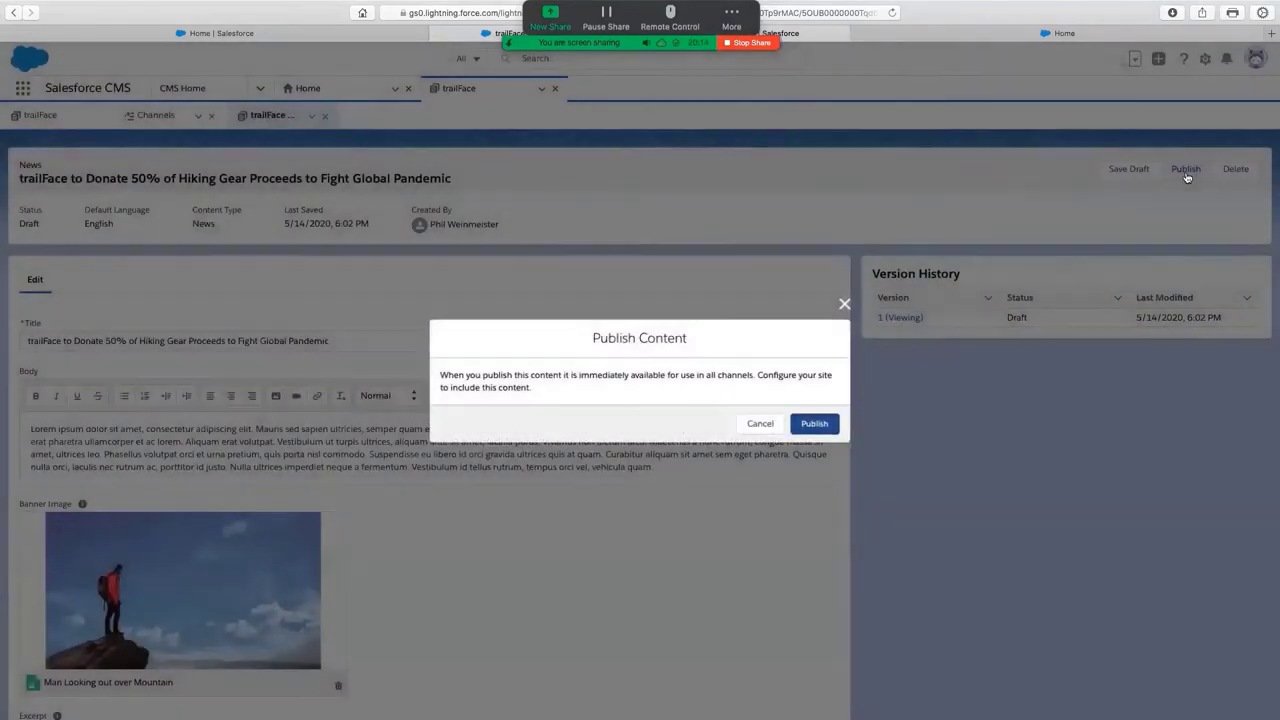
{"action": "left_click", "coordinate": [828, 432]}
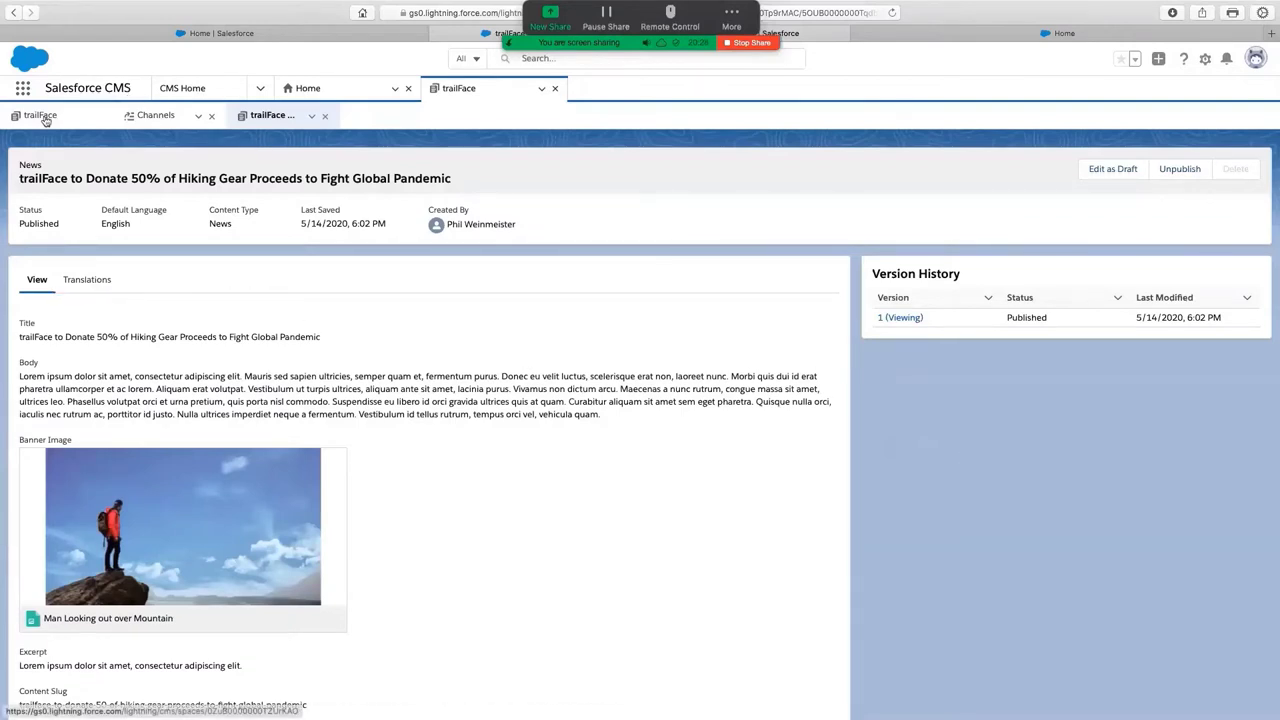
Switch to the trailFace site's home page and open it in Experience Builder
{"action": "left_click", "coordinate": [22, 90]}
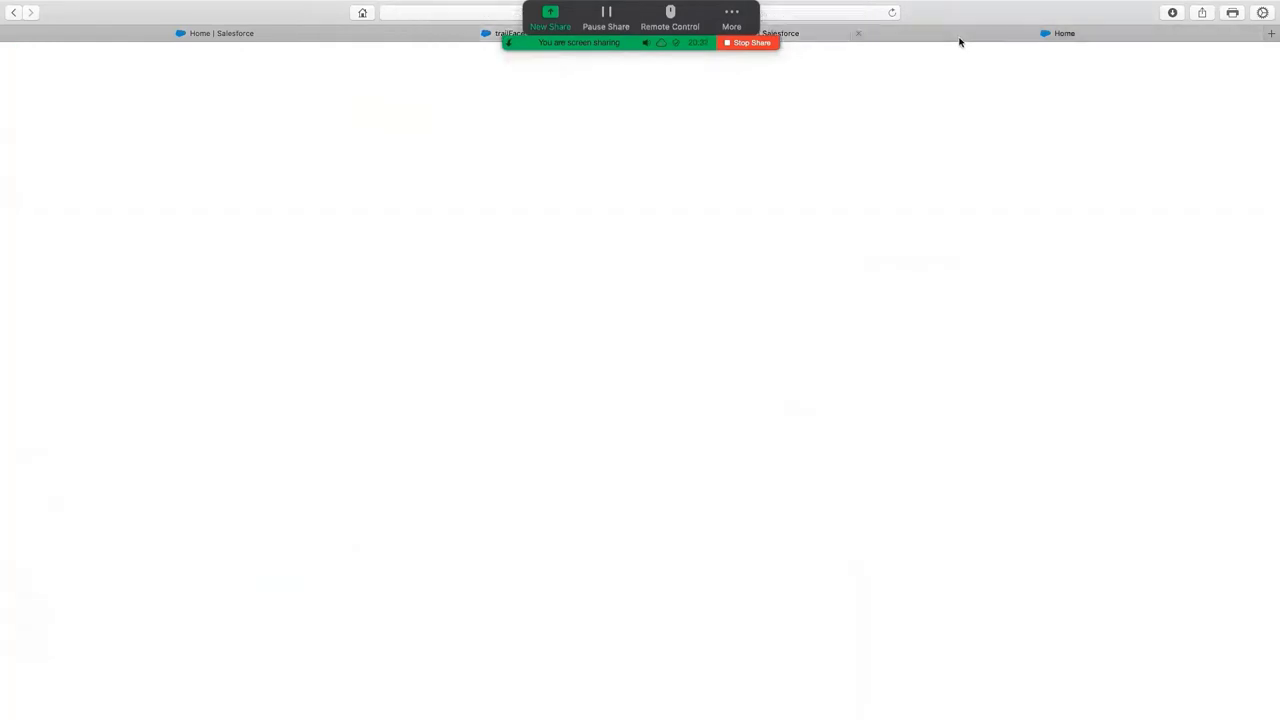
{"action": "left_click", "coordinate": [958, 37]}
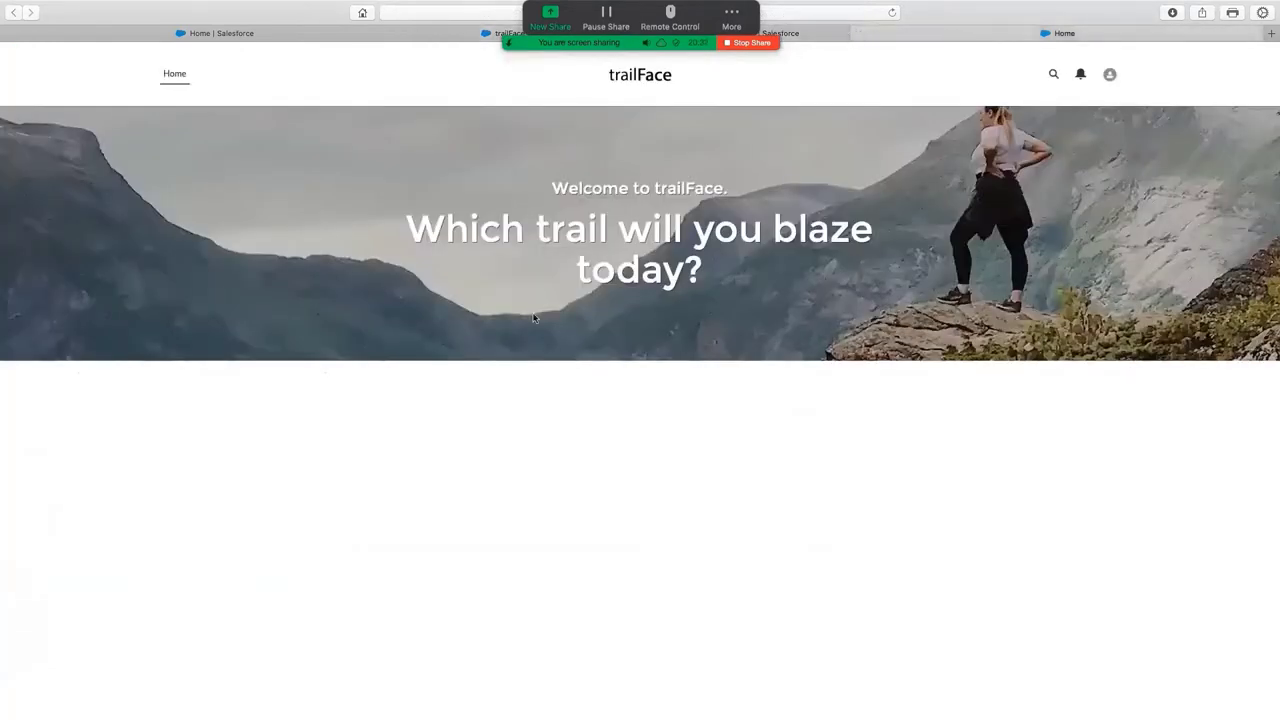
{"action": "left_click", "coordinate": [1109, 75]}
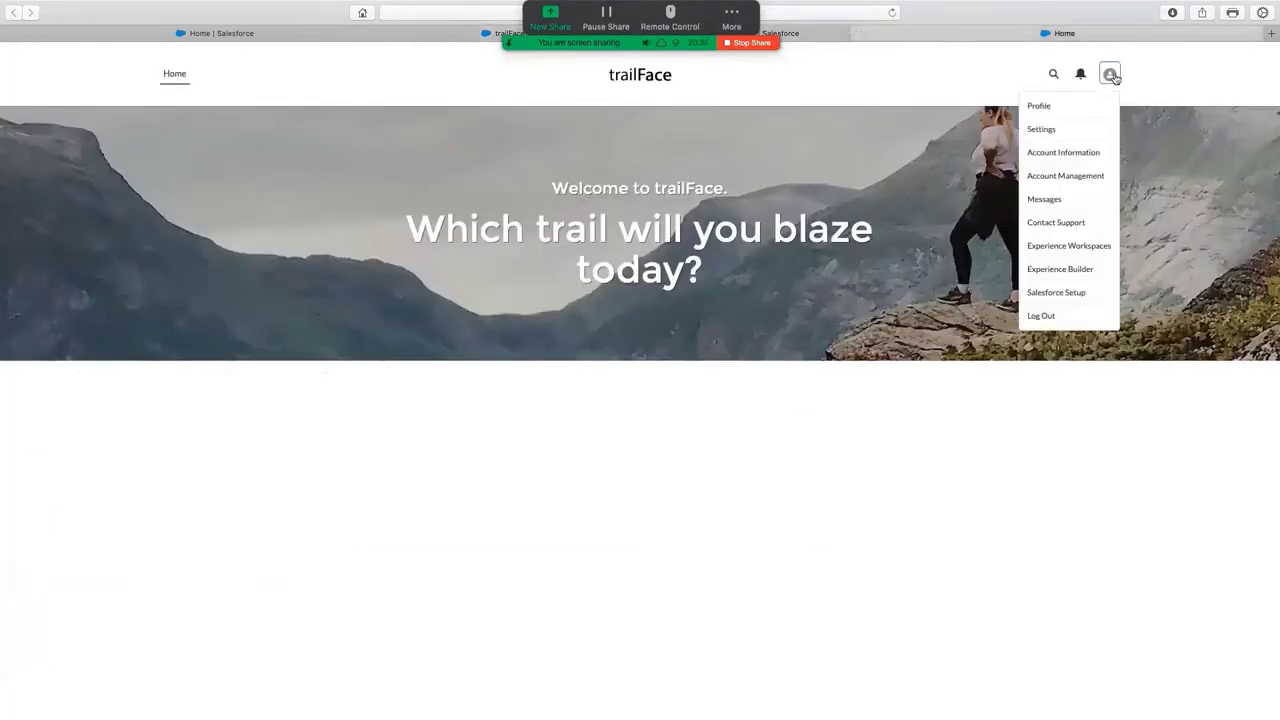
{"action": "left_click", "coordinate": [1060, 269]}
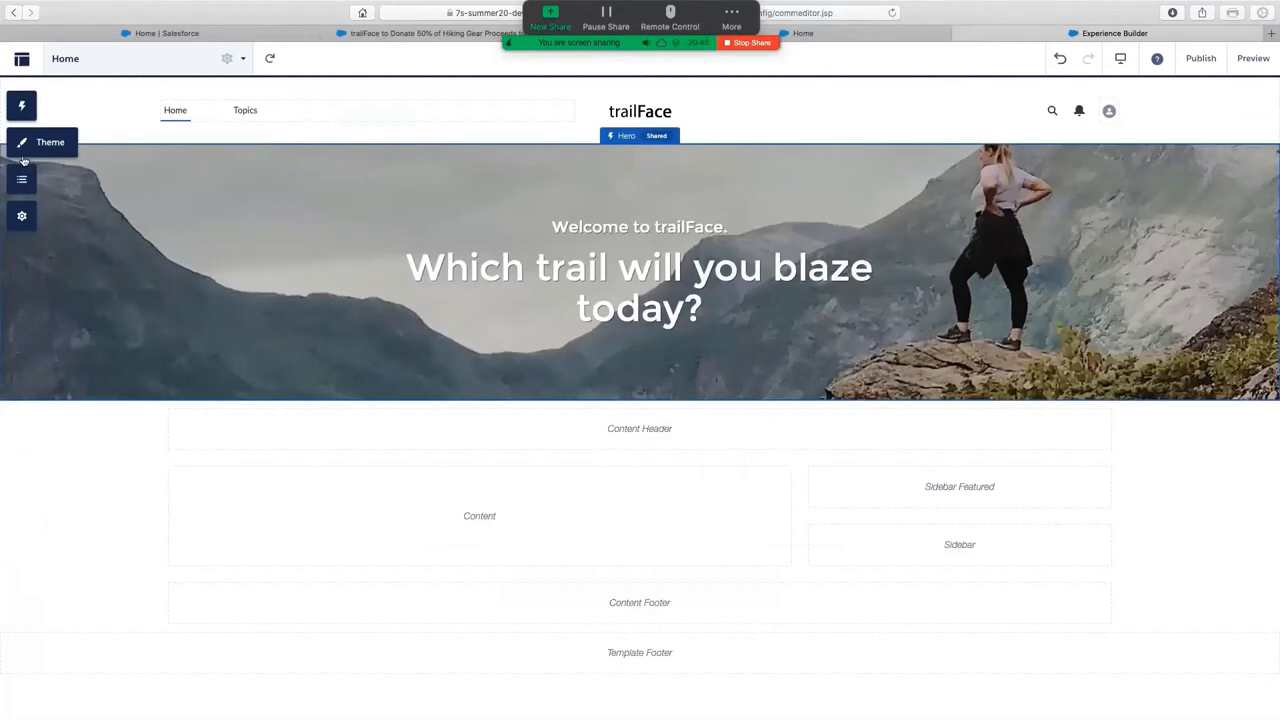
Find the CMS components and place a CMS Single Item in the home page's Content region
{"action": "left_click", "coordinate": [22, 105]}
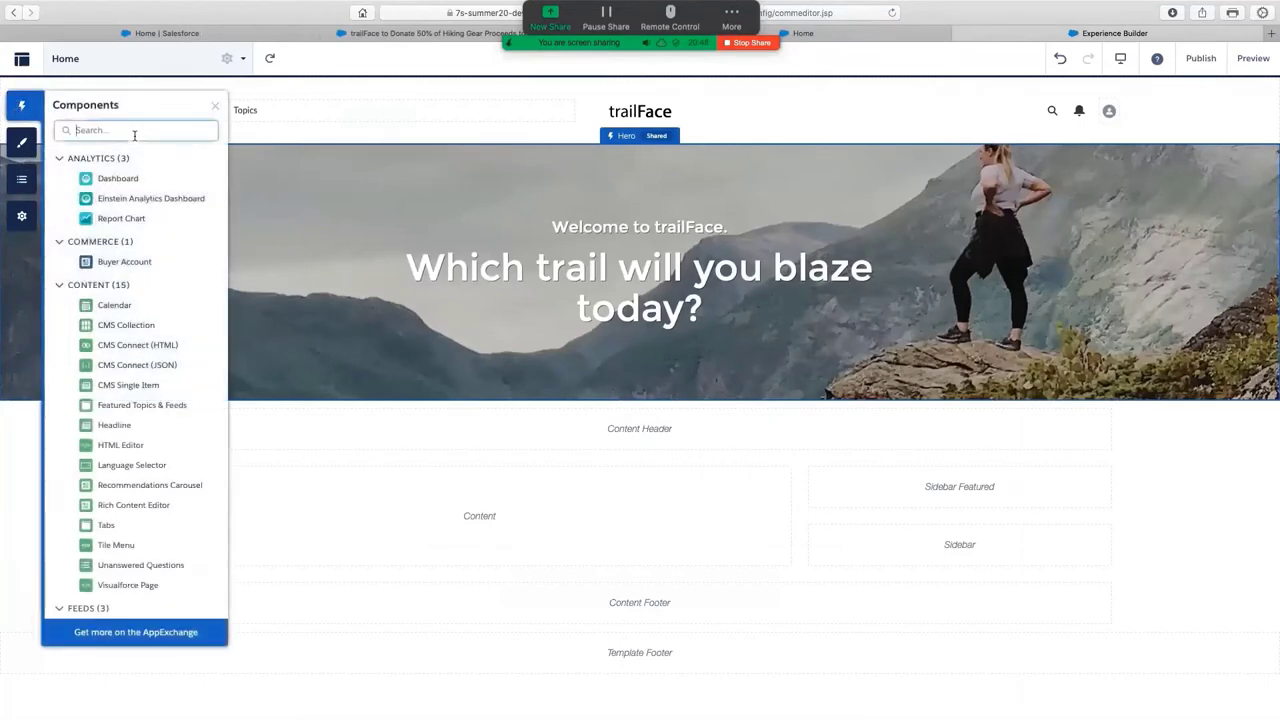
{"action": "type", "text": "cms"}
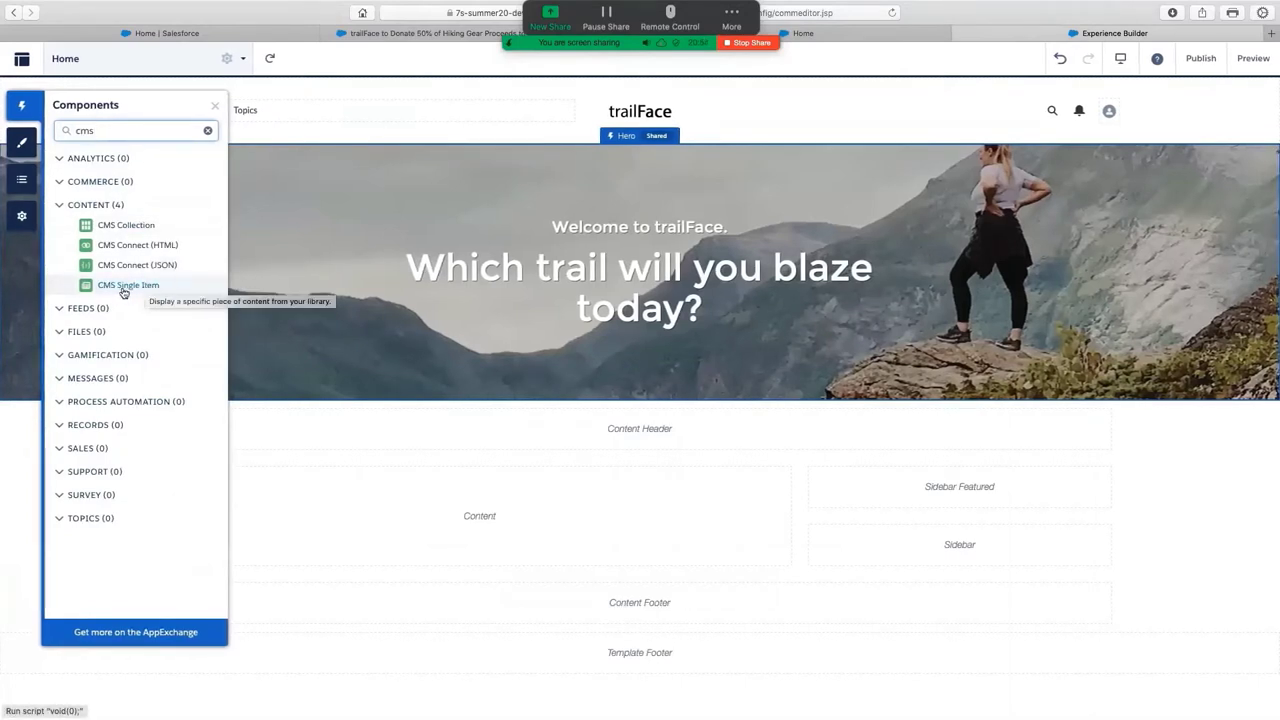
{"action": "left_click_drag", "start_coordinate": [125, 289], "coordinate": [536, 525]}
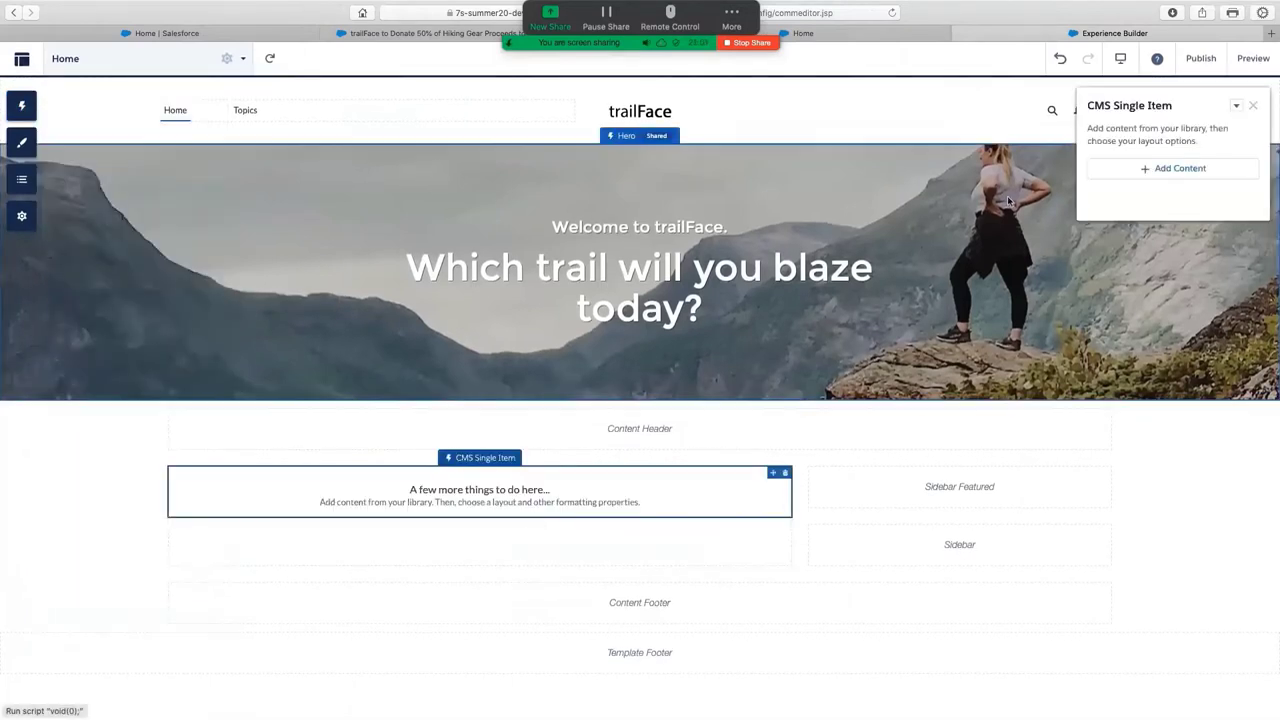
Add the published trailFace news article on donating 50% of hiking gear proceeds as the CMS Single Item's content
{"action": "left_click", "coordinate": [1178, 170]}
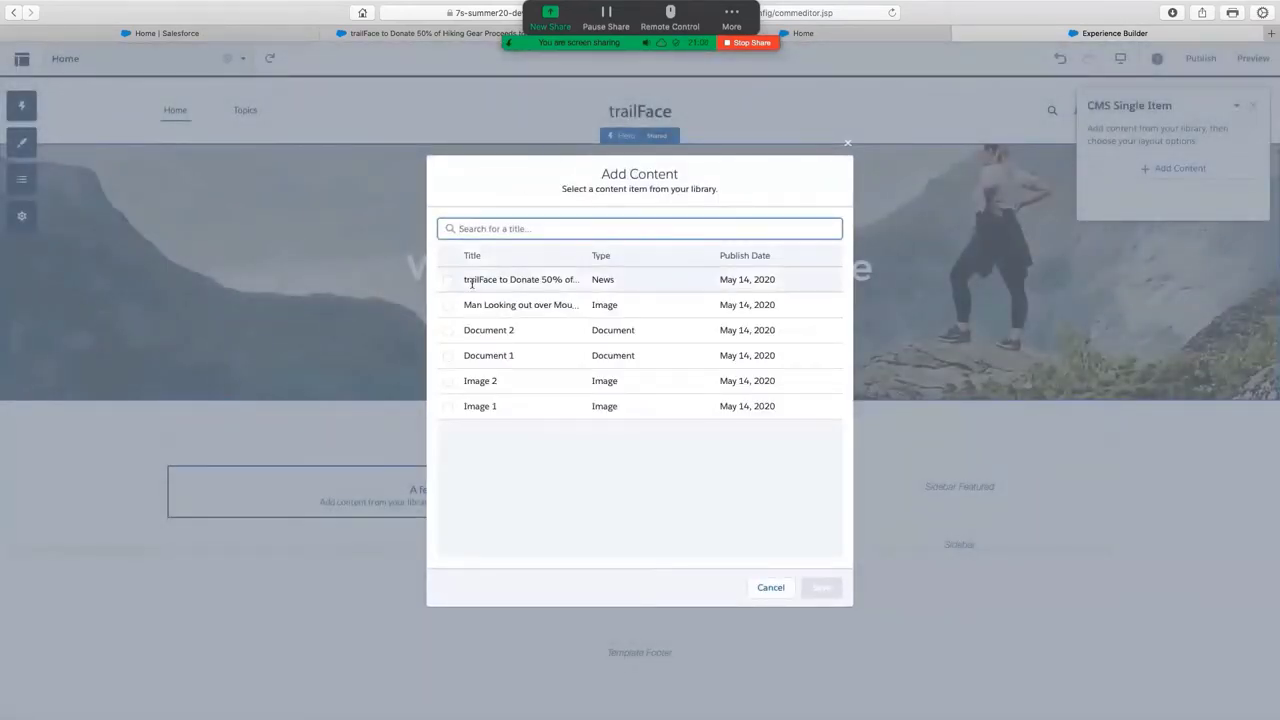
{"action": "left_click", "coordinate": [447, 281]}
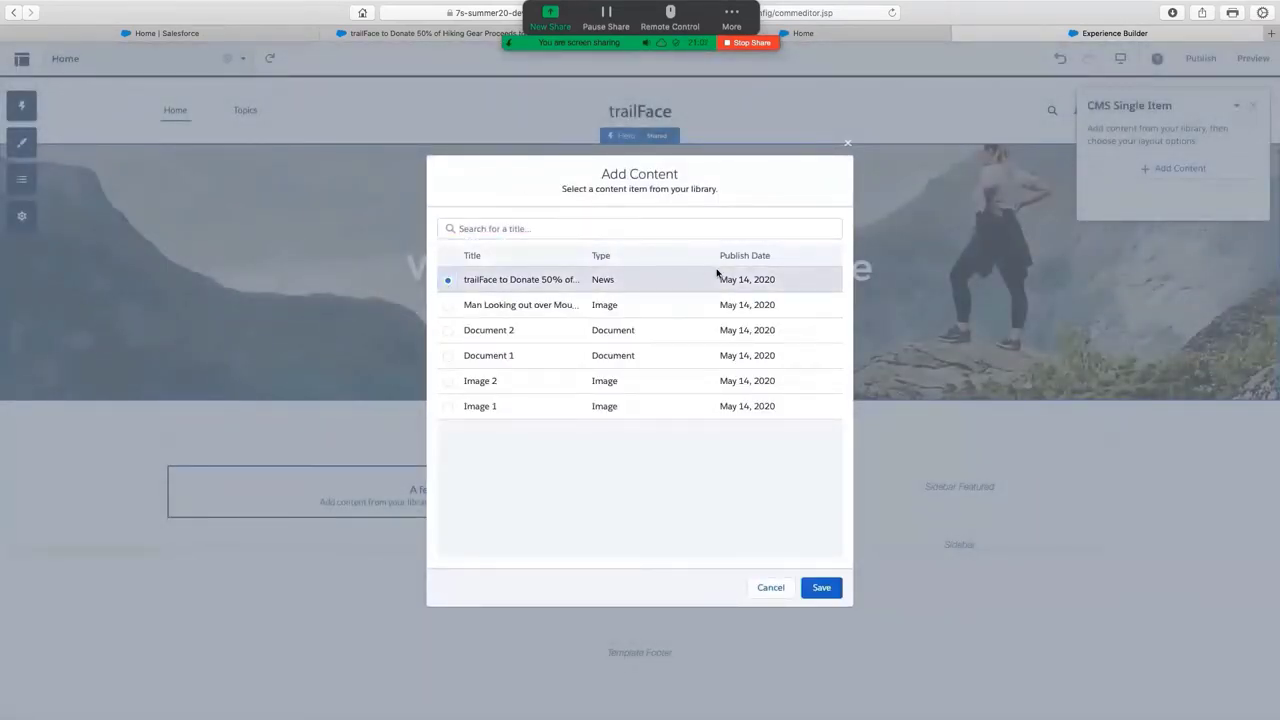
{"action": "left_click", "coordinate": [821, 588]}
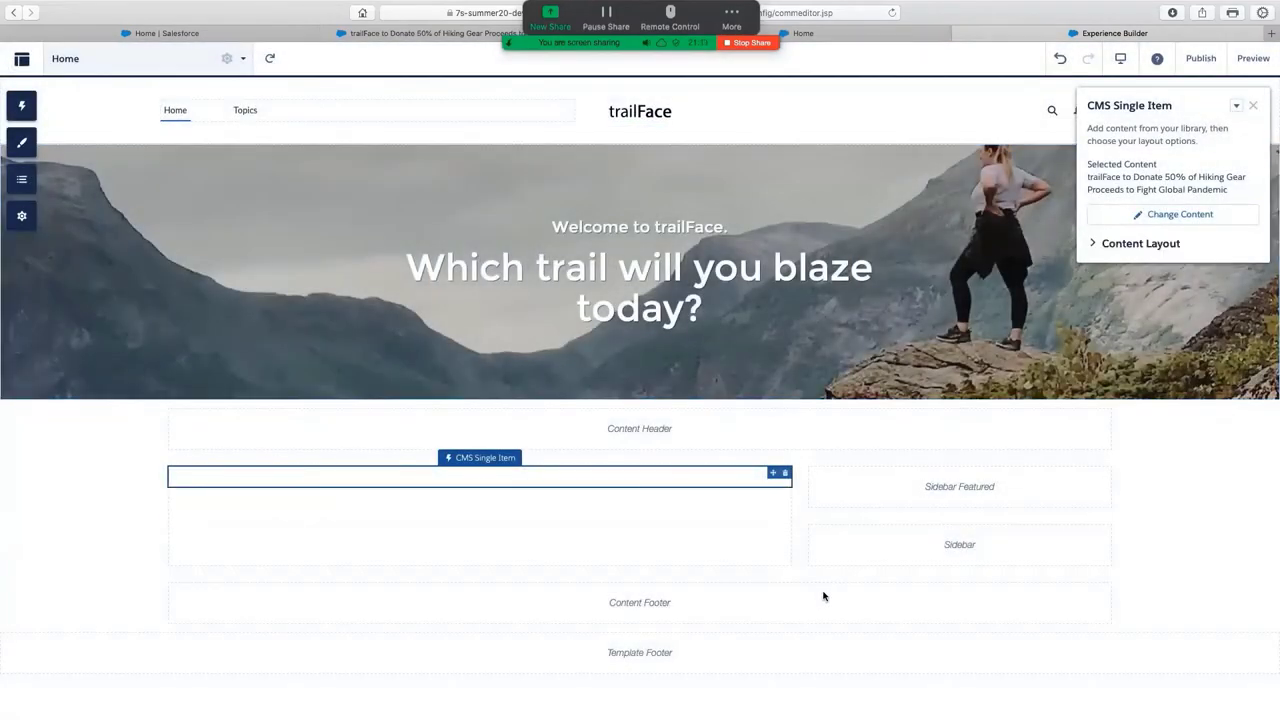
{"action": "scroll", "coordinate": [823, 596], "scroll_direction": "down", "scroll_amount": 3}
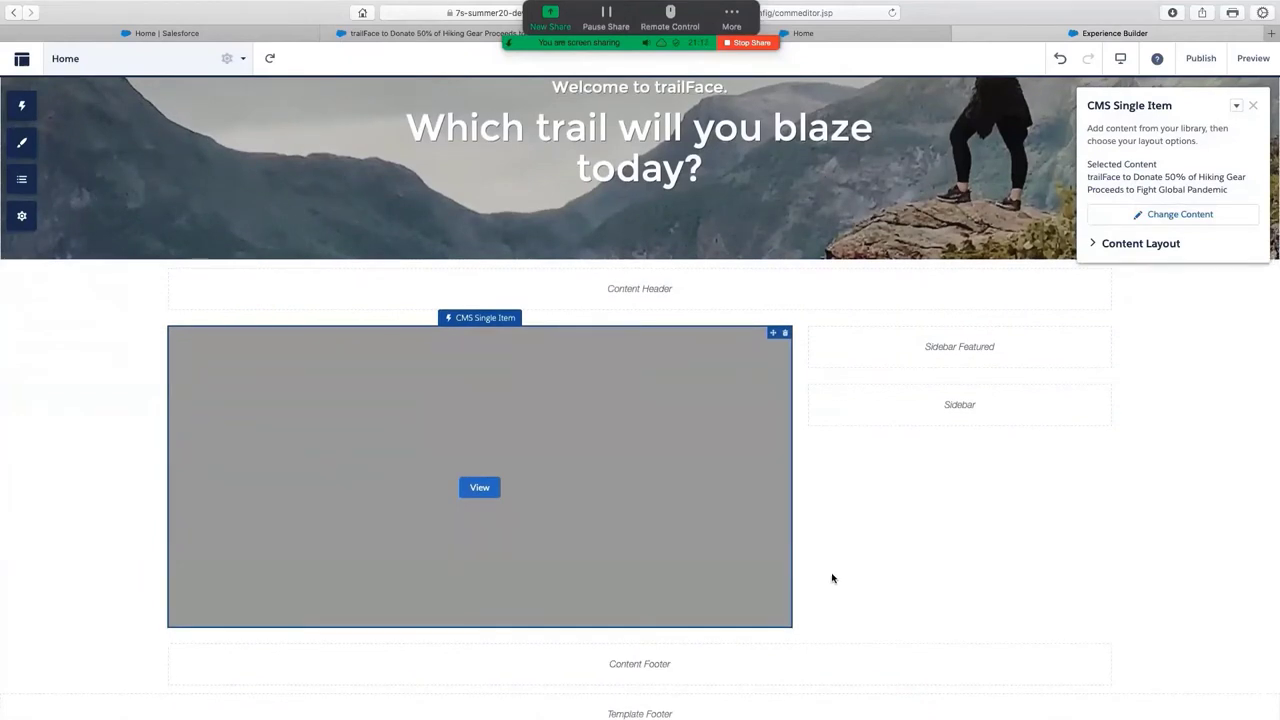
In the CMS Single Item's content layout field mappings, map Image to Banner Image
{"action": "left_click", "coordinate": [1092, 245]}
{"action": "scroll", "coordinate": [1100, 250], "scroll_direction": "down", "scroll_amount": 5}
{"action": "scroll", "coordinate": [1105, 260], "scroll_direction": "up", "scroll_amount": 4}
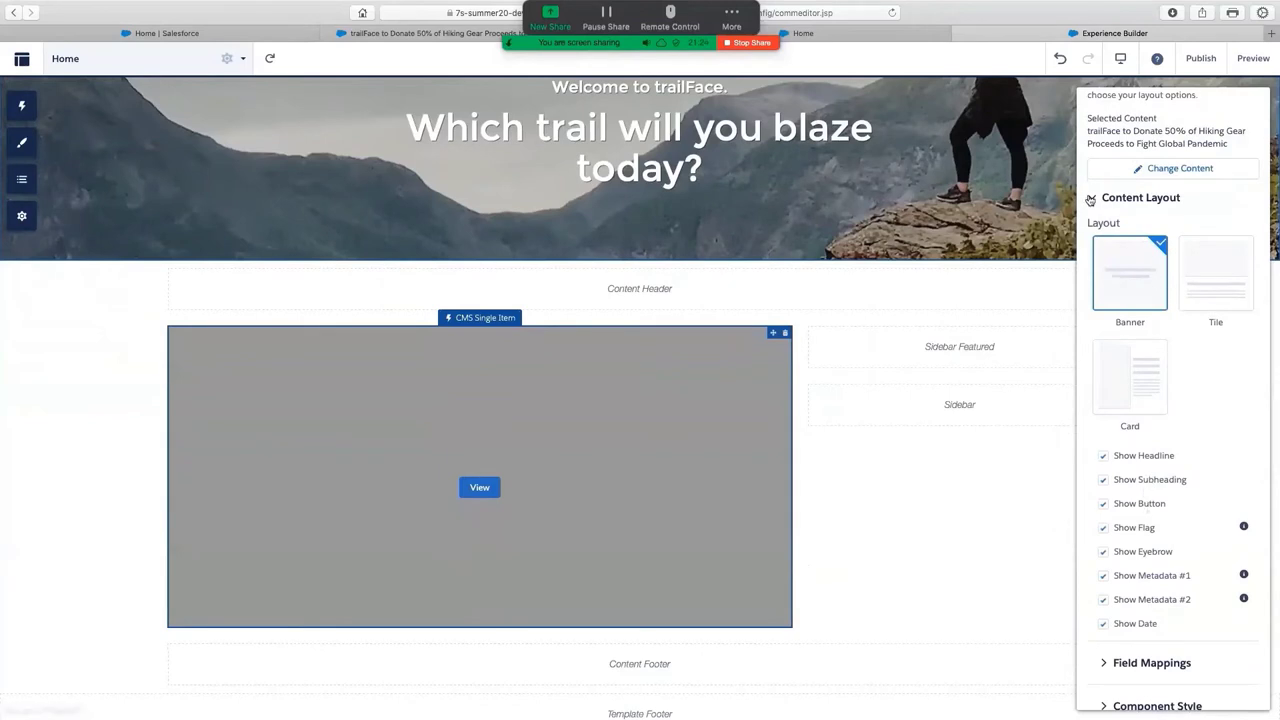
{"action": "left_click", "coordinate": [1092, 198]}
{"action": "left_click", "coordinate": [1100, 243]}
{"action": "scroll", "coordinate": [1160, 400], "scroll_direction": "down", "scroll_amount": 5}
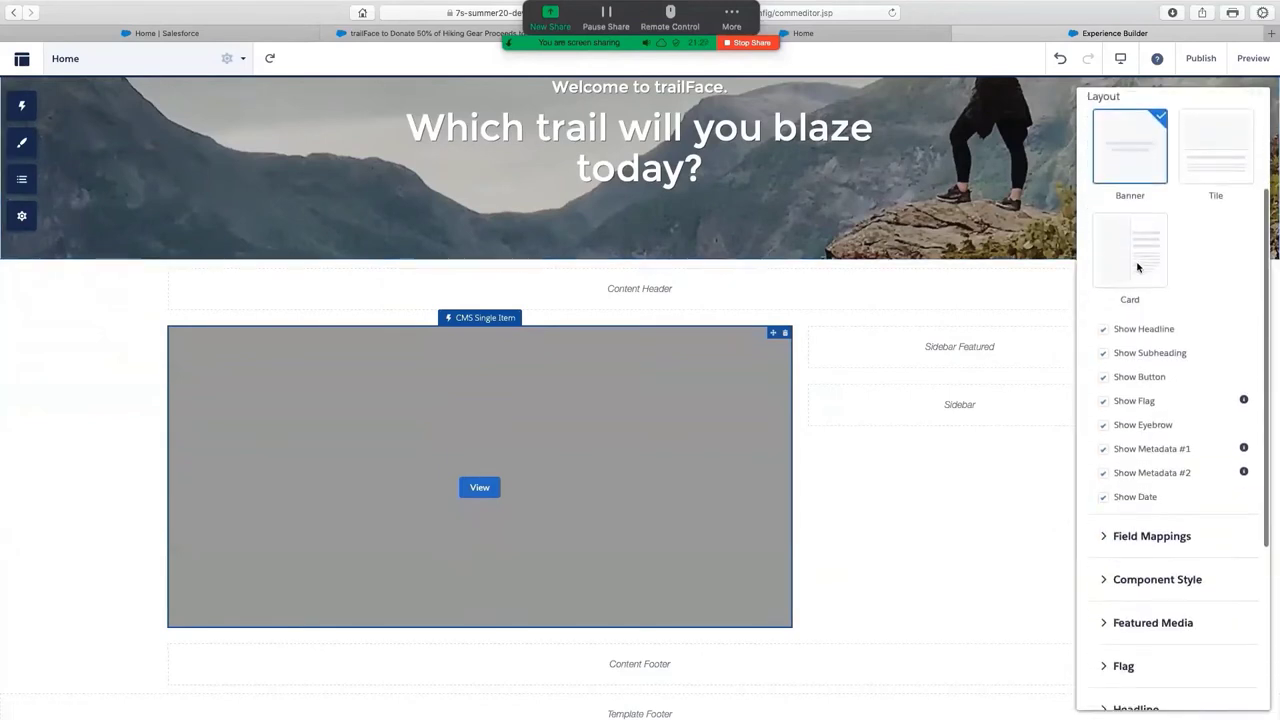
{"action": "scroll", "coordinate": [1162, 402], "scroll_direction": "down", "scroll_amount": 2}
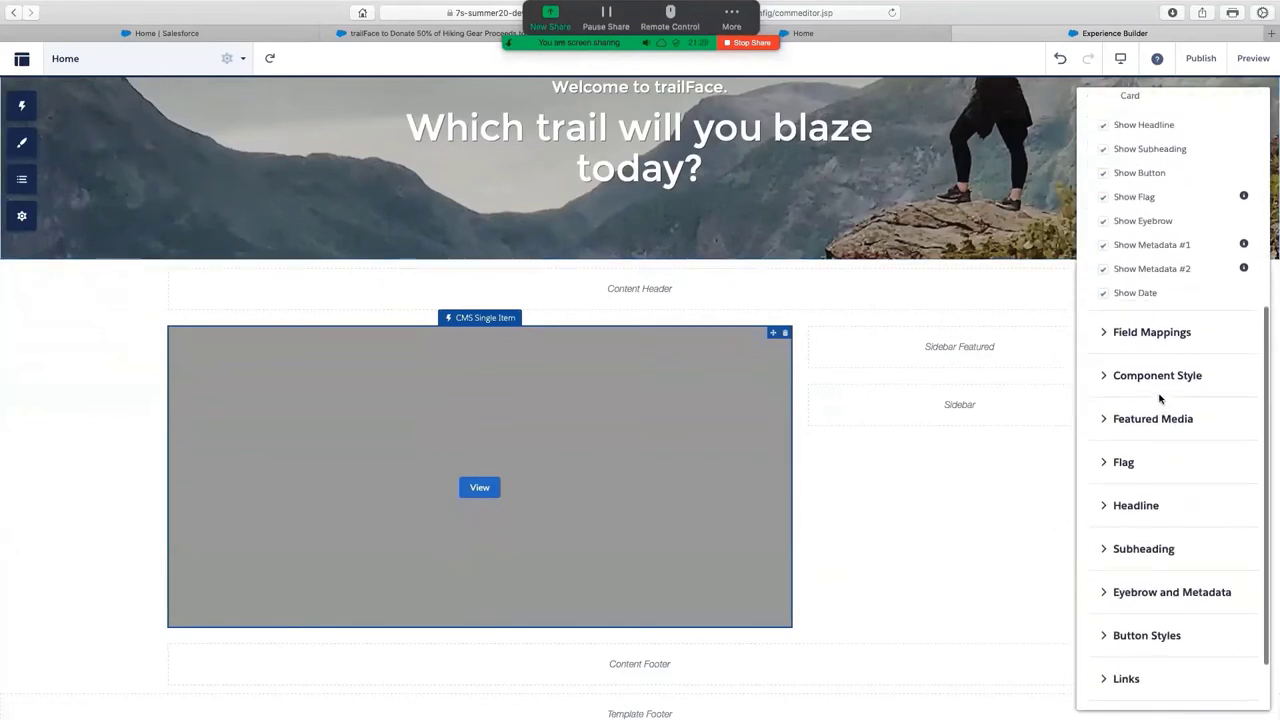
{"action": "left_click", "coordinate": [1108, 335]}
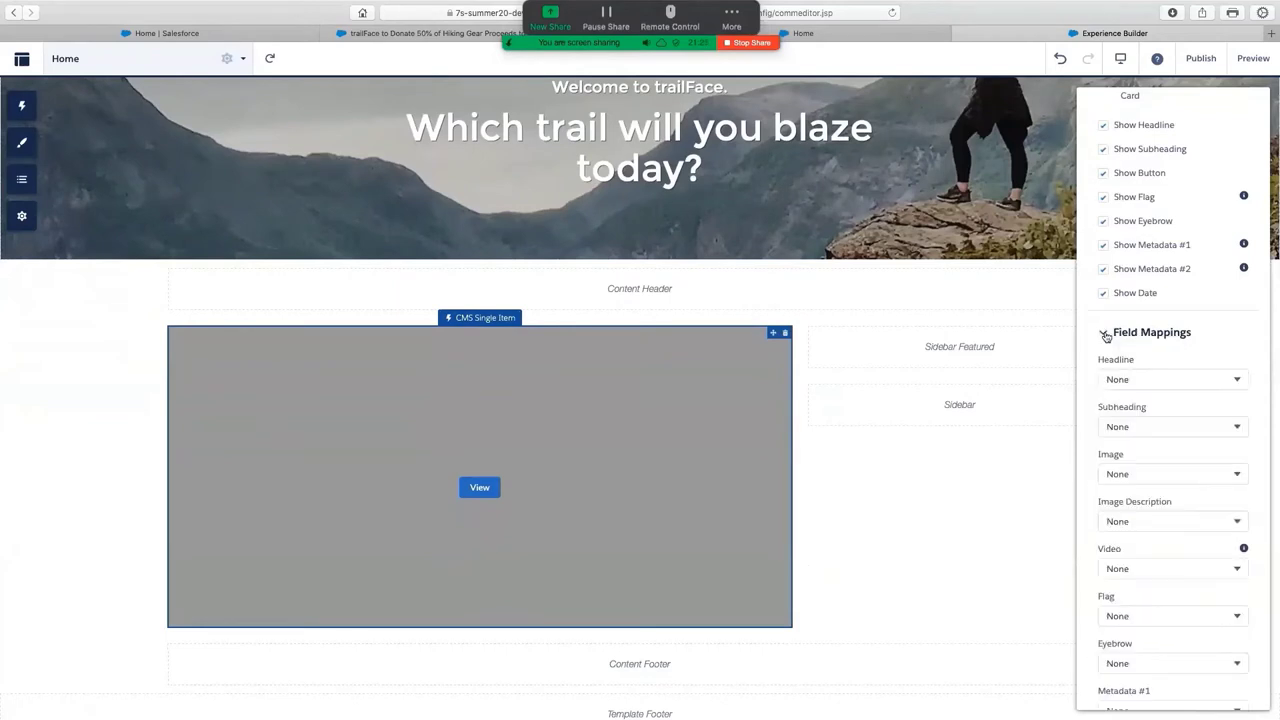
{"action": "scroll", "coordinate": [1115, 338], "scroll_direction": "down", "scroll_amount": 2}
{"action": "scroll", "coordinate": [1115, 338], "scroll_direction": "down", "scroll_amount": 1}
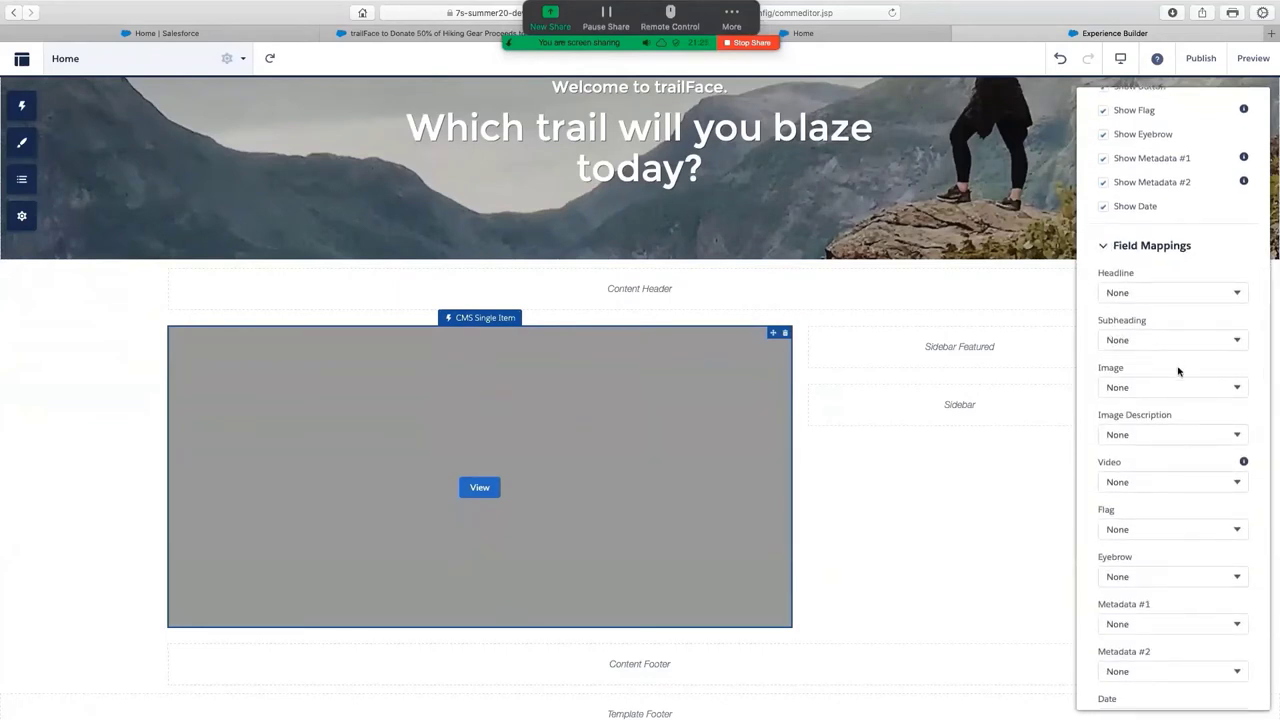
{"action": "left_click", "coordinate": [1178, 391]}
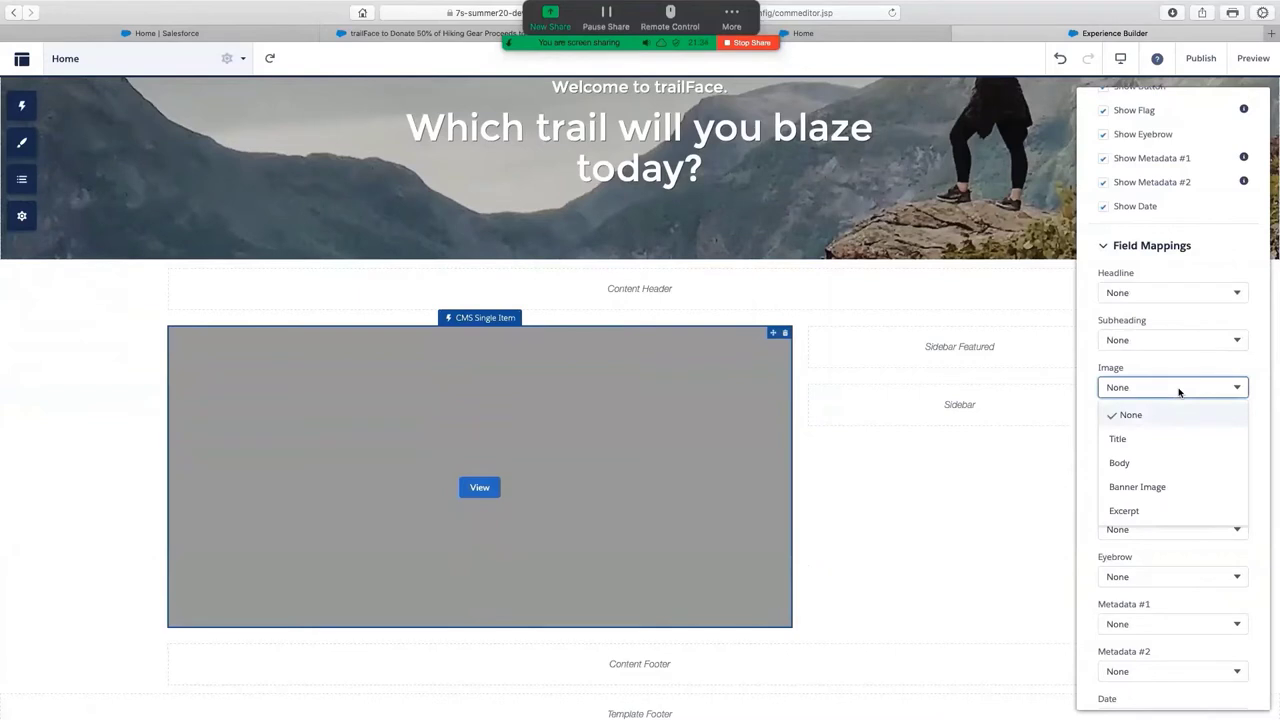
{"action": "left_click", "coordinate": [1189, 487]}
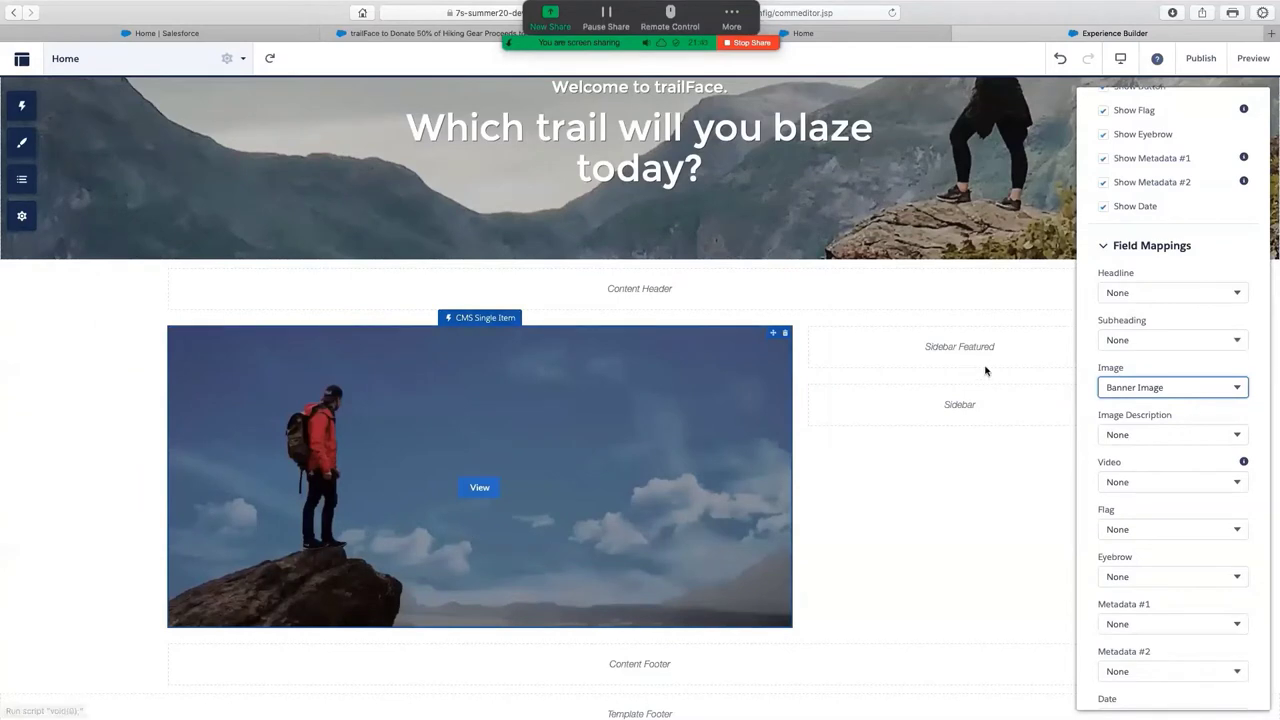
Map the CMS Single Item's Headline to Title and its Subheading to Excerpt
{"action": "left_click", "coordinate": [1219, 292]}
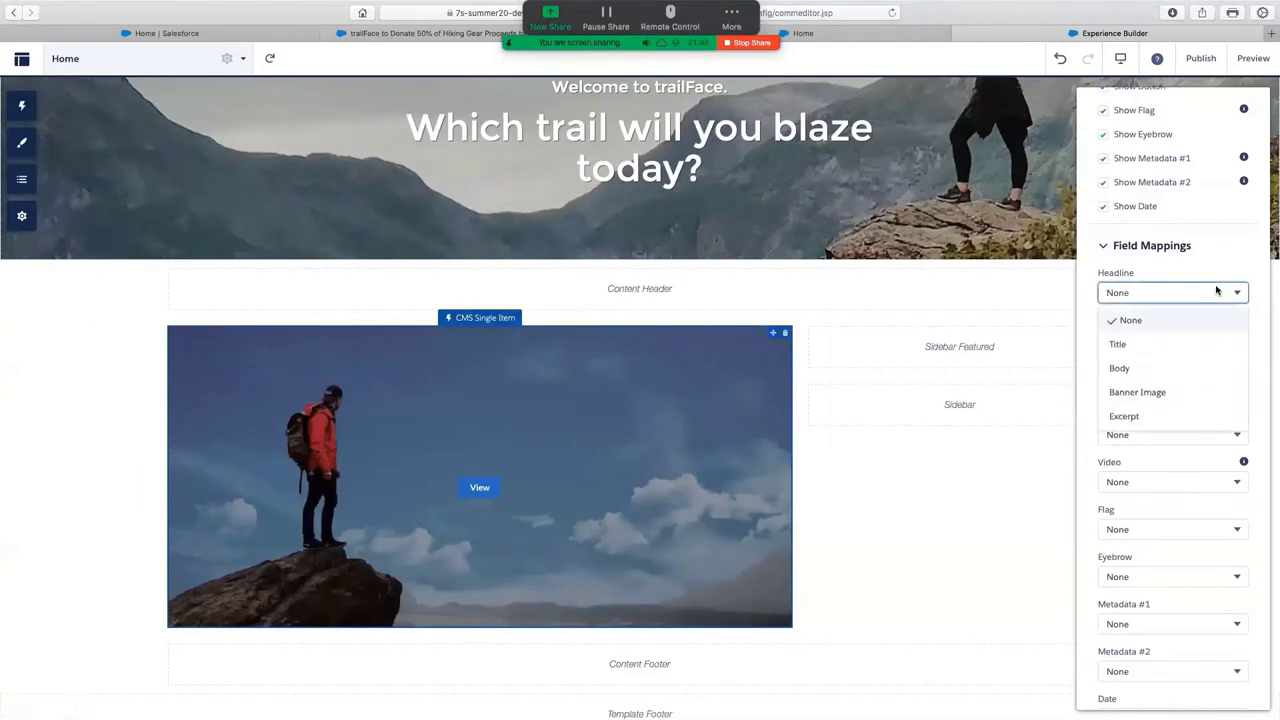
{"action": "left_click", "coordinate": [1190, 344]}
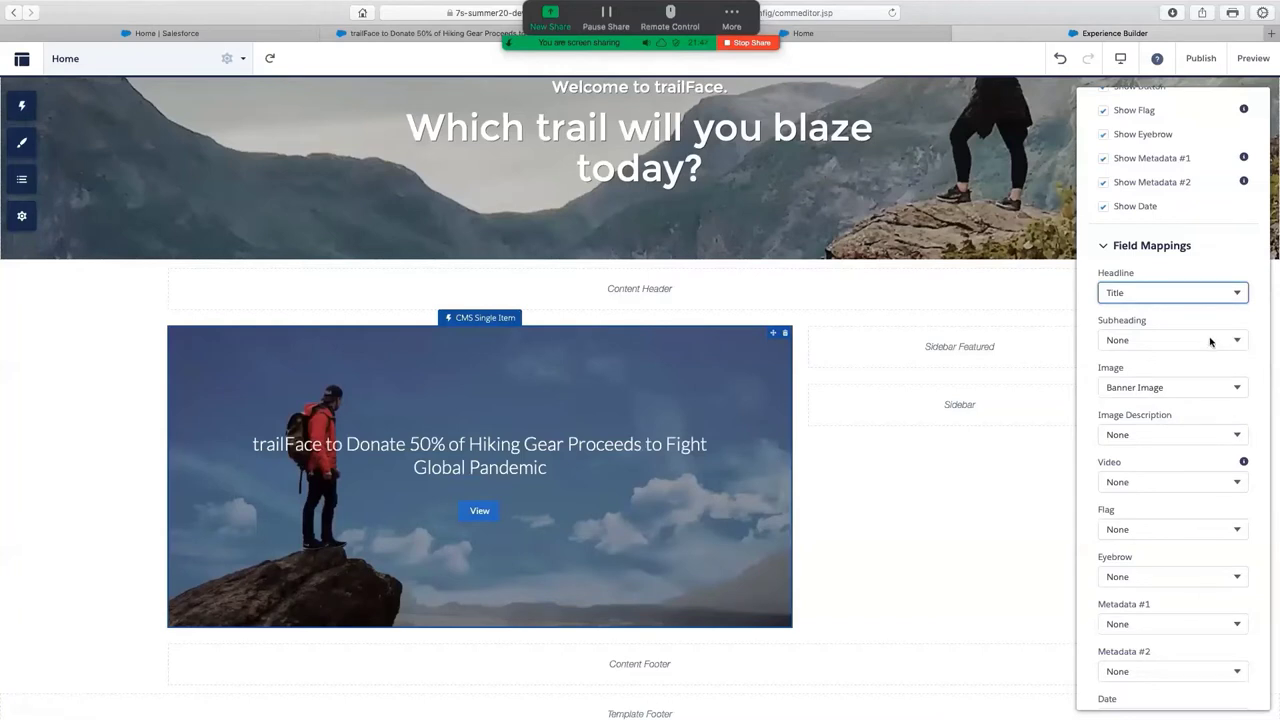
{"action": "left_click", "coordinate": [1210, 341]}
{"action": "scroll", "coordinate": [1186, 425], "scroll_direction": "down", "scroll_amount": 1}
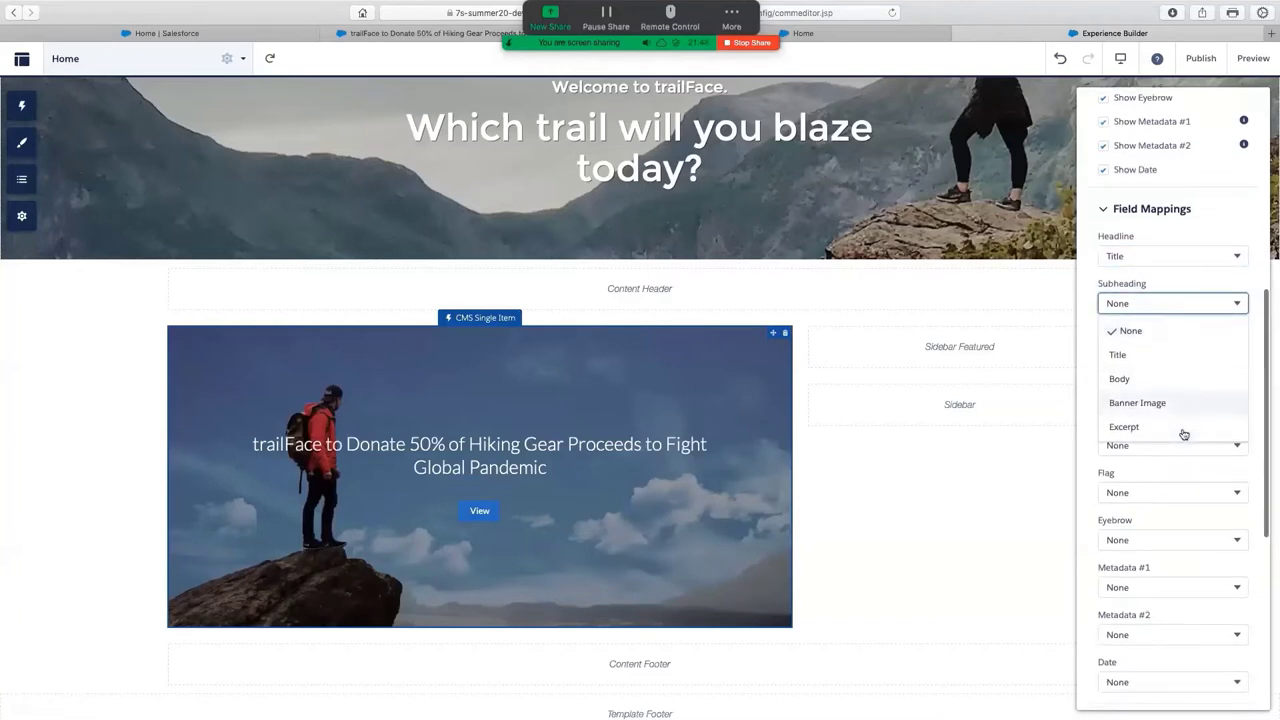
{"action": "left_click", "coordinate": [1180, 428]}
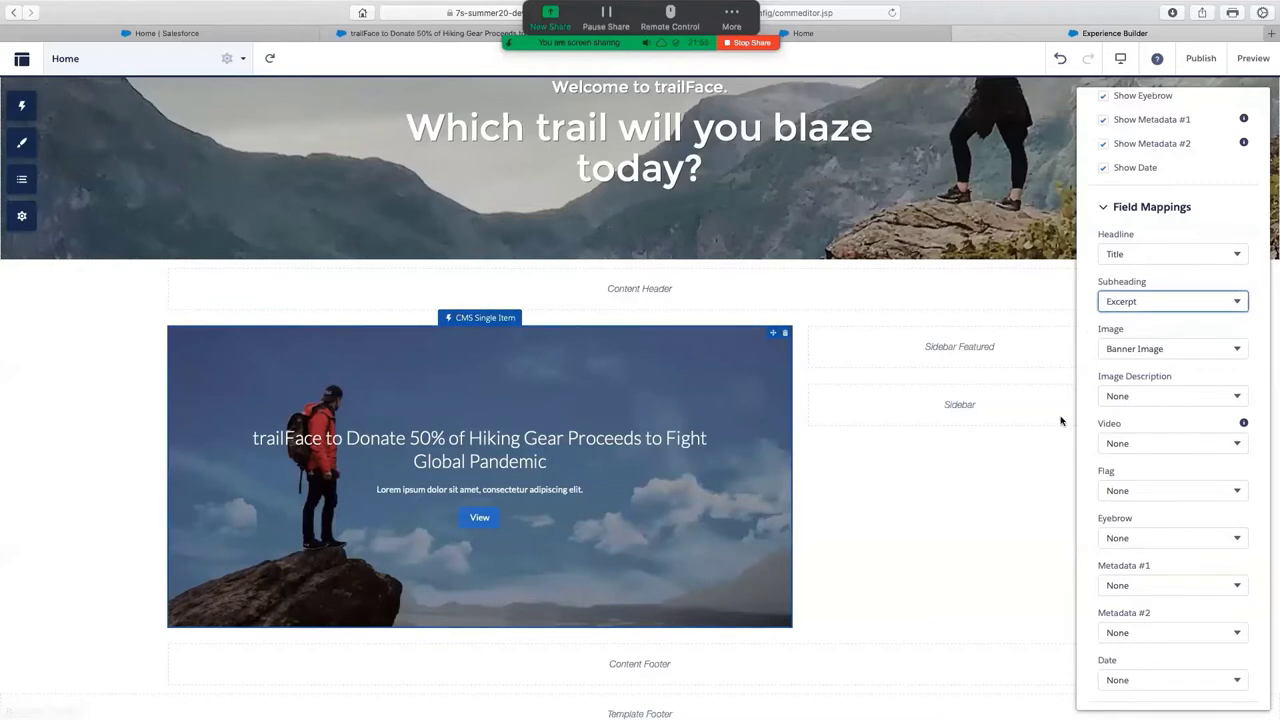
Reduce the banner height of the CMS Single Item to about 349 px in its component style
{"action": "scroll", "coordinate": [1131, 371], "scroll_direction": "up", "scroll_amount": 1}
{"action": "scroll", "coordinate": [1131, 371], "scroll_direction": "up", "scroll_amount": 2}
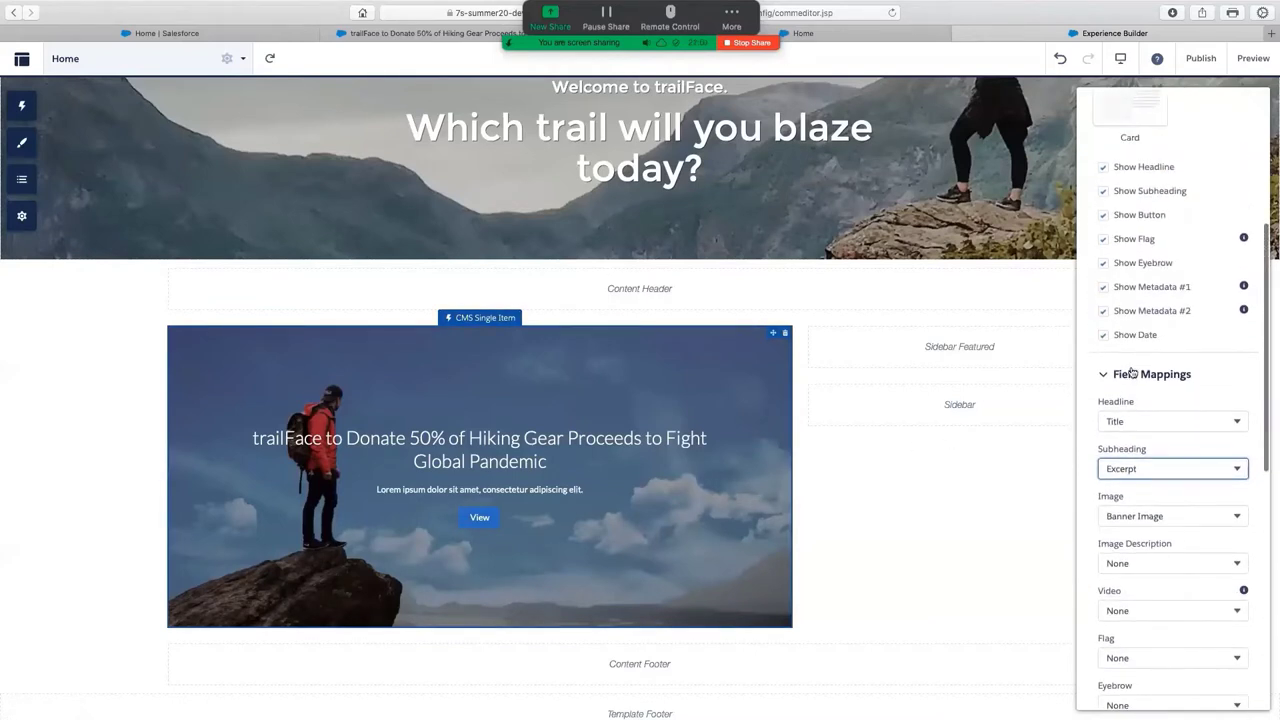
{"action": "scroll", "coordinate": [1131, 371], "scroll_direction": "down", "scroll_amount": 4}
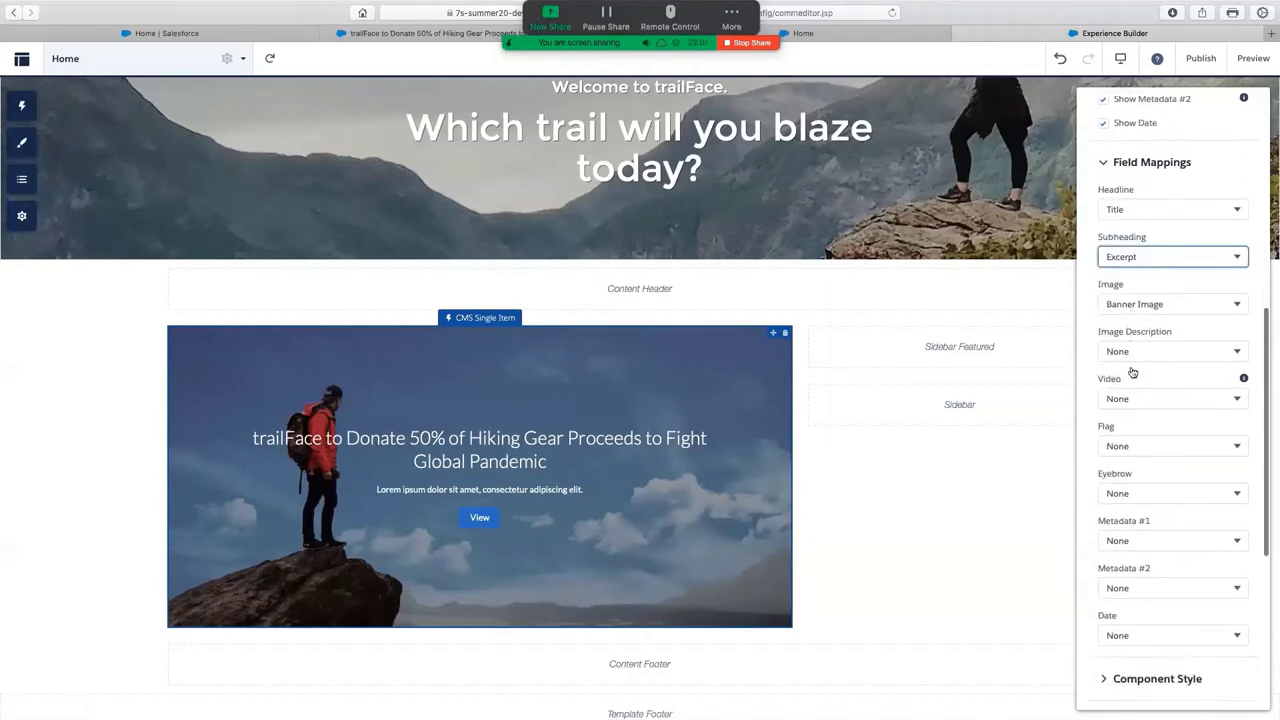
{"action": "left_click", "coordinate": [1108, 155]}
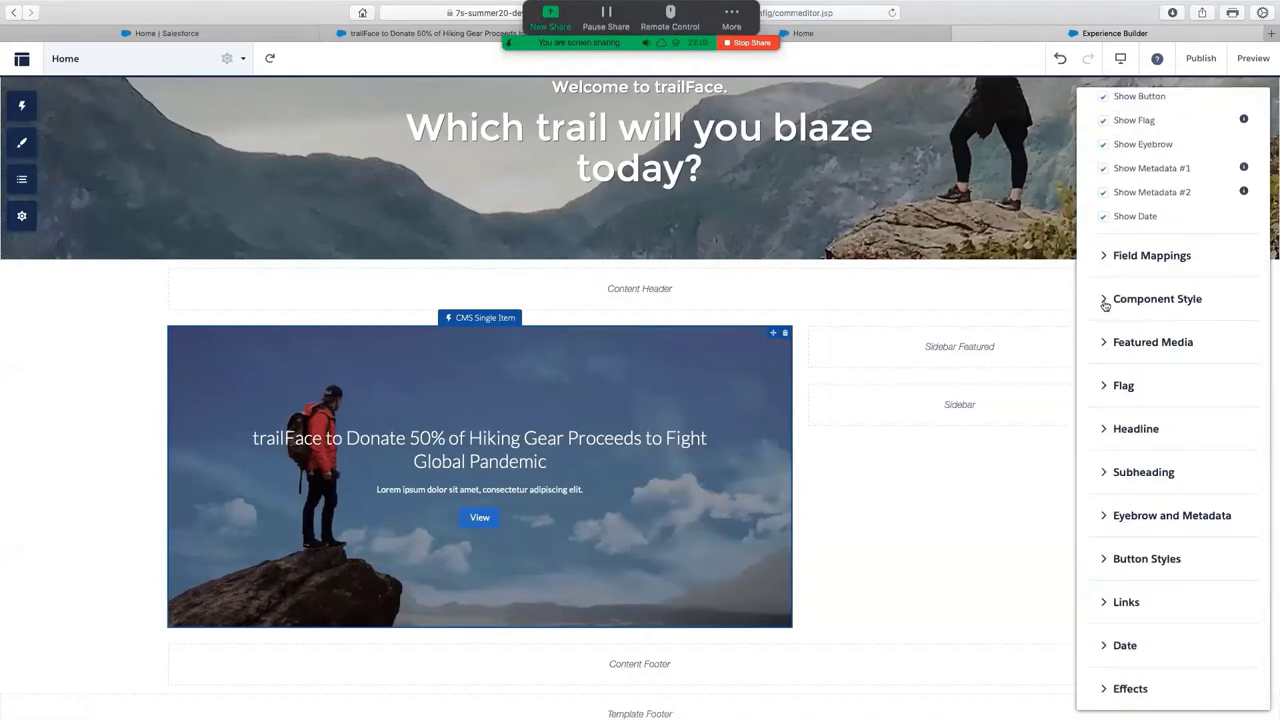
{"action": "left_click", "coordinate": [1105, 302]}
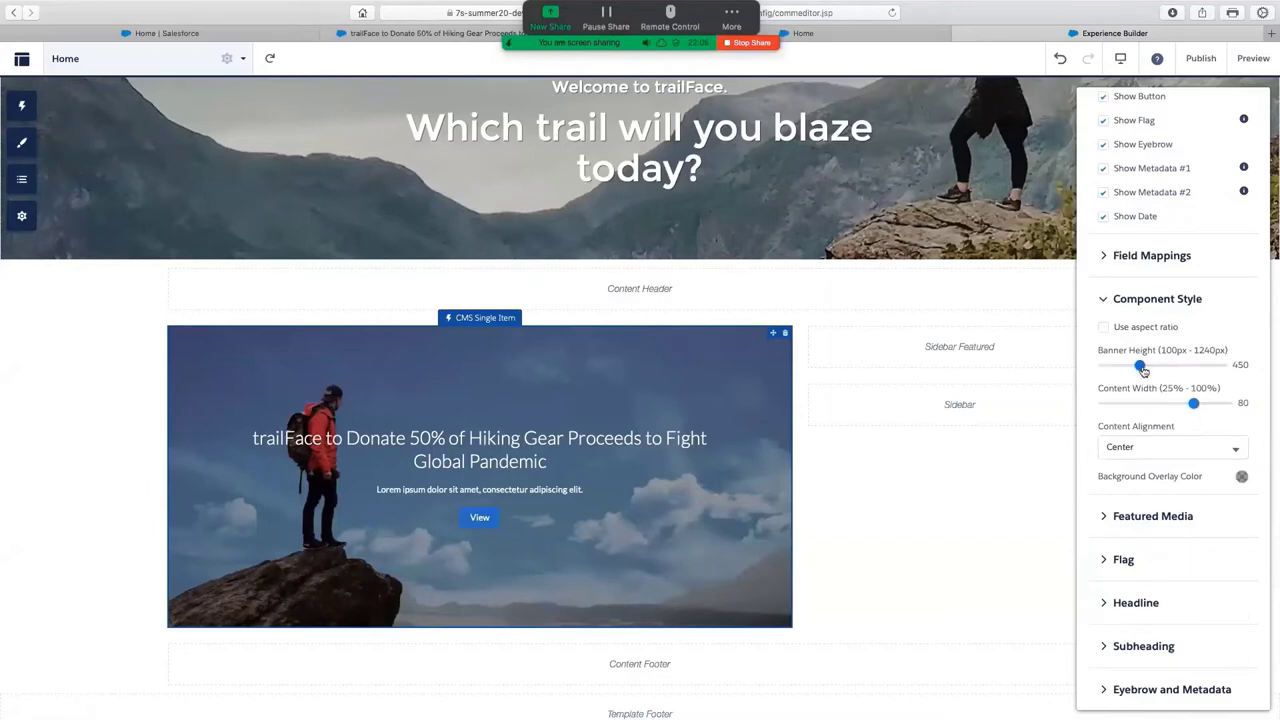
{"action": "left_click_drag", "start_coordinate": [1143, 371], "coordinate": [1130, 371]}
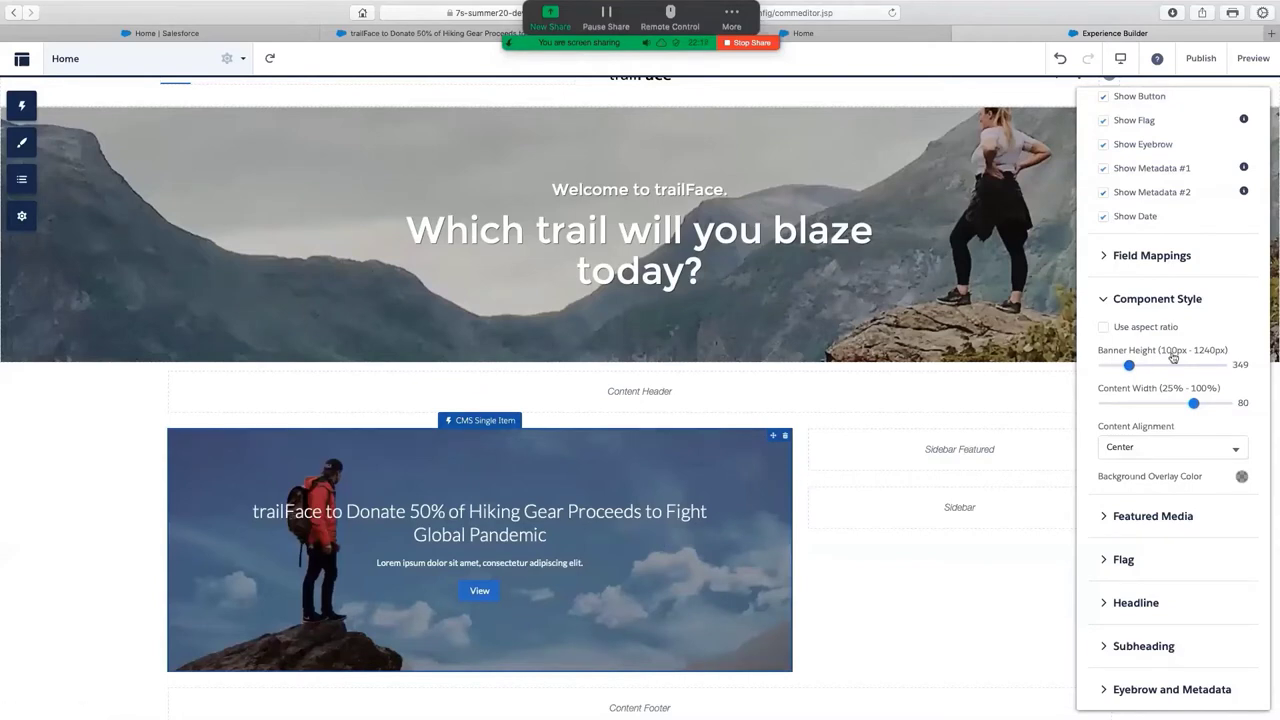
{"action": "left_click", "coordinate": [1106, 301]}
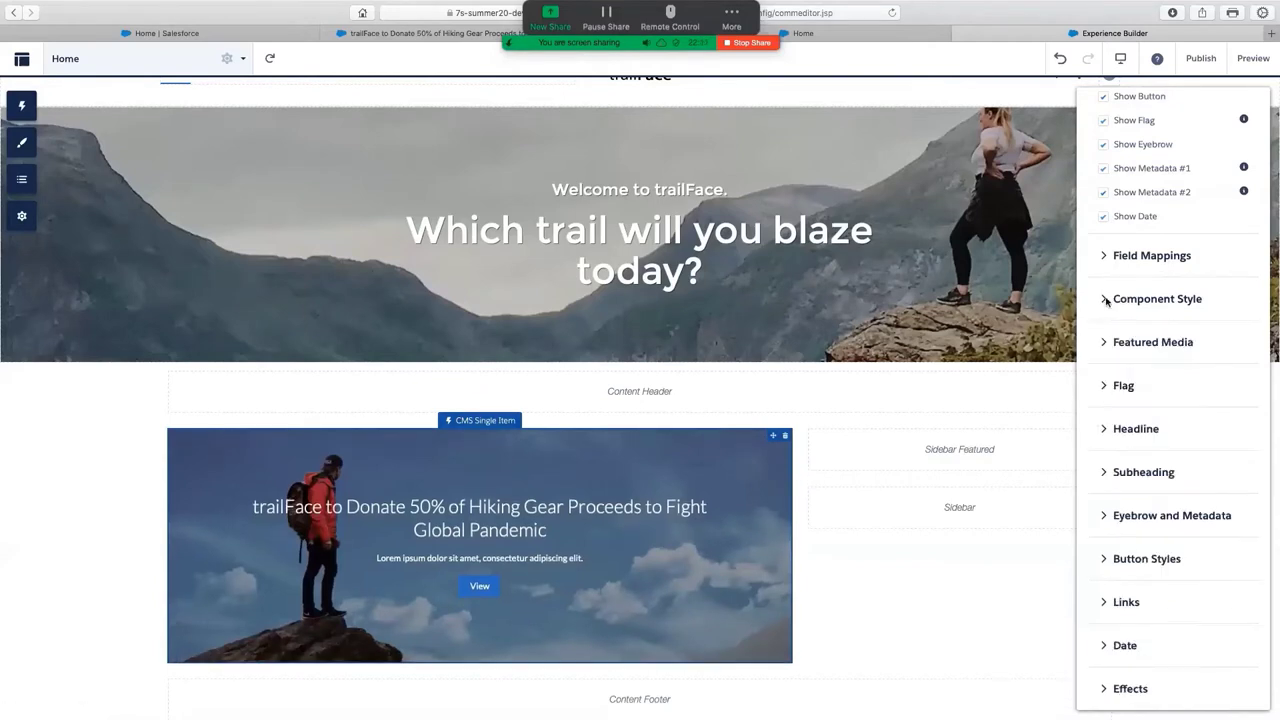
Change the button text of the CMS Single Item to "Read Article" and close its properties
{"action": "left_click", "coordinate": [1110, 561]}
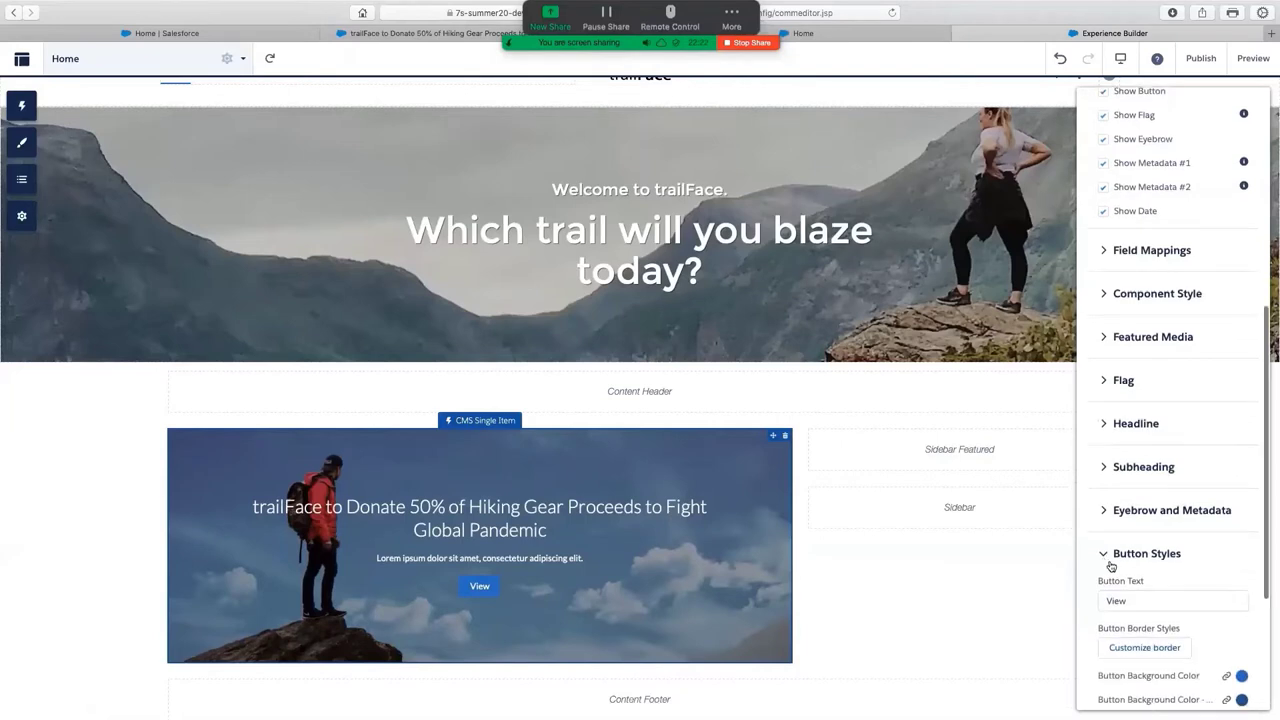
{"action": "scroll", "coordinate": [1110, 530], "scroll_direction": "down", "scroll_amount": 2}
{"action": "left_click", "coordinate": [1118, 508]}
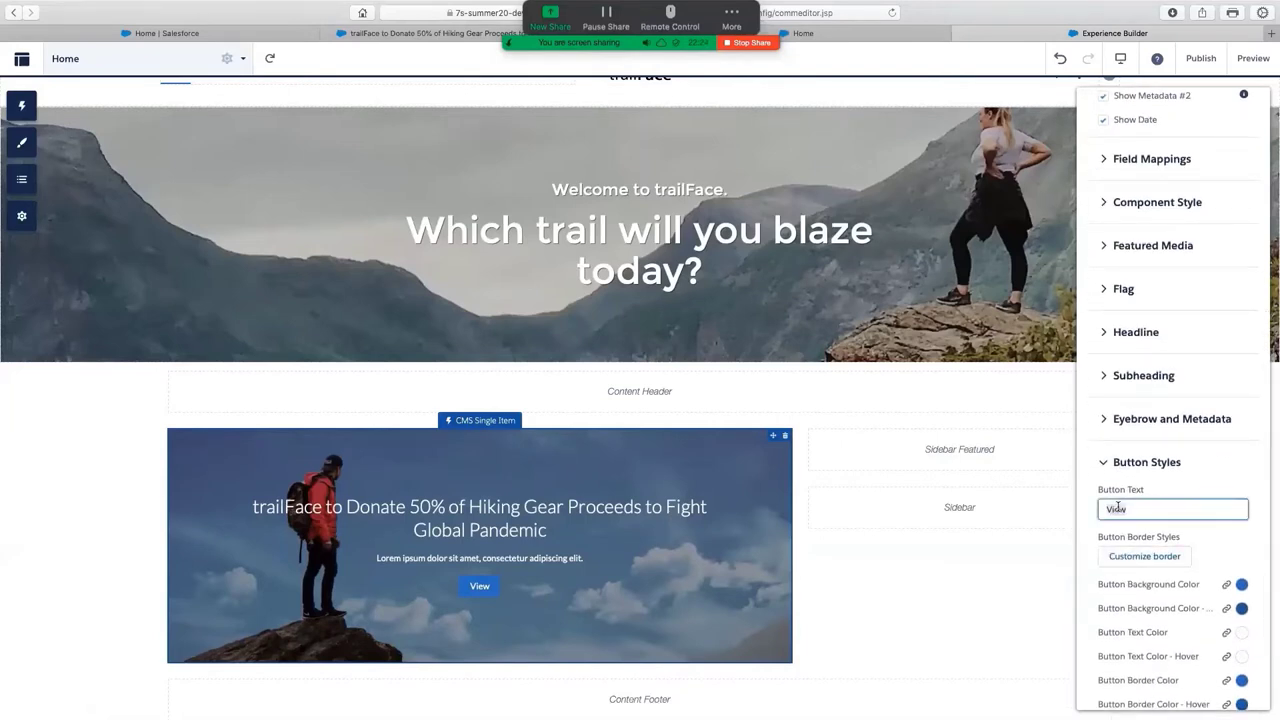
{"action": "double_click", "coordinate": [1118, 508]}
{"action": "type", "text": "Read Article"}
{"action": "left_click", "coordinate": [1075, 519]}
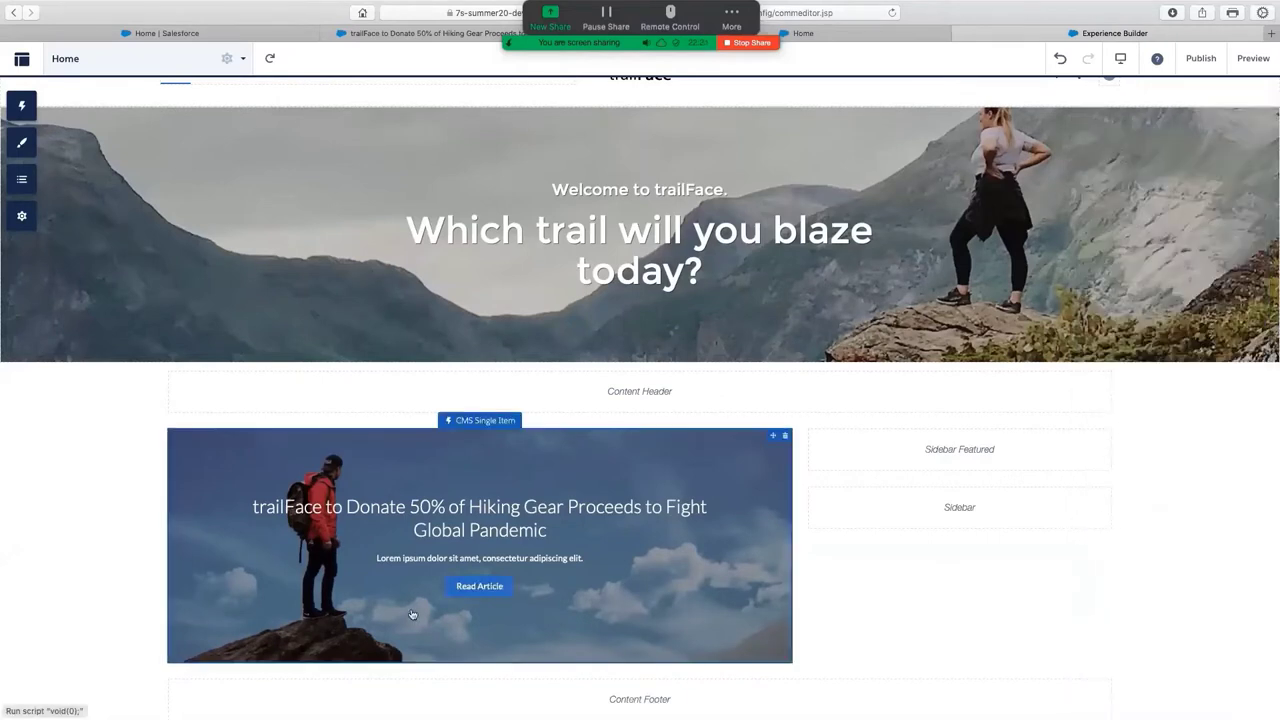
{"action": "scroll", "coordinate": [765, 578], "scroll_direction": "down", "scroll_amount": 1}
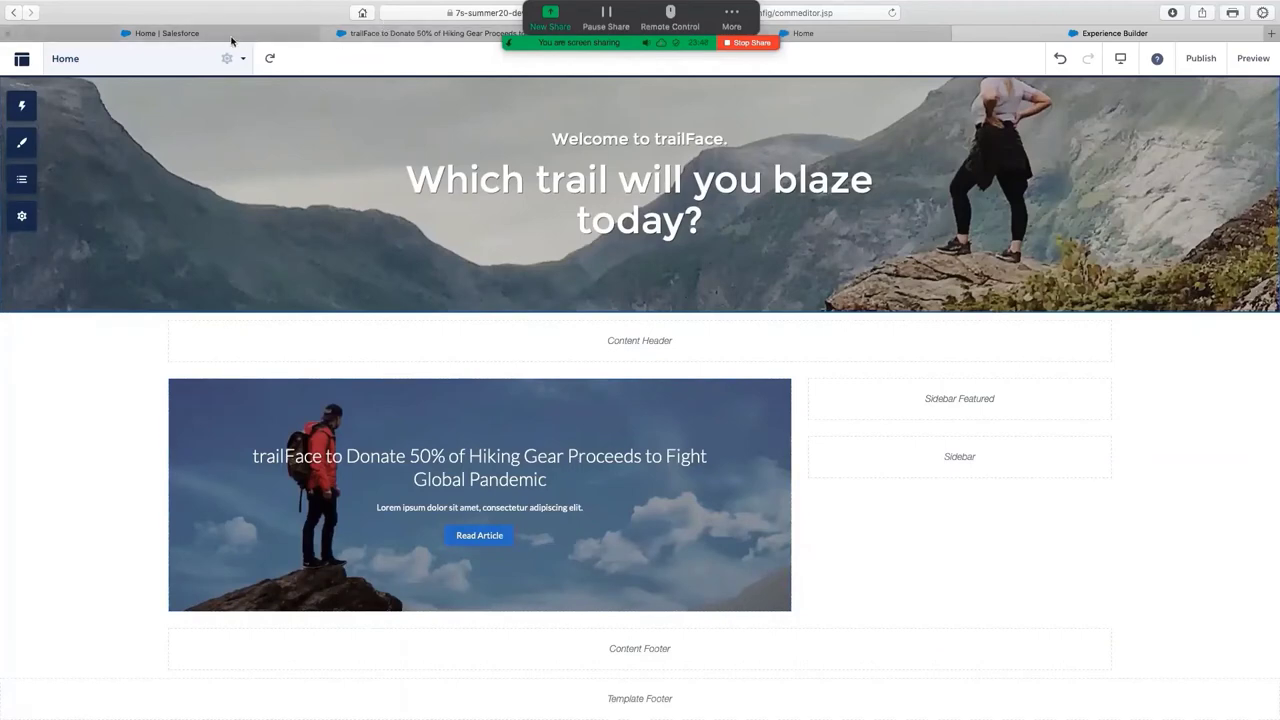
Switch back to Salesforce CMS and open the trailFace workspace's content list
{"action": "left_click", "coordinate": [366, 36]}
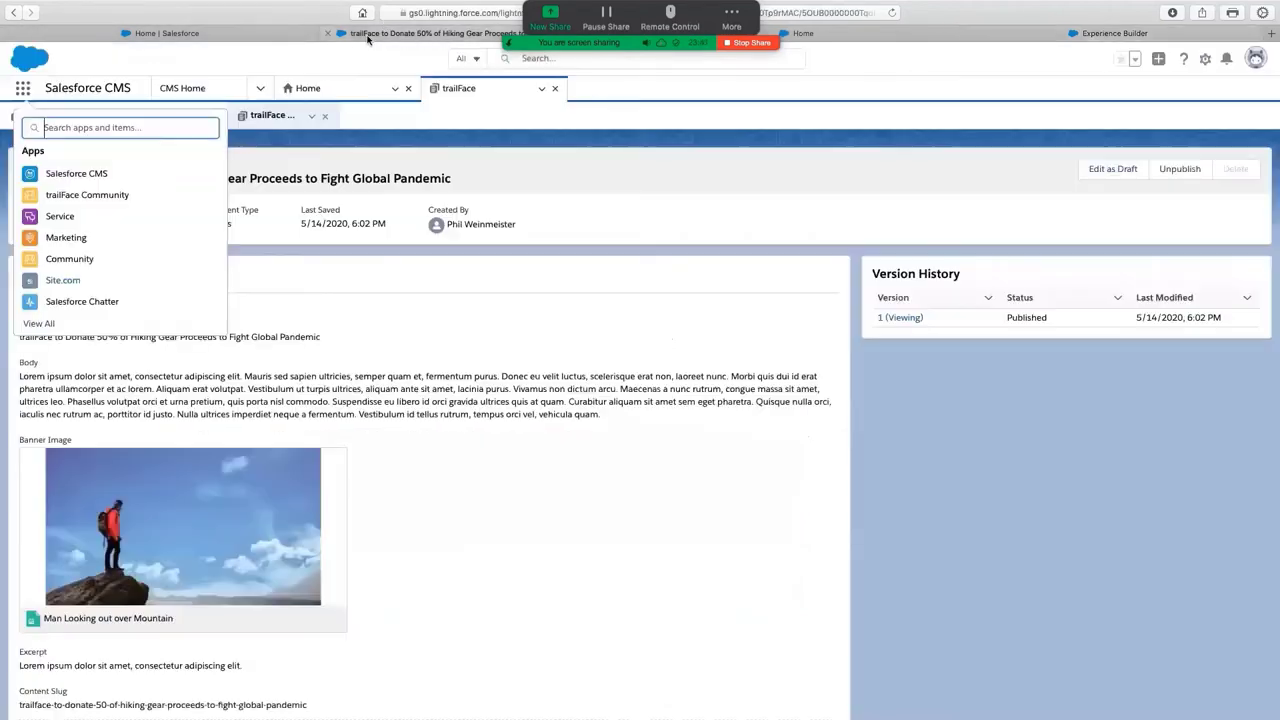
{"action": "key", "text": "Escape"}
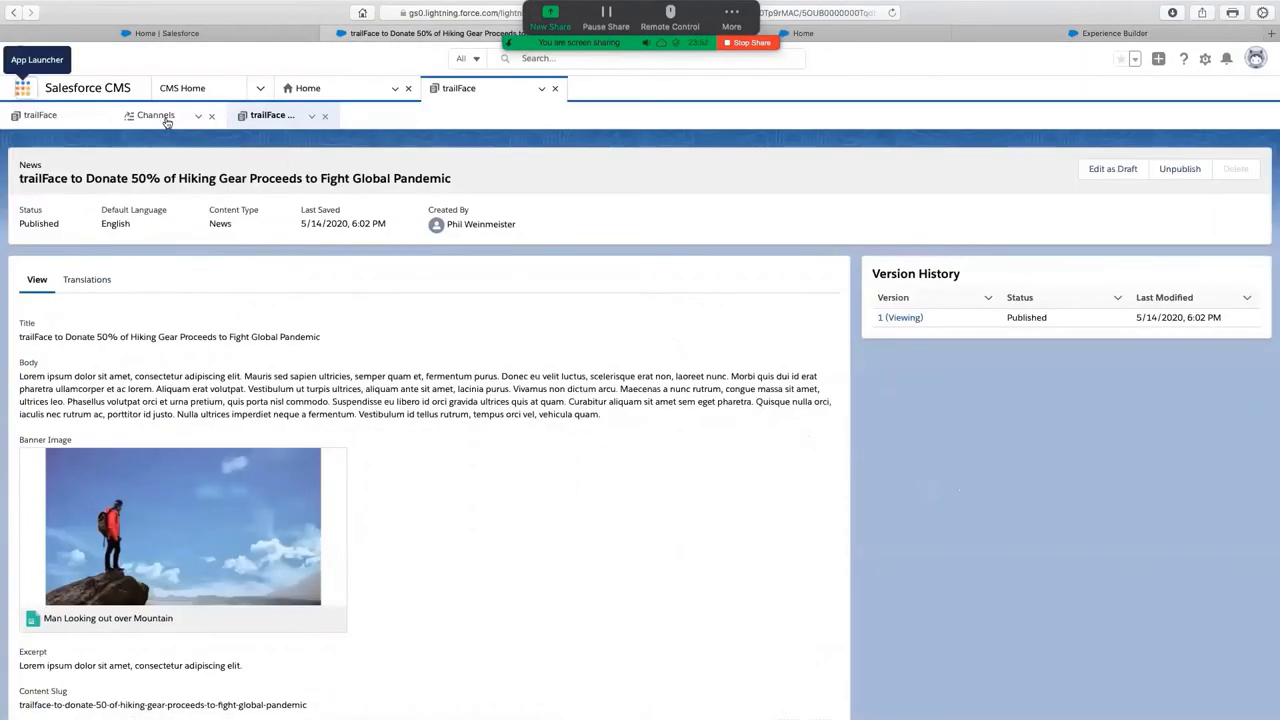
{"action": "left_click", "coordinate": [42, 116]}
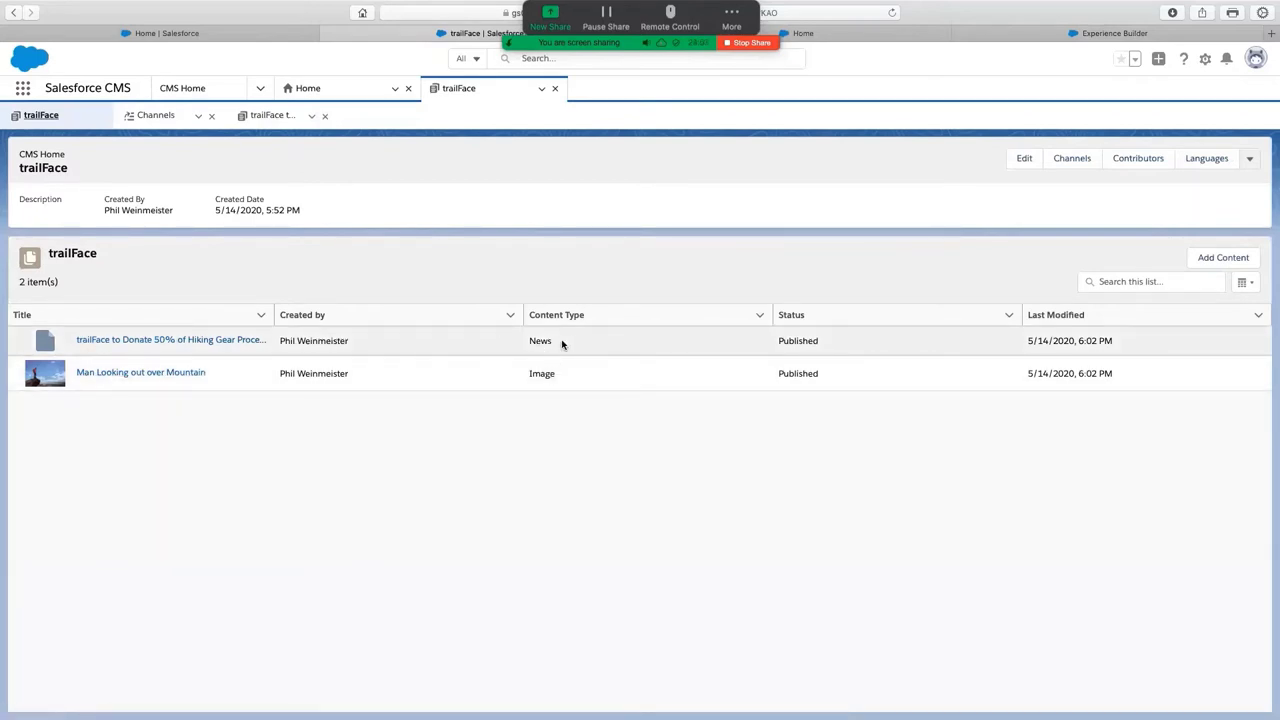
Create a Document content item in the workspace and upload "Official COVID-19 Statement.pdf" as its source file
{"action": "left_click", "coordinate": [1223, 258]}
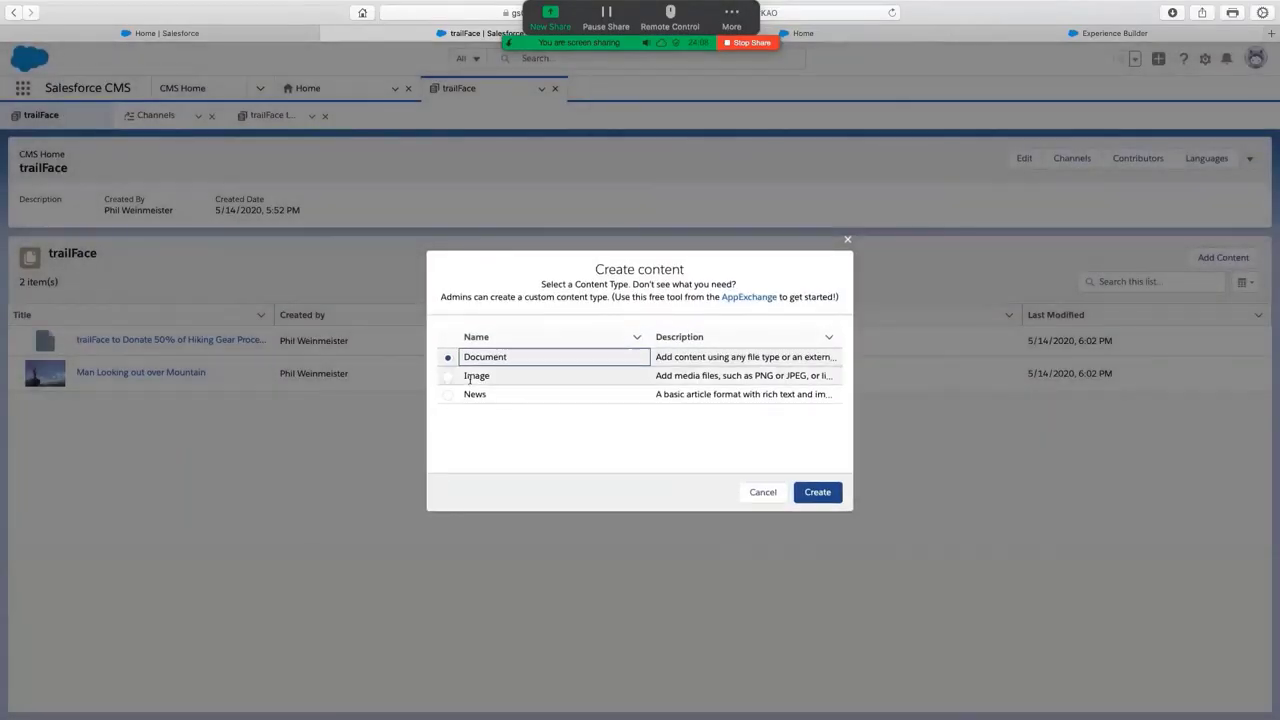
{"action": "left_click", "coordinate": [818, 493]}
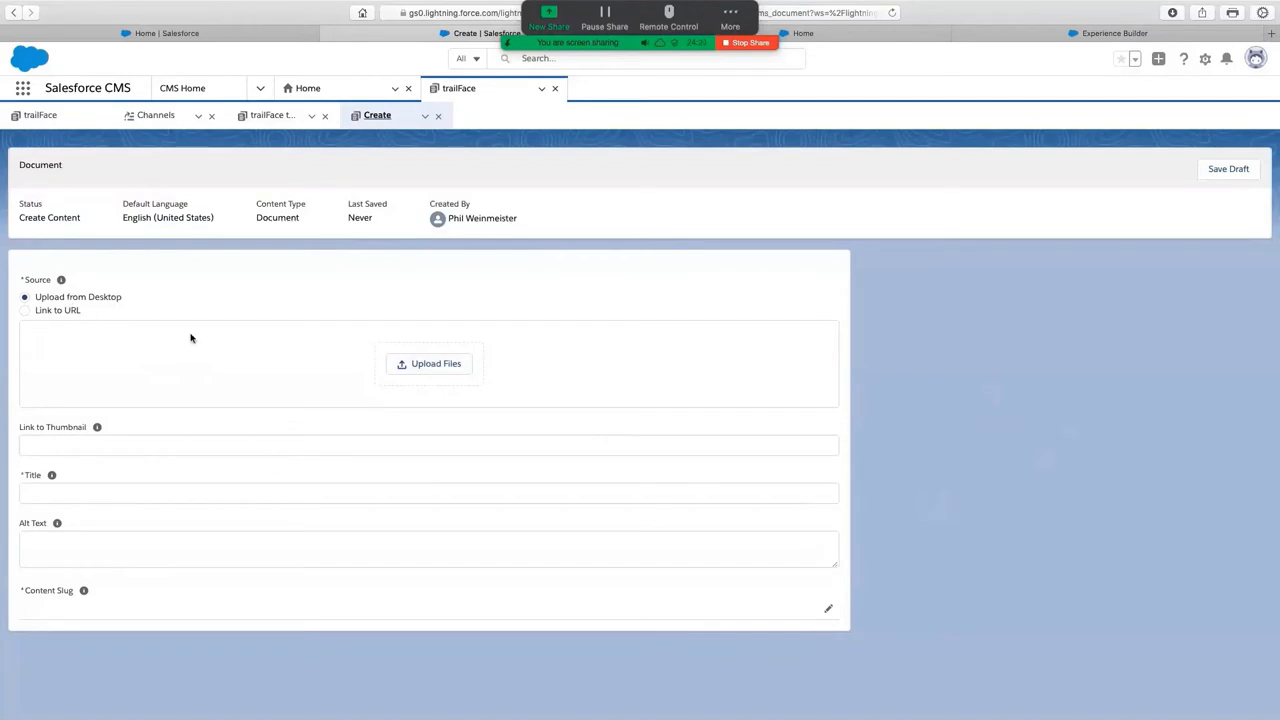
{"action": "left_click", "coordinate": [419, 366]}
{"action": "double_click", "coordinate": [461, 258]}
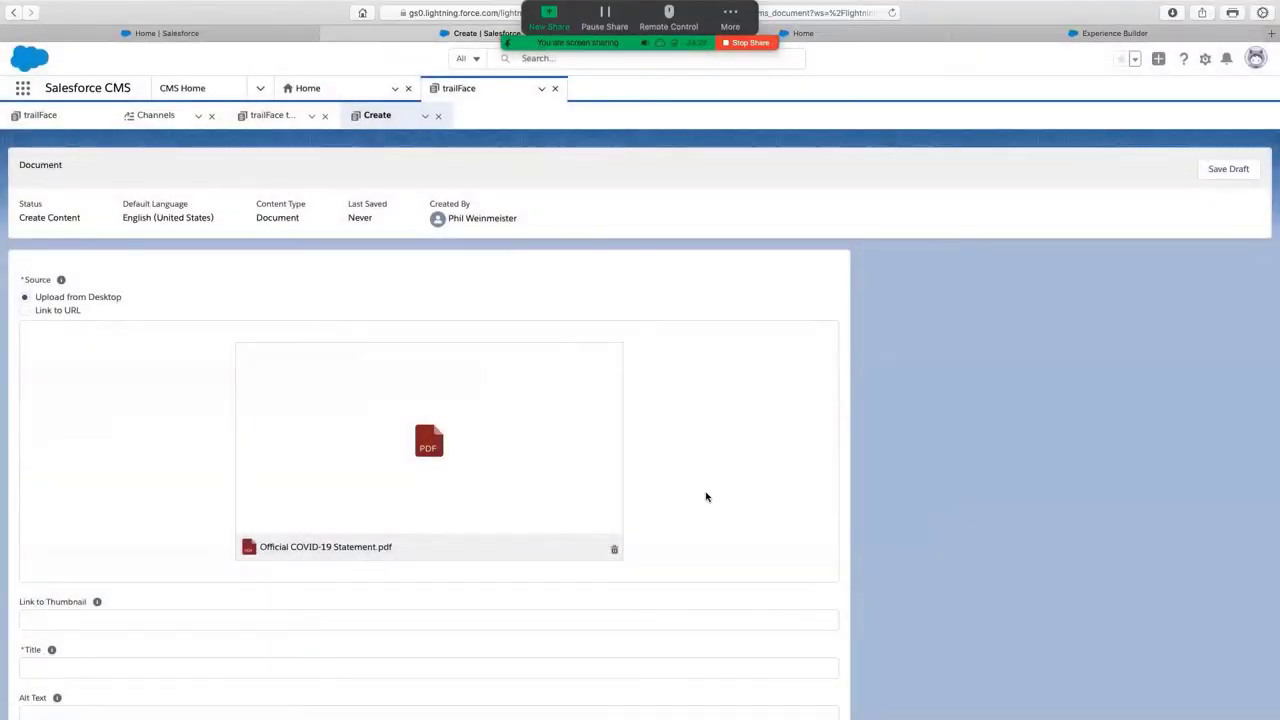
Title the document content "Official trailFace Statement on COVID-19"
{"action": "scroll", "coordinate": [734, 473], "scroll_direction": "down", "scroll_amount": 2}
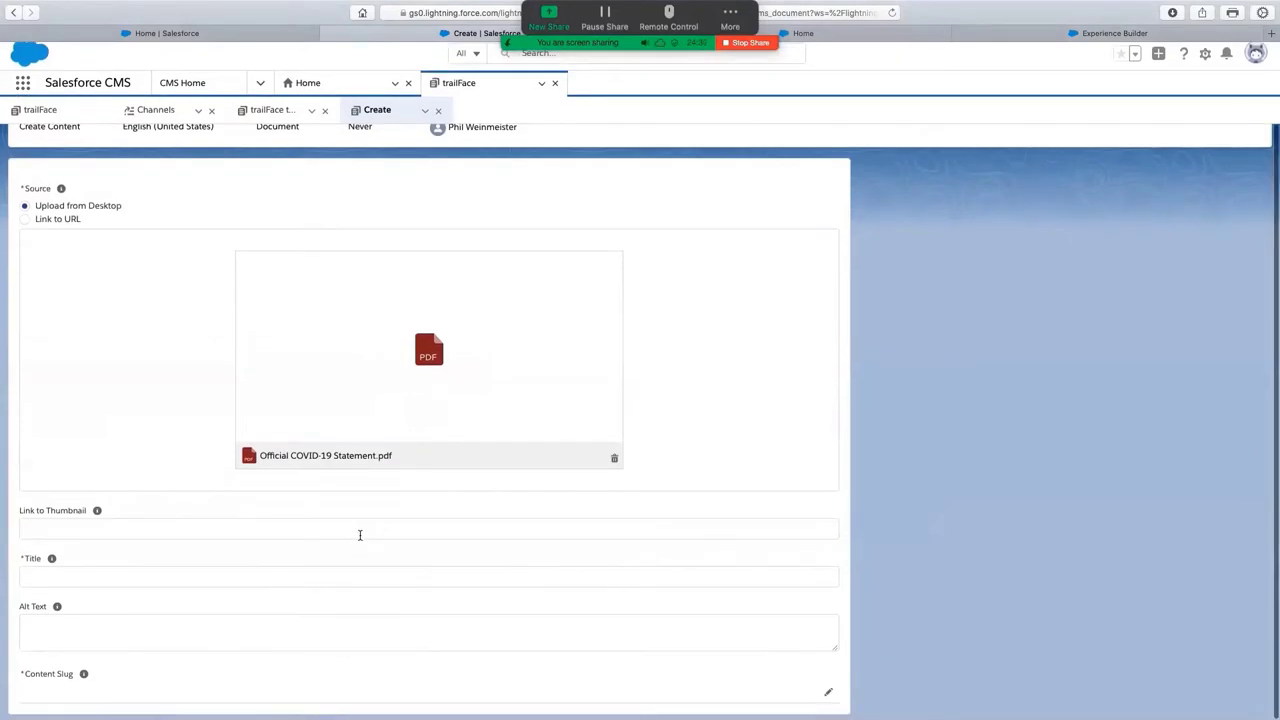
{"action": "left_click", "coordinate": [325, 578]}
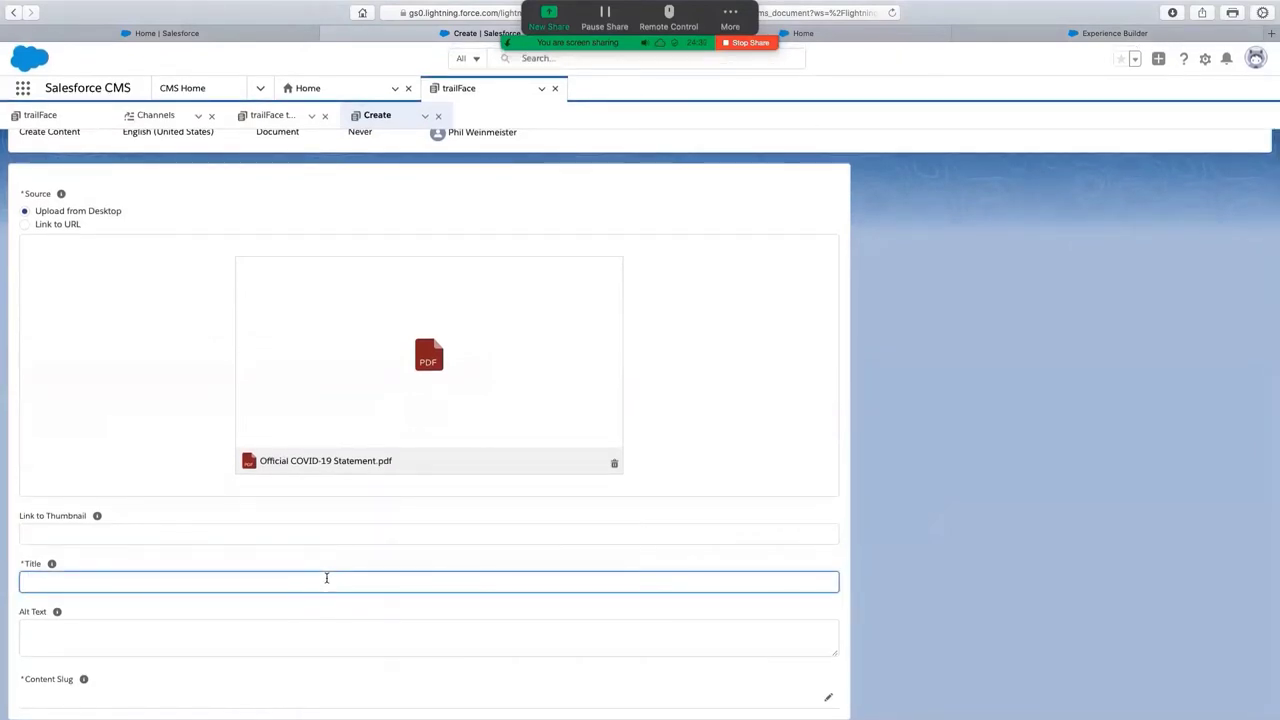
{"action": "type", "text": "Official"}
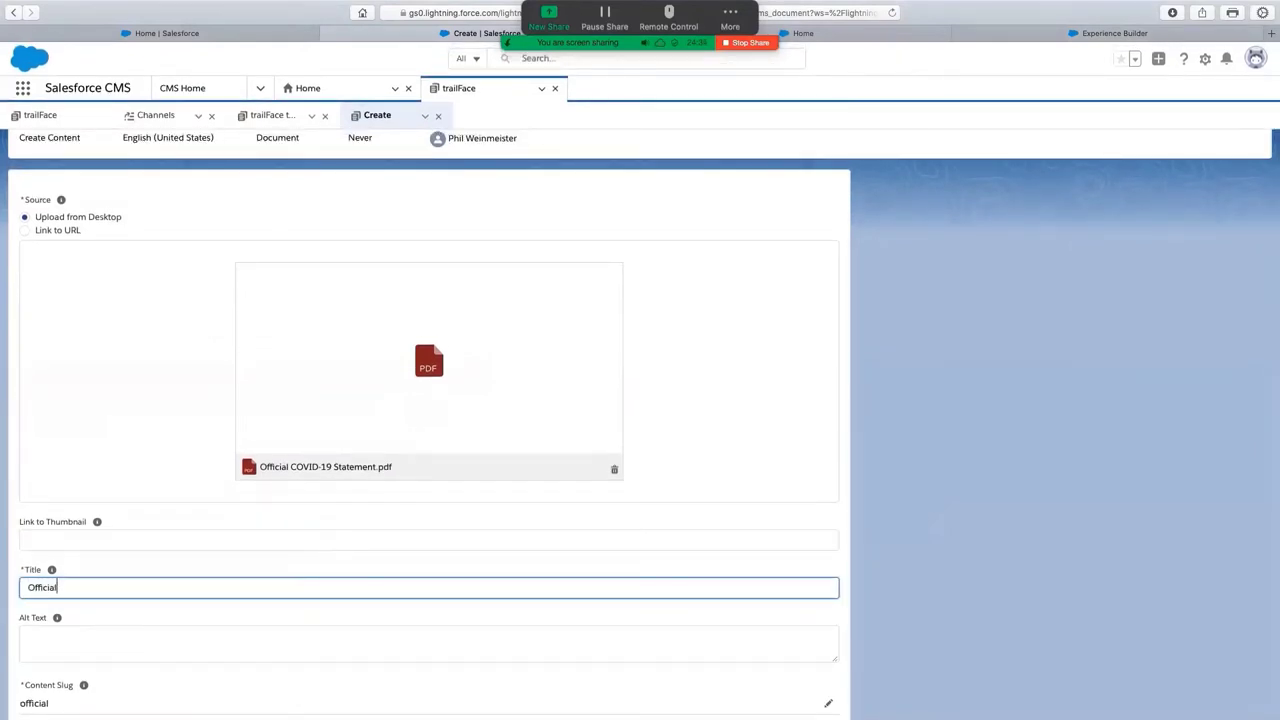
{"action": "type", "text": " Statement on C"}
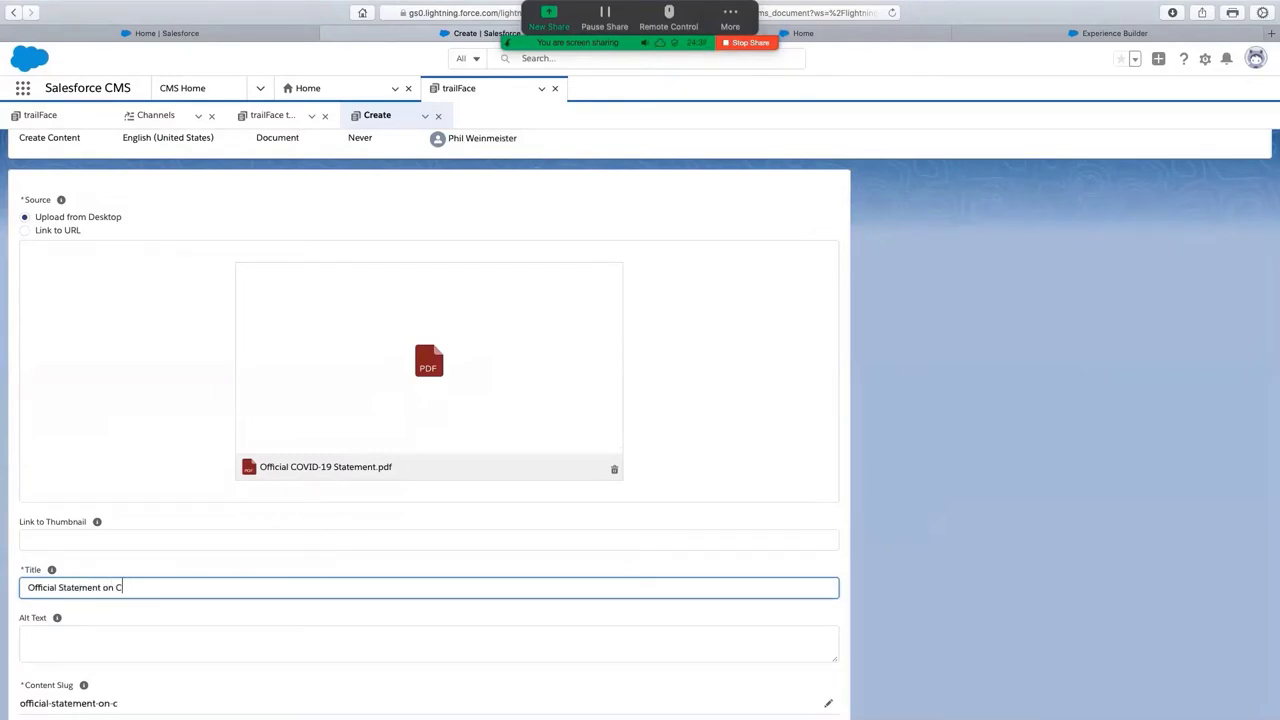
{"action": "type", "text": "VOVID-19"}
{"action": "left_click", "coordinate": [57, 587]}
{"action": "type", "text": "trailFace"}
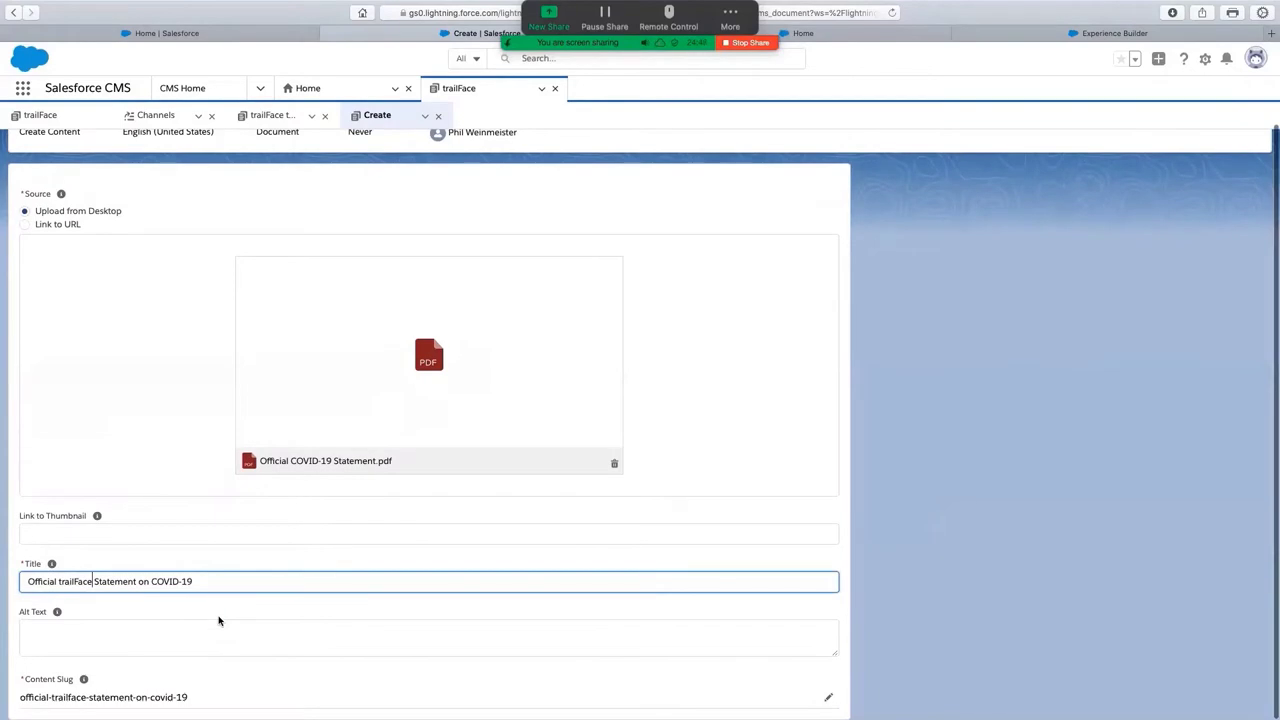
Save the COVID-19 statement document as a draft and publish it
{"action": "scroll", "coordinate": [600, 470], "scroll_direction": "up", "scroll_amount": 3}
{"action": "left_click", "coordinate": [1243, 170]}
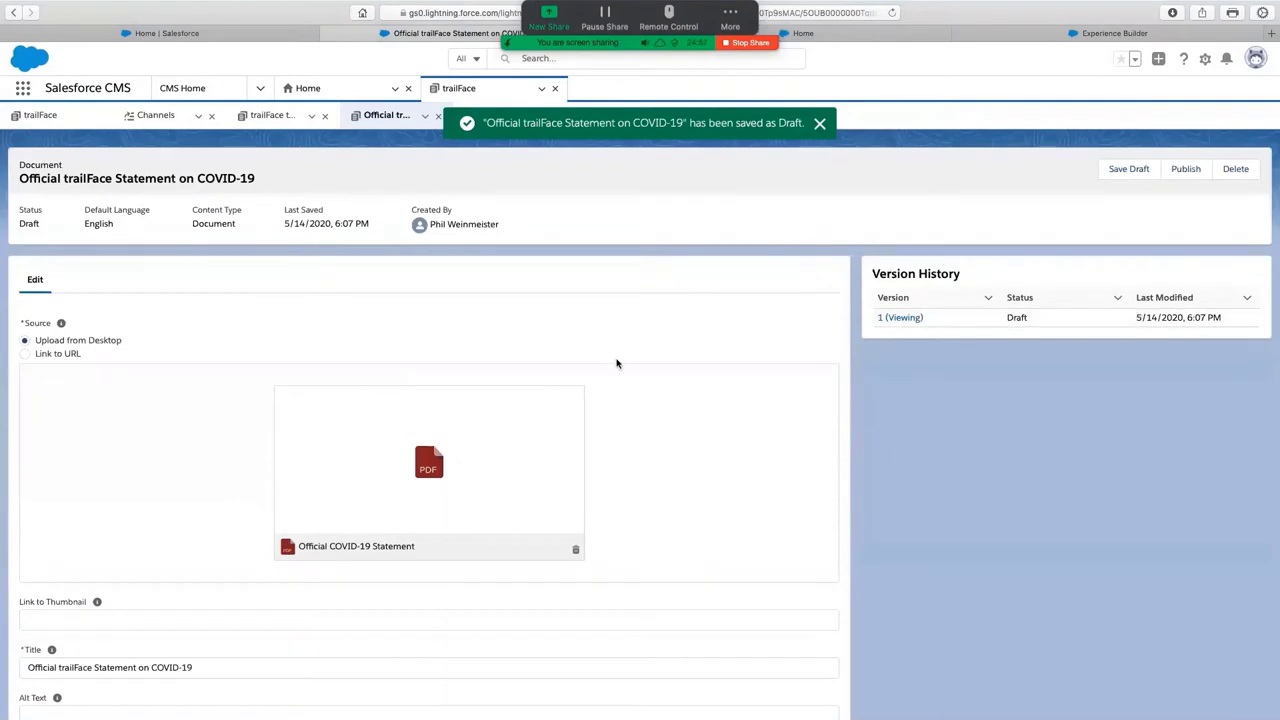
{"action": "left_click", "coordinate": [1186, 170]}
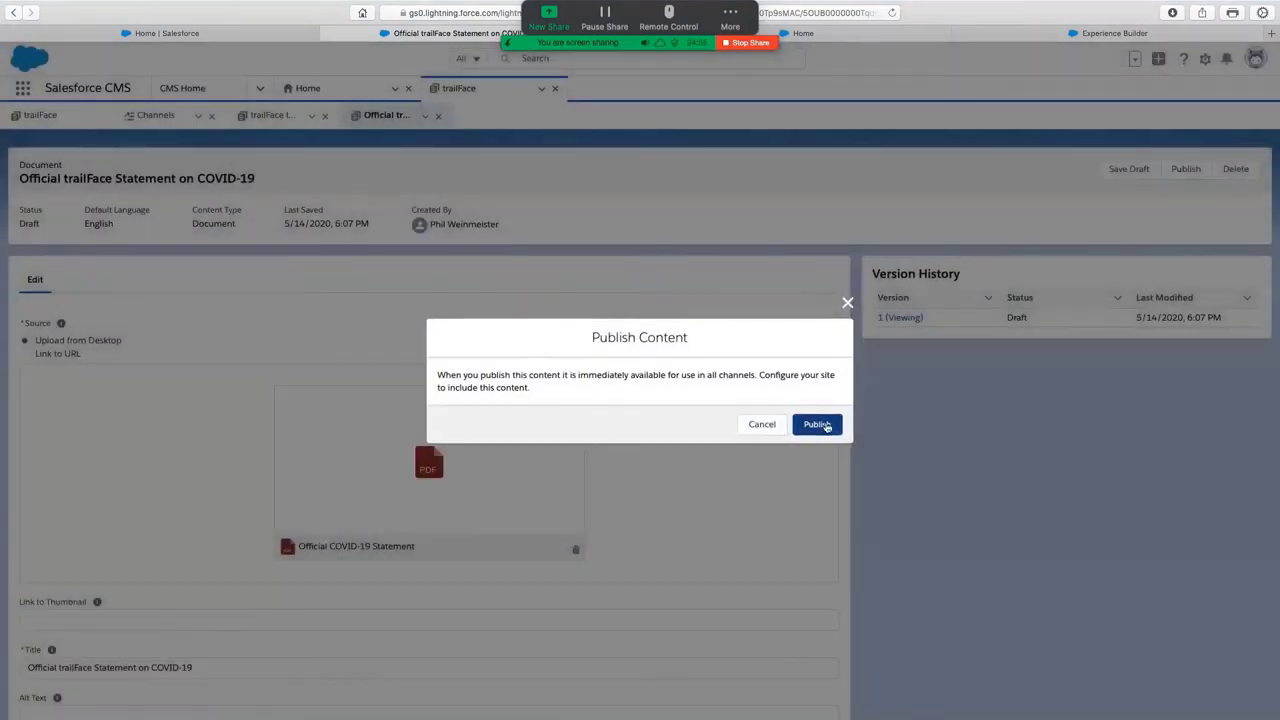
{"action": "left_click", "coordinate": [818, 425]}
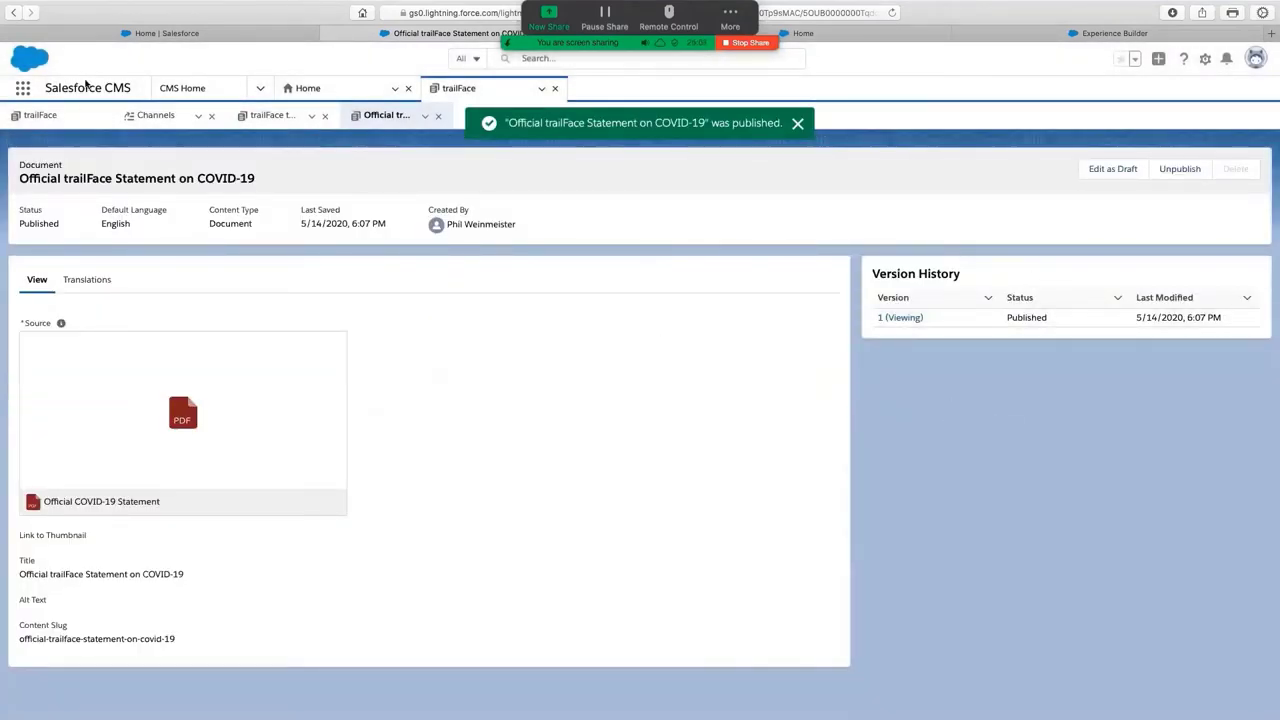
Switch to Experience Builder and add a CMS Single Item to the Sidebar Featured region with "Official trailFace Statement on COVID-19" as its content
{"action": "left_click", "coordinate": [1032, 33]}
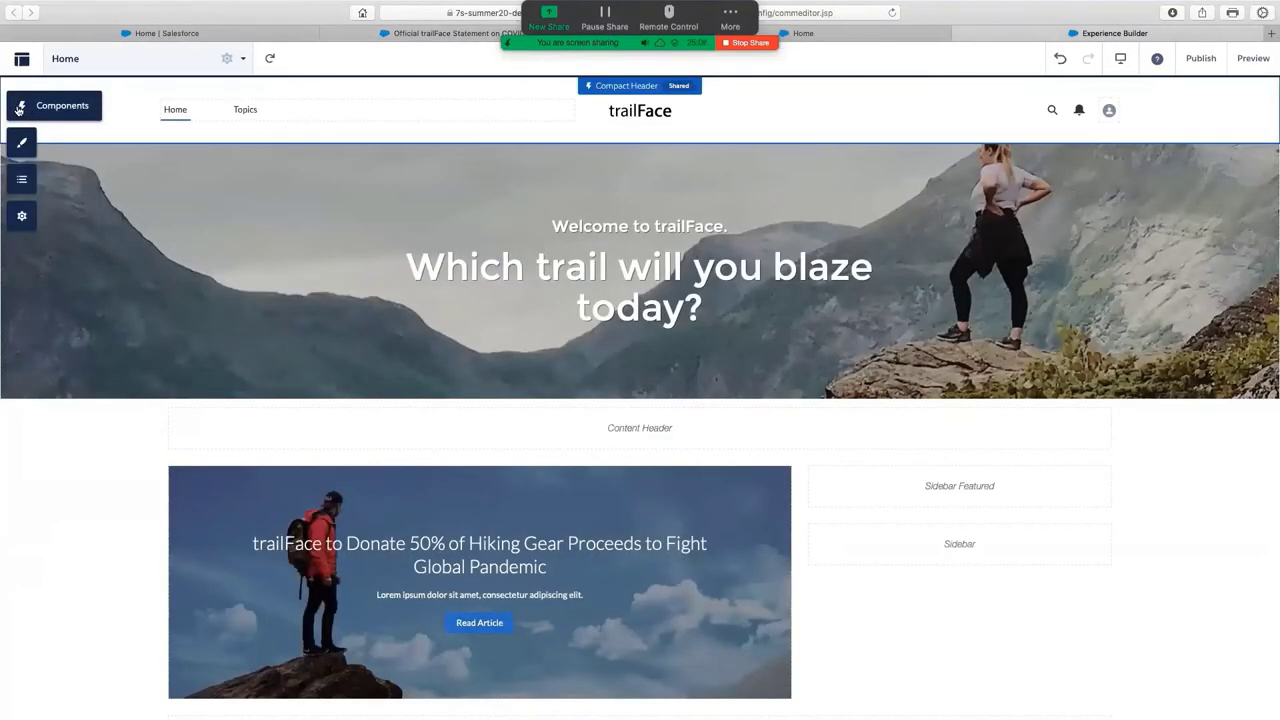
{"action": "left_click", "coordinate": [19, 109]}
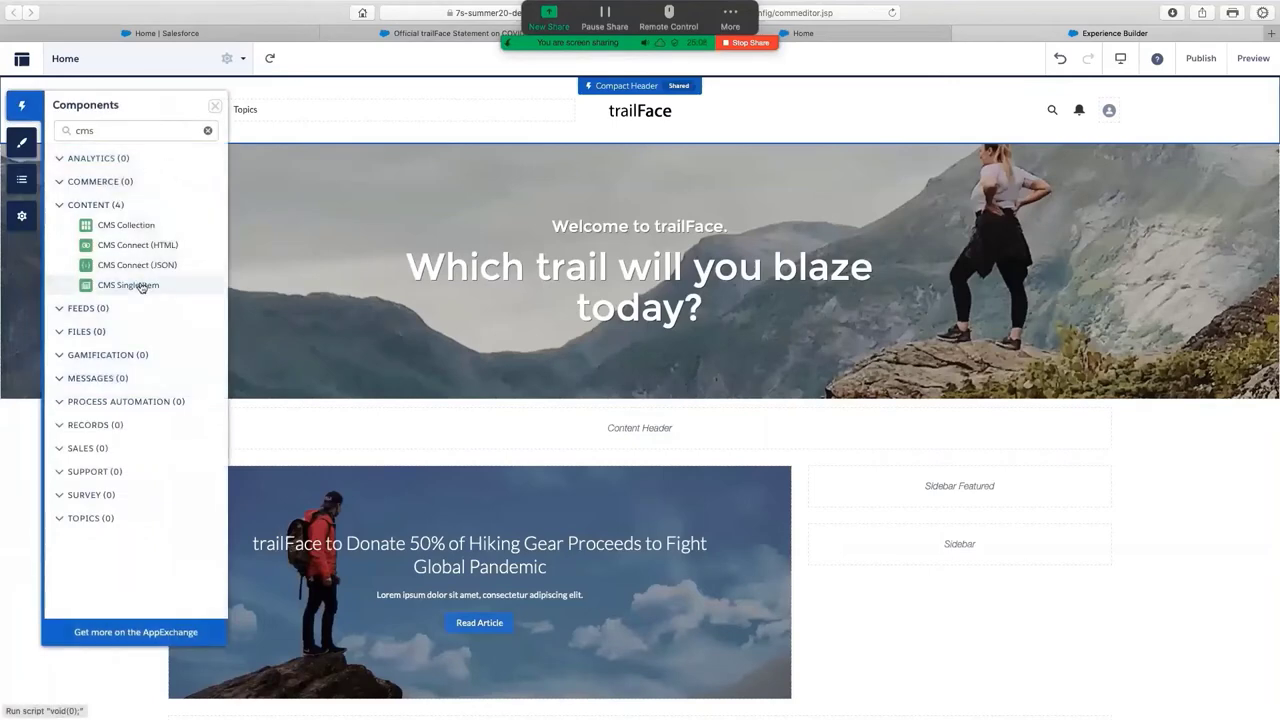
{"action": "left_click_drag", "start_coordinate": [140, 286], "coordinate": [884, 488]}
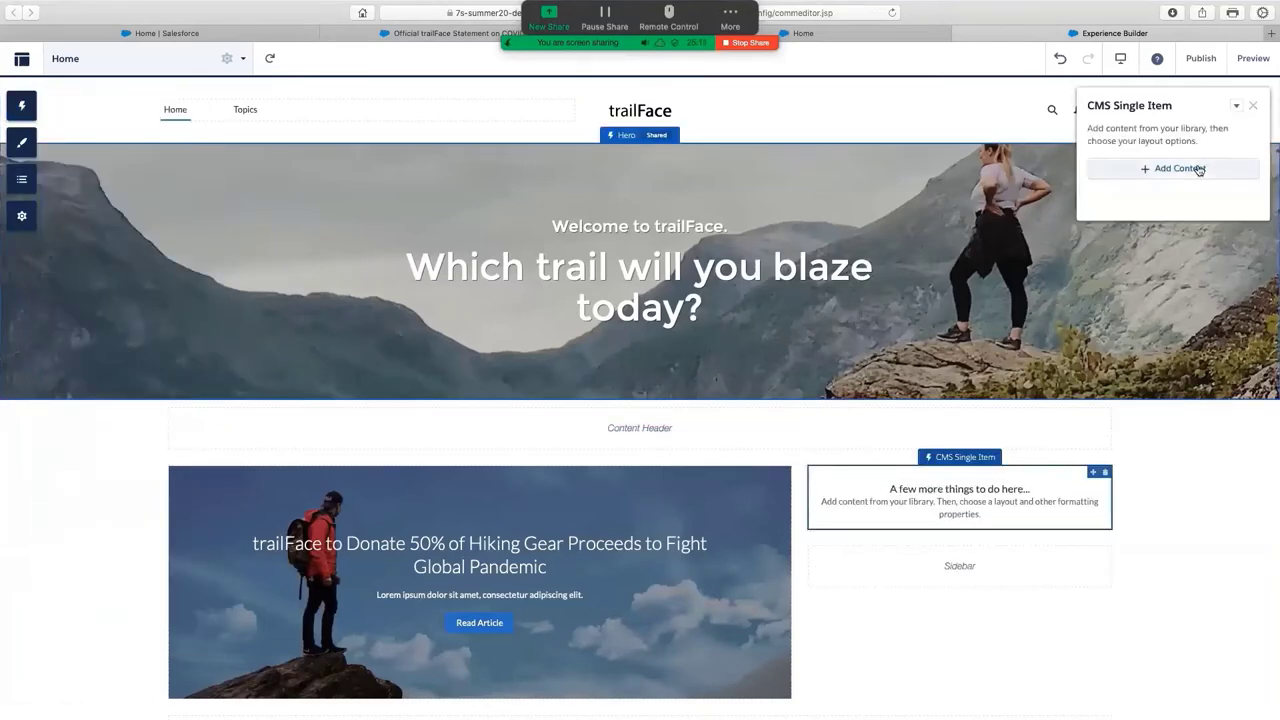
{"action": "left_click", "coordinate": [1195, 168]}
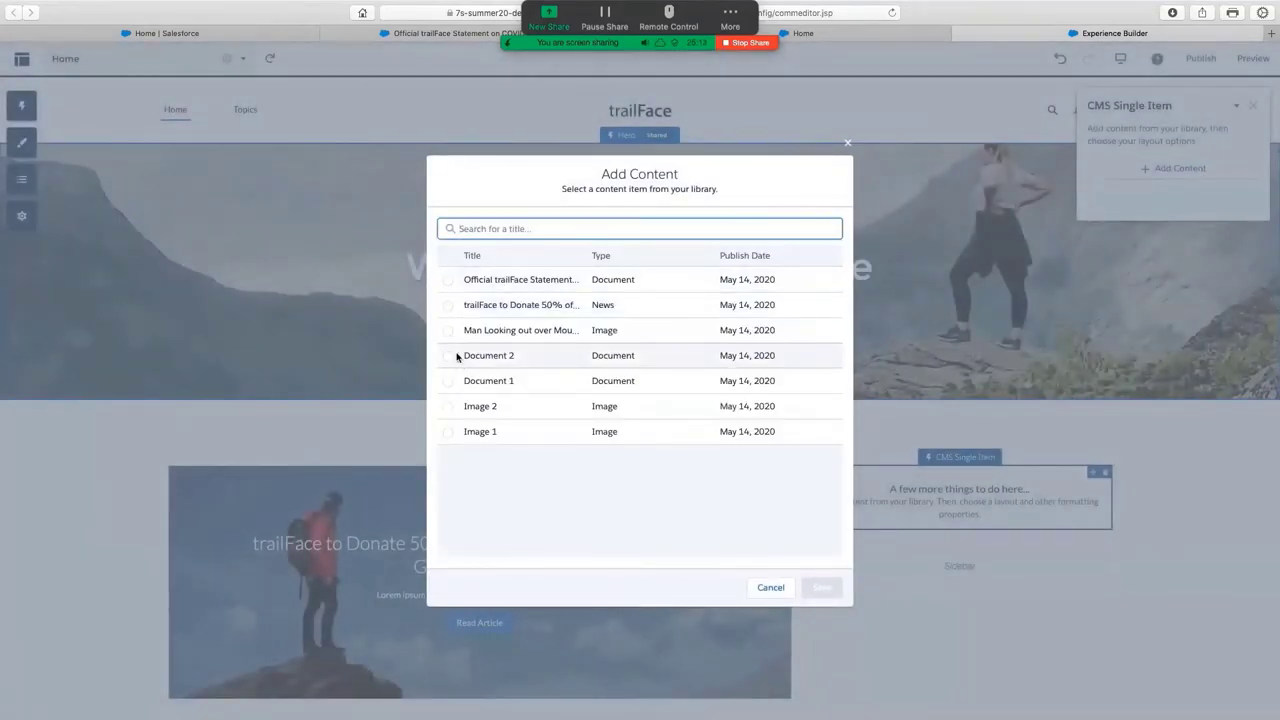
{"action": "left_click", "coordinate": [447, 280]}
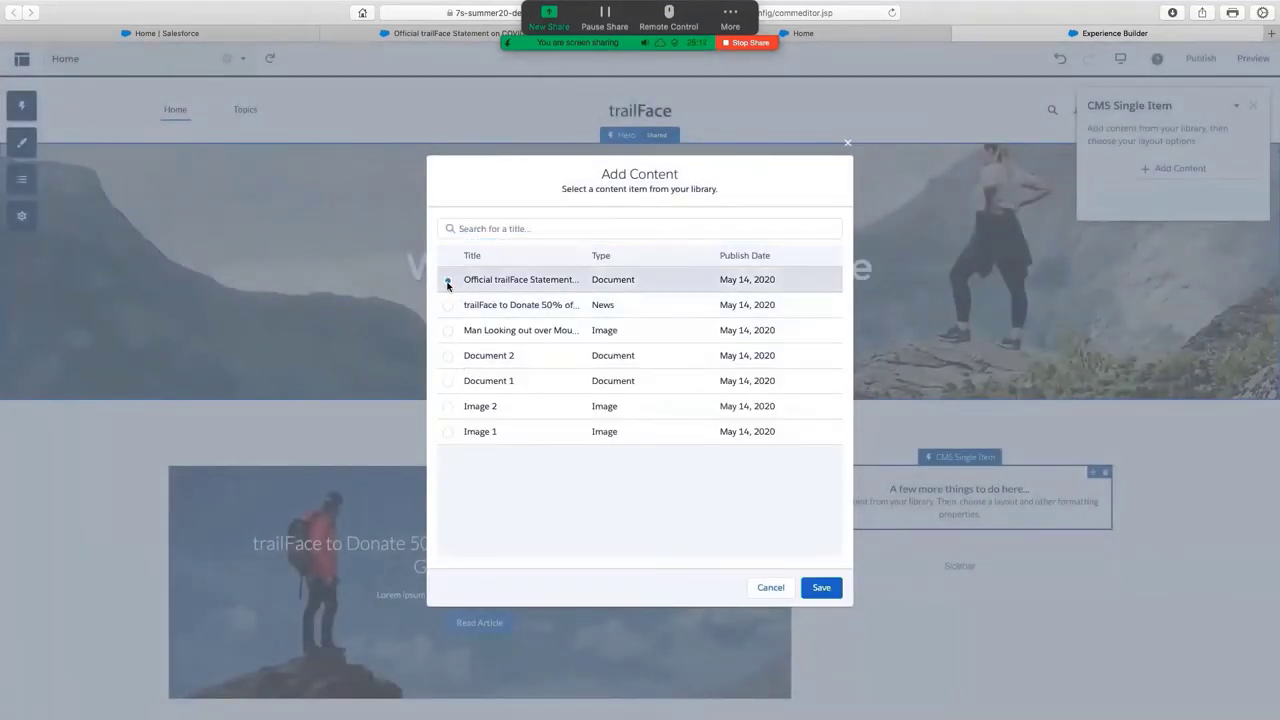
{"action": "left_click", "coordinate": [812, 587]}
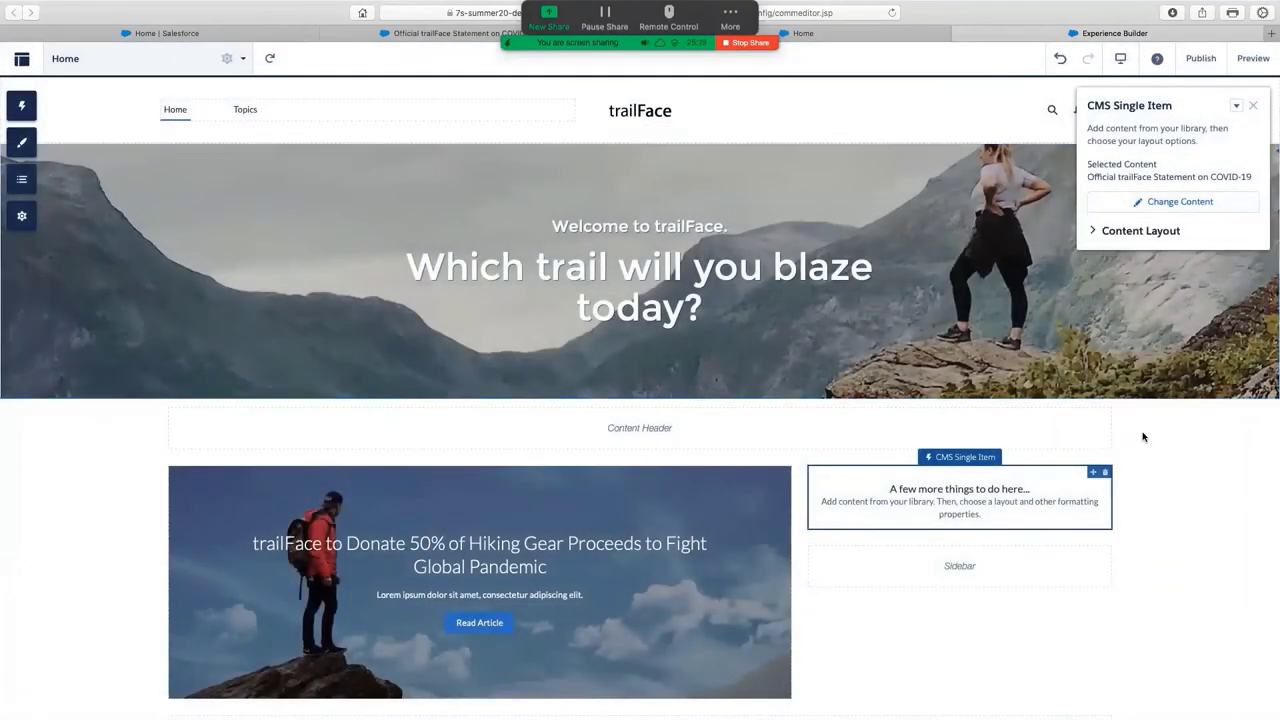
In the sidebar CMS Single Item's field mappings, map Image to Source and Headline to Title
{"action": "scroll", "coordinate": [1184, 455], "scroll_direction": "down", "scroll_amount": 3}
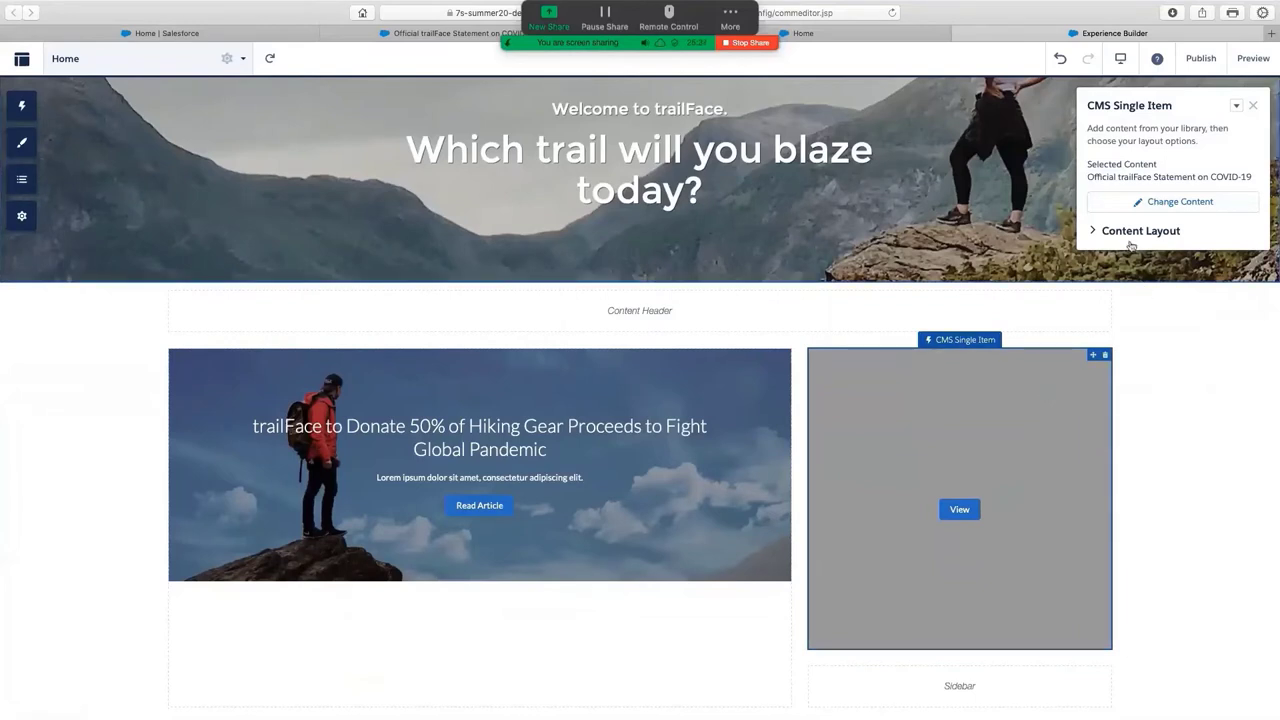
{"action": "left_click", "coordinate": [1097, 233]}
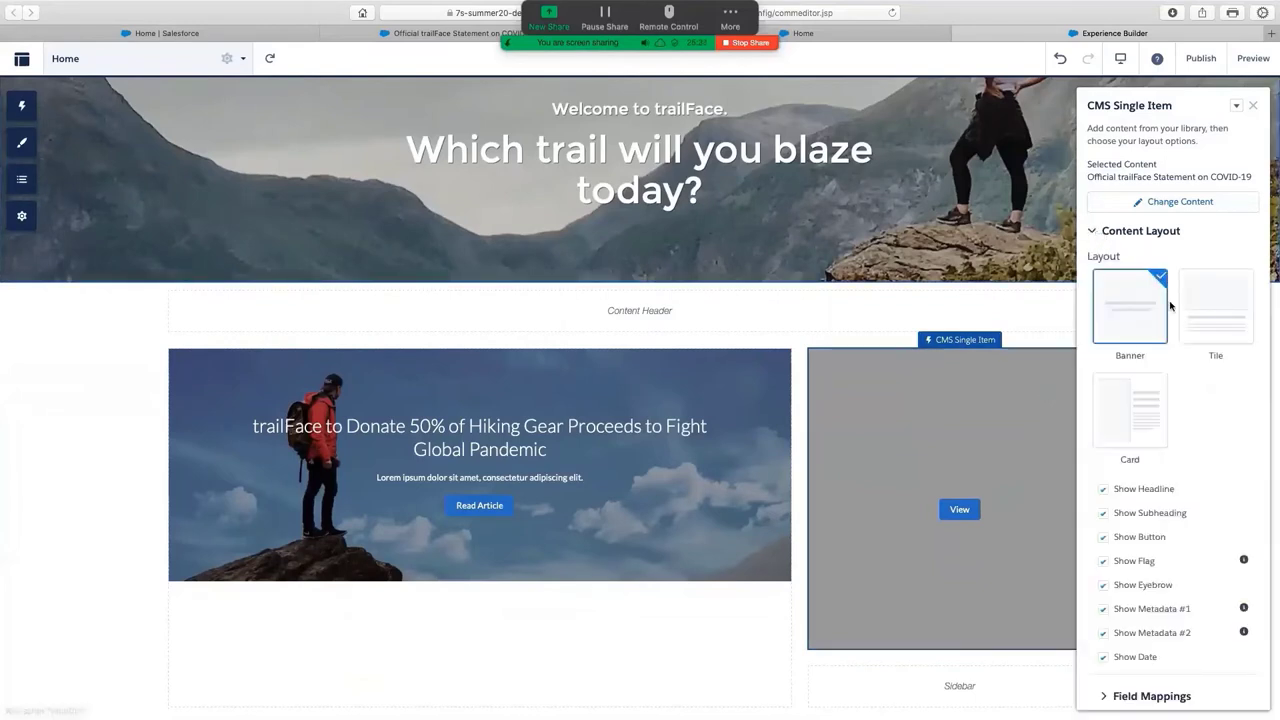
{"action": "scroll", "coordinate": [1163, 367], "scroll_direction": "down", "scroll_amount": 5}
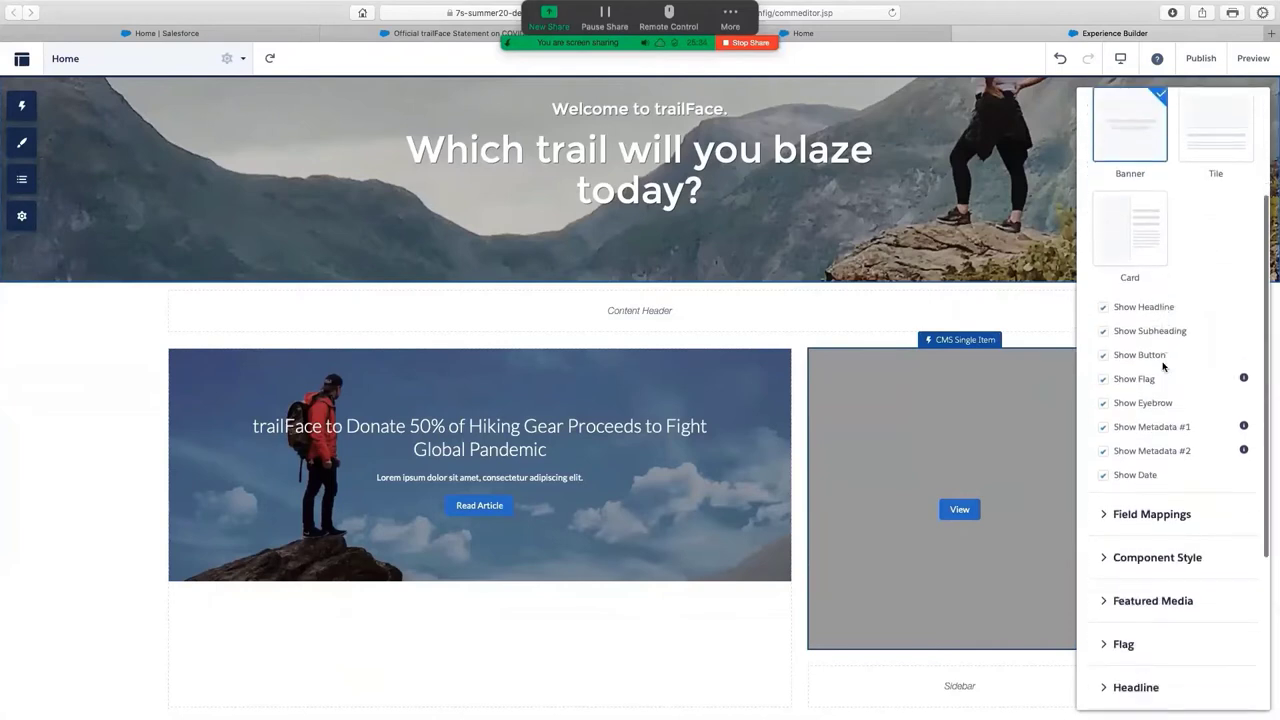
{"action": "left_click", "coordinate": [1102, 387]}
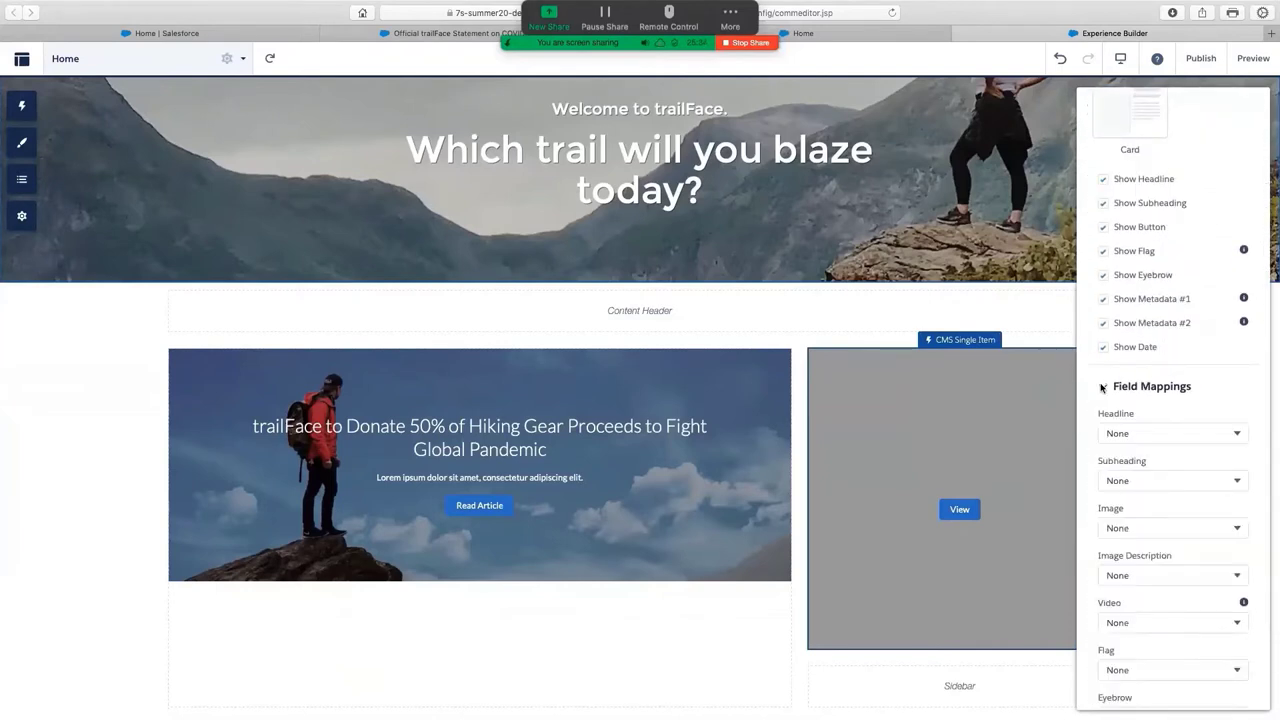
{"action": "scroll", "coordinate": [1155, 443], "scroll_direction": "down", "scroll_amount": 2}
{"action": "left_click", "coordinate": [1209, 461]}
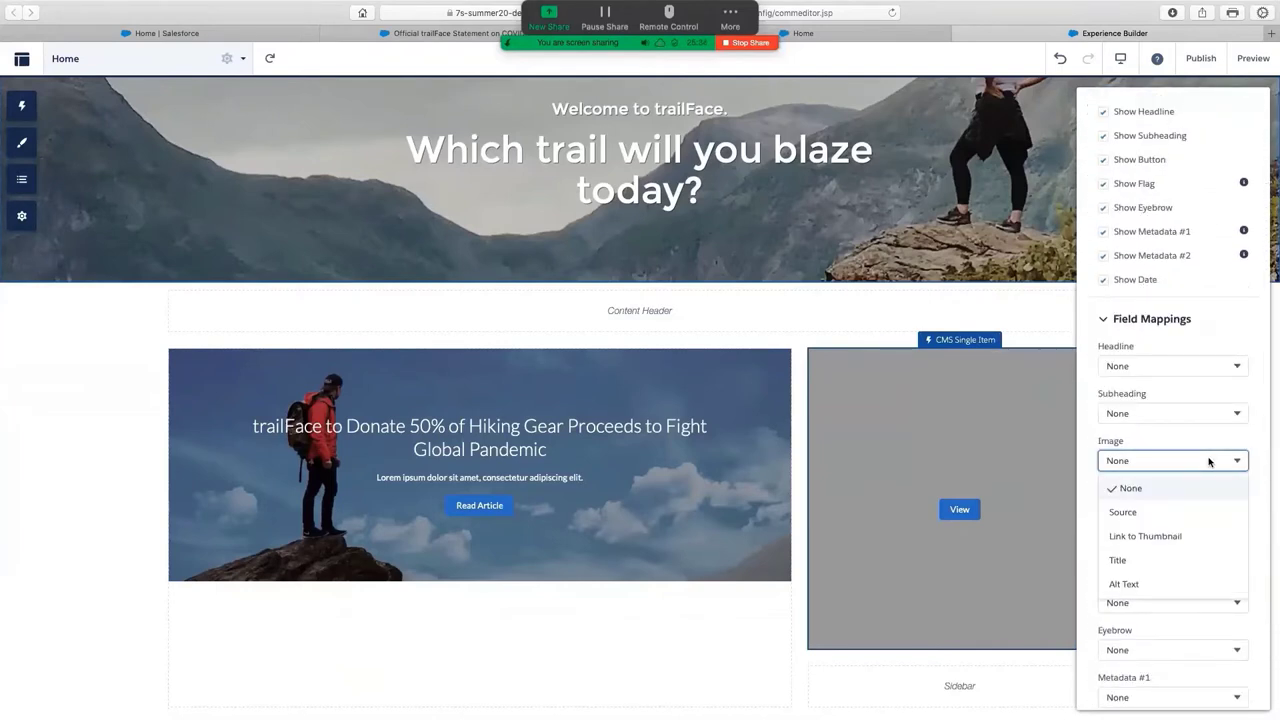
{"action": "left_click", "coordinate": [1179, 514]}
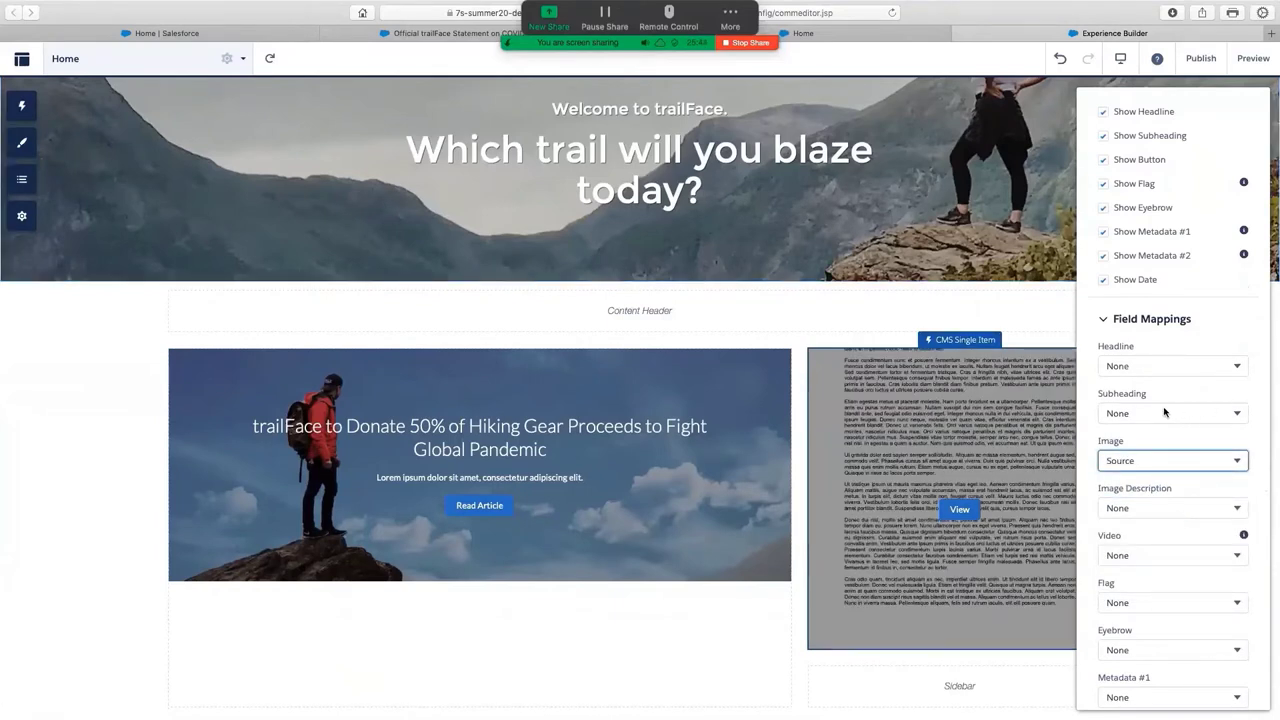
{"action": "left_click", "coordinate": [1170, 372]}
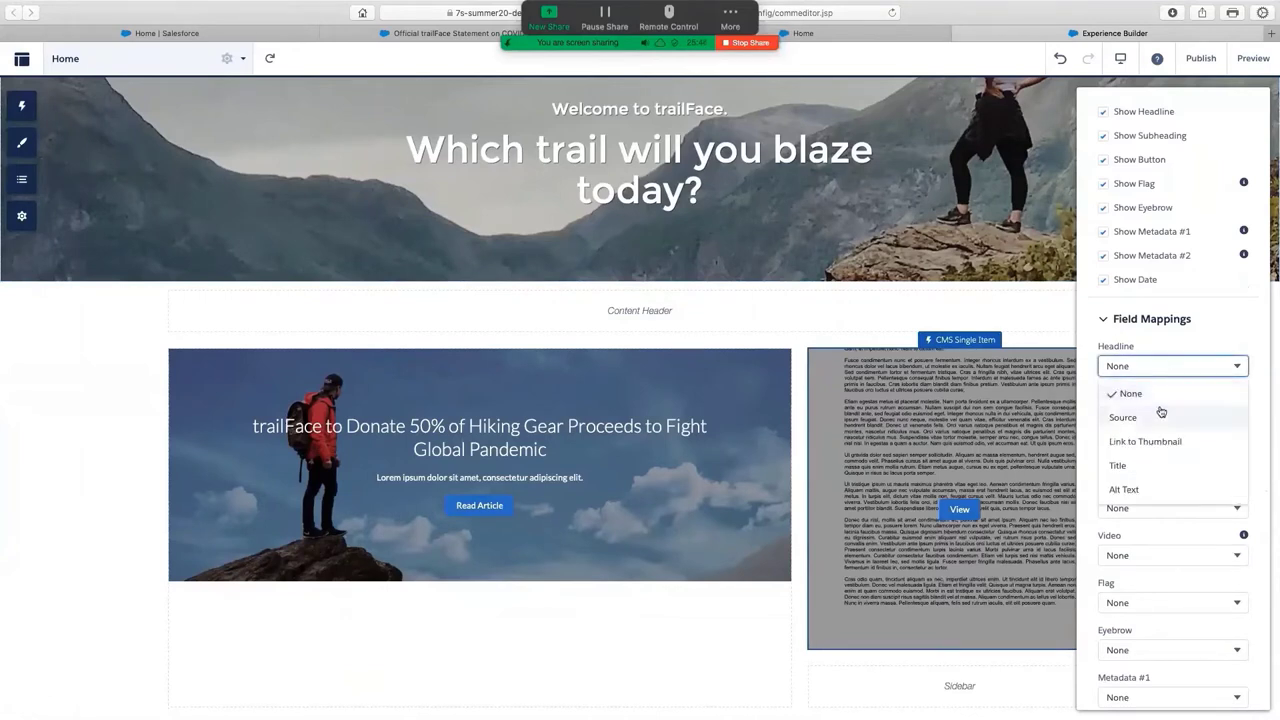
{"action": "left_click", "coordinate": [1148, 466]}
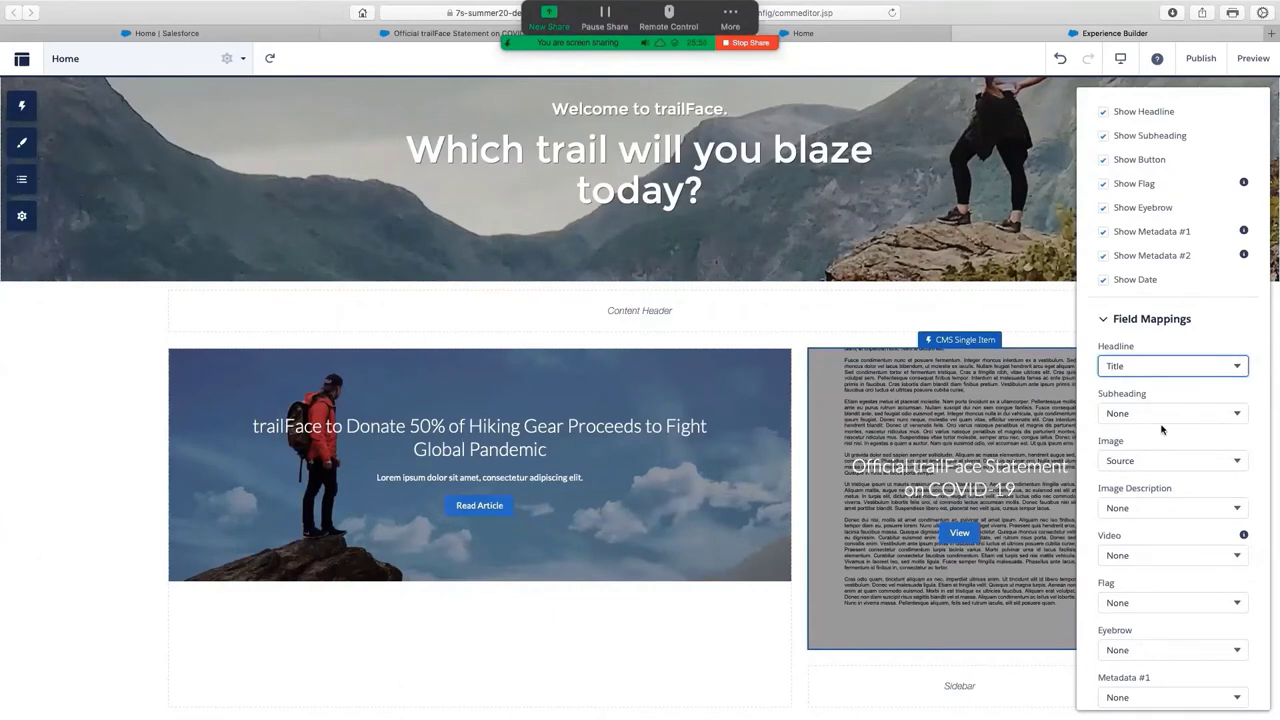
Try the Tile layout on the sidebar CMS Single Item and settle on the Card layout
{"action": "scroll", "coordinate": [1161, 429], "scroll_direction": "up", "scroll_amount": 1}
{"action": "scroll", "coordinate": [1161, 429], "scroll_direction": "down", "scroll_amount": 2}
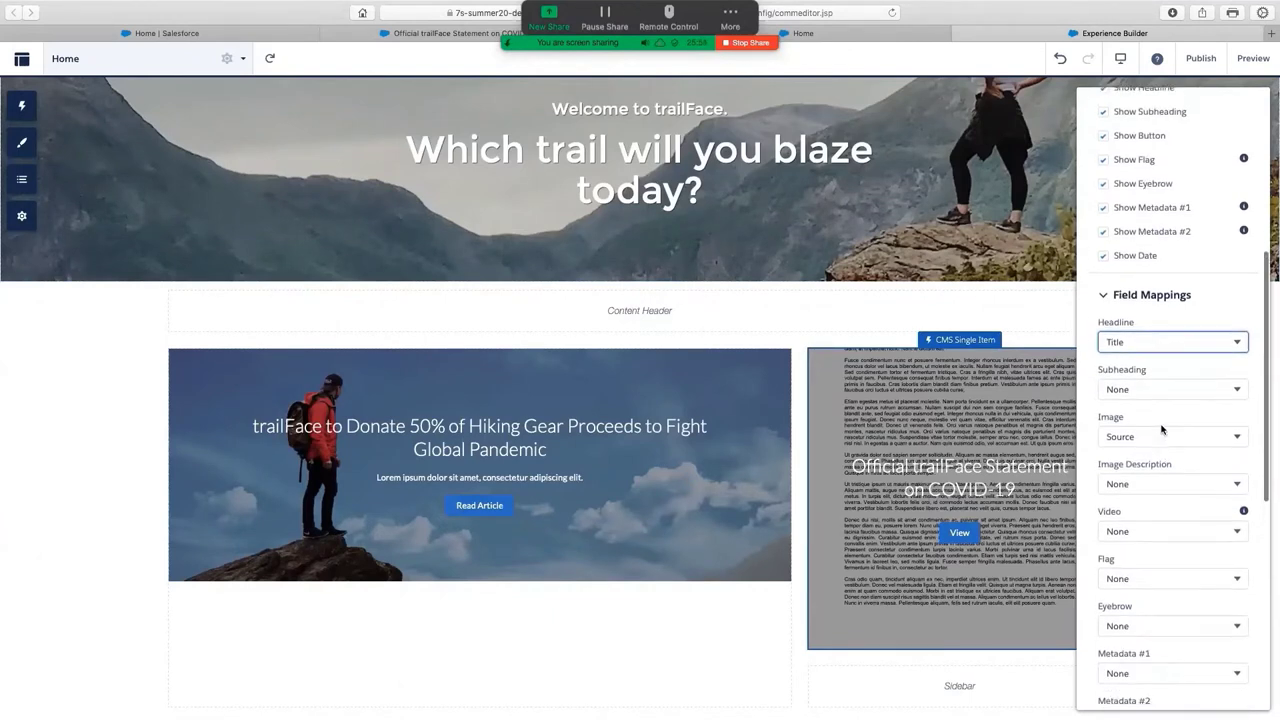
{"action": "scroll", "coordinate": [1168, 437], "scroll_direction": "up", "scroll_amount": 15}
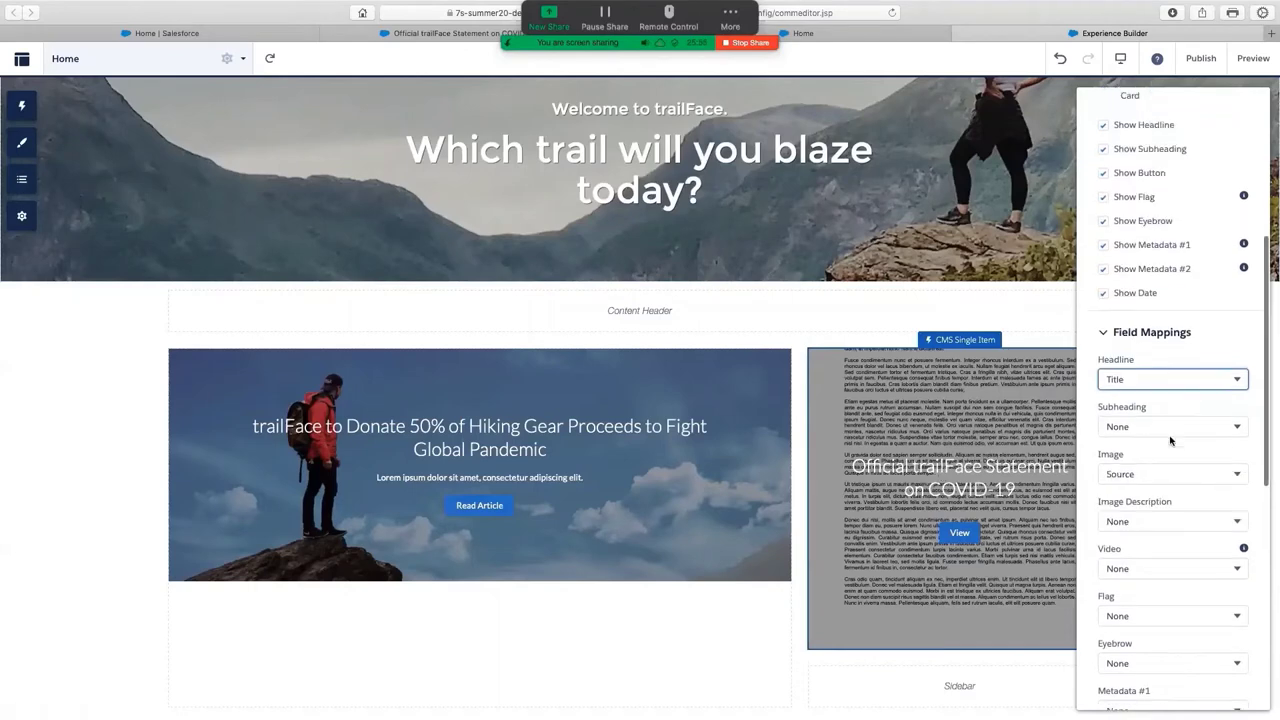
{"action": "left_click", "coordinate": [1202, 304]}
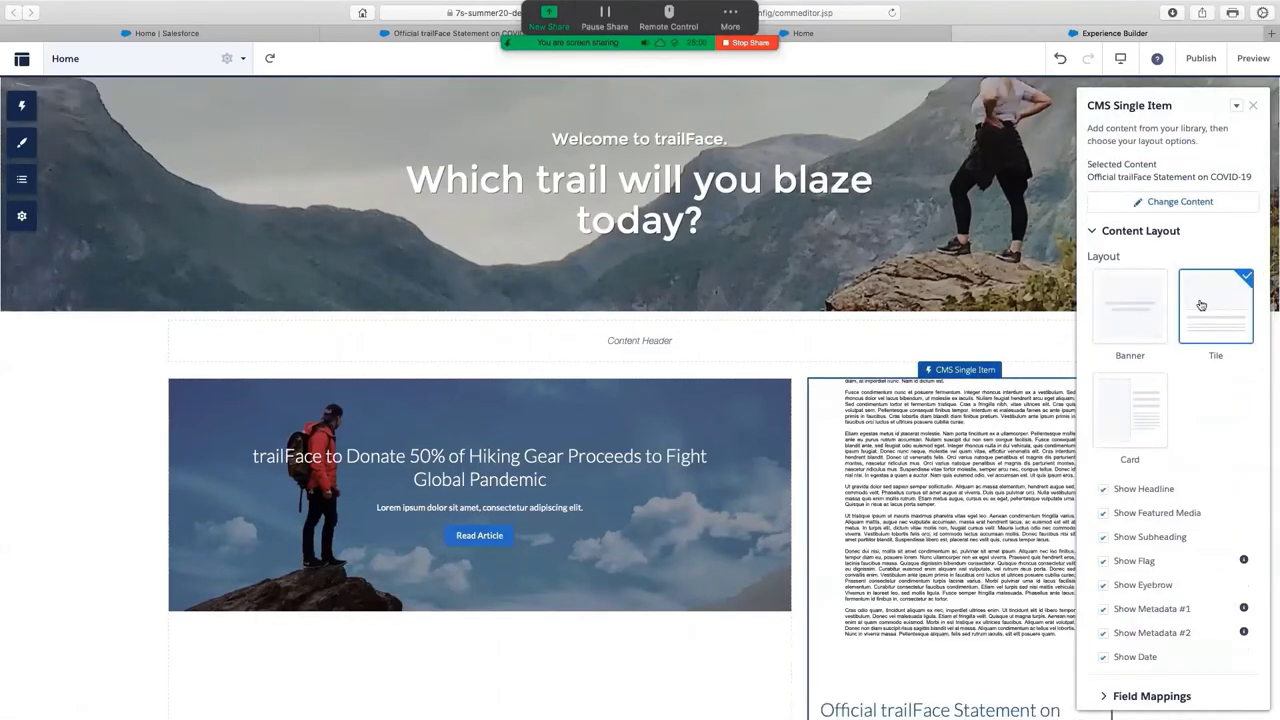
{"action": "scroll", "coordinate": [955, 460], "scroll_direction": "down", "scroll_amount": 3}
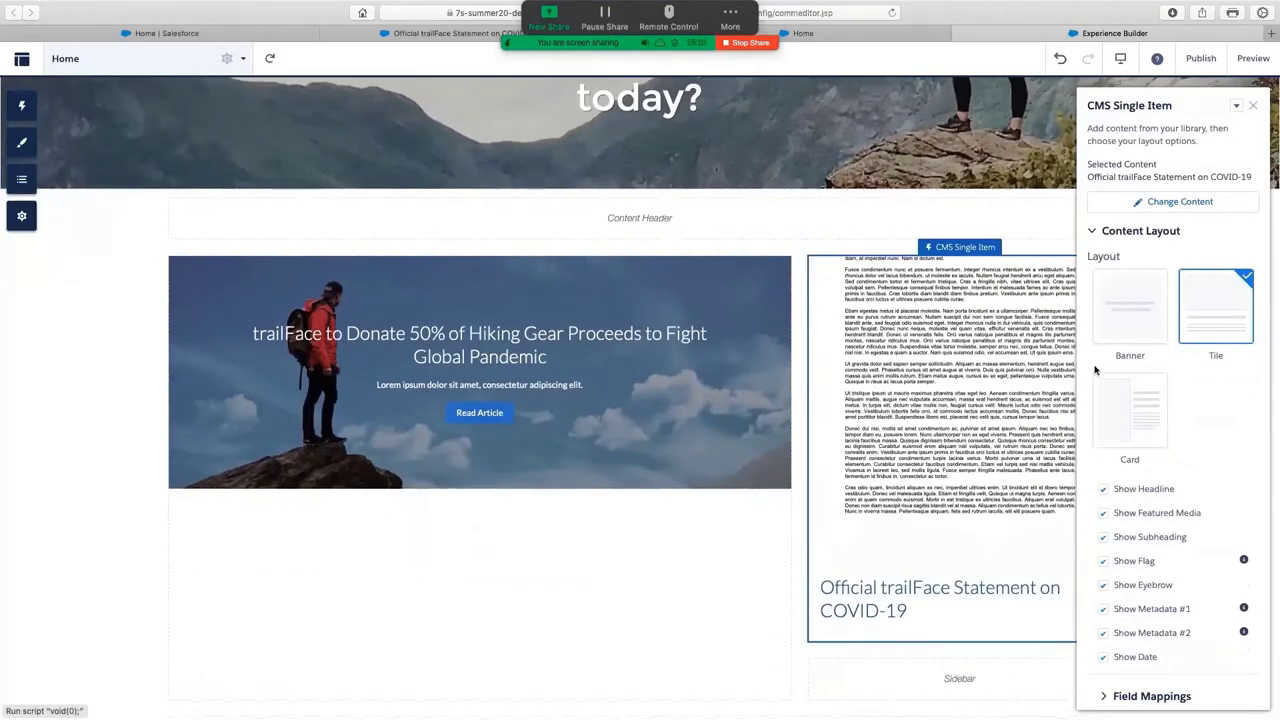
{"action": "left_click", "coordinate": [1141, 412]}
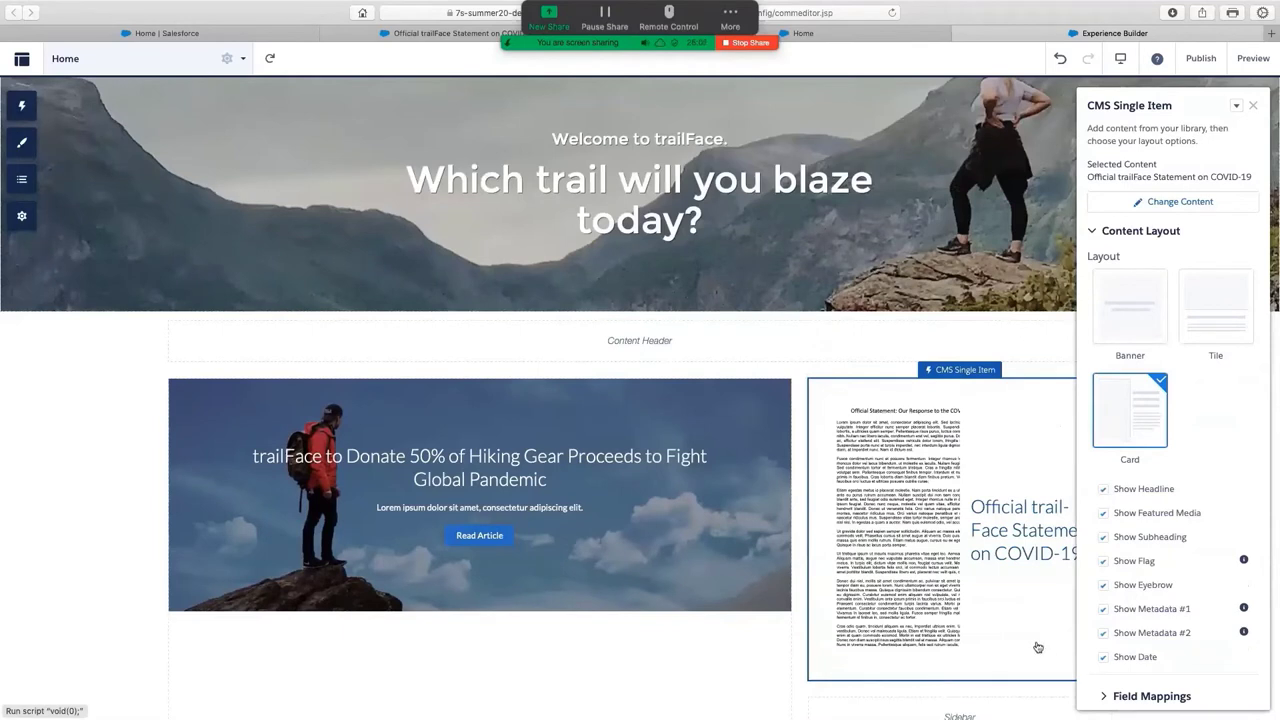
{"action": "scroll", "coordinate": [991, 649], "scroll_direction": "down", "scroll_amount": 1}
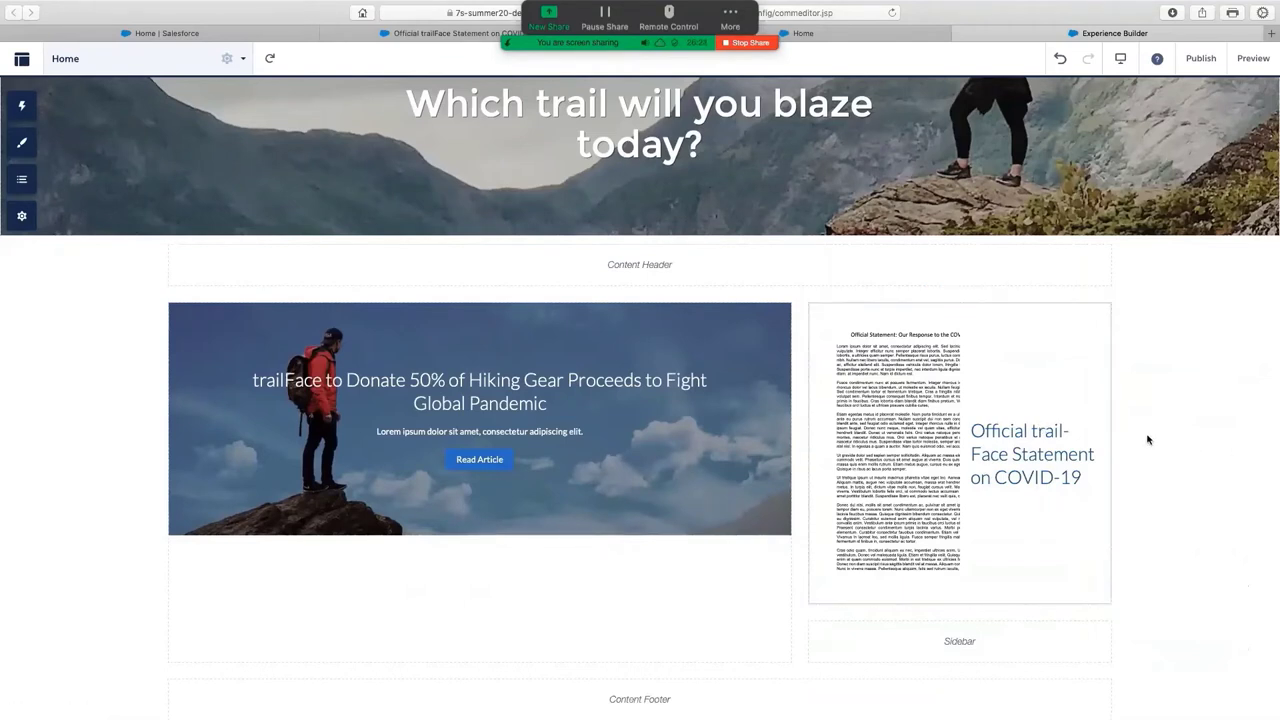
{"action": "scroll", "coordinate": [1147, 439], "scroll_direction": "up", "scroll_amount": 3}
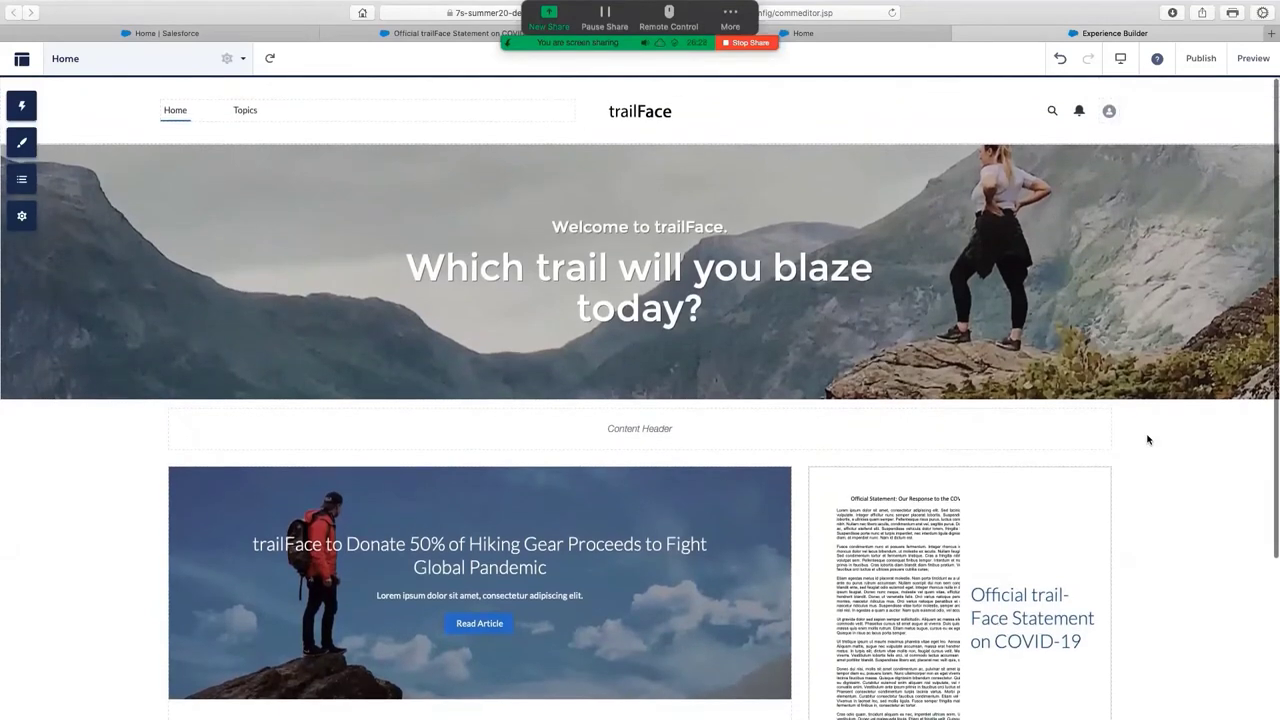
{"action": "scroll", "coordinate": [1147, 439], "scroll_direction": "down", "scroll_amount": 2}
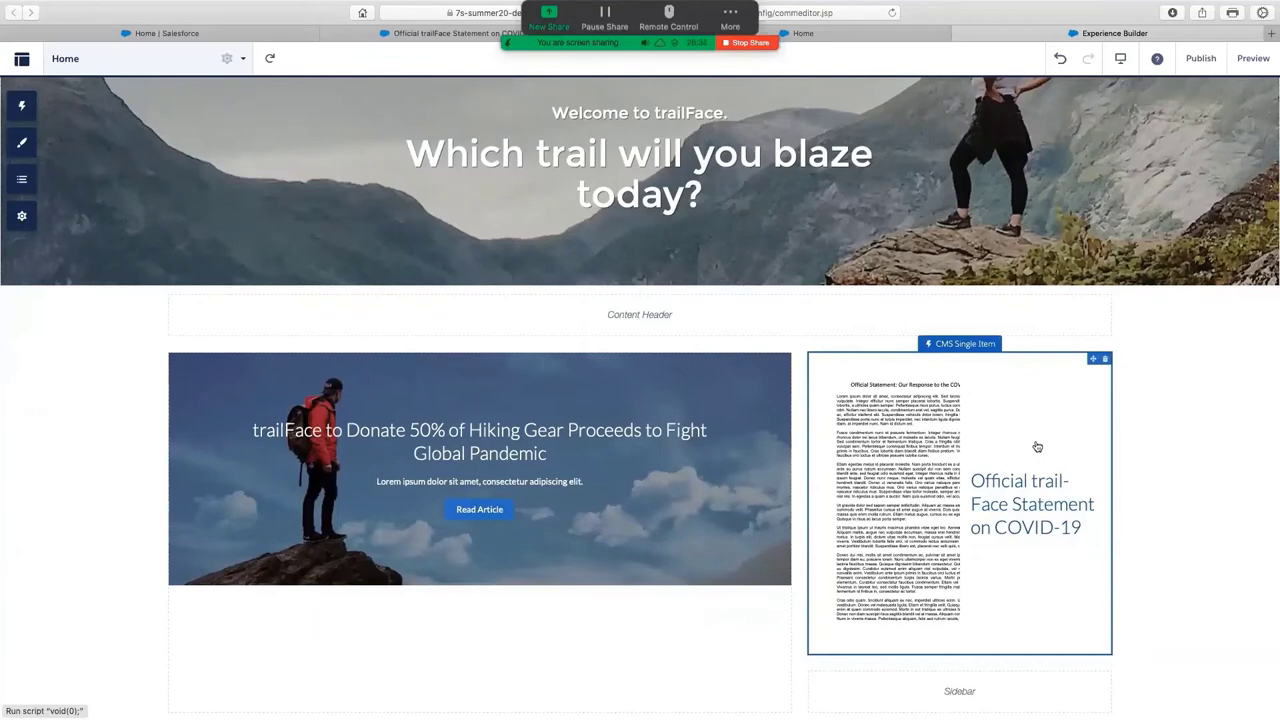
{"action": "scroll", "coordinate": [1037, 446], "scroll_direction": "up", "scroll_amount": 2}
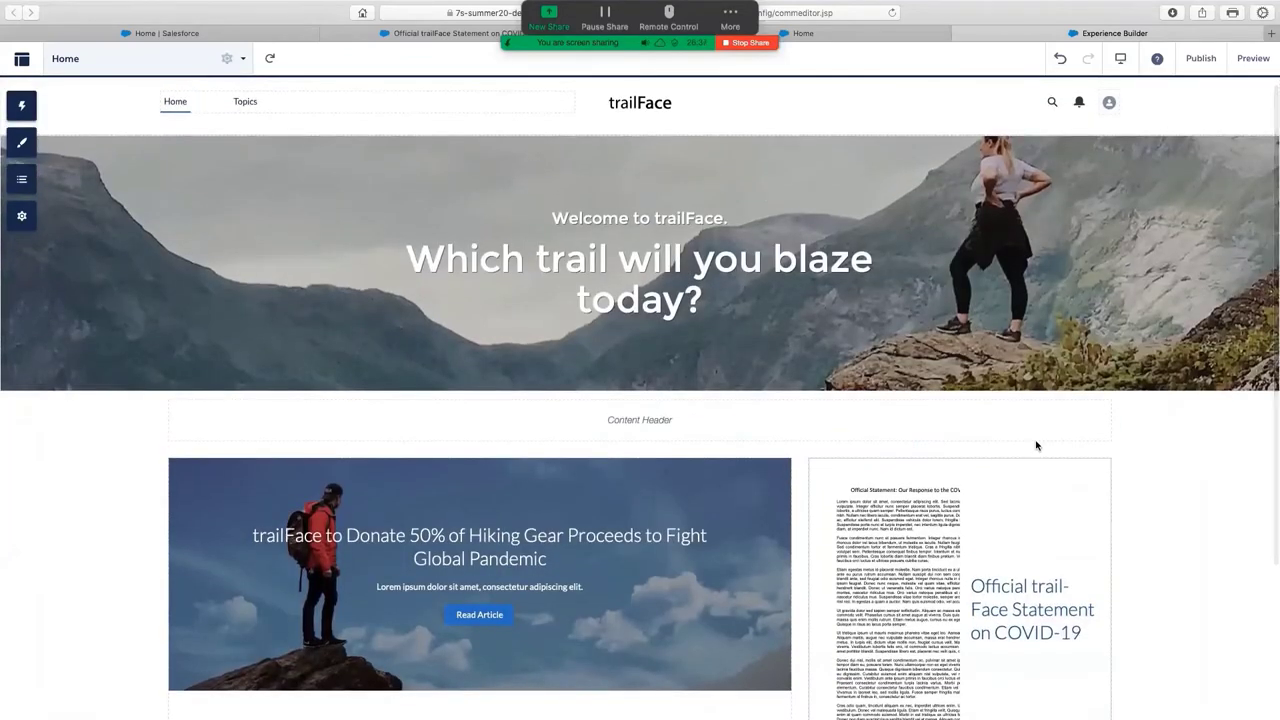
{"action": "scroll", "coordinate": [1037, 446], "scroll_direction": "down", "scroll_amount": 2}
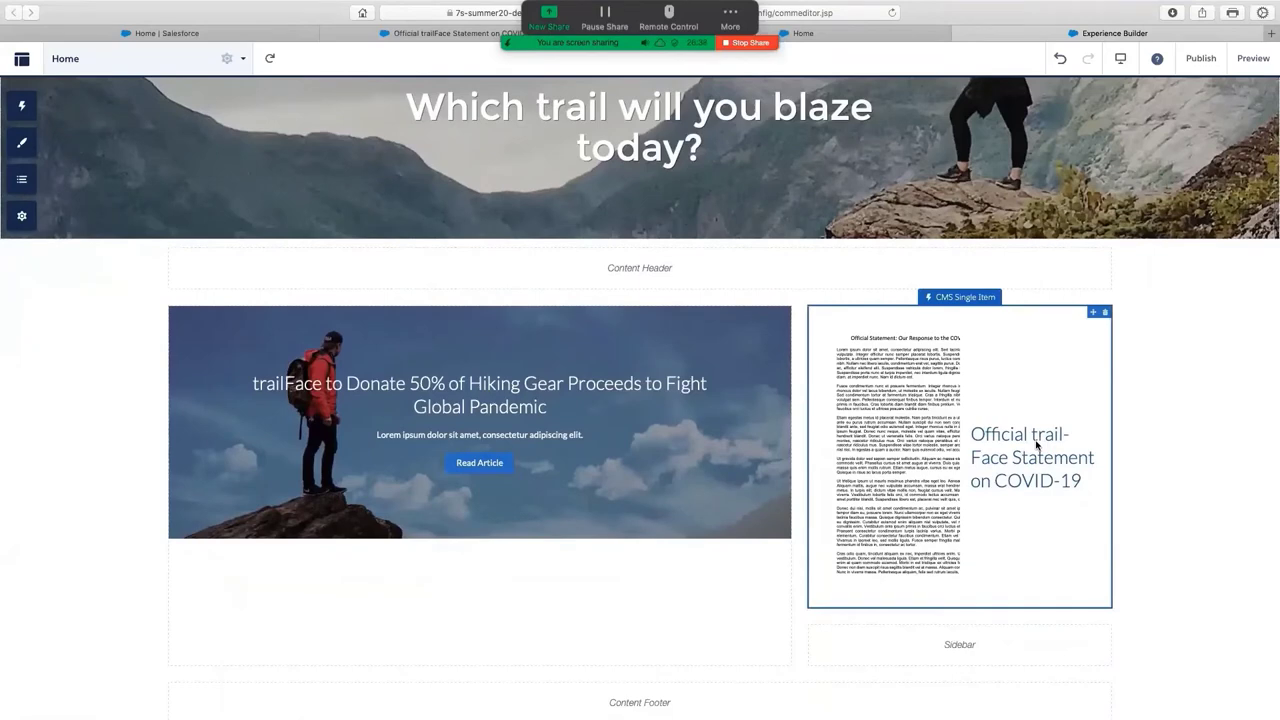
{"action": "scroll", "coordinate": [1036, 446], "scroll_direction": "up", "scroll_amount": 3}
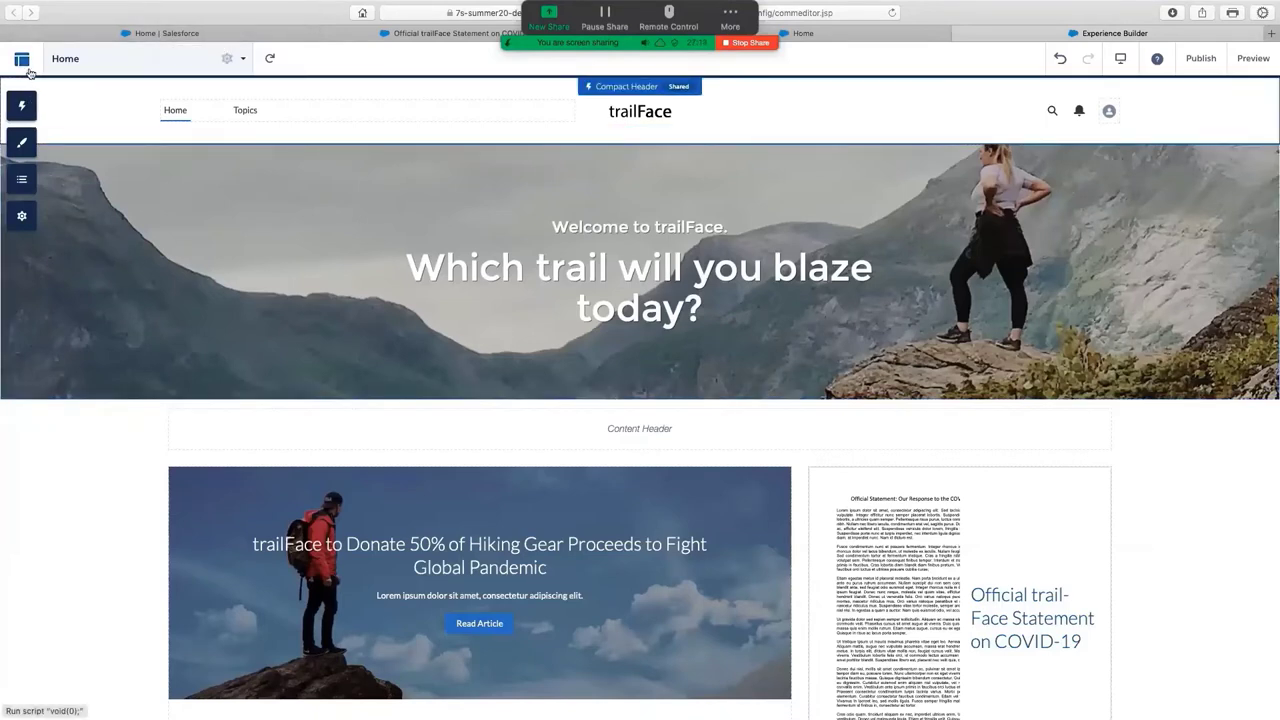
Switch to the Salesforce CMS app and find and open the Products list
{"action": "left_click", "coordinate": [183, 33]}
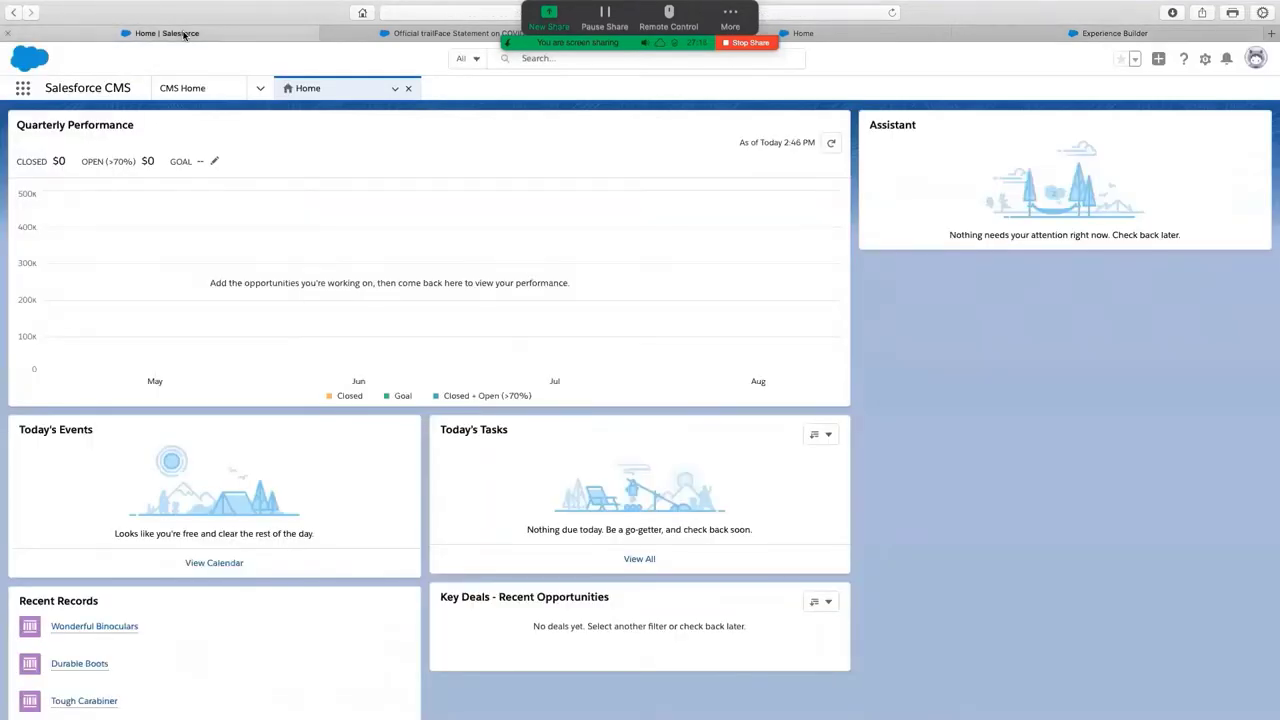
{"action": "left_click", "coordinate": [23, 89]}
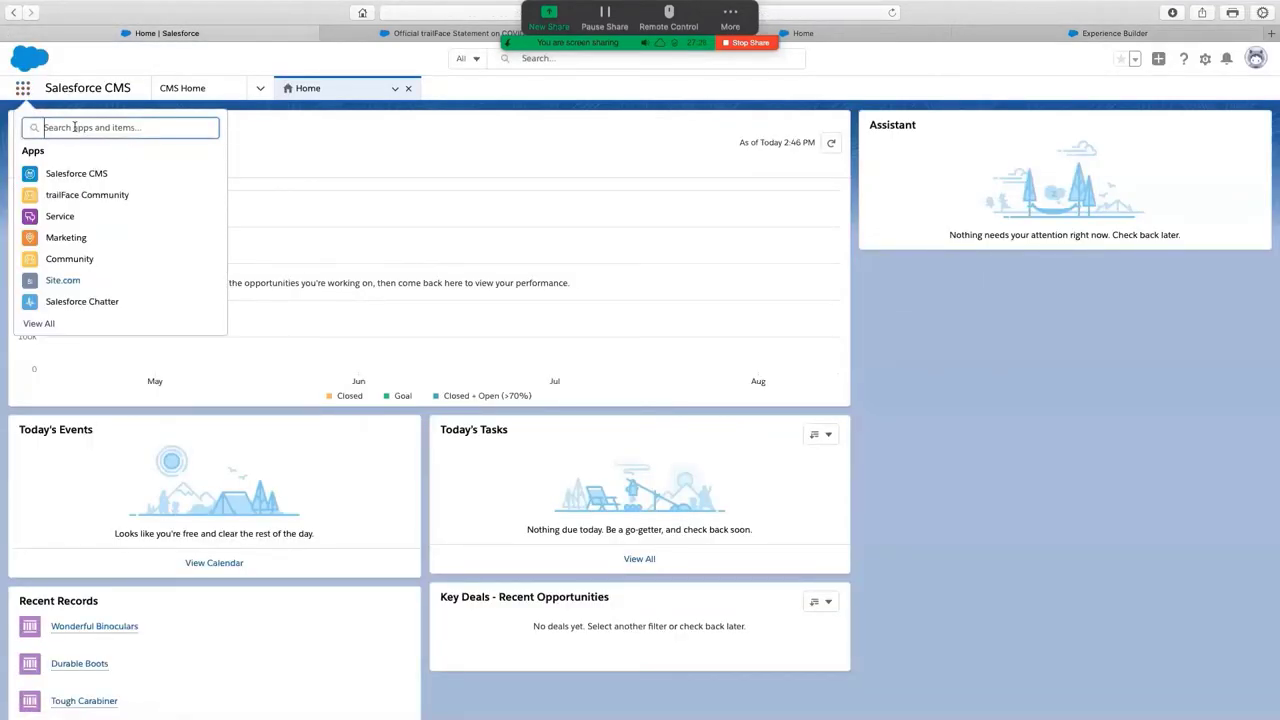
{"action": "type", "text": "product"}
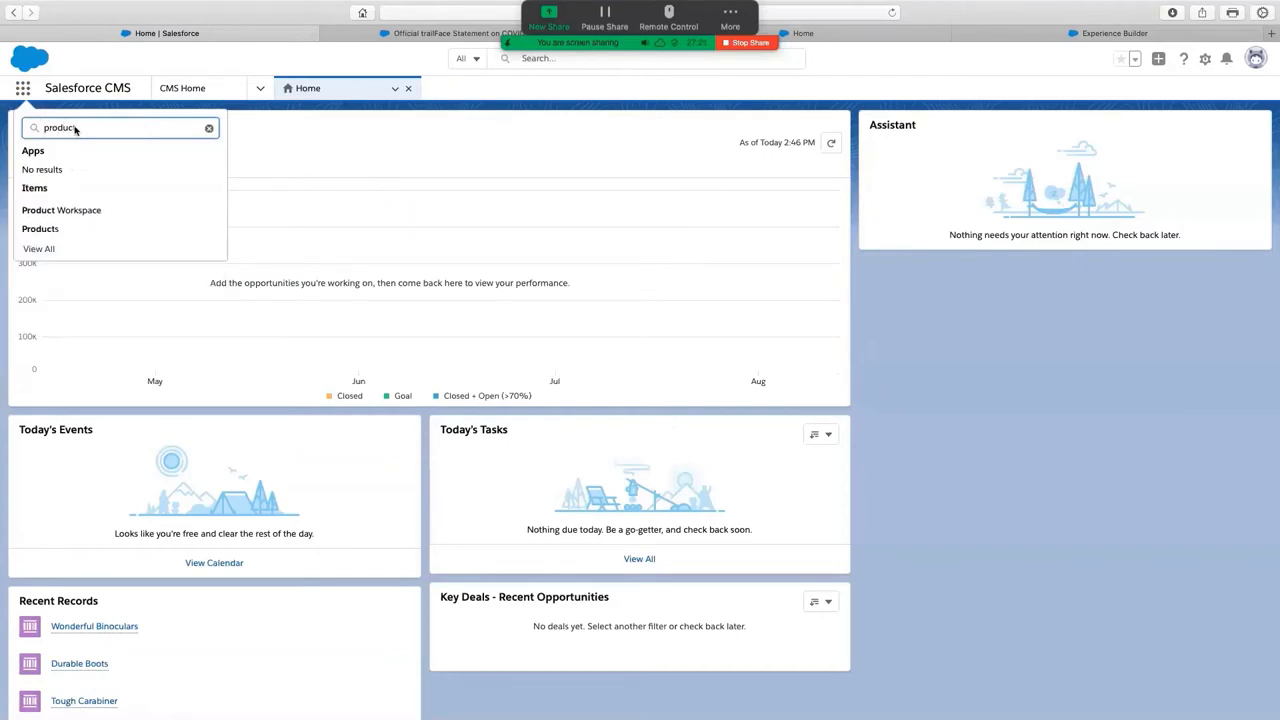
{"action": "left_click", "coordinate": [48, 229]}
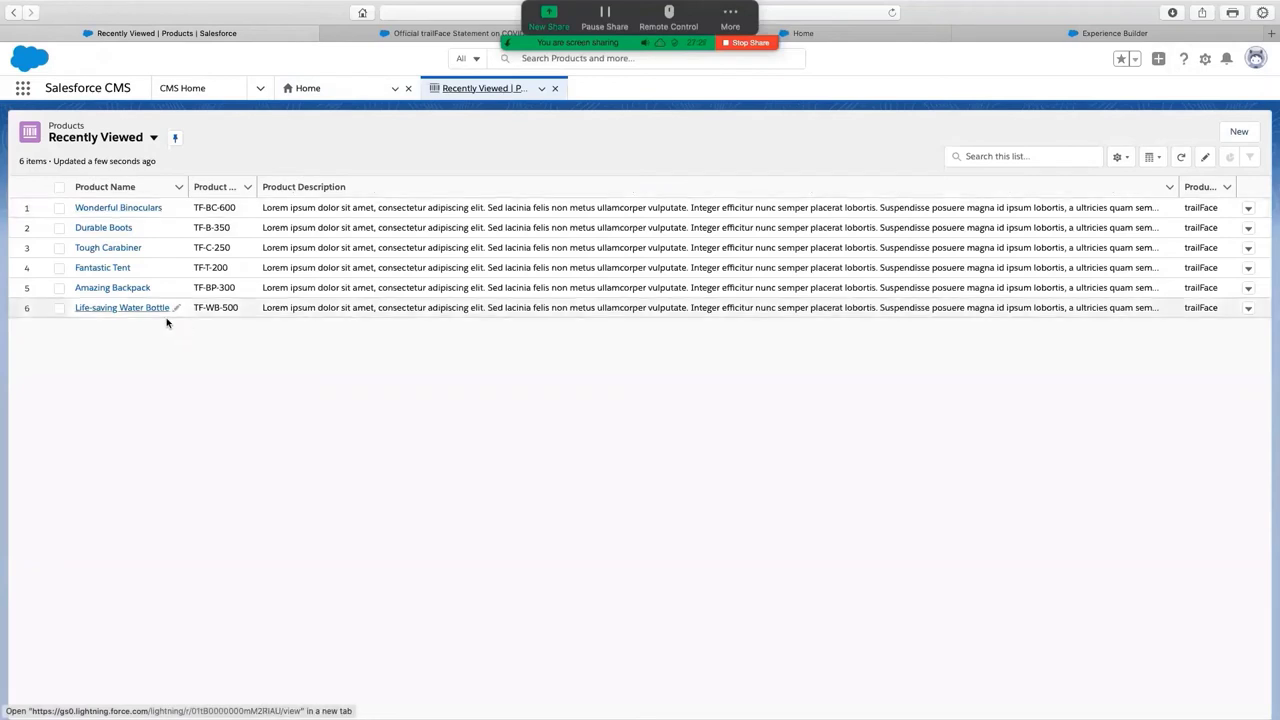
Examine the Wonderful Binoculars record's product family and display URL, and return to the Products list
{"action": "left_click", "coordinate": [114, 210]}
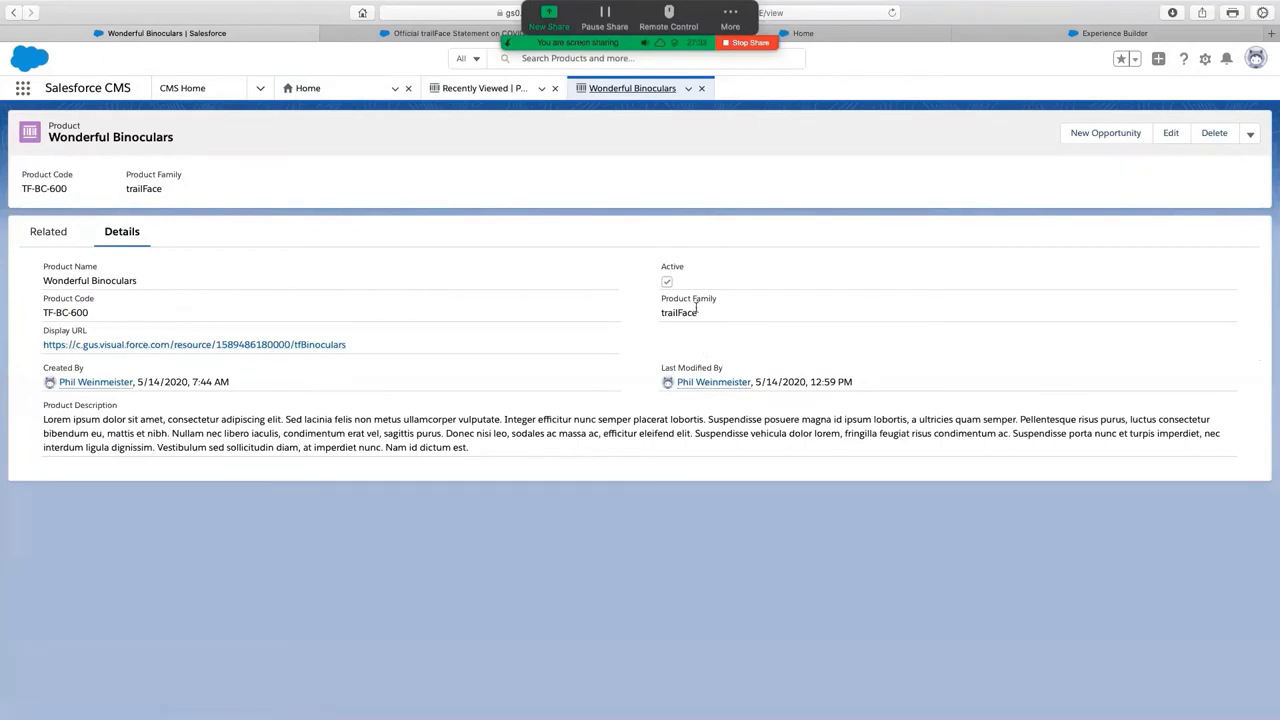
{"action": "double_click", "coordinate": [662, 312]}
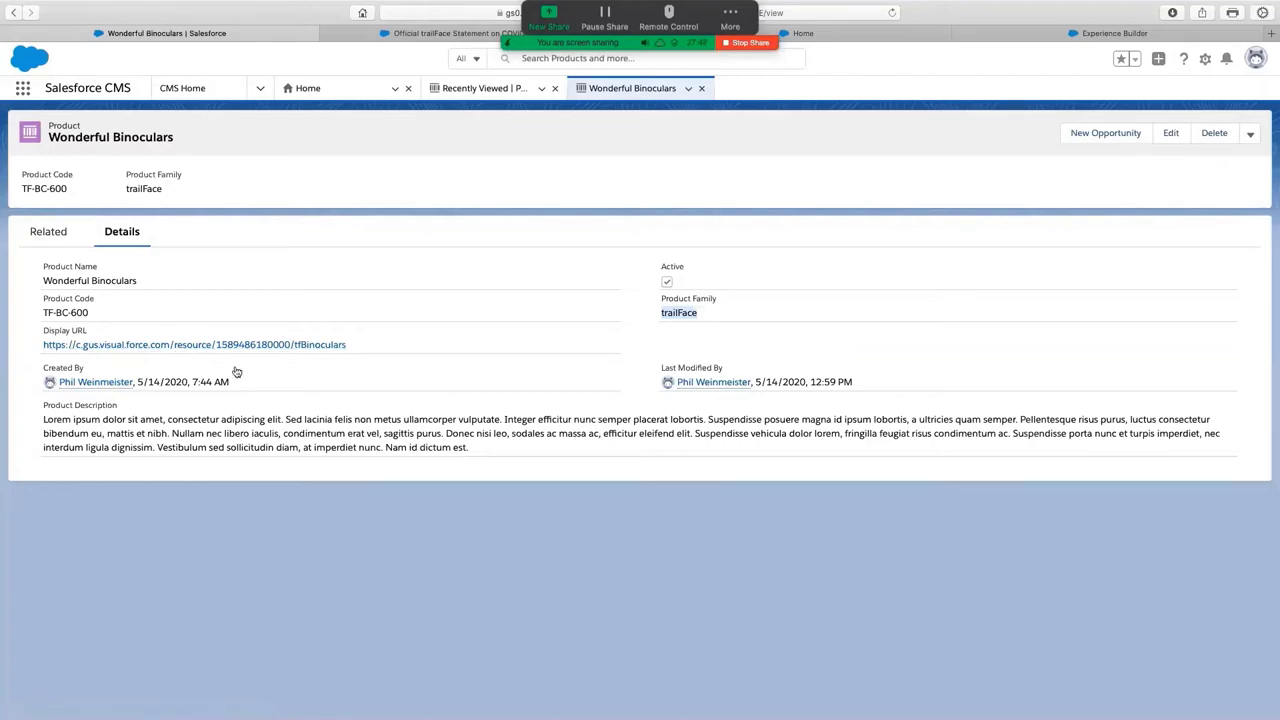
{"action": "left_click", "coordinate": [505, 90]}
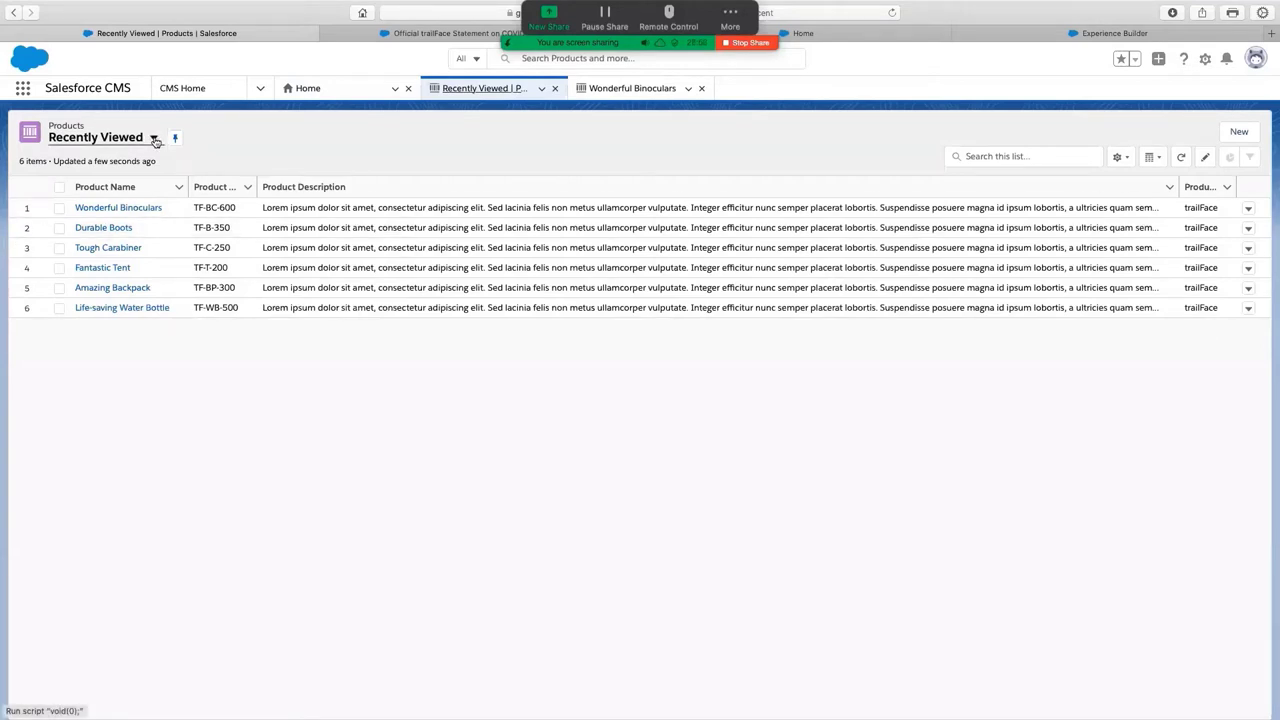
Create a product list view named "Featured trailFace Products" that all users can see
{"action": "left_click", "coordinate": [1121, 157]}
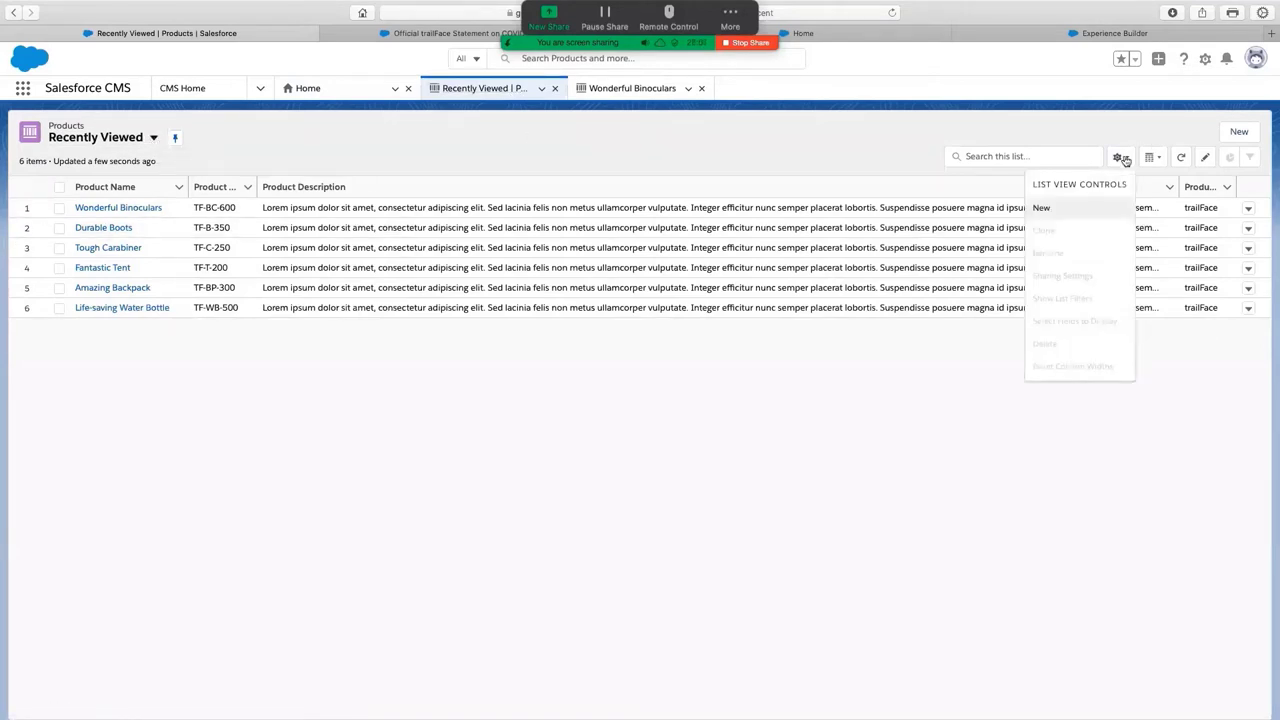
{"action": "left_click", "coordinate": [1092, 209]}
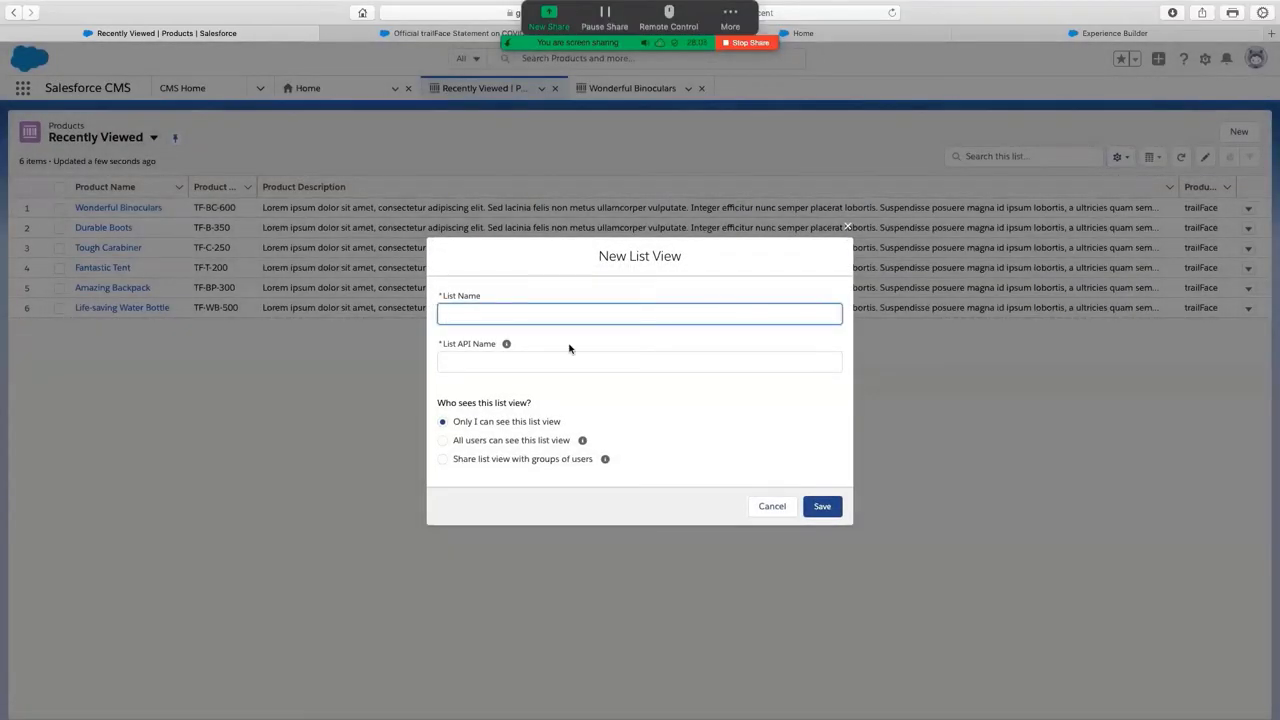
{"action": "type", "text": "Featured trailFace Products"}
{"action": "left_click", "coordinate": [591, 352]}
{"action": "left_click", "coordinate": [487, 443]}
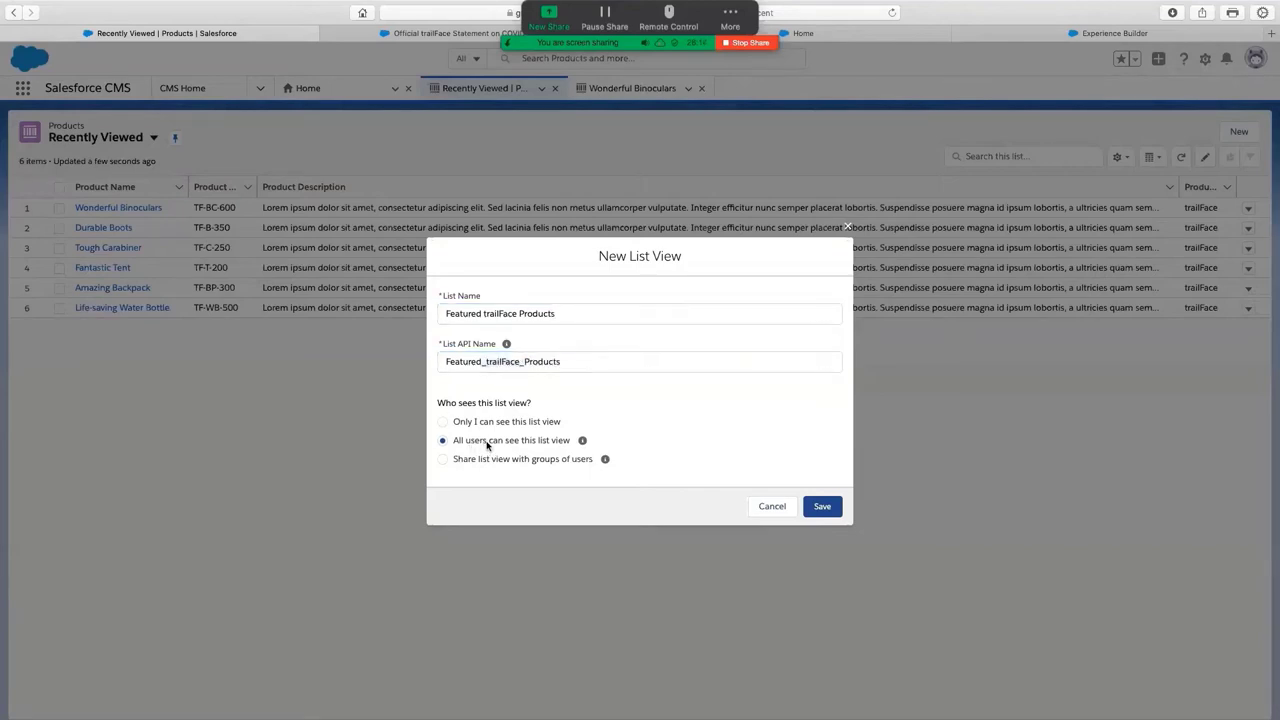
{"action": "left_click", "coordinate": [823, 506]}
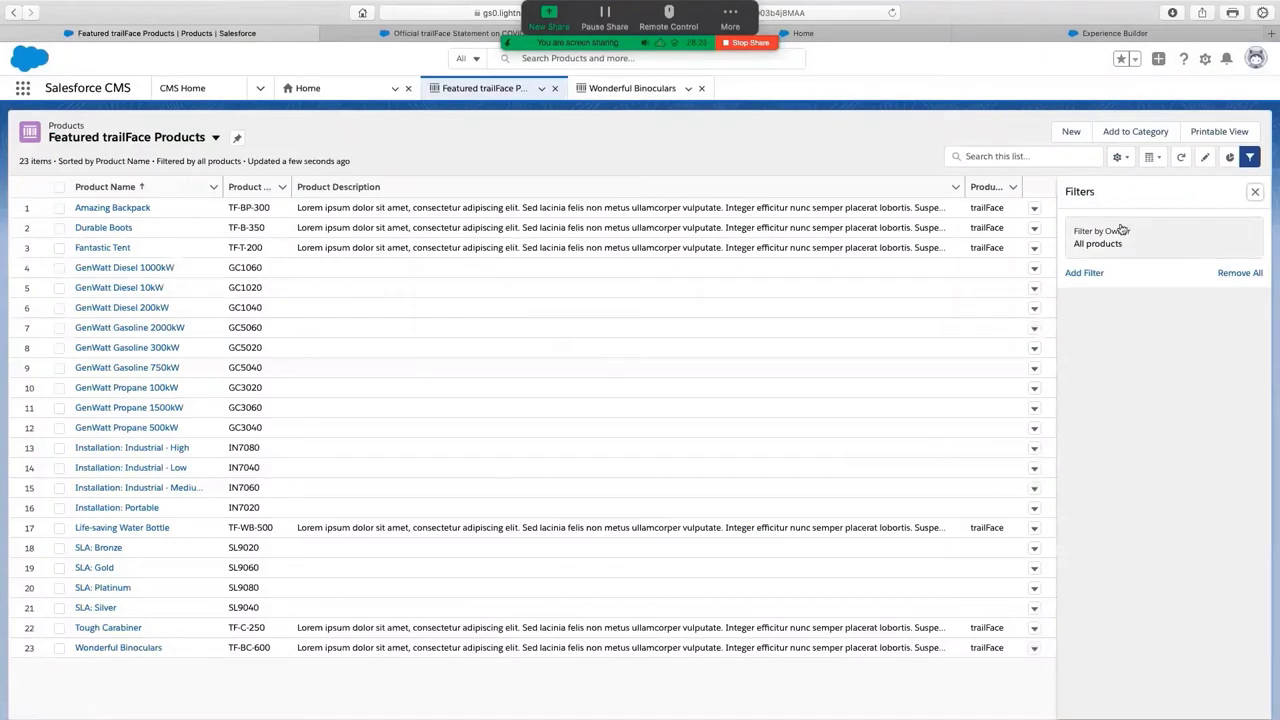
Filter the Featured trailFace Products list view to Product Family equals trailFace and save the filter
{"action": "left_click", "coordinate": [1090, 273]}
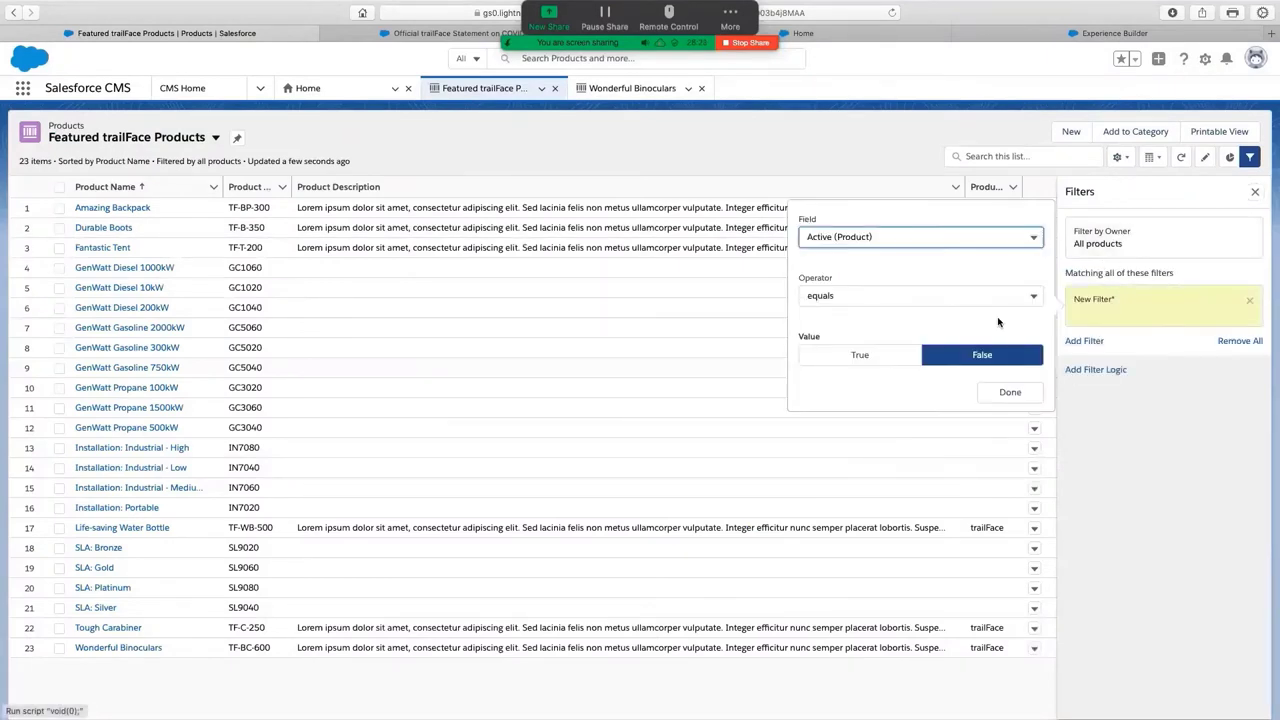
{"action": "left_click", "coordinate": [862, 240]}
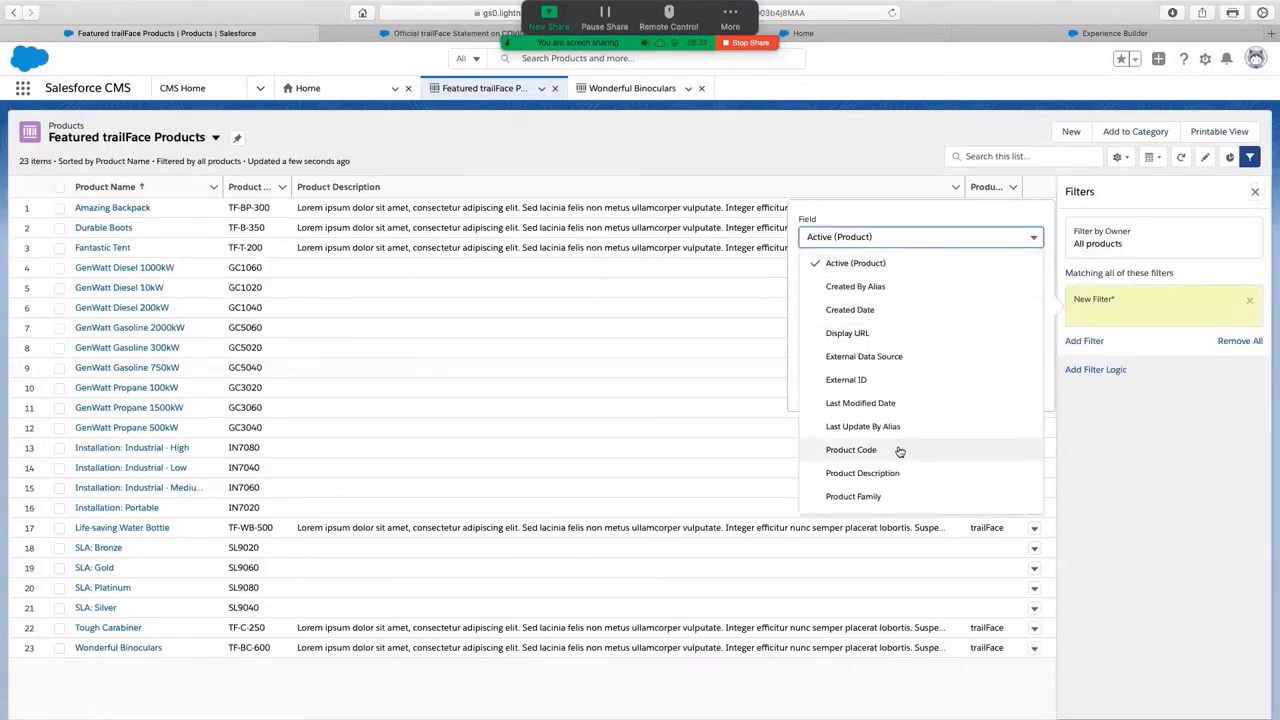
{"action": "scroll", "coordinate": [866, 494], "scroll_direction": "down", "scroll_amount": 1}
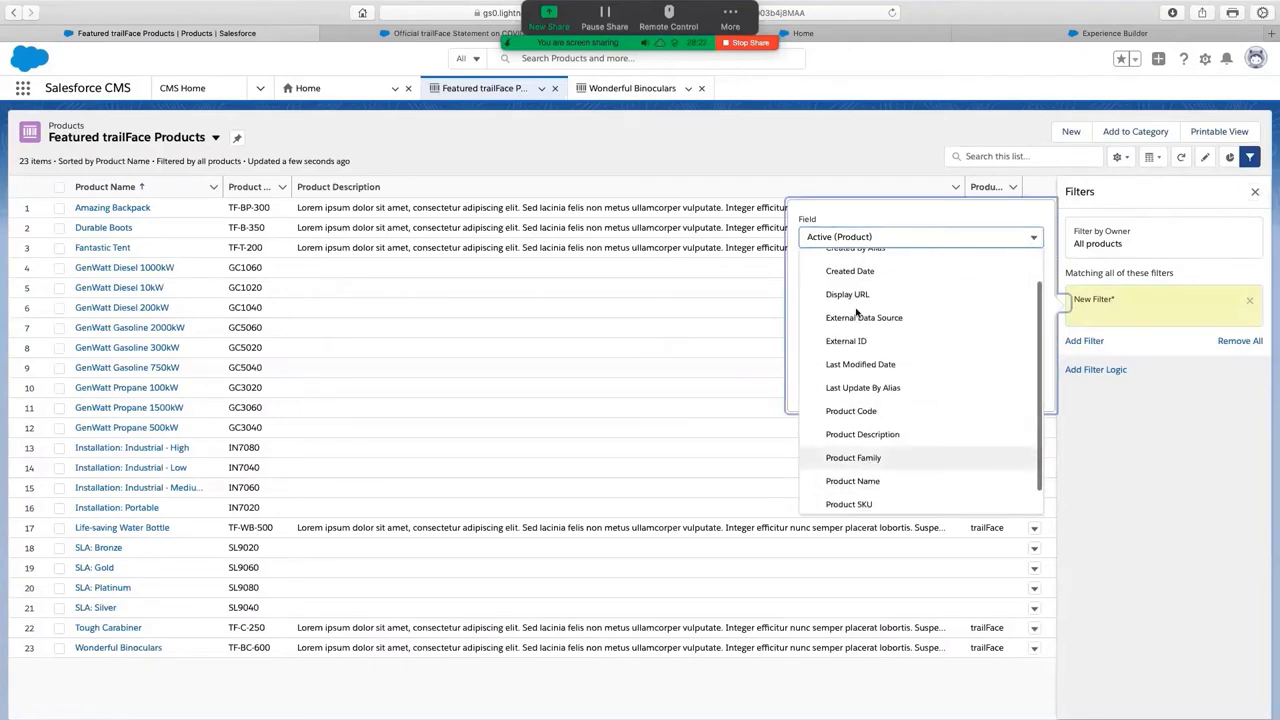
{"action": "left_click", "coordinate": [853, 457]}
{"action": "left_click", "coordinate": [862, 350]}
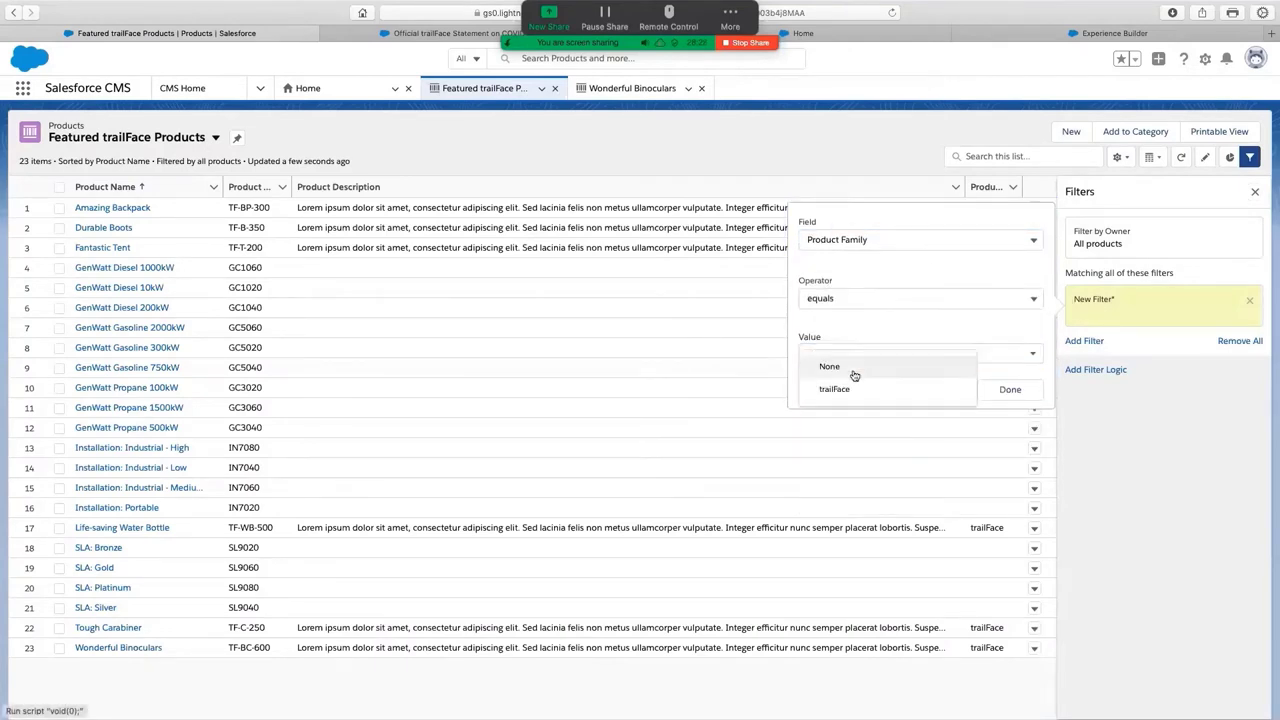
{"action": "left_click", "coordinate": [834, 388]}
{"action": "left_click", "coordinate": [1008, 389]}
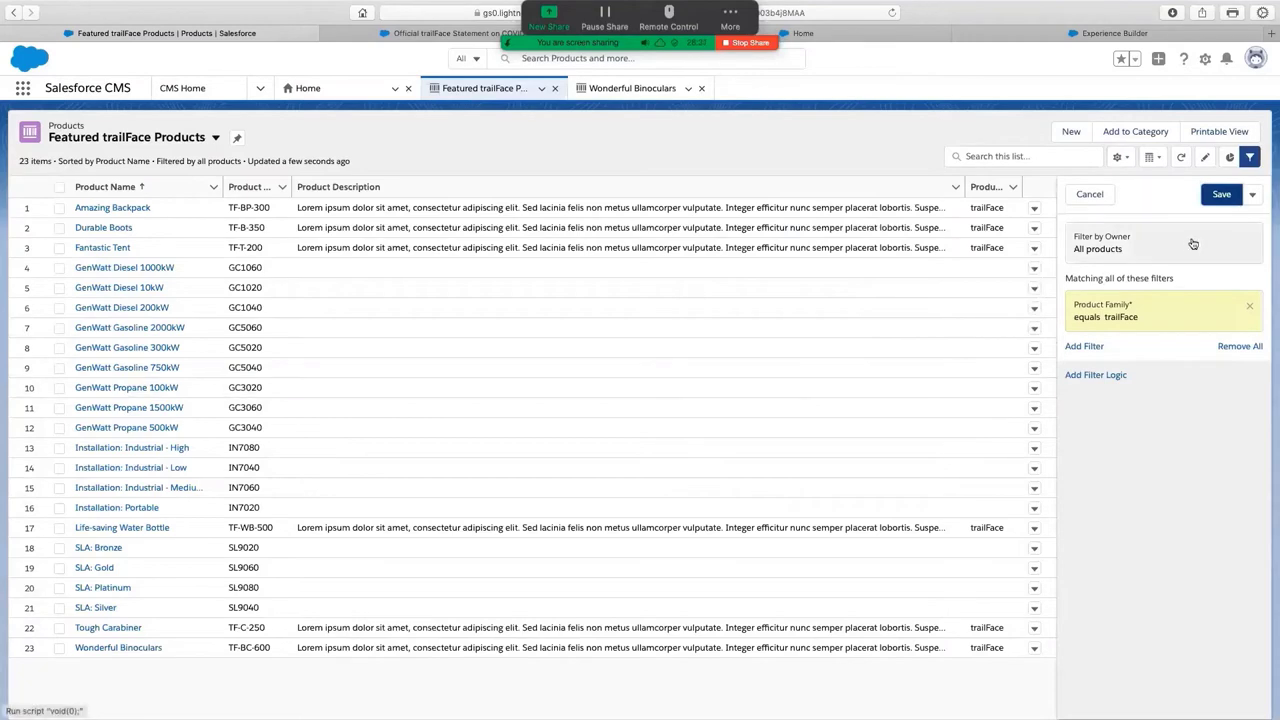
{"action": "left_click", "coordinate": [1216, 194]}
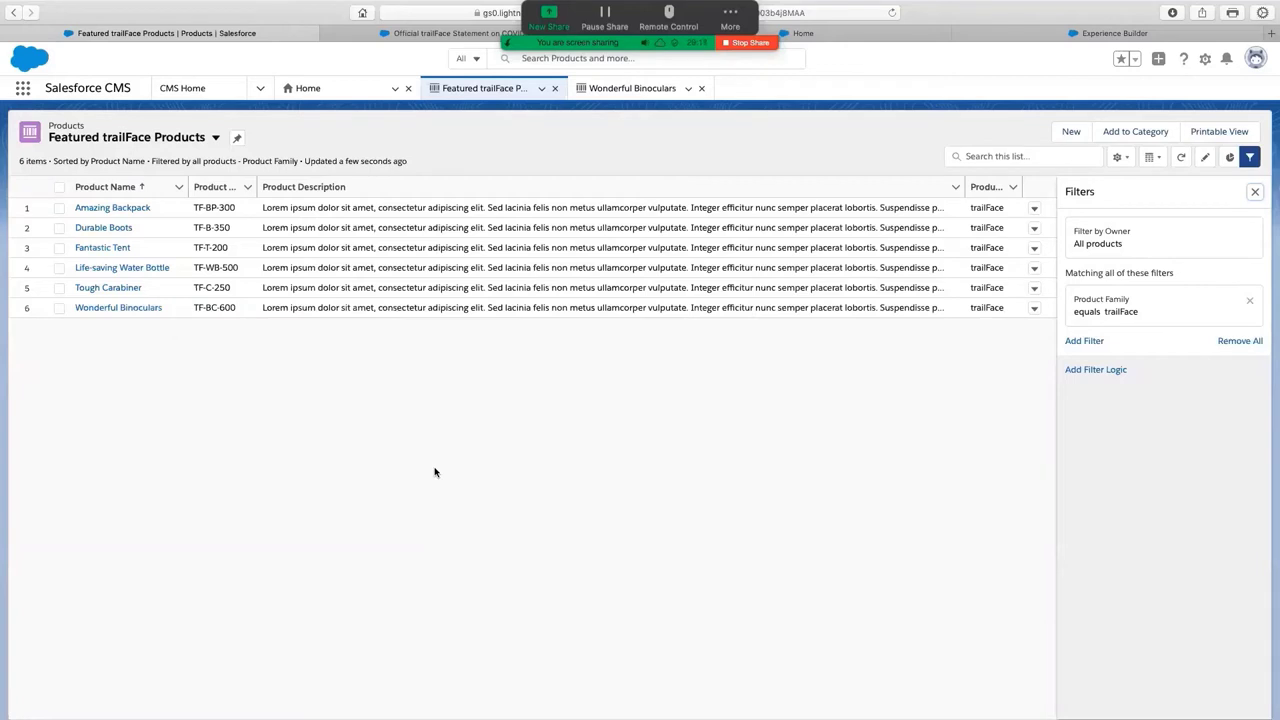
Switch to Experience Builder and add a CMS Collection component below the news article on the Home page
{"action": "left_click", "coordinate": [1135, 32]}
{"action": "scroll", "coordinate": [877, 229], "scroll_direction": "down", "scroll_amount": 1}
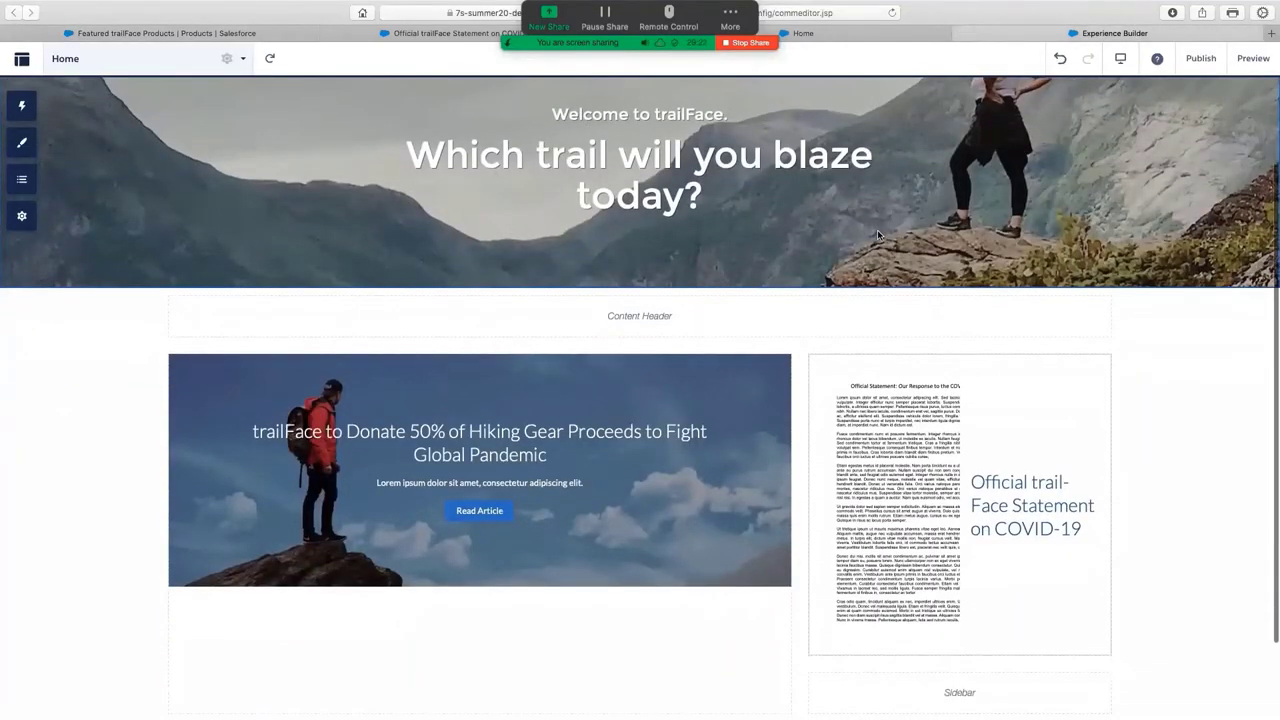
{"action": "left_click", "coordinate": [20, 110]}
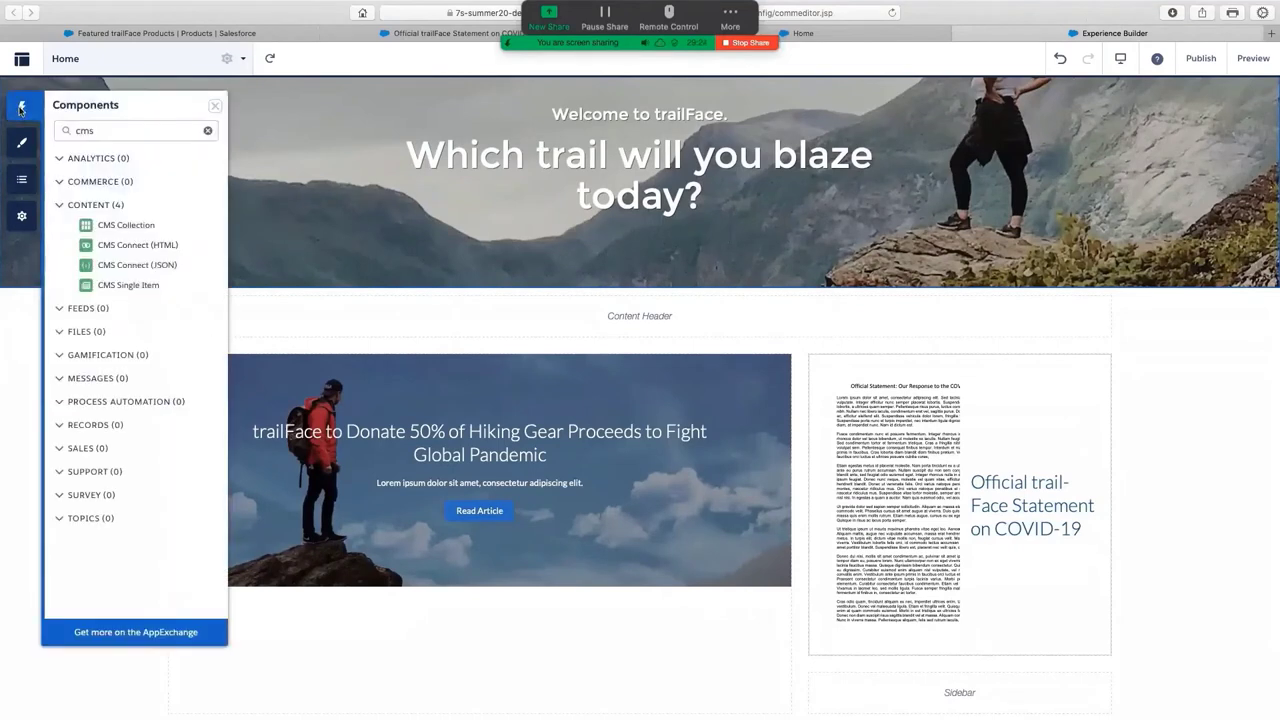
{"action": "double_click", "coordinate": [110, 130]}
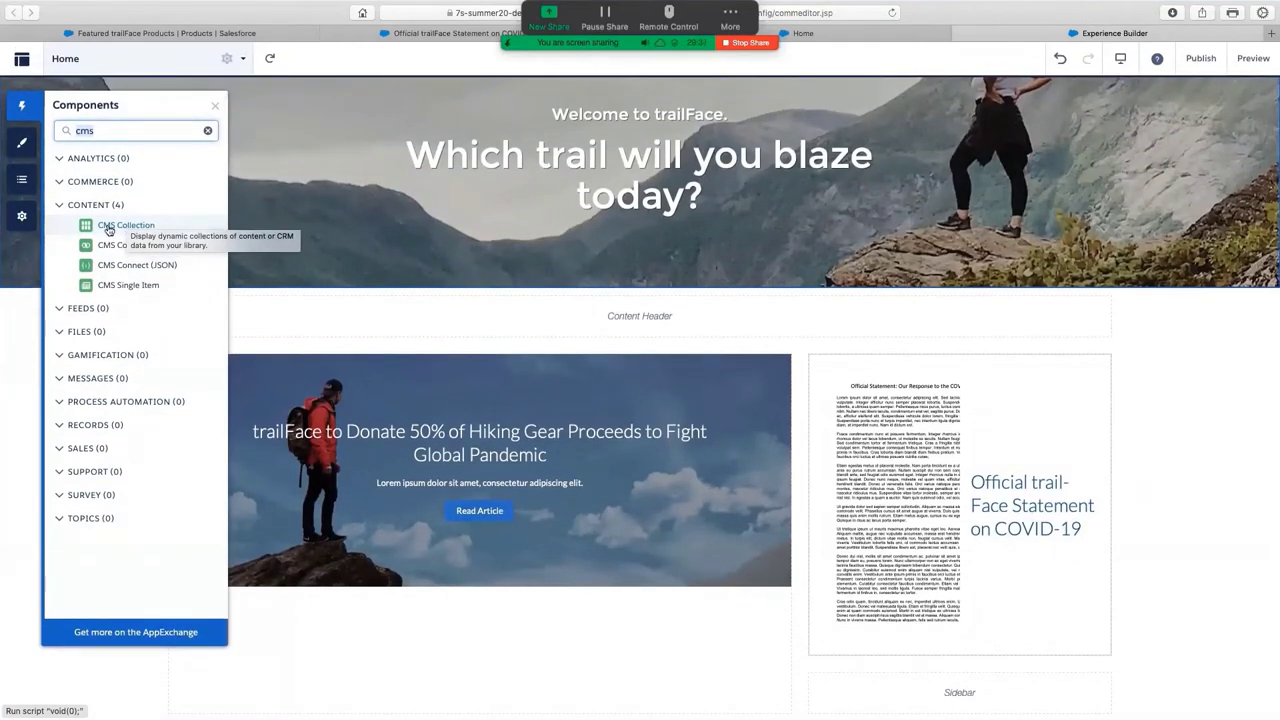
{"action": "left_click_drag", "start_coordinate": [127, 228], "coordinate": [452, 566]}
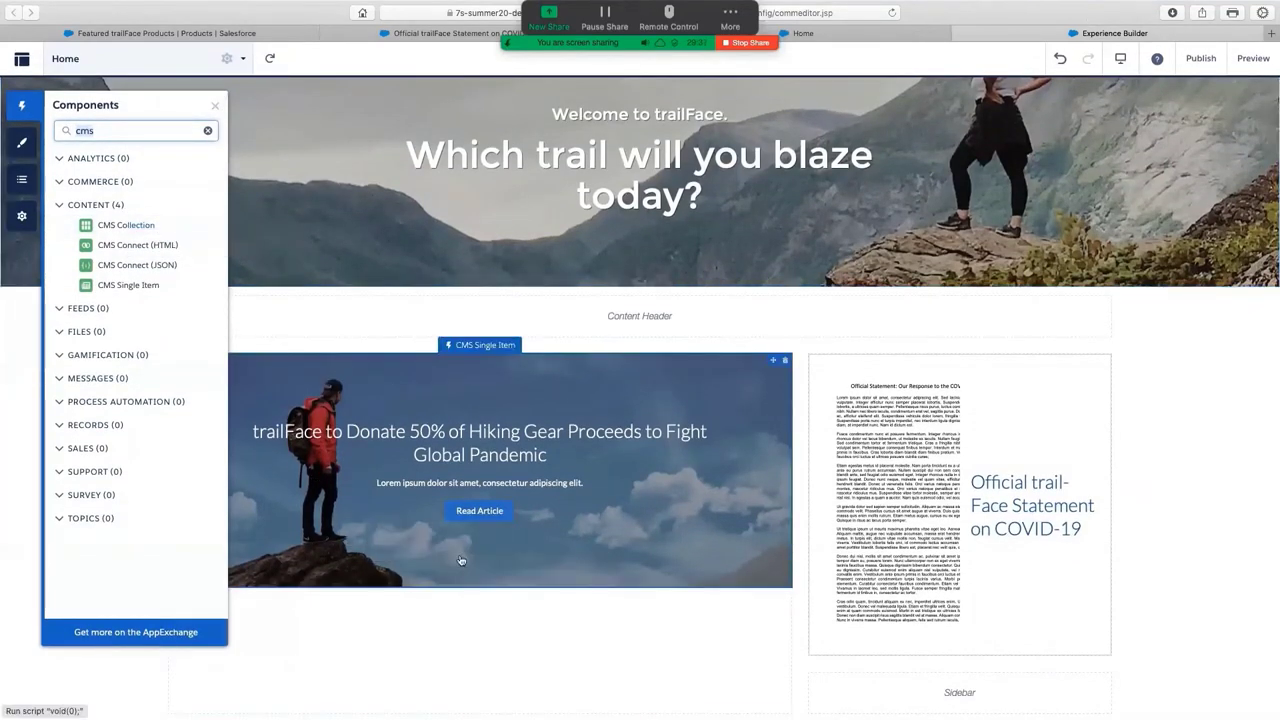
{"action": "scroll", "coordinate": [469, 555], "scroll_direction": "down", "scroll_amount": 2}
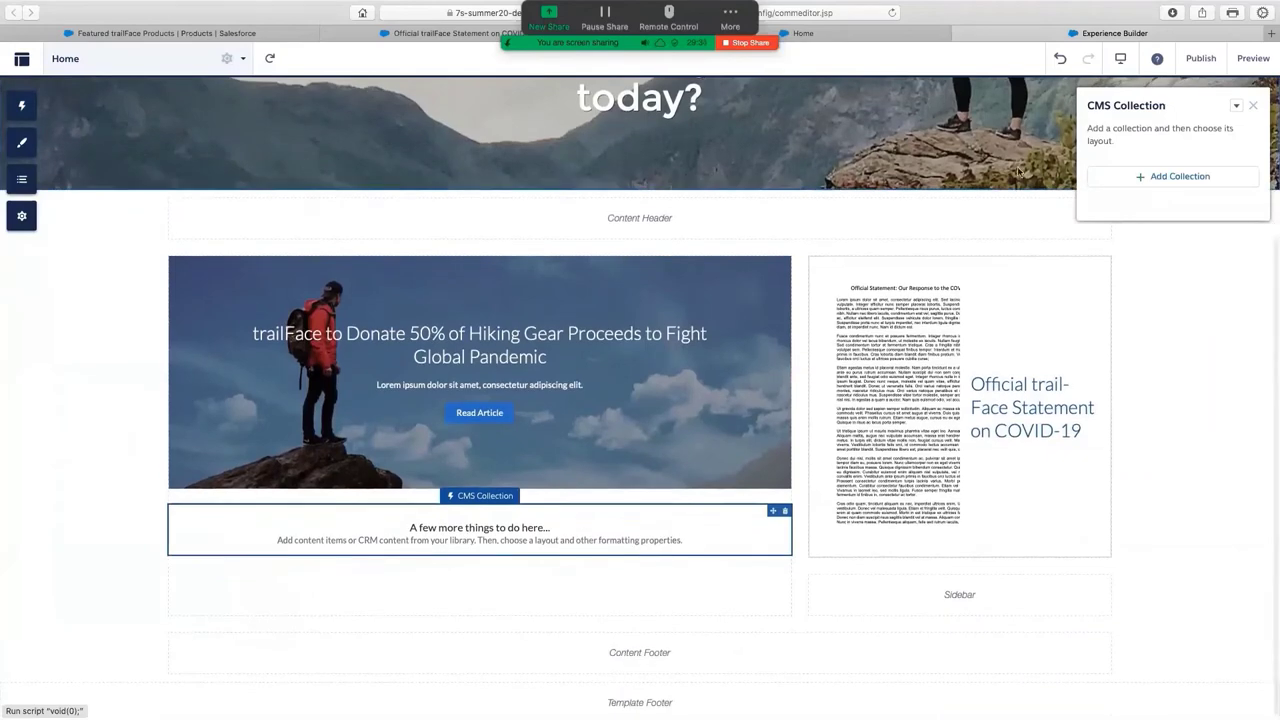
{"action": "left_click", "coordinate": [1172, 177]}
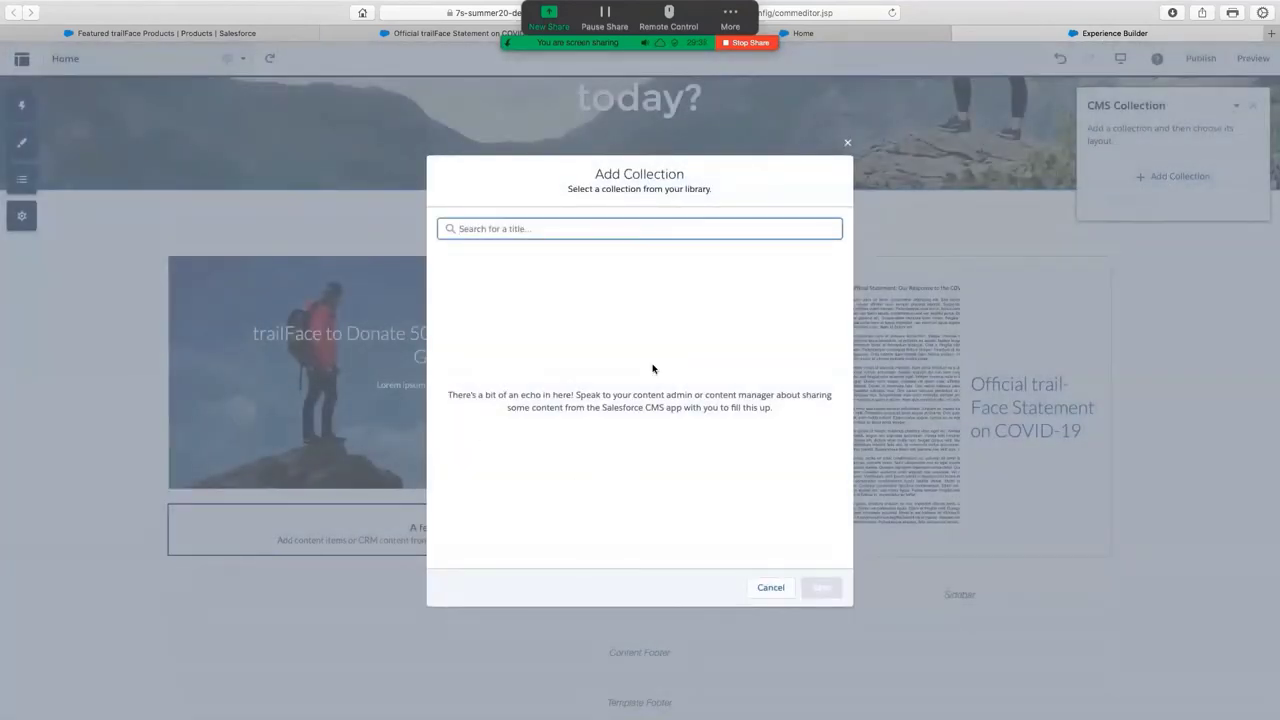
{"action": "left_click", "coordinate": [771, 588]}
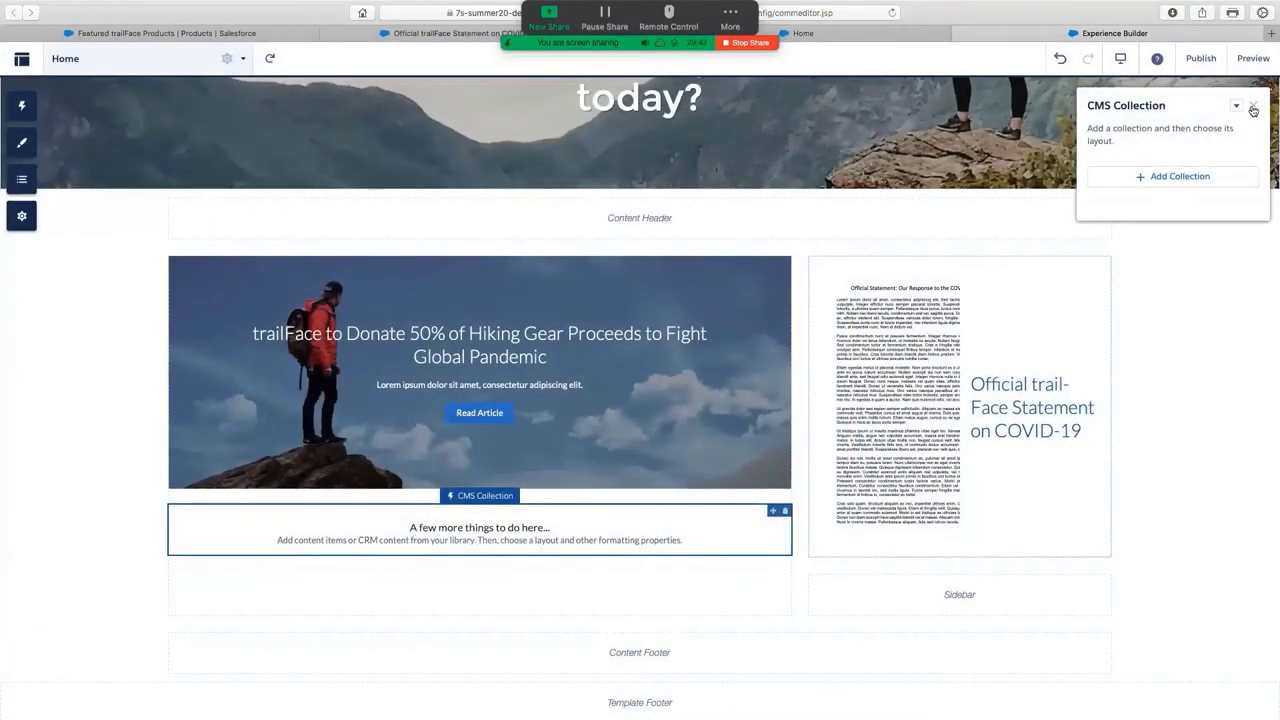
{"action": "left_click", "coordinate": [1253, 109]}
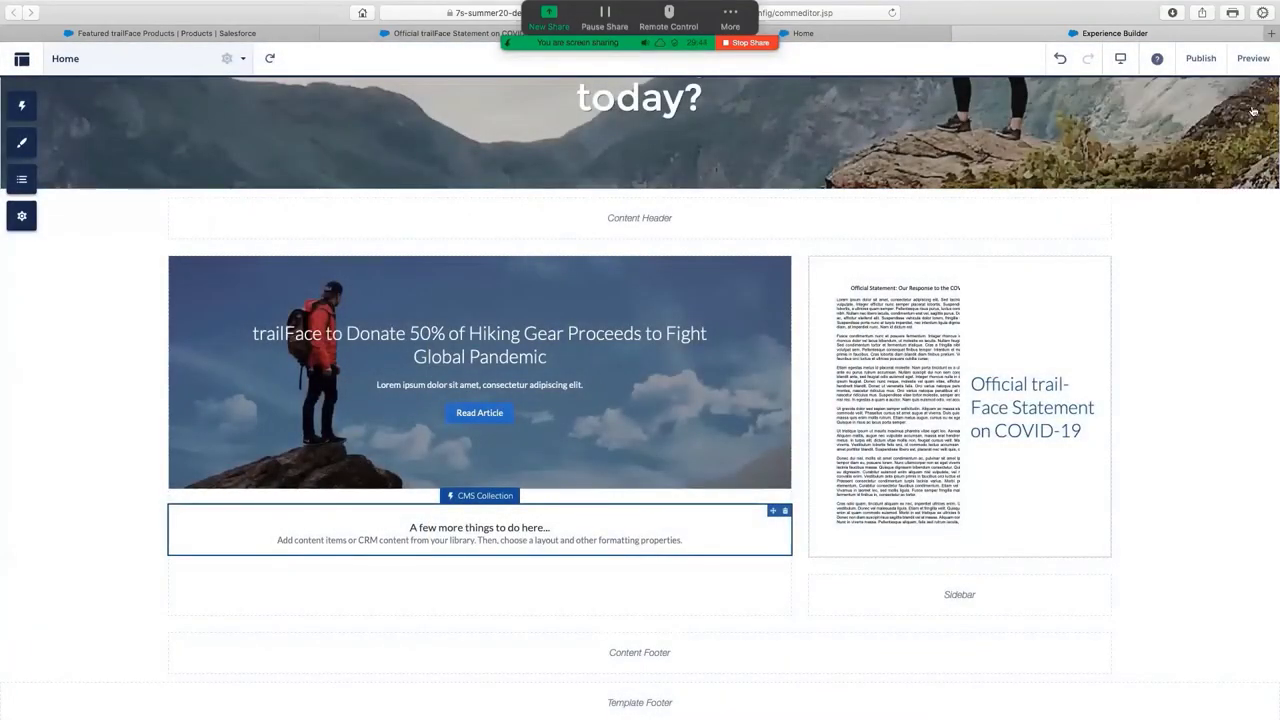
Go to the community's workspaces and open the Collections page in Content Management
{"action": "left_click", "coordinate": [14, 60]}
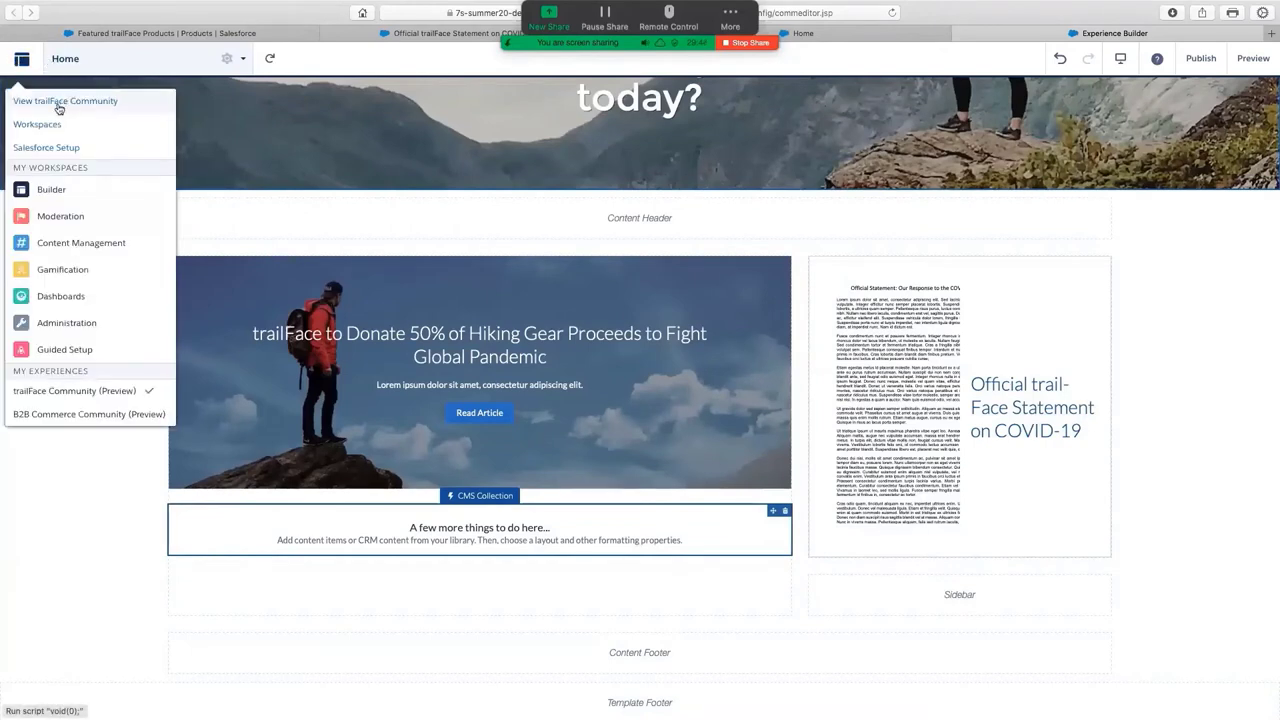
{"action": "left_click", "coordinate": [38, 128]}
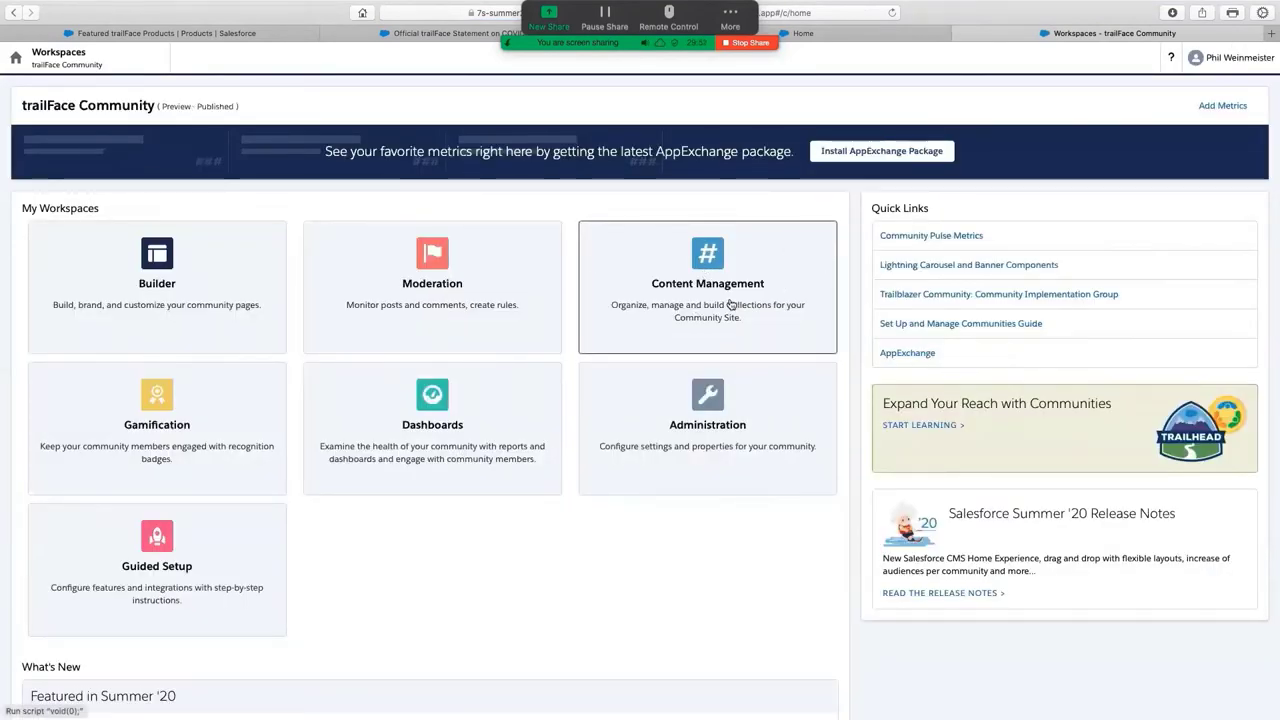
{"action": "left_click", "coordinate": [733, 305]}
{"action": "left_click", "coordinate": [252, 60]}
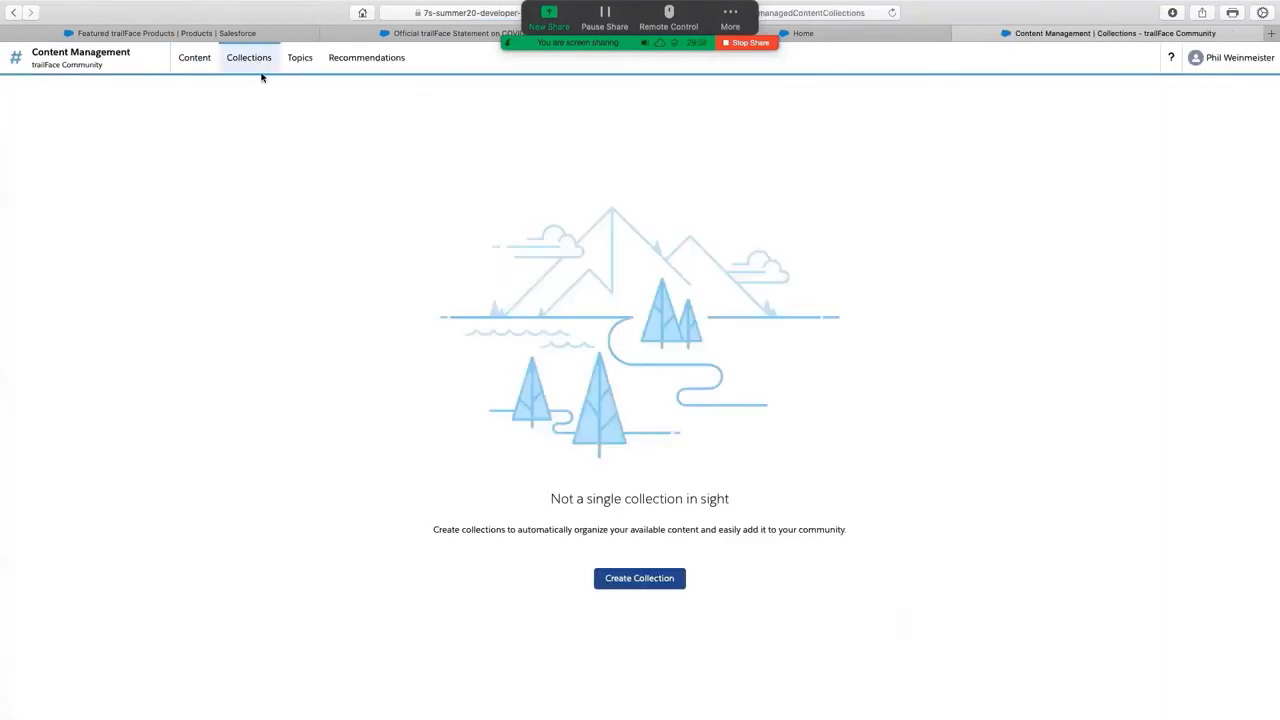
Start a new collection named "Featured Products" with Salesforce CRM as its content source
{"action": "left_click", "coordinate": [603, 580]}
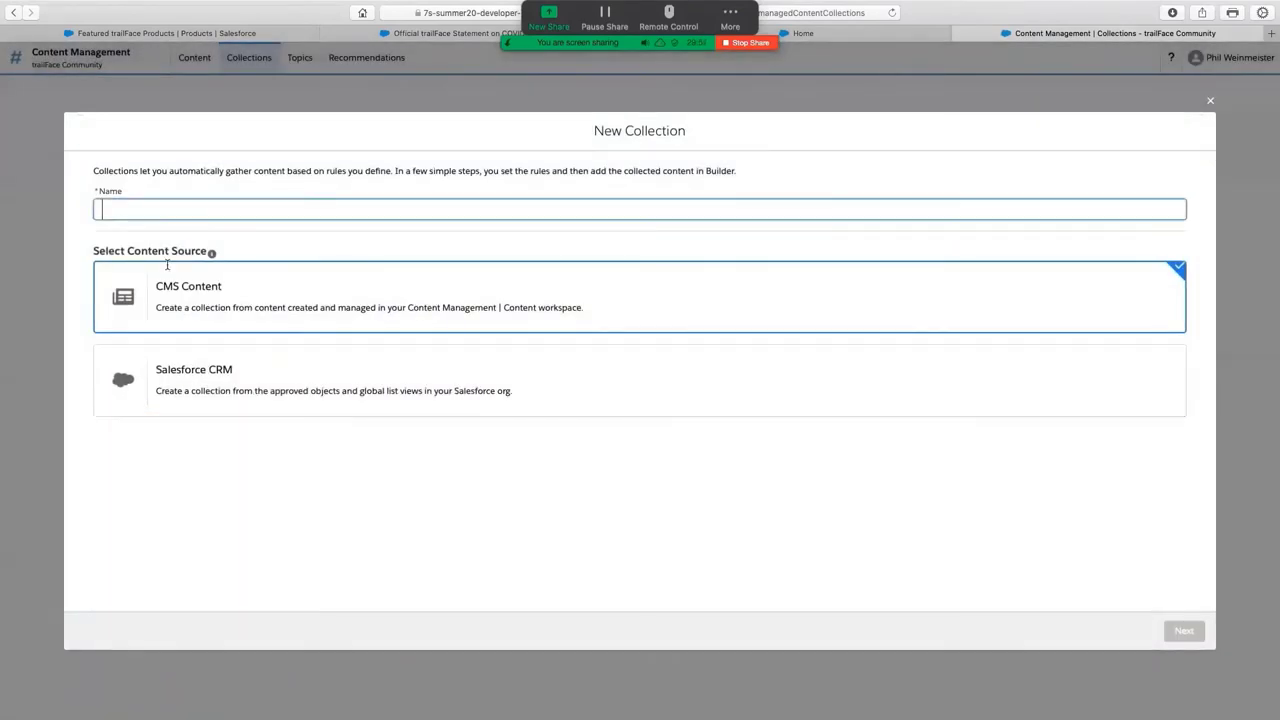
{"action": "type", "text": "Featured Product"}
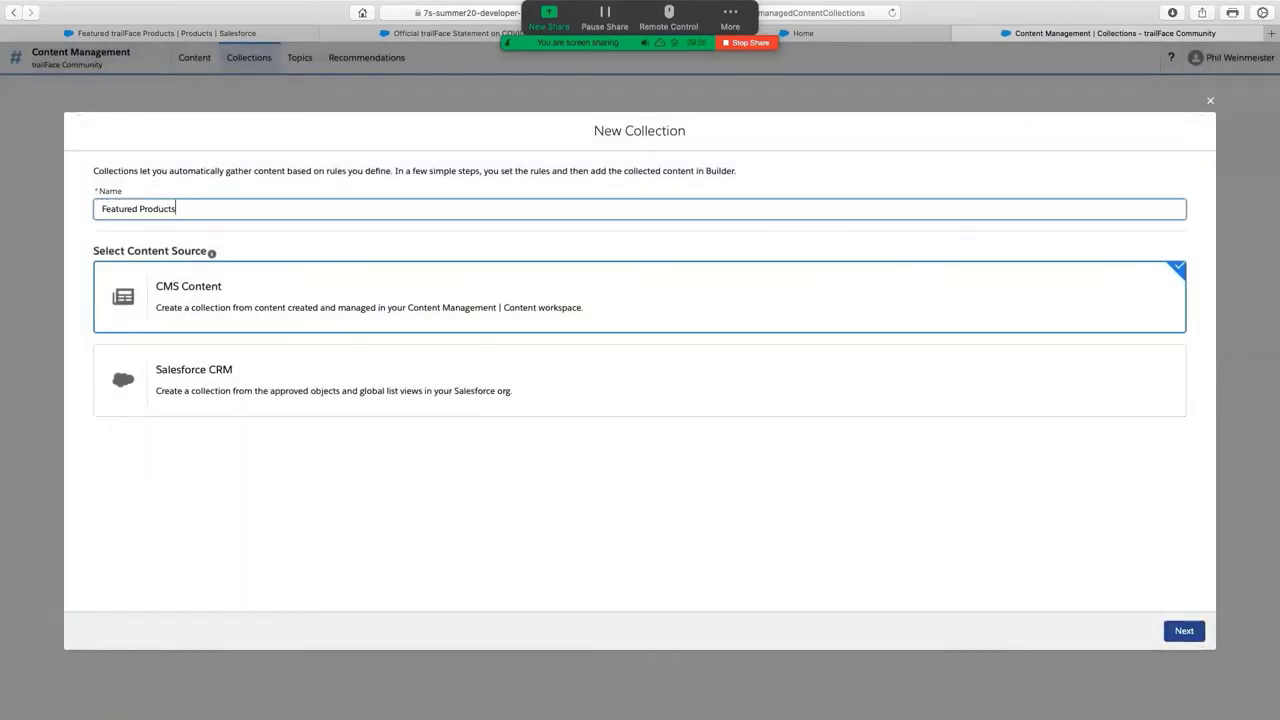
{"action": "type", "text": "s"}
{"action": "left_click", "coordinate": [236, 382]}
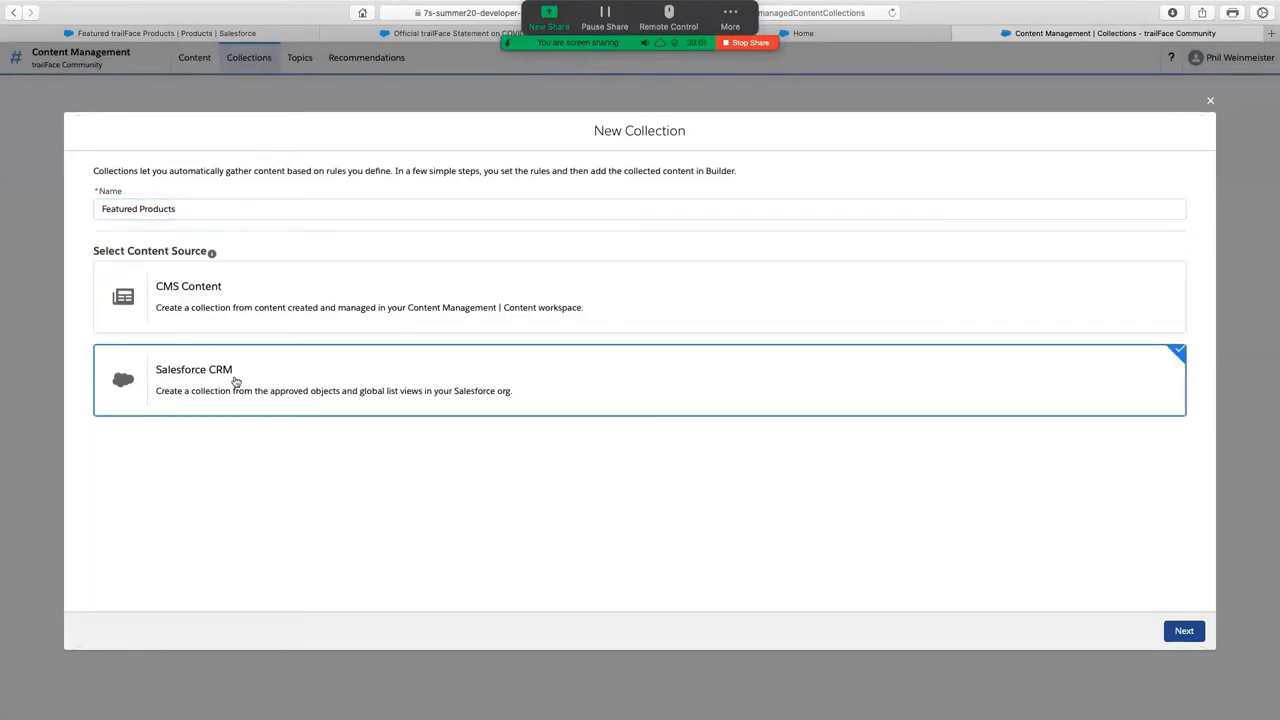
{"action": "left_click", "coordinate": [1184, 631]}
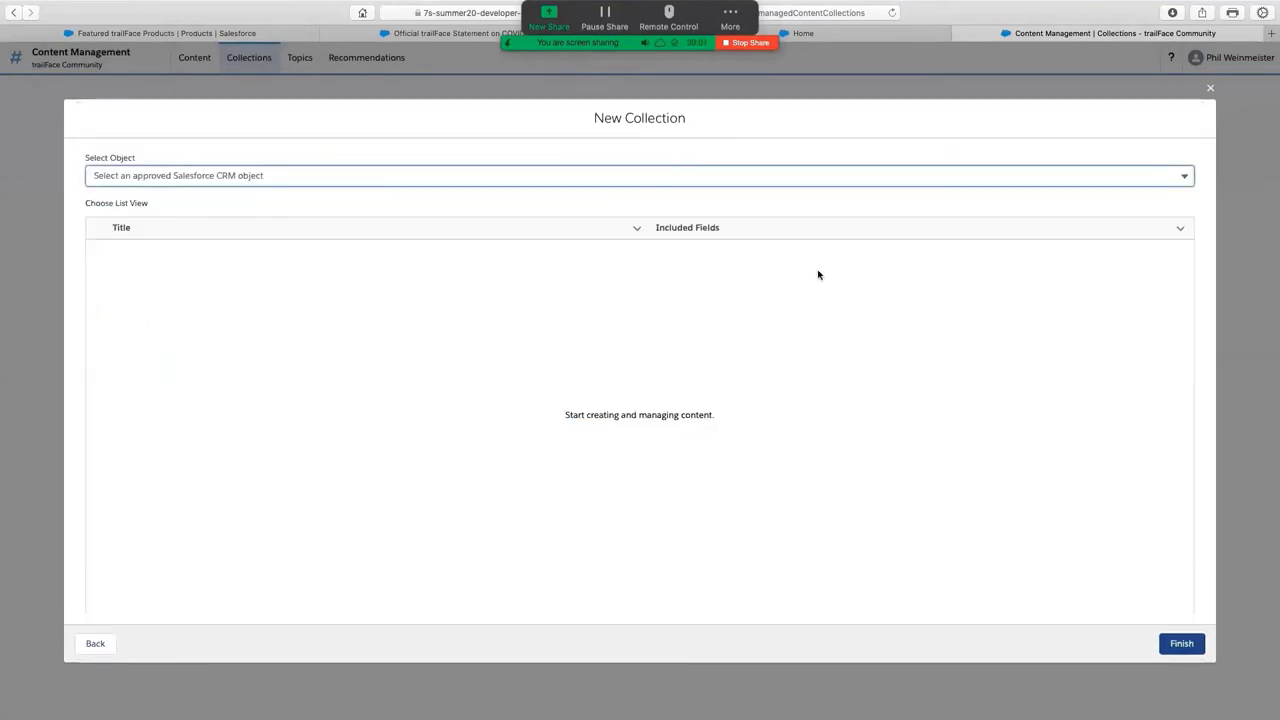
Base the new collection on the Product object's Featured trailFace Products list view and finish creating it
{"action": "left_click", "coordinate": [282, 176]}
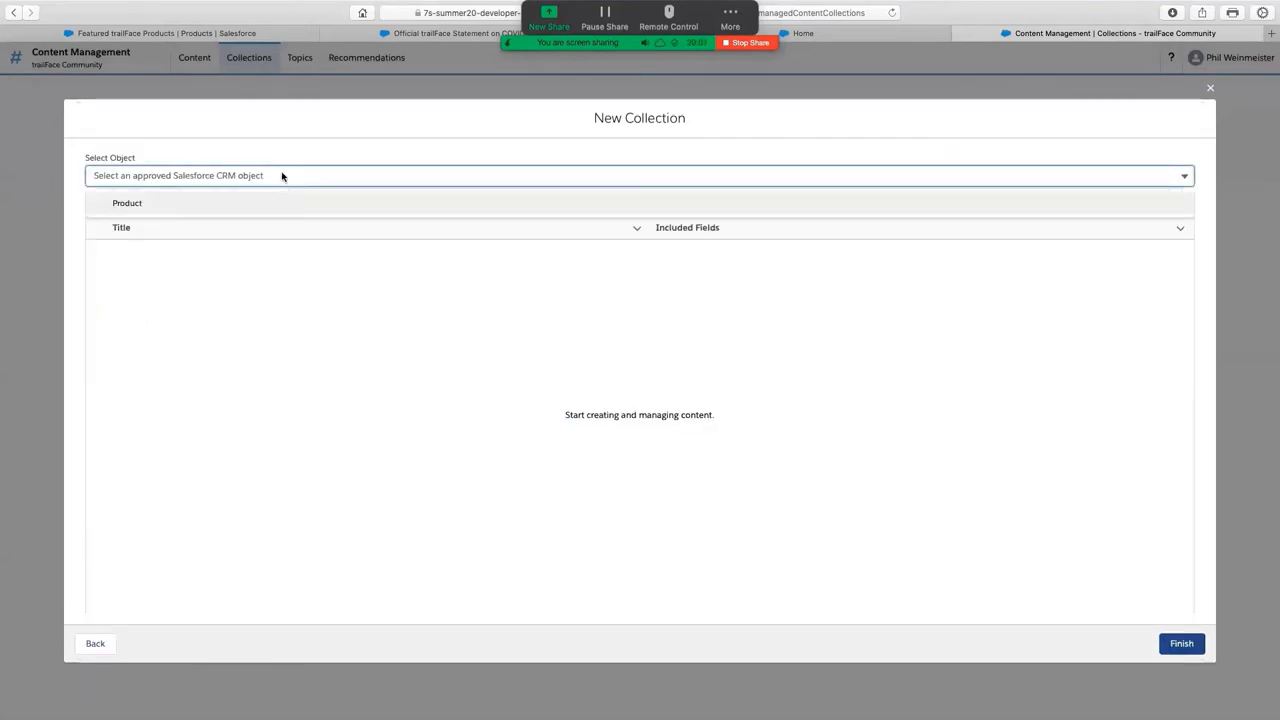
{"action": "left_click", "coordinate": [126, 204]}
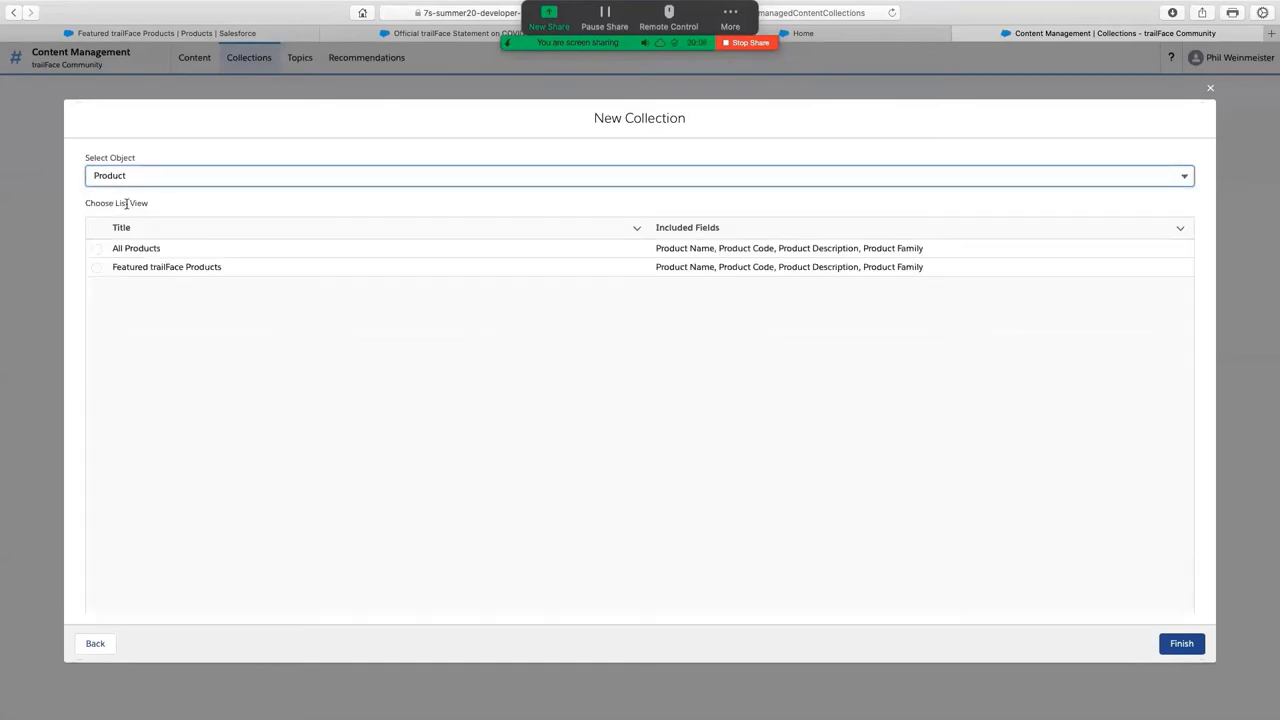
{"action": "left_click", "coordinate": [96, 267]}
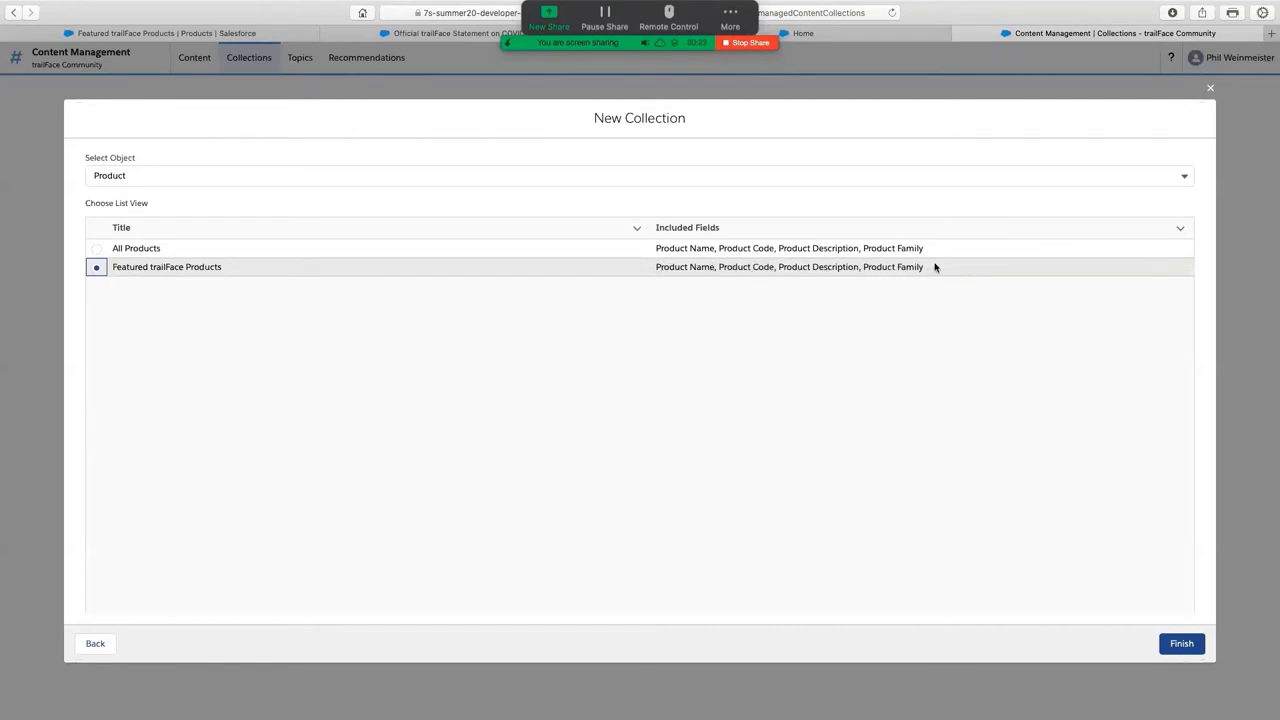
{"action": "left_click", "coordinate": [1178, 643]}
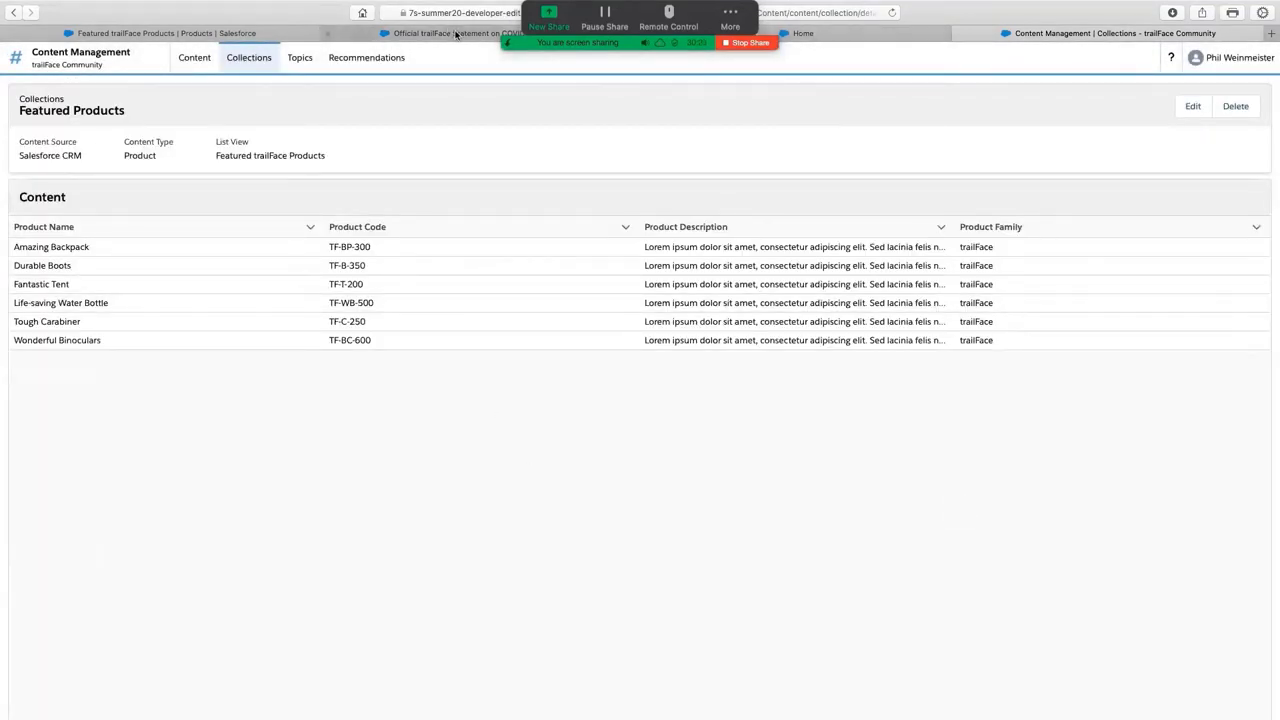
Open the community's Experience Builder and assign the Featured Products collection to the CMS Collection component below the news article
{"action": "left_click", "coordinate": [80, 62]}
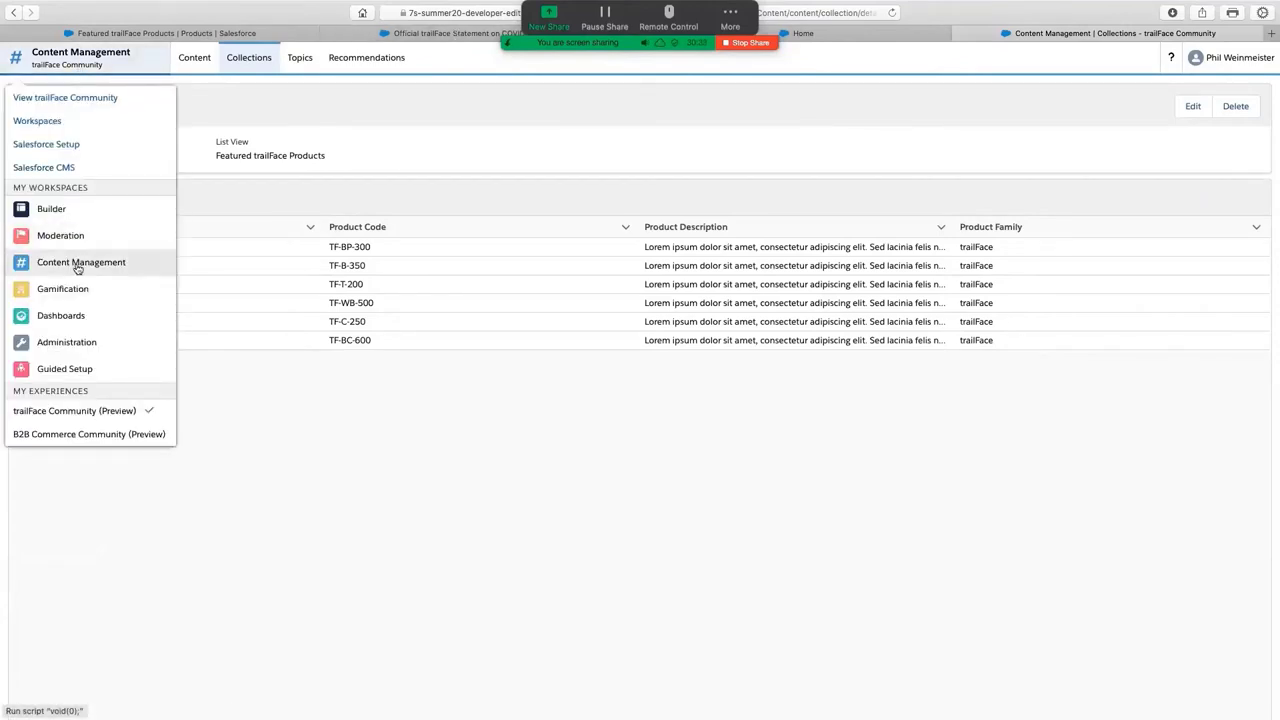
{"action": "left_click", "coordinate": [86, 215]}
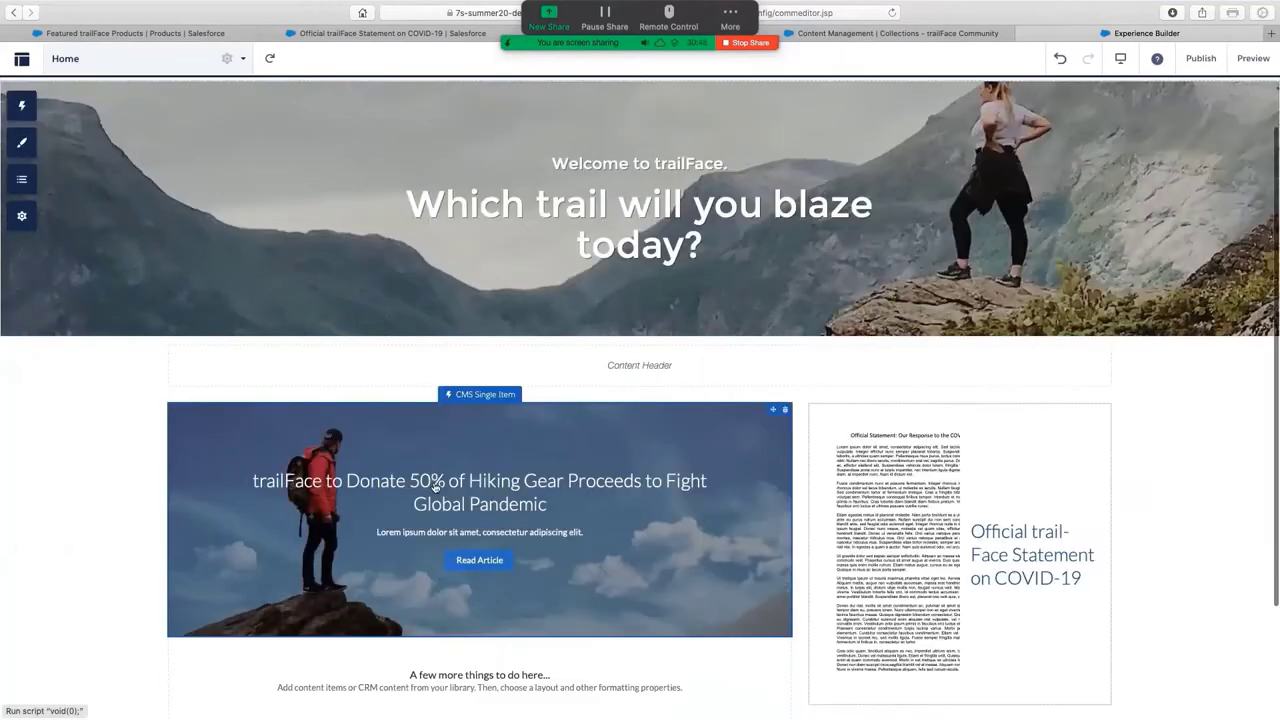
{"action": "scroll", "coordinate": [545, 535], "scroll_direction": "down", "scroll_amount": 4}
{"action": "left_click", "coordinate": [563, 537]}
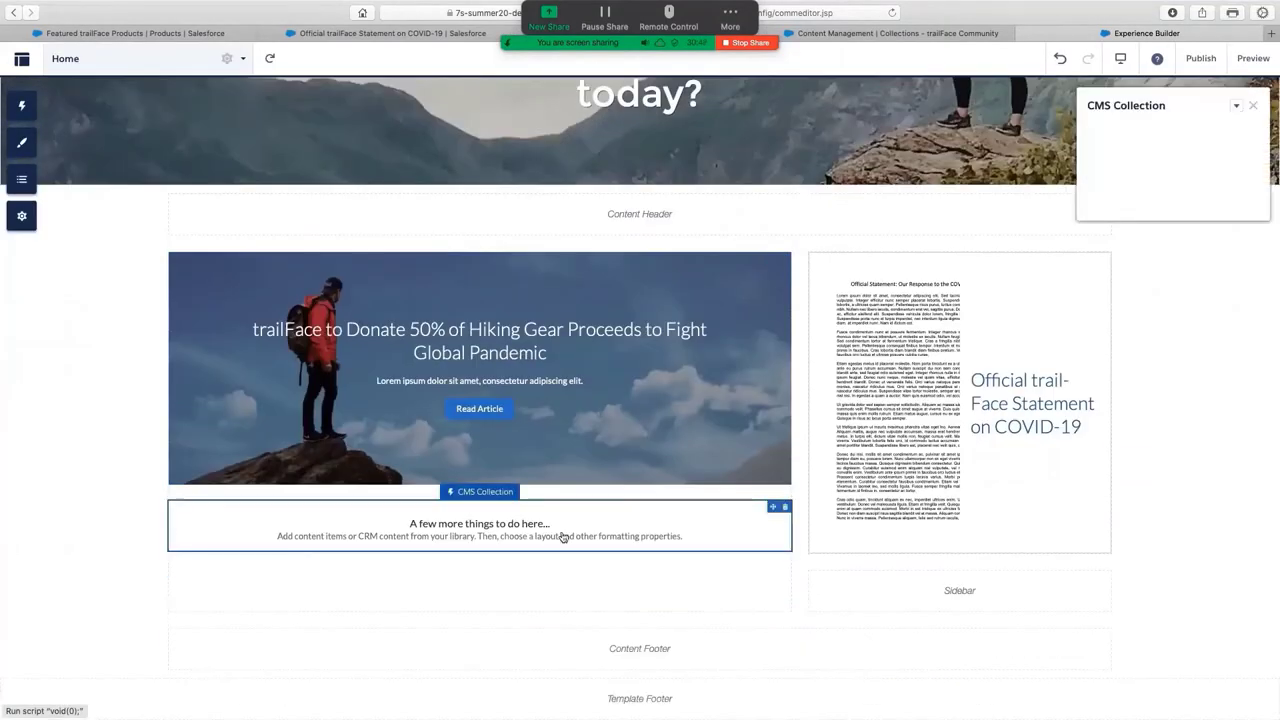
{"action": "left_click", "coordinate": [1166, 180]}
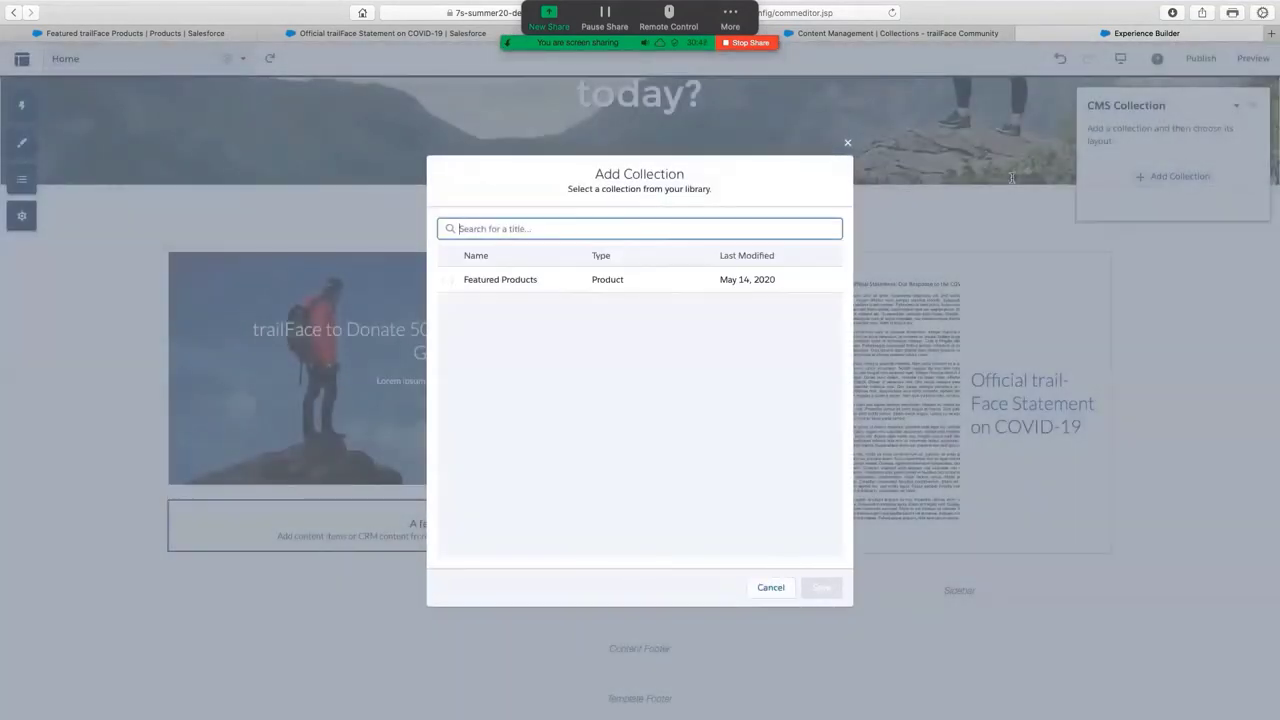
{"action": "left_click", "coordinate": [447, 281]}
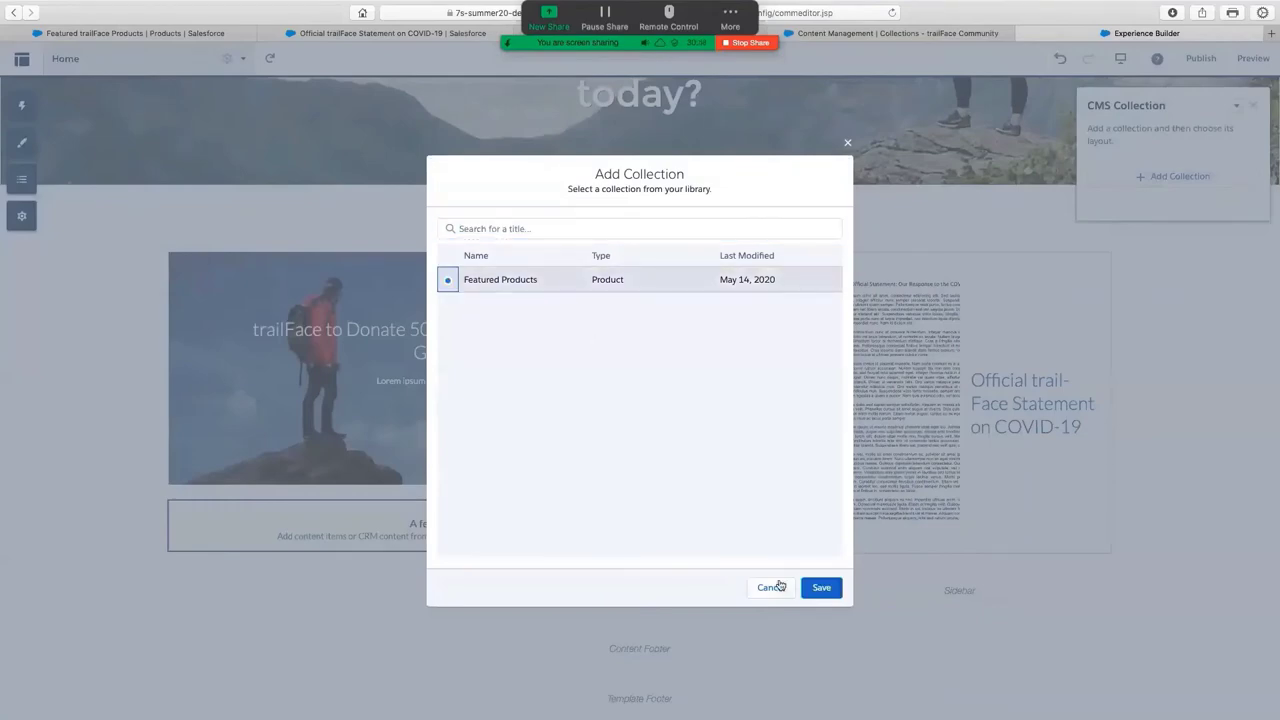
{"action": "left_click", "coordinate": [820, 588]}
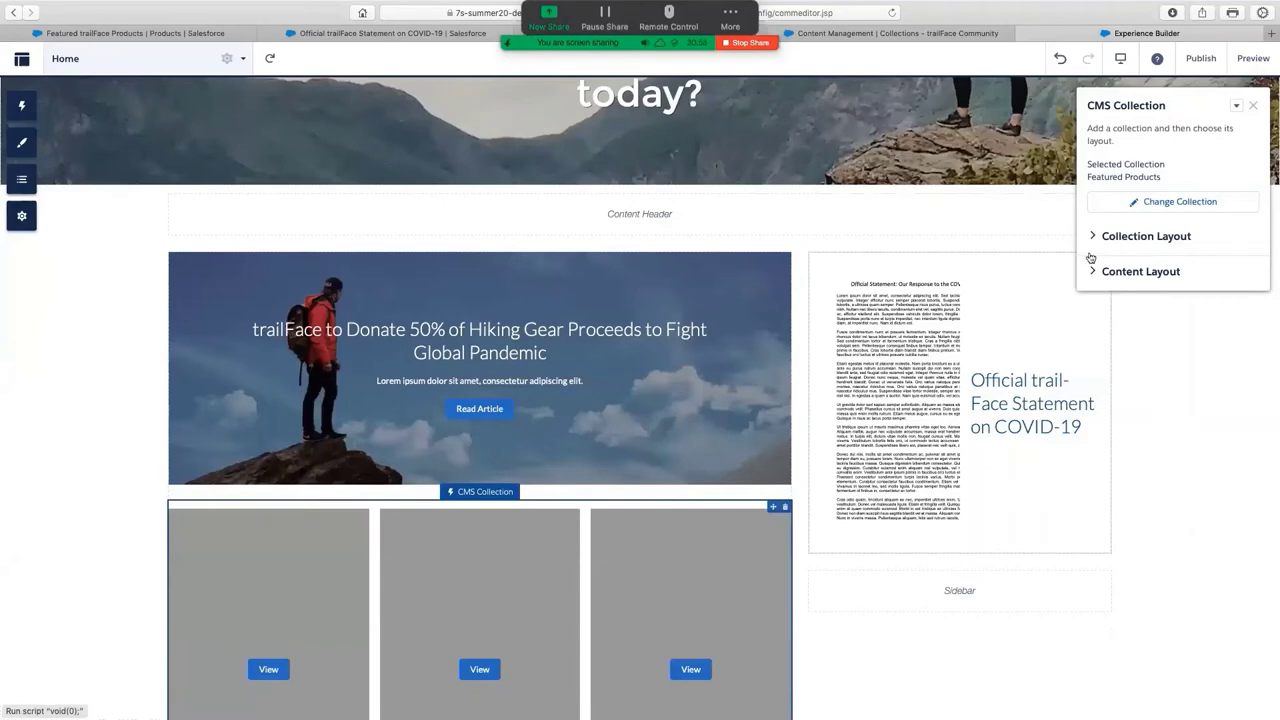
Examine the product tiles on the Home page and the component's Collection Layout options
{"action": "scroll", "coordinate": [697, 600], "scroll_direction": "down", "scroll_amount": 5}
{"action": "scroll", "coordinate": [699, 600], "scroll_direction": "down", "scroll_amount": 3}
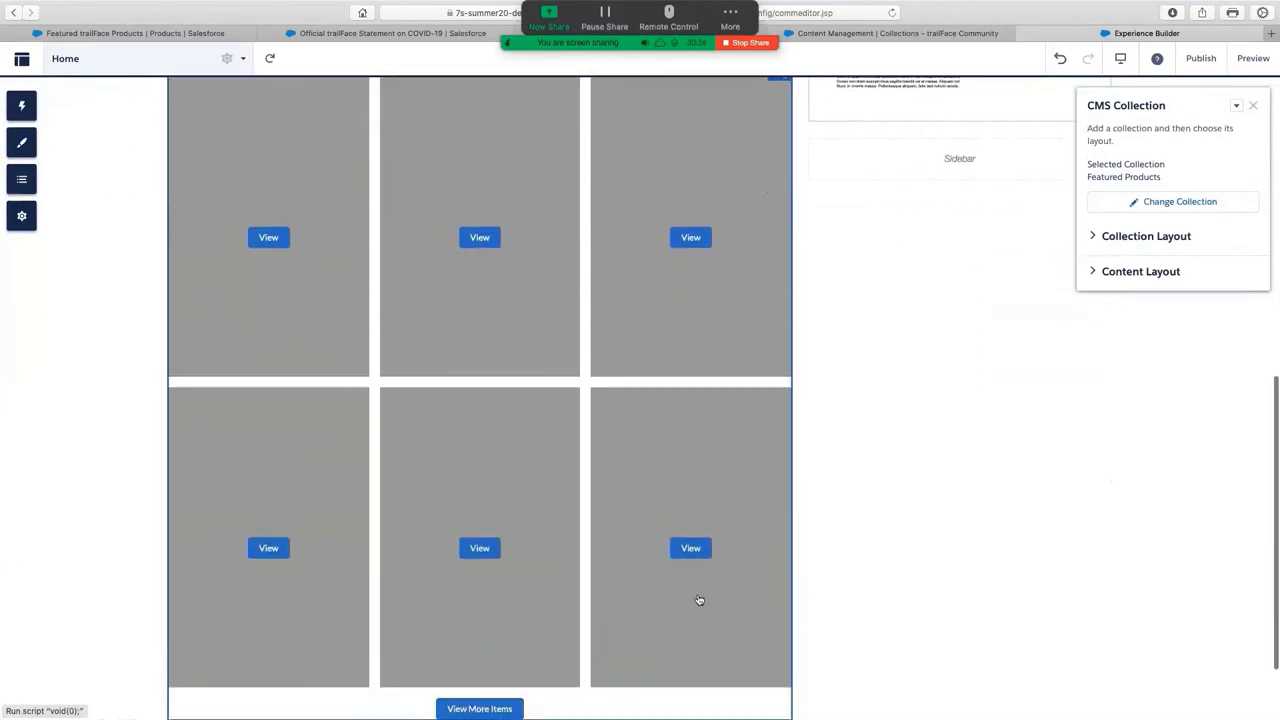
{"action": "scroll", "coordinate": [699, 600], "scroll_direction": "up", "scroll_amount": 5}
{"action": "scroll", "coordinate": [699, 600], "scroll_direction": "down", "scroll_amount": 7}
{"action": "scroll", "coordinate": [699, 600], "scroll_direction": "up", "scroll_amount": 7}
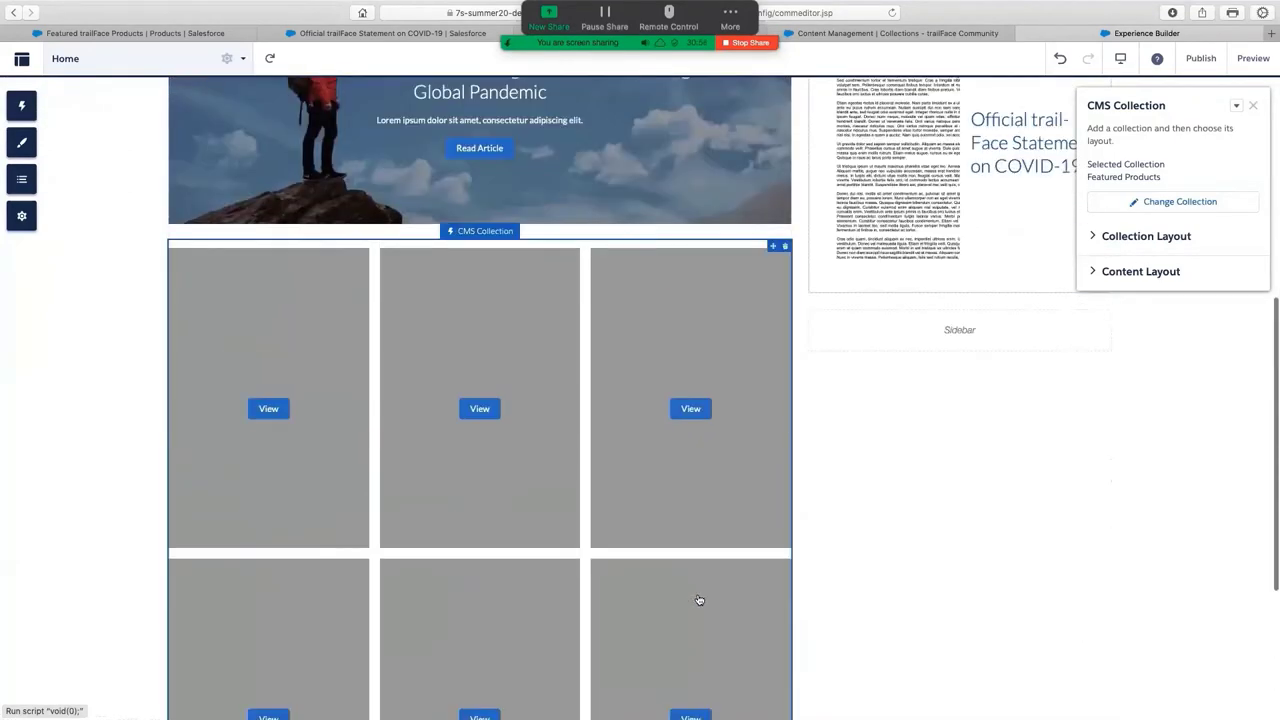
{"action": "left_click", "coordinate": [1091, 237]}
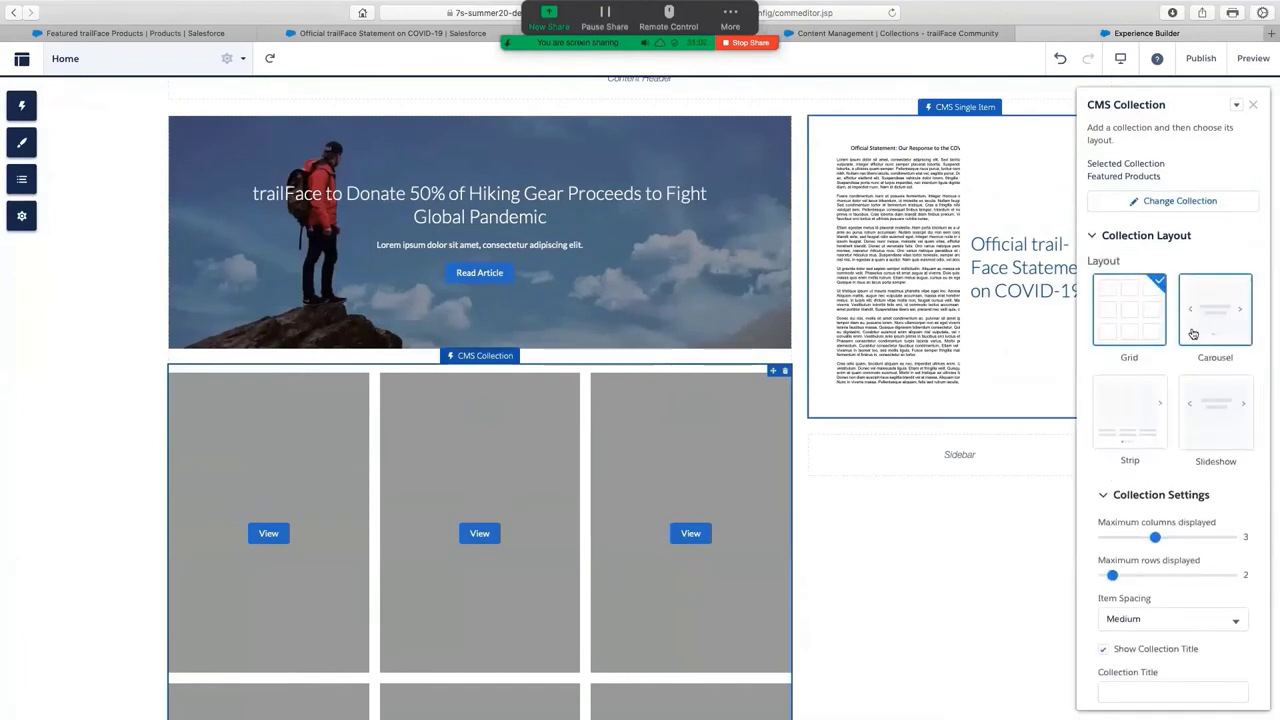
{"action": "scroll", "coordinate": [1193, 330], "scroll_direction": "down", "scroll_amount": 2}
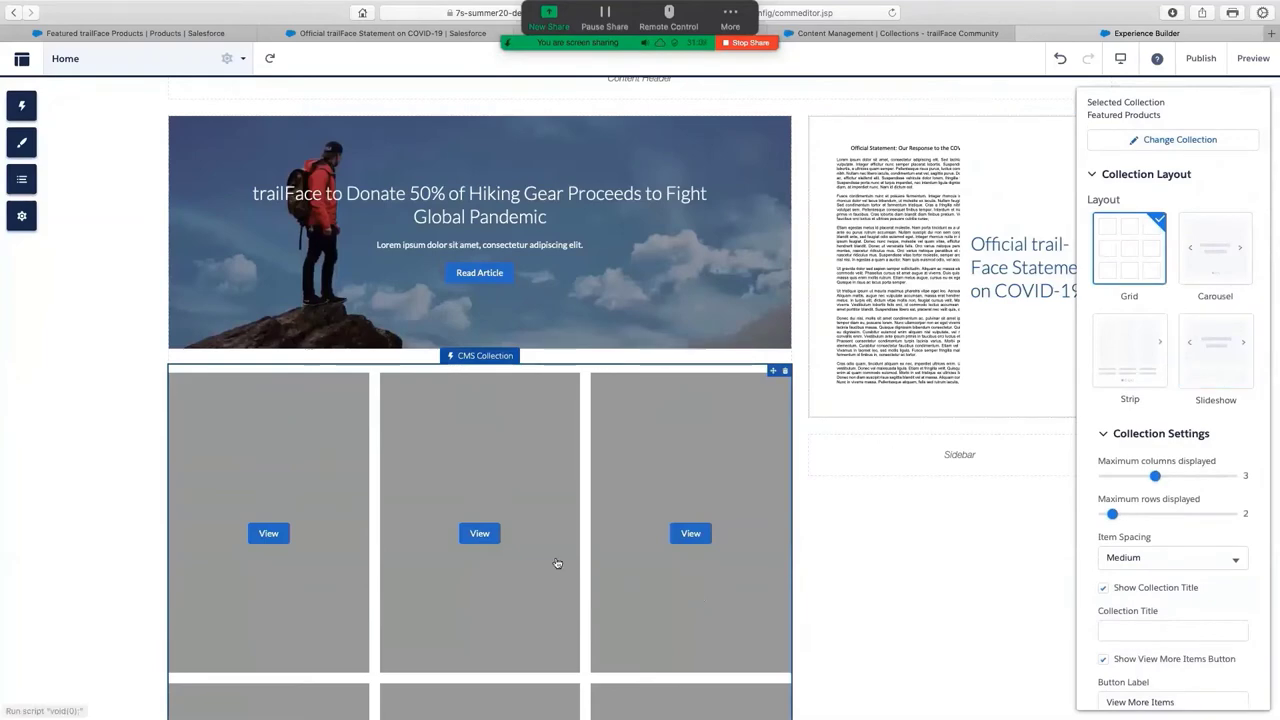
{"action": "scroll", "coordinate": [556, 567], "scroll_direction": "down", "scroll_amount": 4}
{"action": "scroll", "coordinate": [556, 567], "scroll_direction": "up", "scroll_amount": 2}
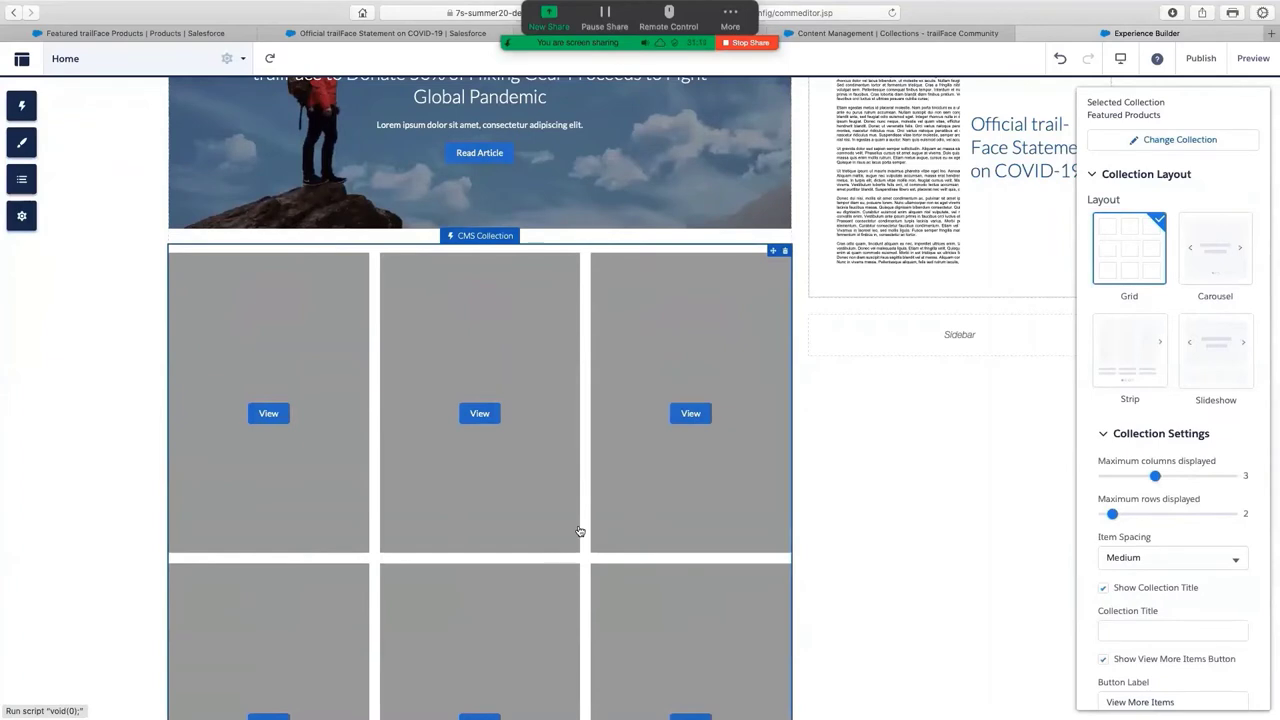
{"action": "scroll", "coordinate": [580, 531], "scroll_direction": "up", "scroll_amount": 2}
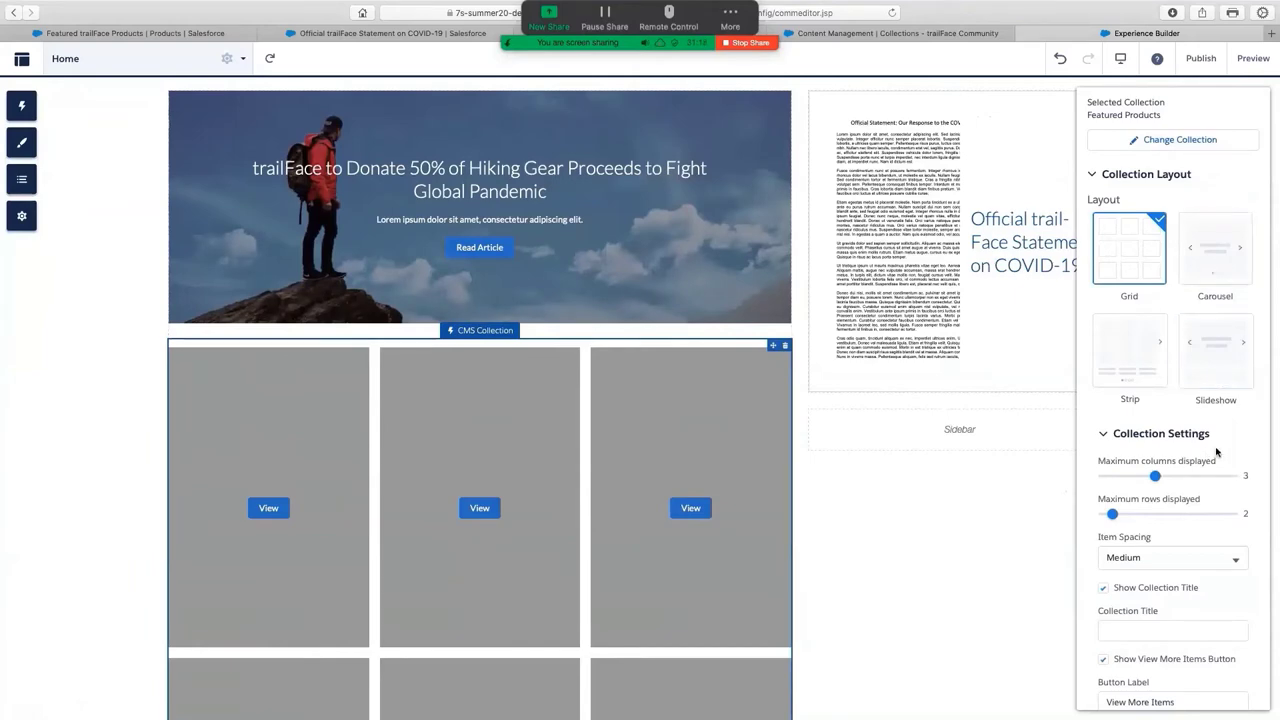
Review the Collection Settings and Content Layout options, and check which product fields the Image field mapping offers
{"action": "scroll", "coordinate": [1216, 452], "scroll_direction": "down", "scroll_amount": 5}
{"action": "scroll", "coordinate": [1216, 452], "scroll_direction": "up", "scroll_amount": 6}
{"action": "scroll", "coordinate": [1216, 452], "scroll_direction": "down", "scroll_amount": 6}
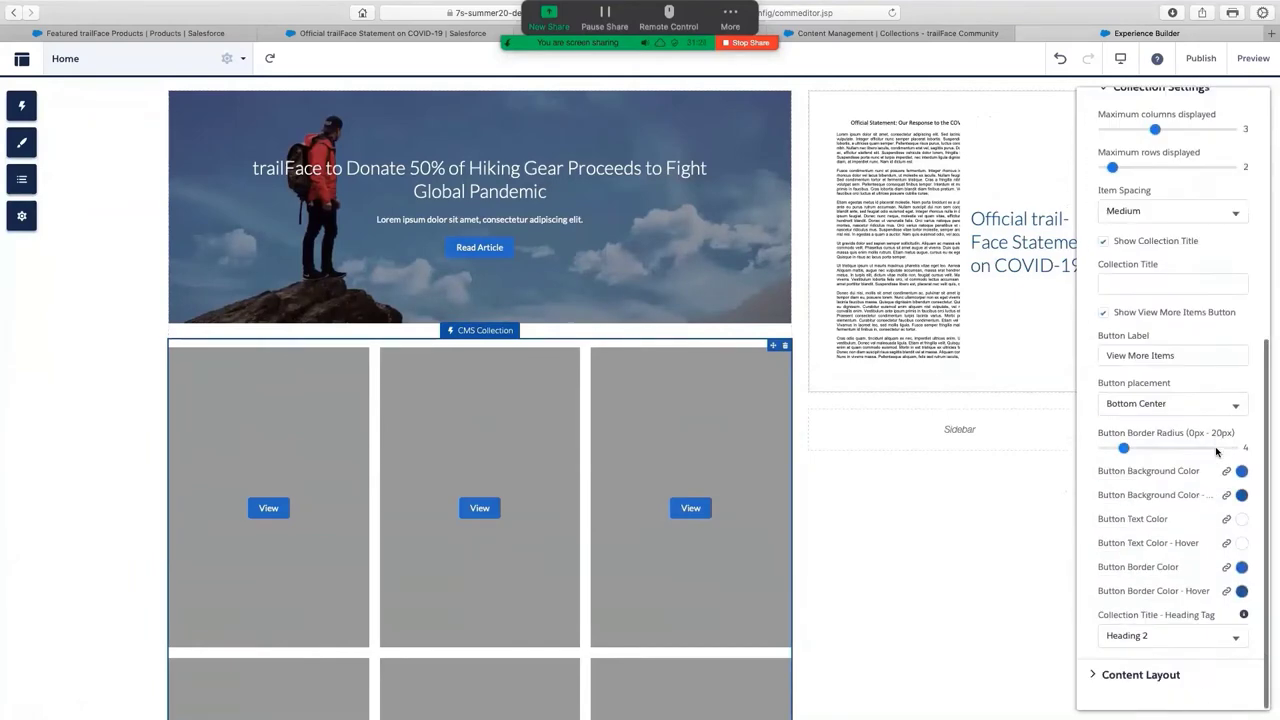
{"action": "scroll", "coordinate": [1216, 452], "scroll_direction": "up", "scroll_amount": 1}
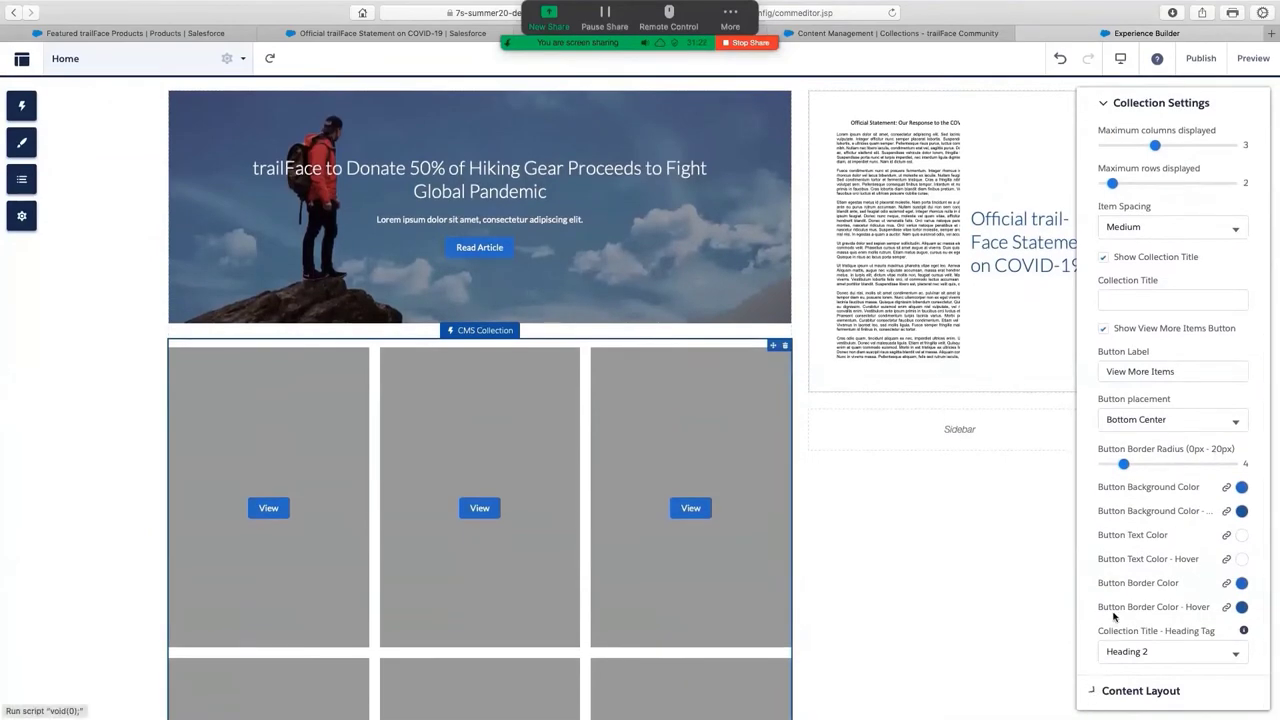
{"action": "scroll", "coordinate": [1113, 616], "scroll_direction": "down", "scroll_amount": 8}
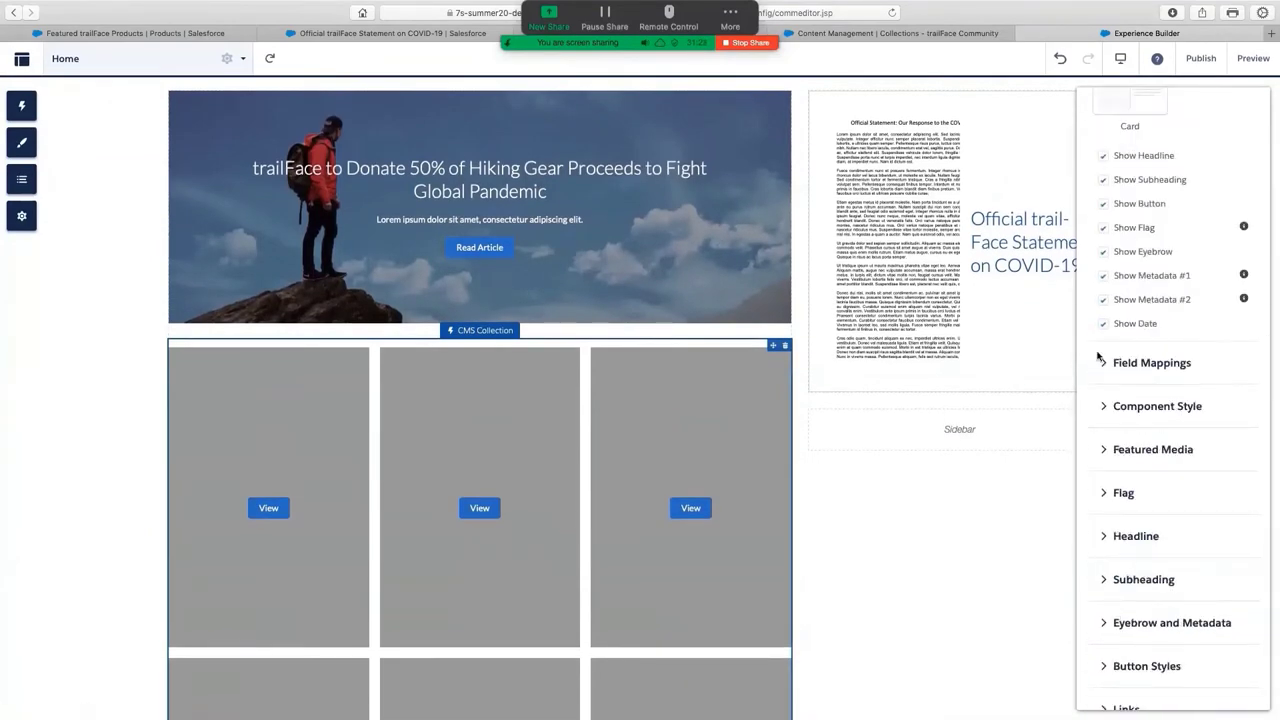
{"action": "left_click", "coordinate": [1101, 366]}
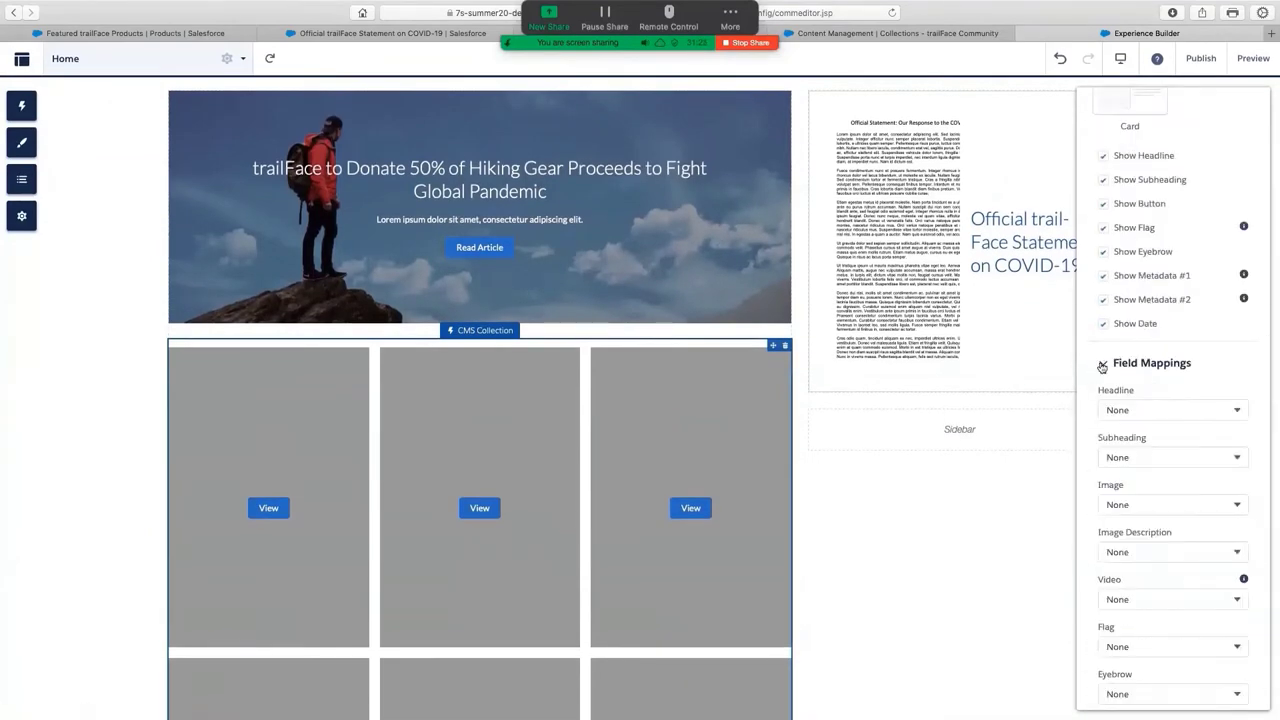
{"action": "left_click", "coordinate": [1175, 507]}
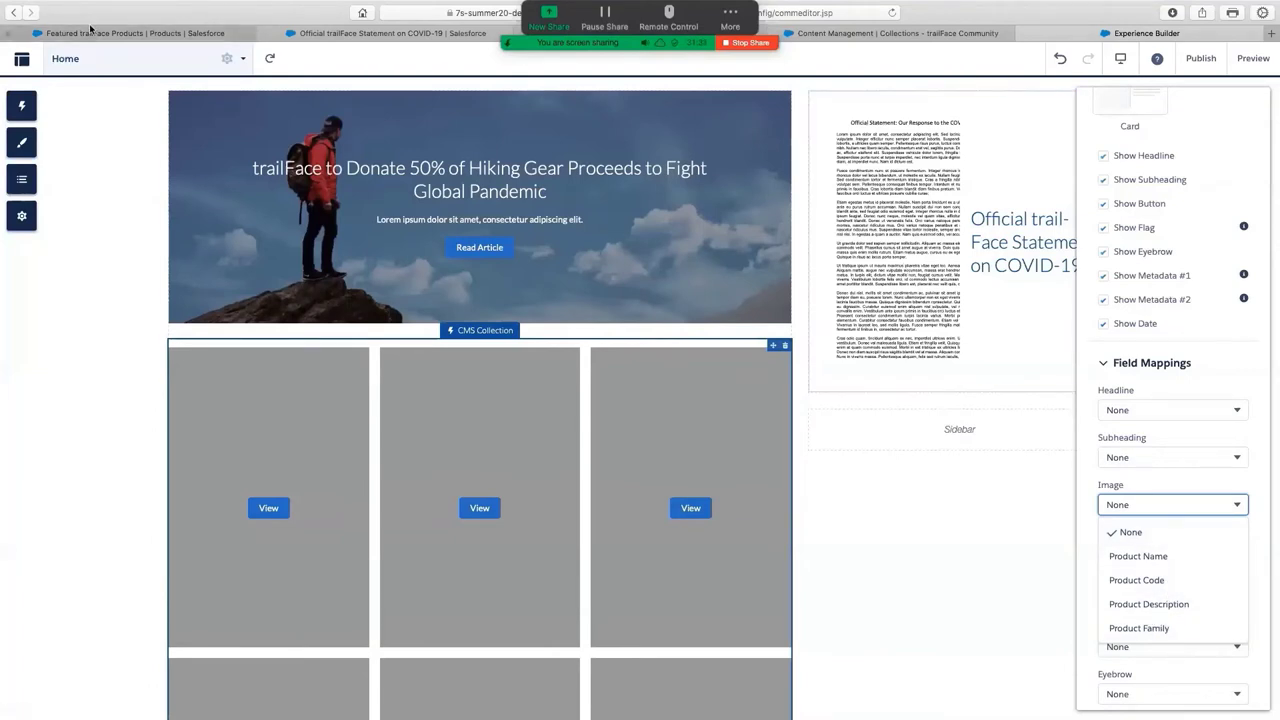
In the Featured trailFace Products list view, remove Product Family and Product Description from the visible fields
{"action": "left_click", "coordinate": [139, 36]}
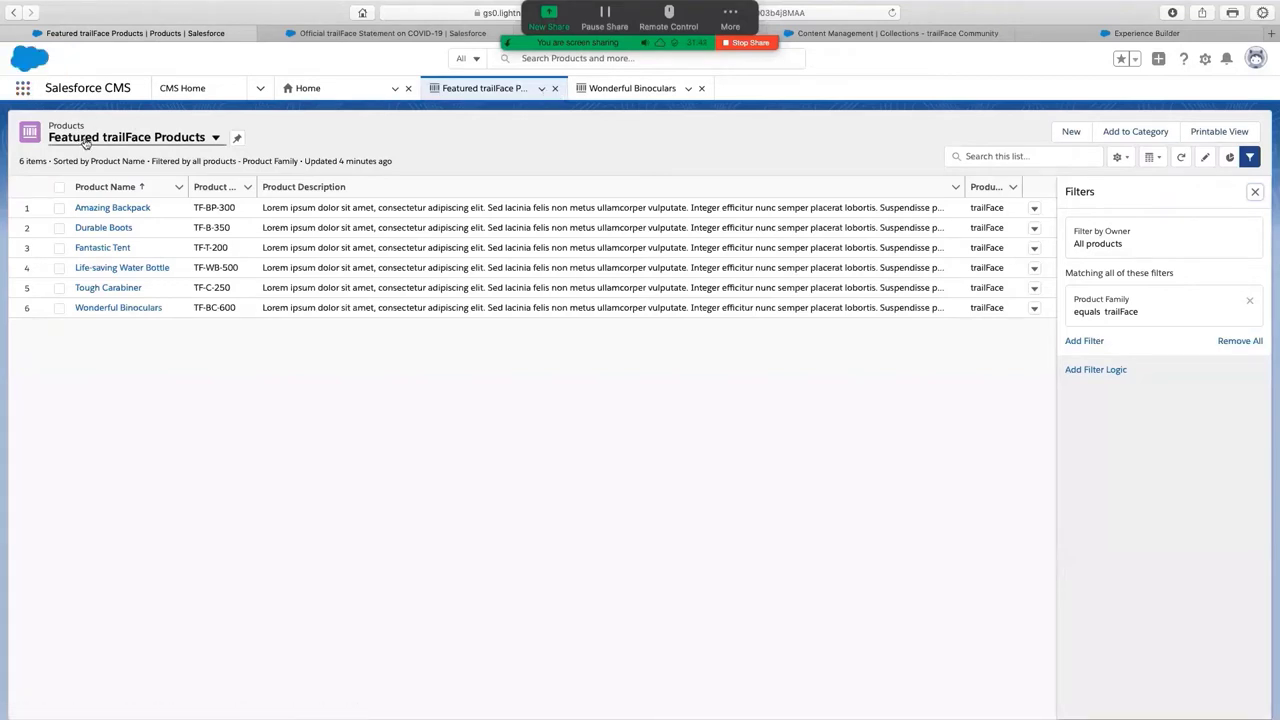
{"action": "left_click", "coordinate": [1116, 159]}
{"action": "left_click", "coordinate": [1092, 321]}
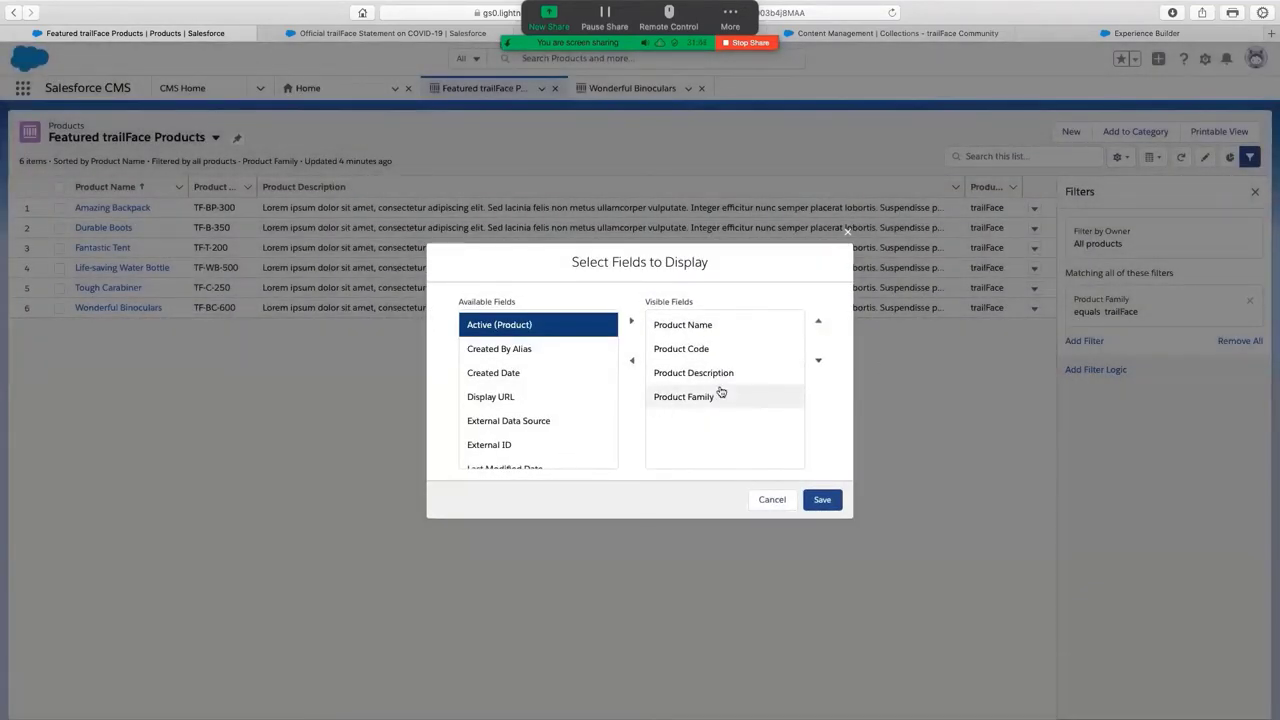
{"action": "left_click", "coordinate": [727, 401]}
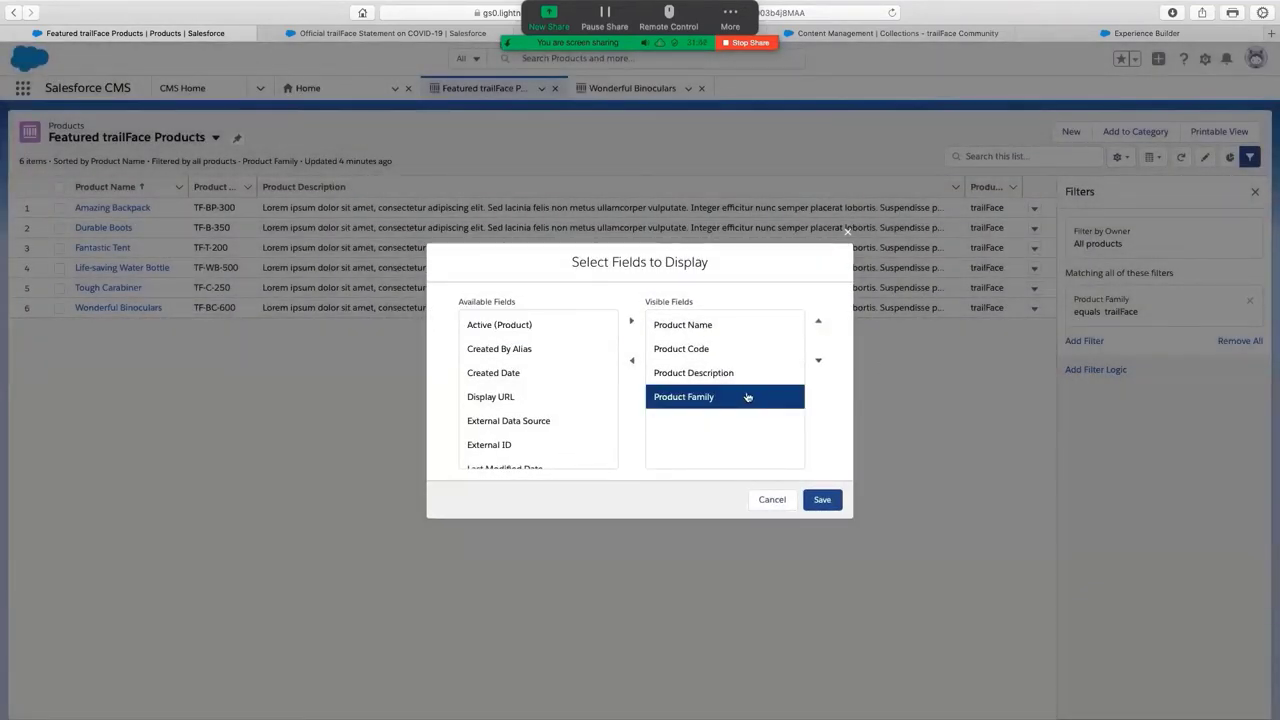
{"action": "left_click", "coordinate": [638, 363]}
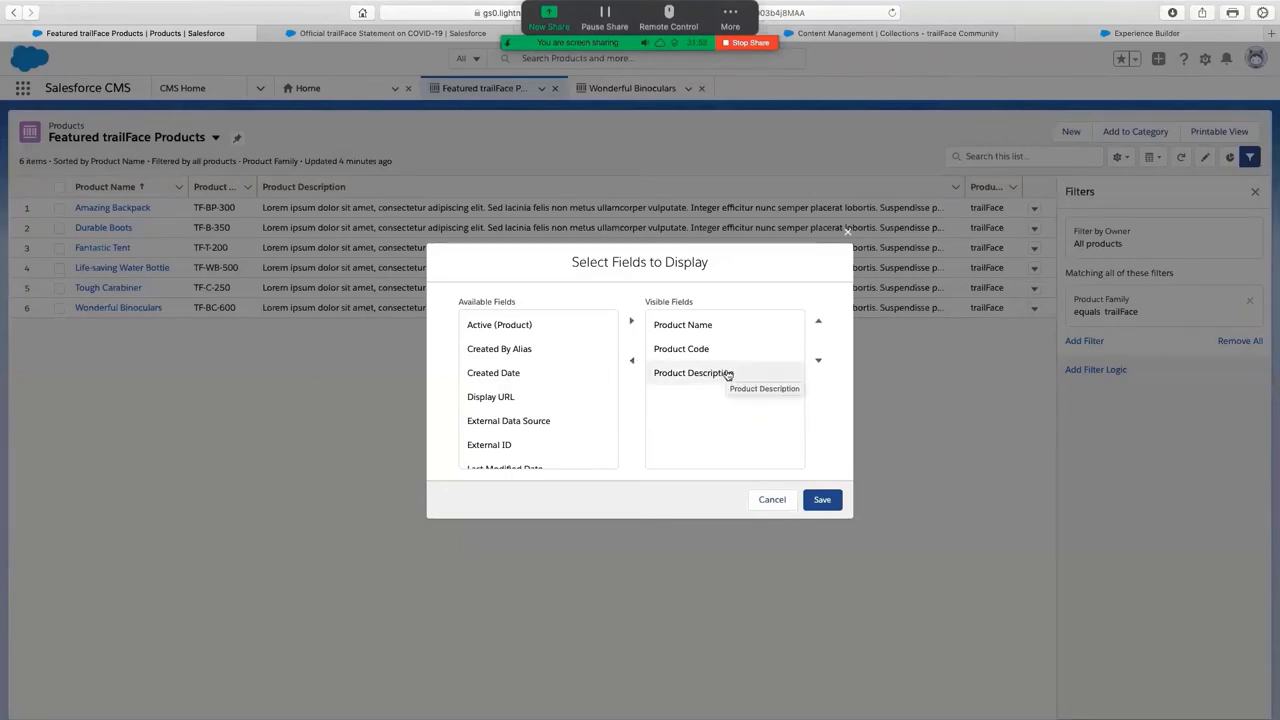
{"action": "left_click", "coordinate": [728, 373]}
{"action": "left_click", "coordinate": [631, 361]}
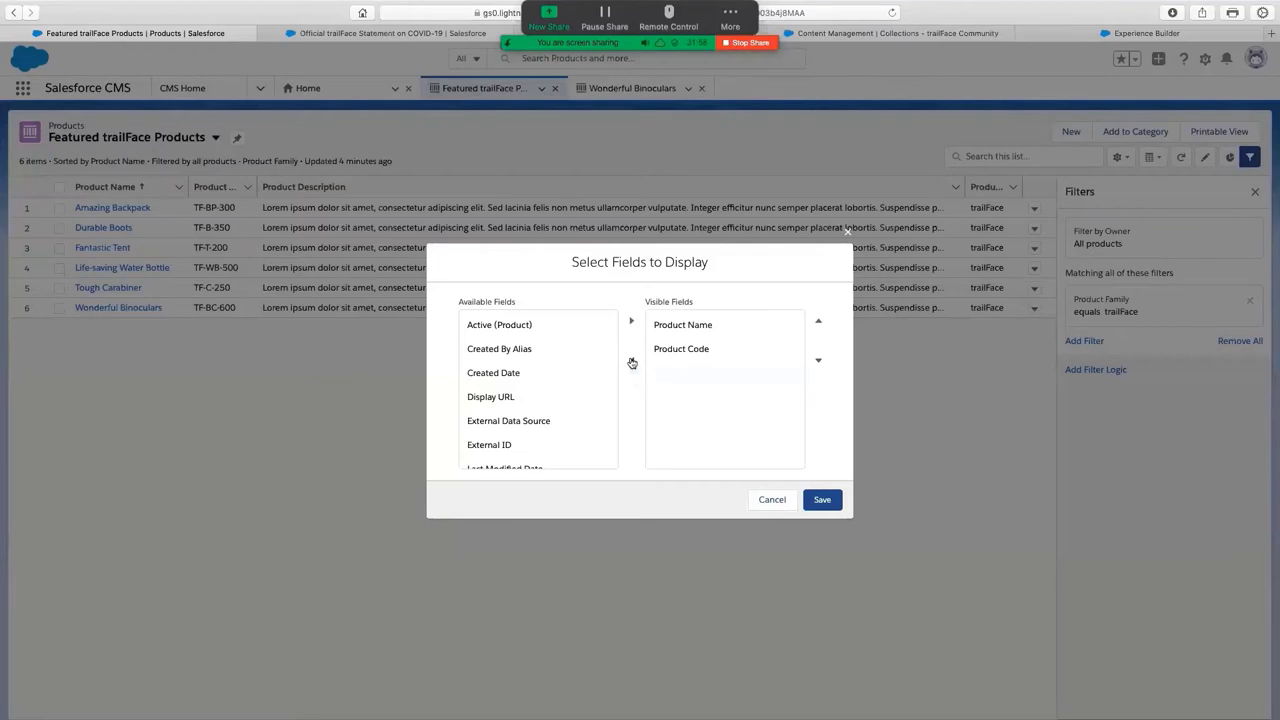
Add Display URL and then Product Description to the list view's visible fields after Product Code, and save the selection
{"action": "scroll", "coordinate": [556, 365], "scroll_direction": "down", "scroll_amount": 2}
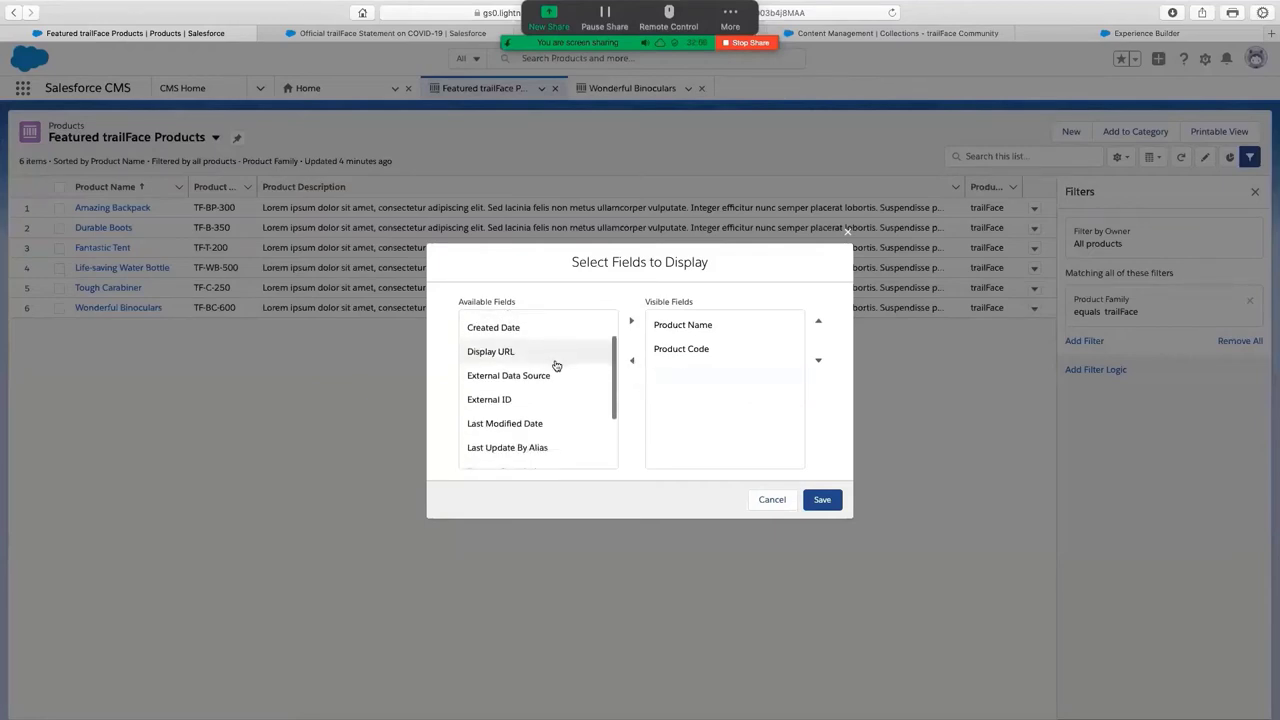
{"action": "left_click", "coordinate": [539, 354]}
{"action": "left_click", "coordinate": [631, 321]}
{"action": "scroll", "coordinate": [543, 380], "scroll_direction": "down", "scroll_amount": 3}
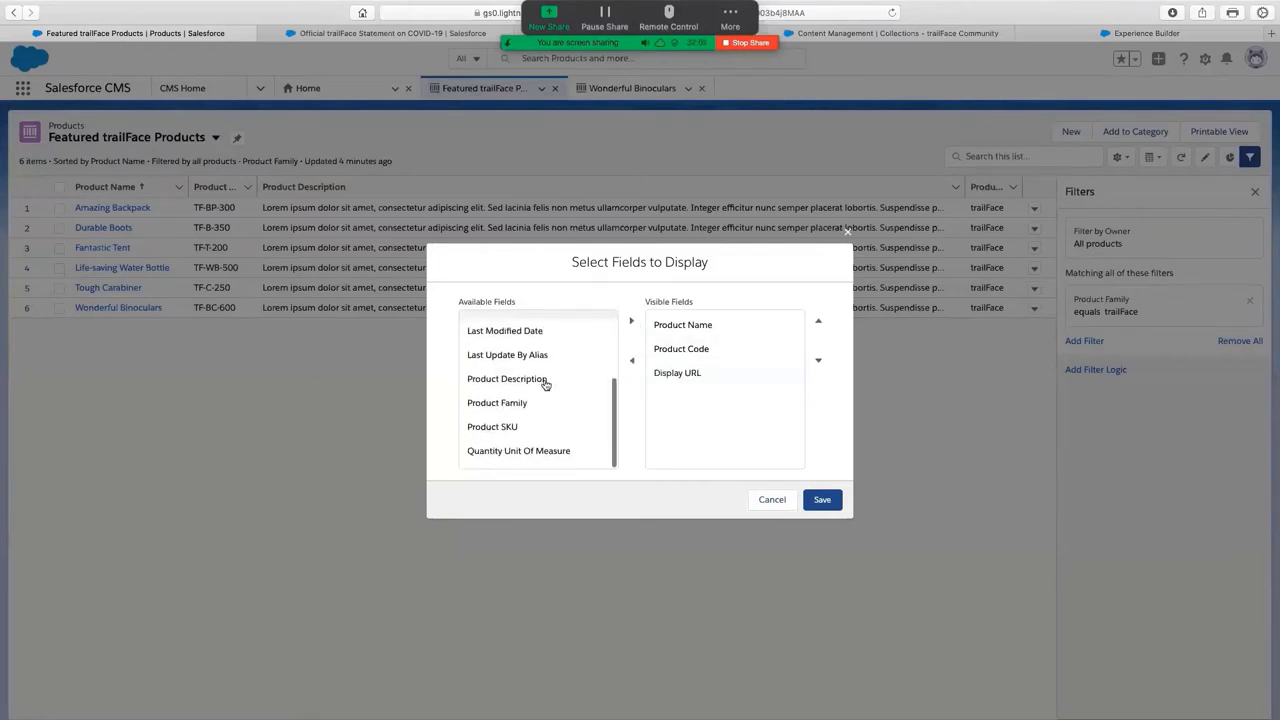
{"action": "scroll", "coordinate": [543, 394], "scroll_direction": "up", "scroll_amount": 3}
{"action": "scroll", "coordinate": [550, 429], "scroll_direction": "up", "scroll_amount": 1}
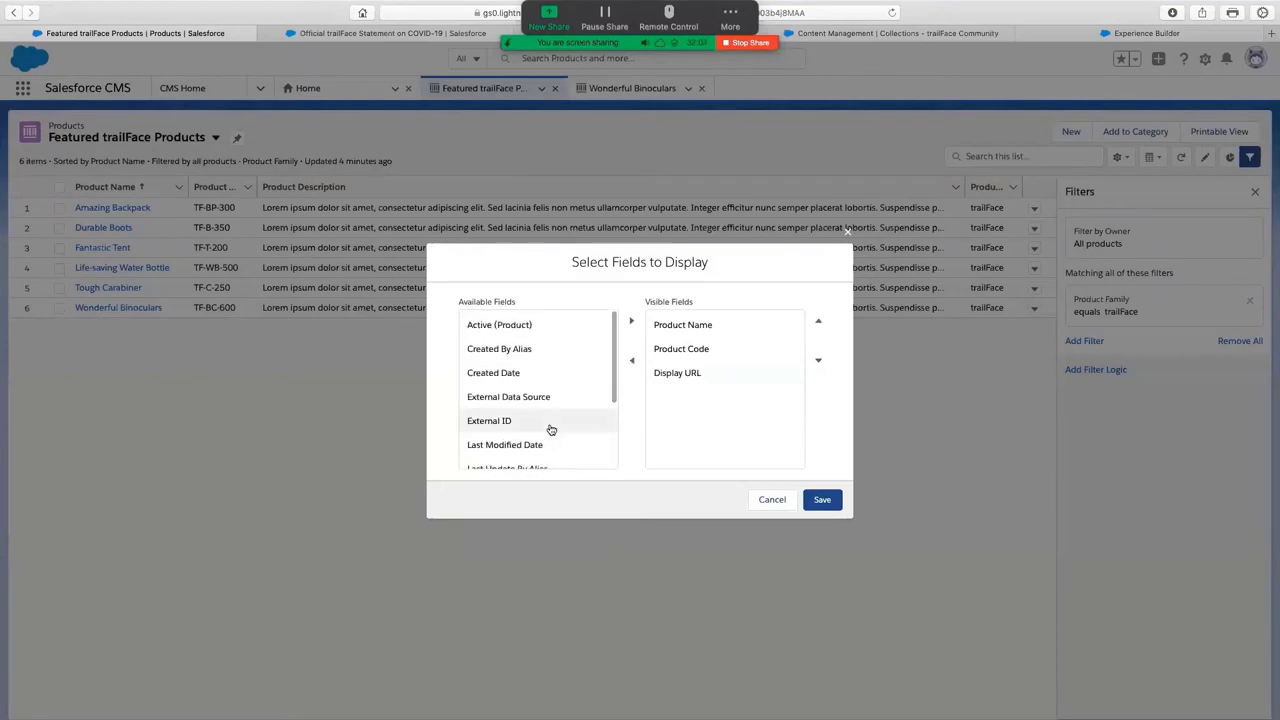
{"action": "scroll", "coordinate": [550, 429], "scroll_direction": "down", "scroll_amount": 5}
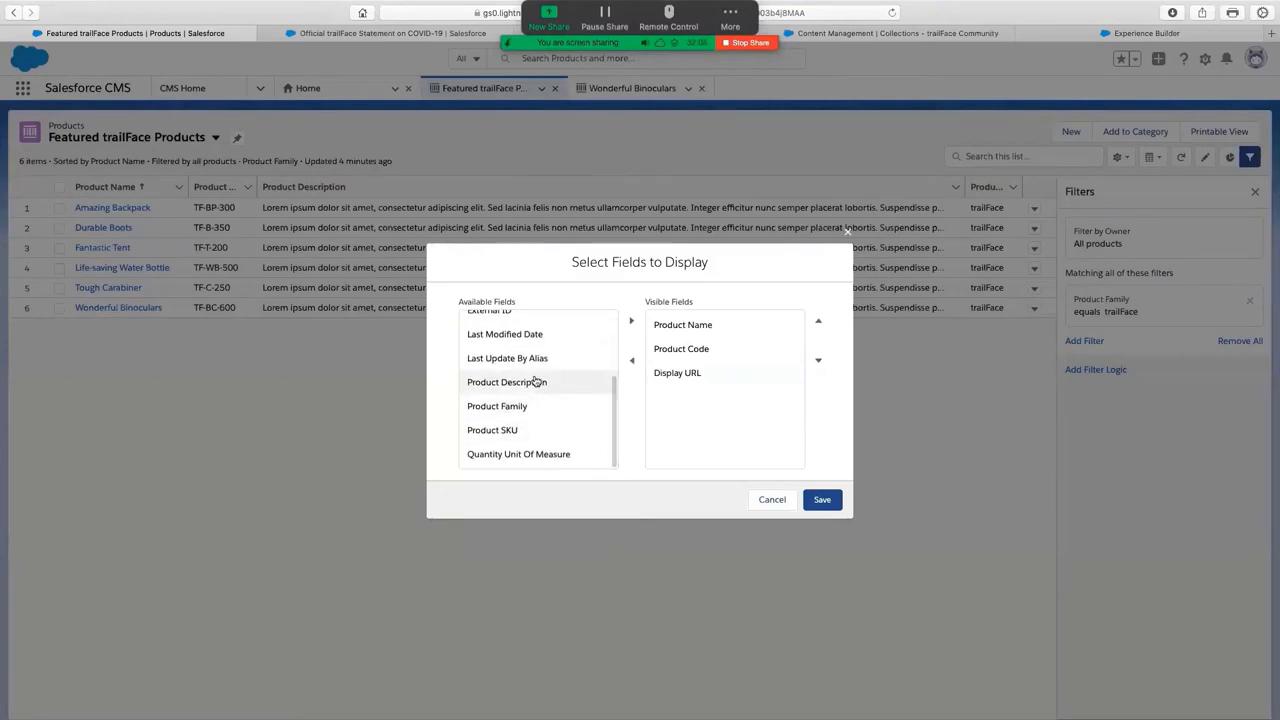
{"action": "left_click", "coordinate": [535, 381]}
{"action": "left_click", "coordinate": [632, 322]}
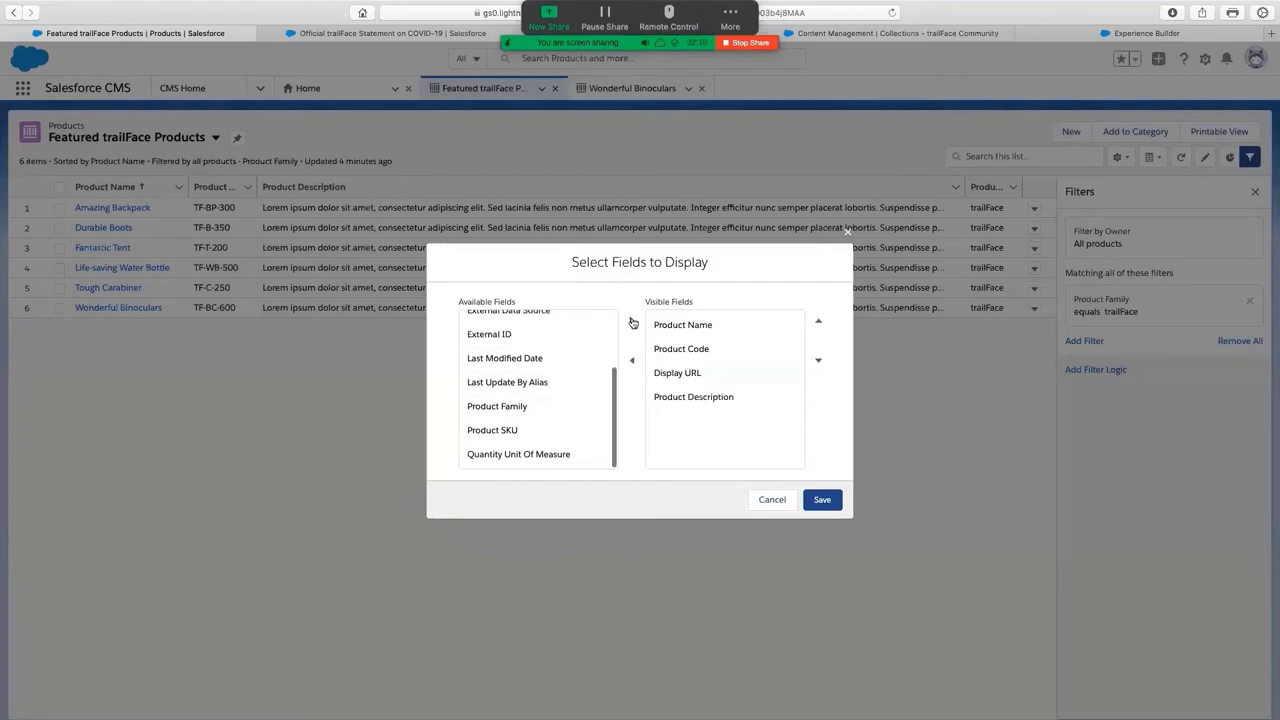
{"action": "left_click", "coordinate": [825, 505]}
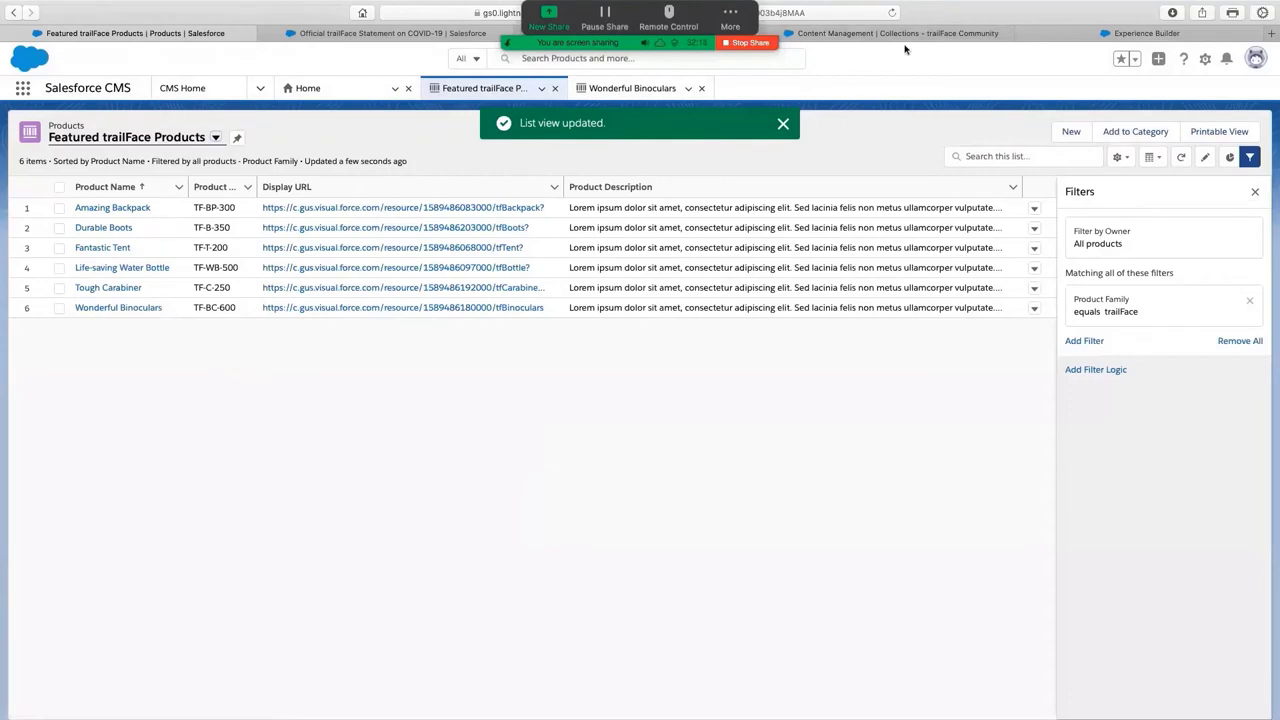
Return to Experience Builder, refresh the Home page and bring the CMS Collection component into view
{"action": "left_click", "coordinate": [1114, 35]}
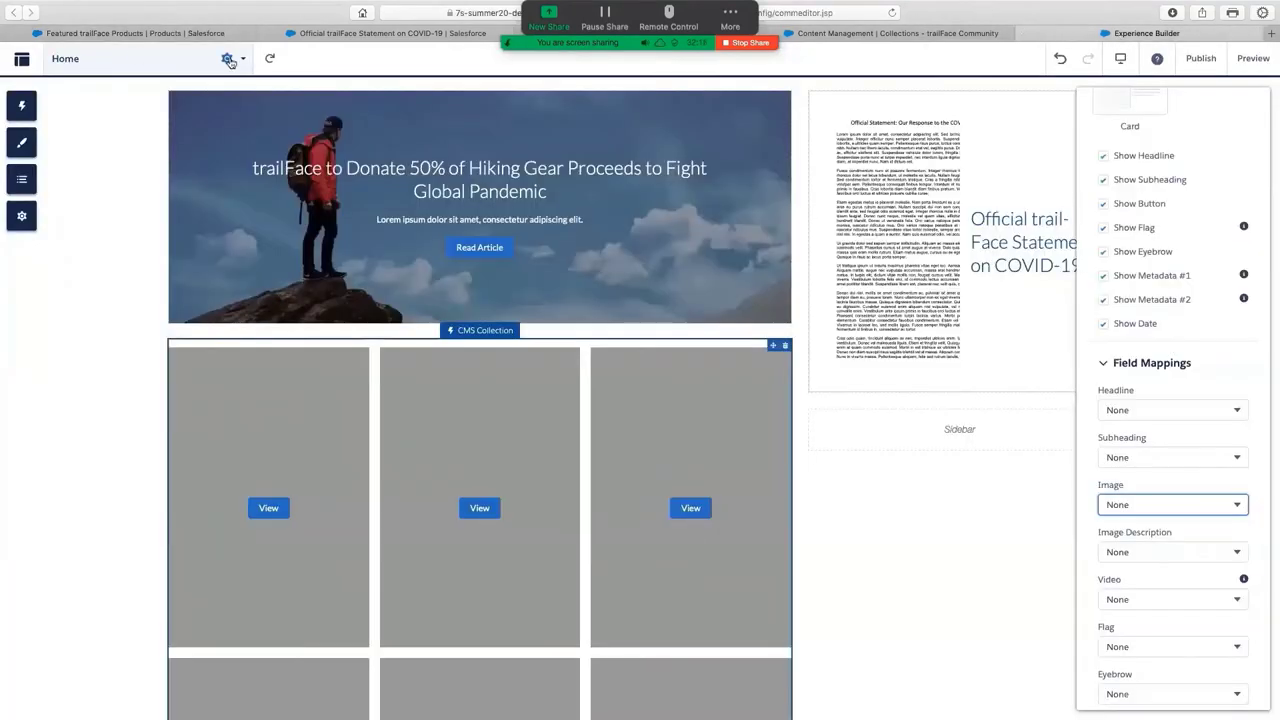
{"action": "left_click", "coordinate": [268, 59]}
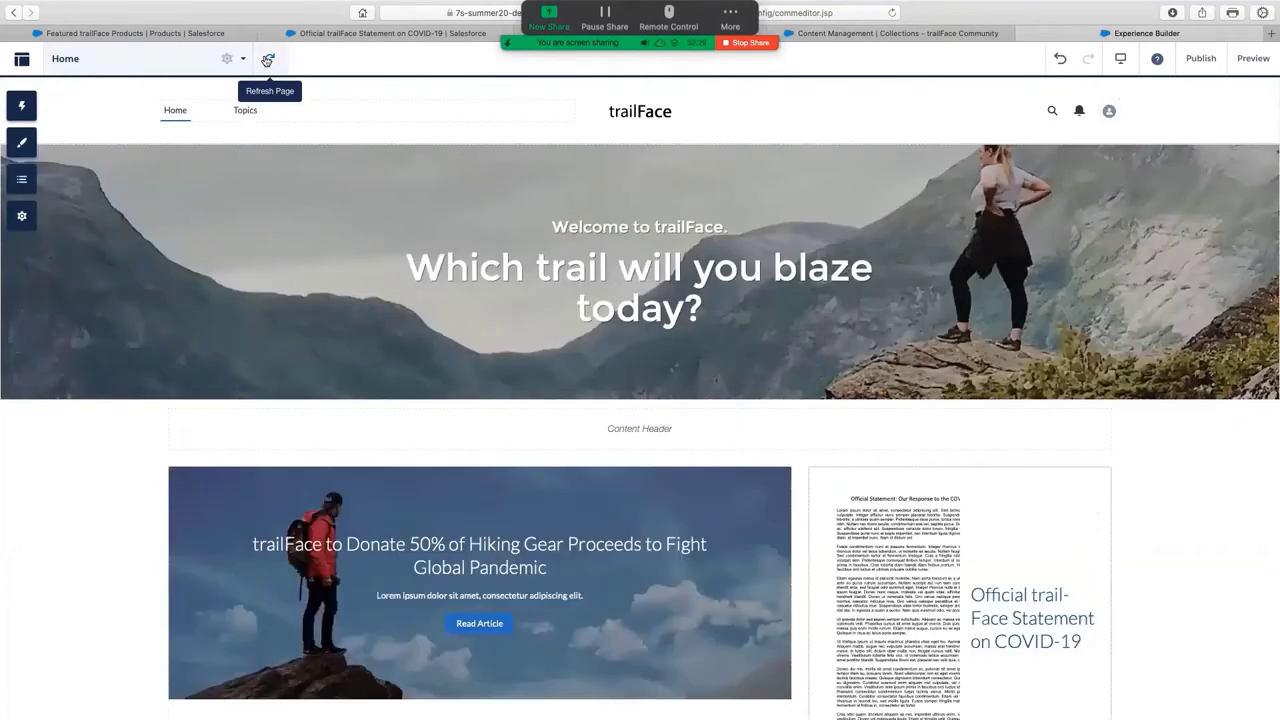
{"action": "scroll", "coordinate": [420, 190], "scroll_direction": "down", "scroll_amount": 3}
{"action": "scroll", "coordinate": [399, 214], "scroll_direction": "down", "scroll_amount": 5}
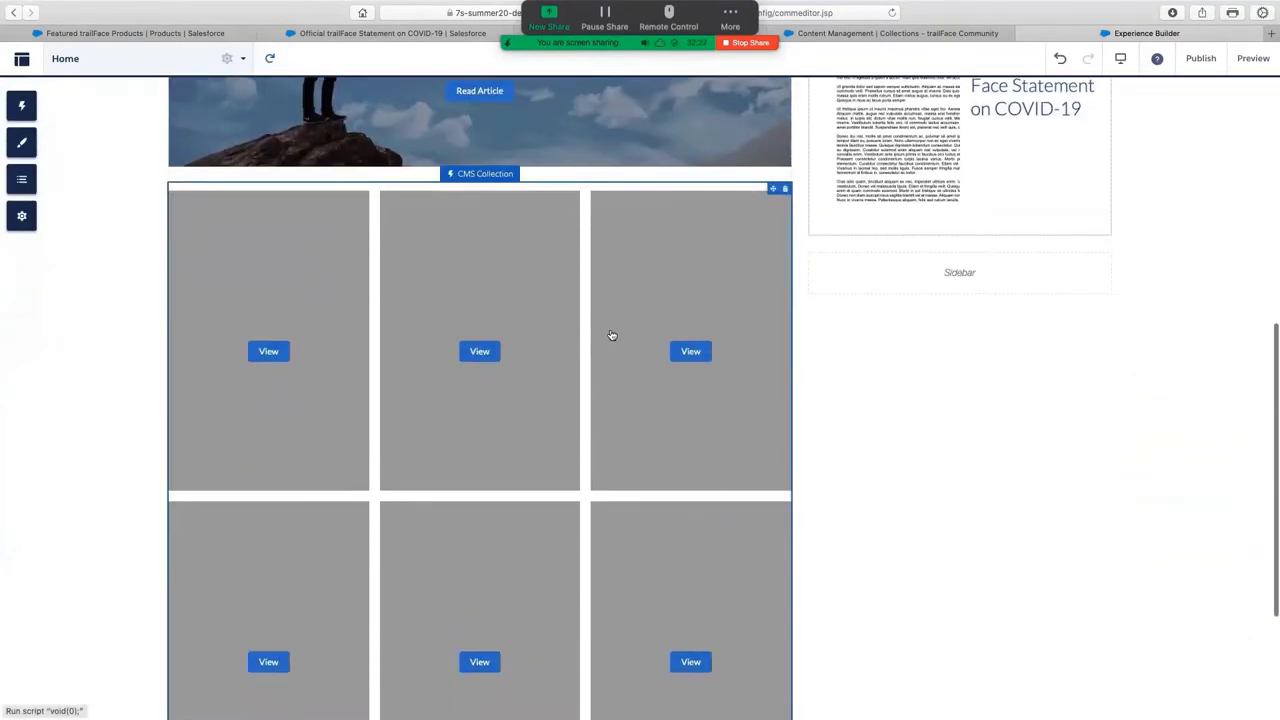
Check which product fields the CMS Collection's Image field mapping offers
{"action": "left_click", "coordinate": [615, 334]}
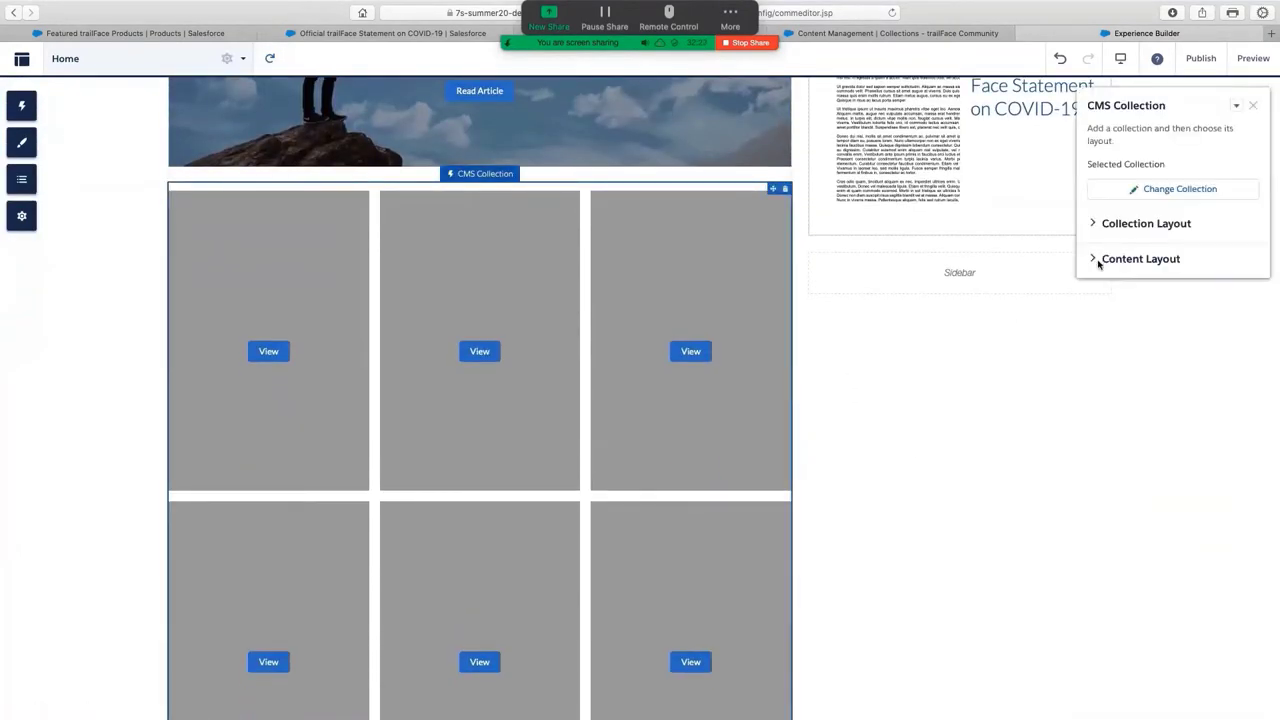
{"action": "left_click", "coordinate": [1098, 270]}
{"action": "scroll", "coordinate": [1150, 350], "scroll_direction": "down", "scroll_amount": 4}
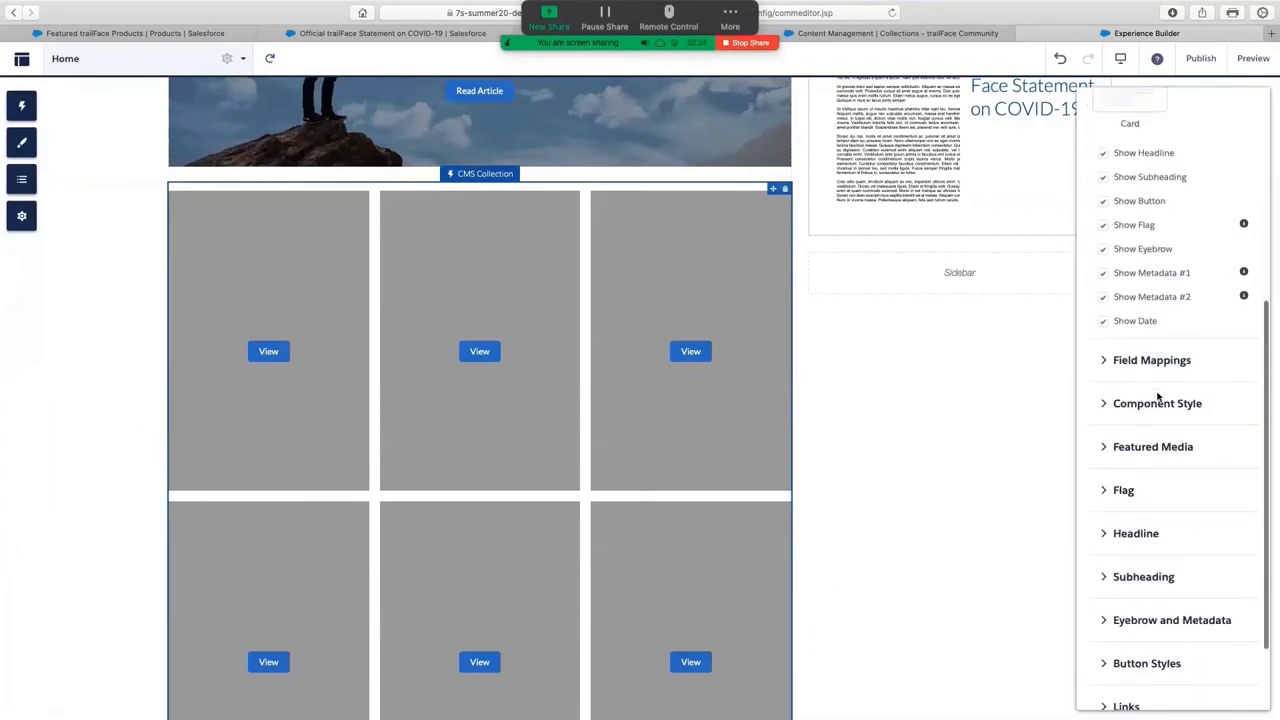
{"action": "scroll", "coordinate": [1150, 340], "scroll_direction": "down", "scroll_amount": 2}
{"action": "left_click", "coordinate": [1106, 264]}
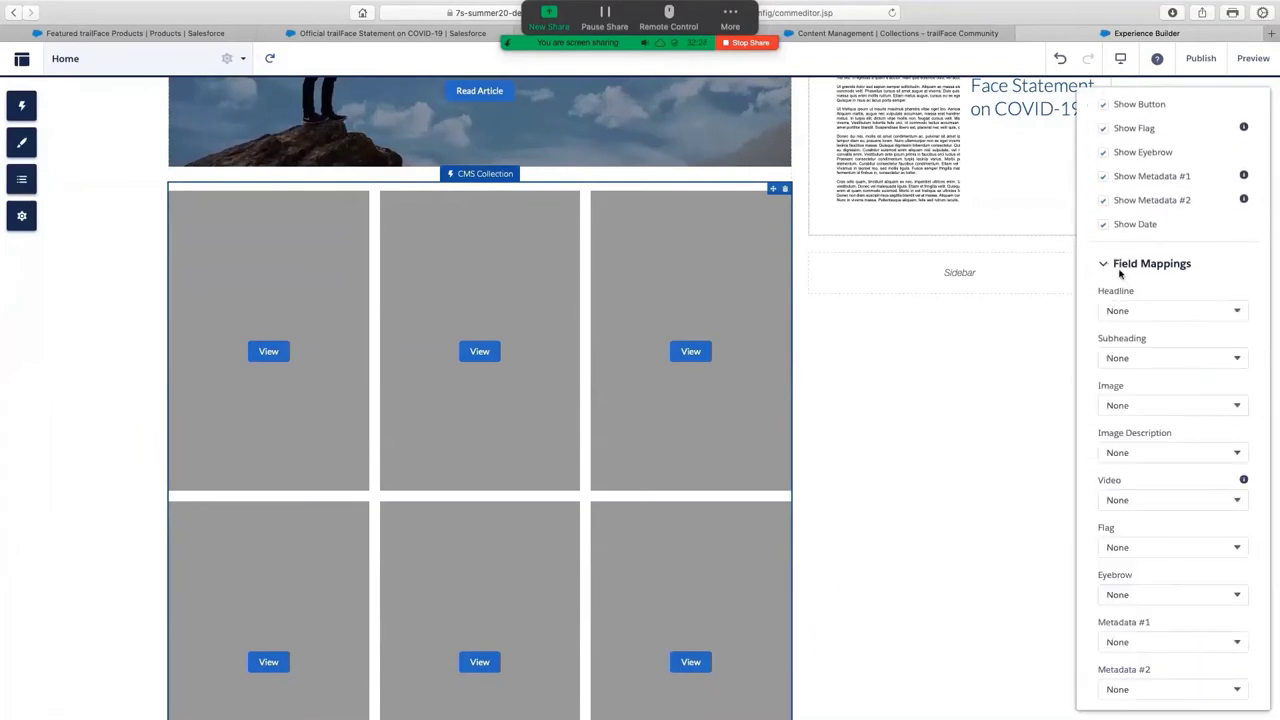
{"action": "left_click", "coordinate": [1203, 405]}
{"action": "scroll", "coordinate": [1205, 498], "scroll_direction": "down", "scroll_amount": 2}
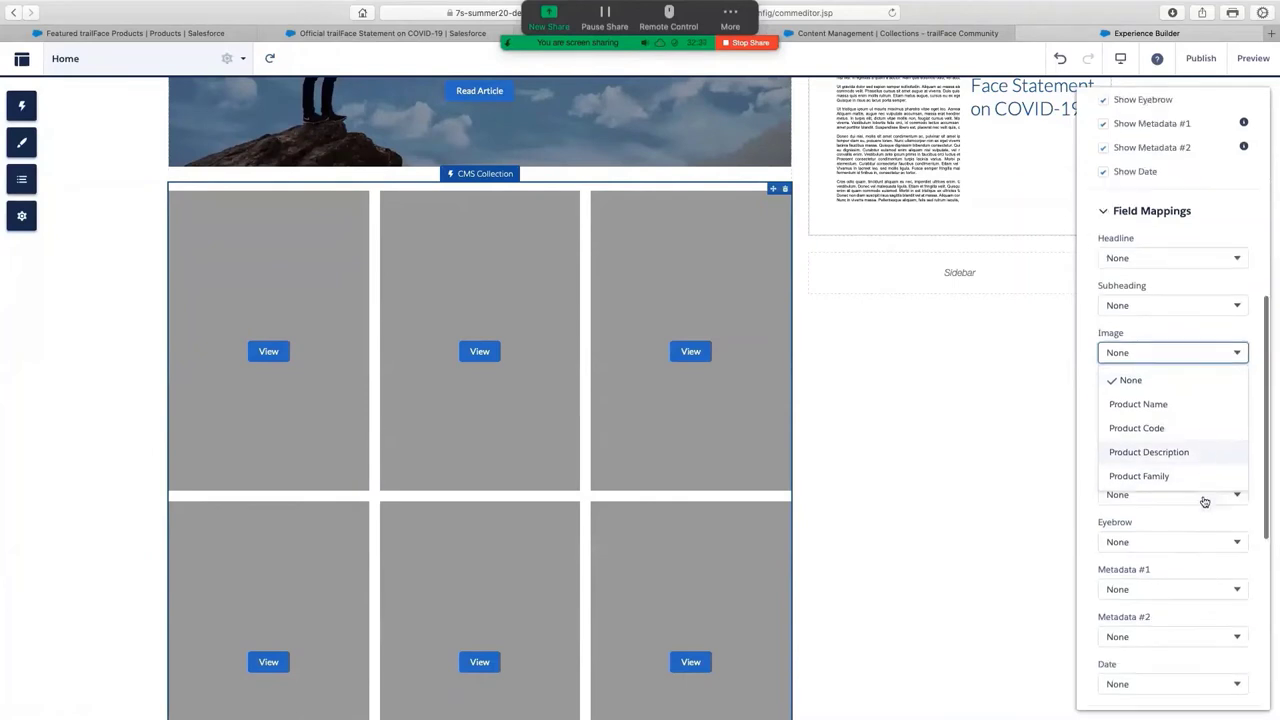
Reload the builder page and map the Featured Products collection's Image field to Display URL
{"action": "left_click", "coordinate": [889, 14]}
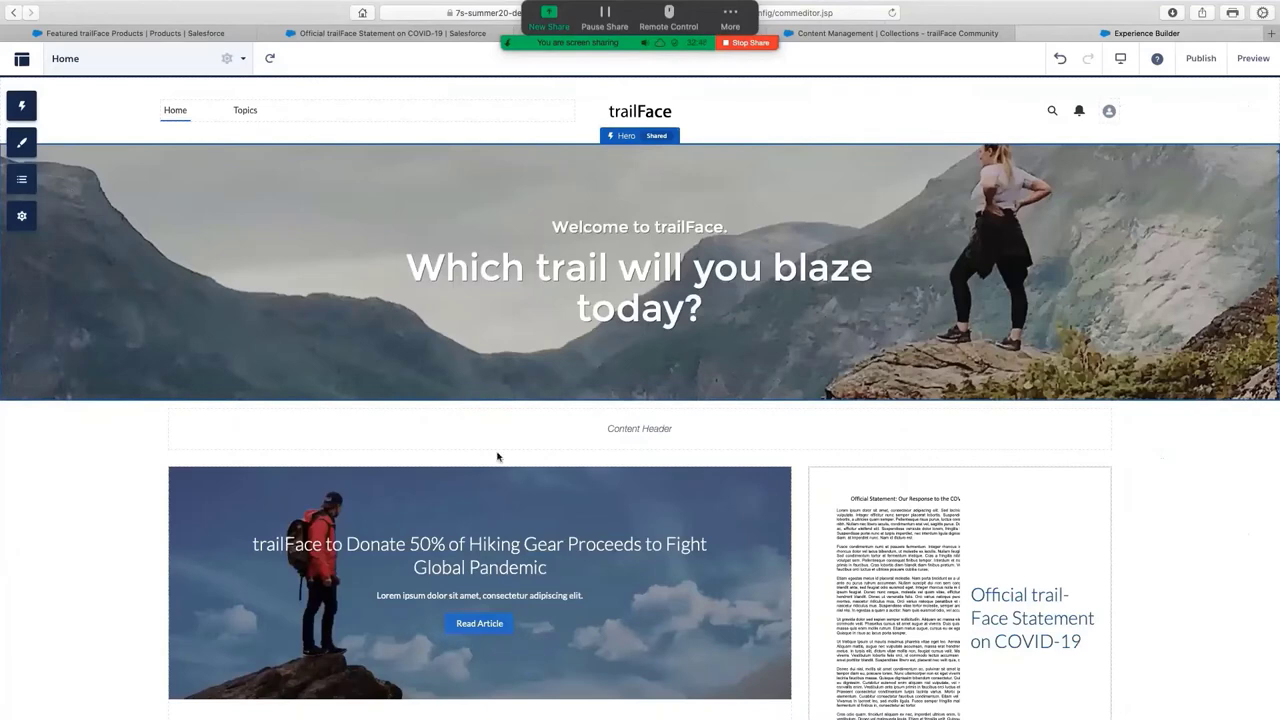
{"action": "scroll", "coordinate": [500, 455], "scroll_direction": "down", "scroll_amount": 5}
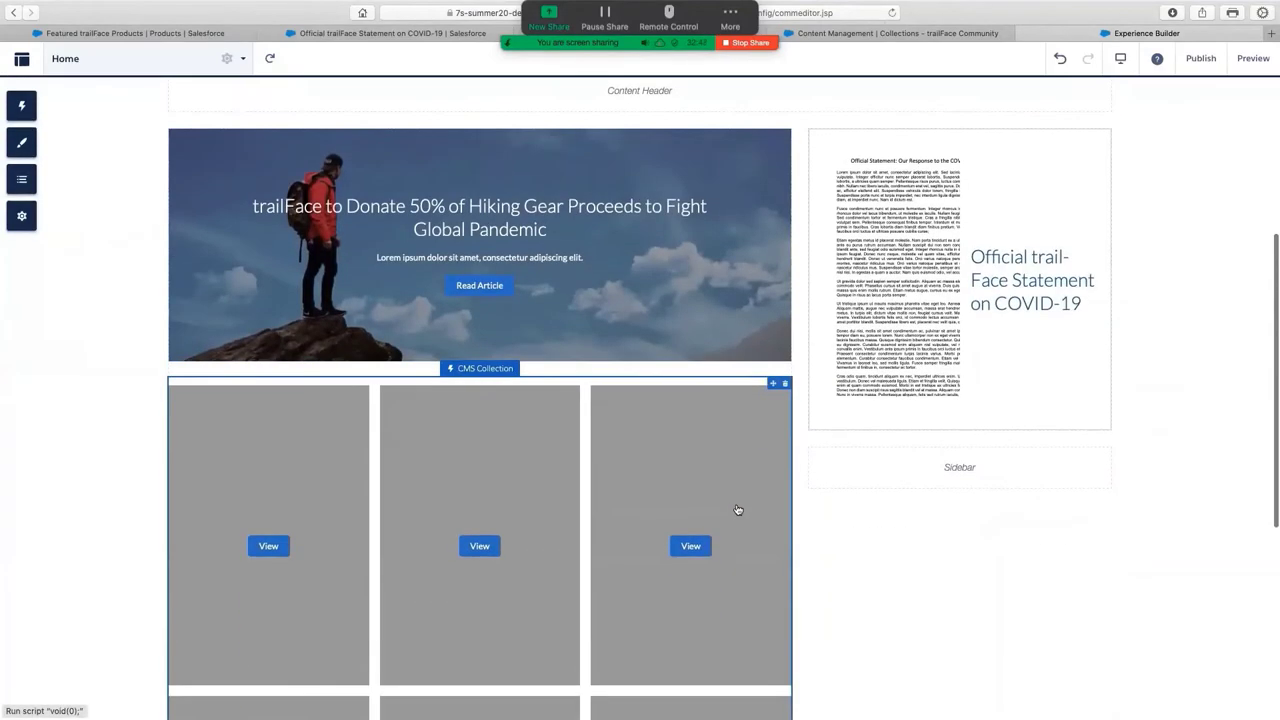
{"action": "left_click", "coordinate": [652, 489]}
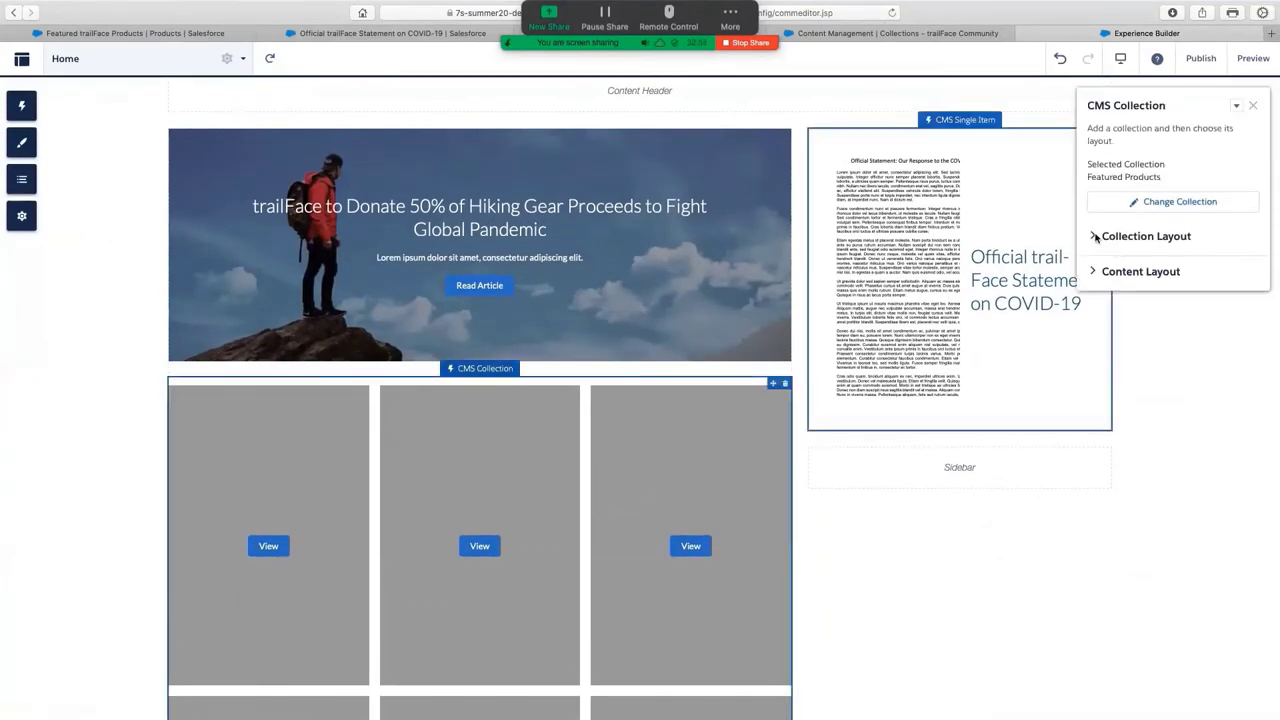
{"action": "left_click", "coordinate": [1097, 272]}
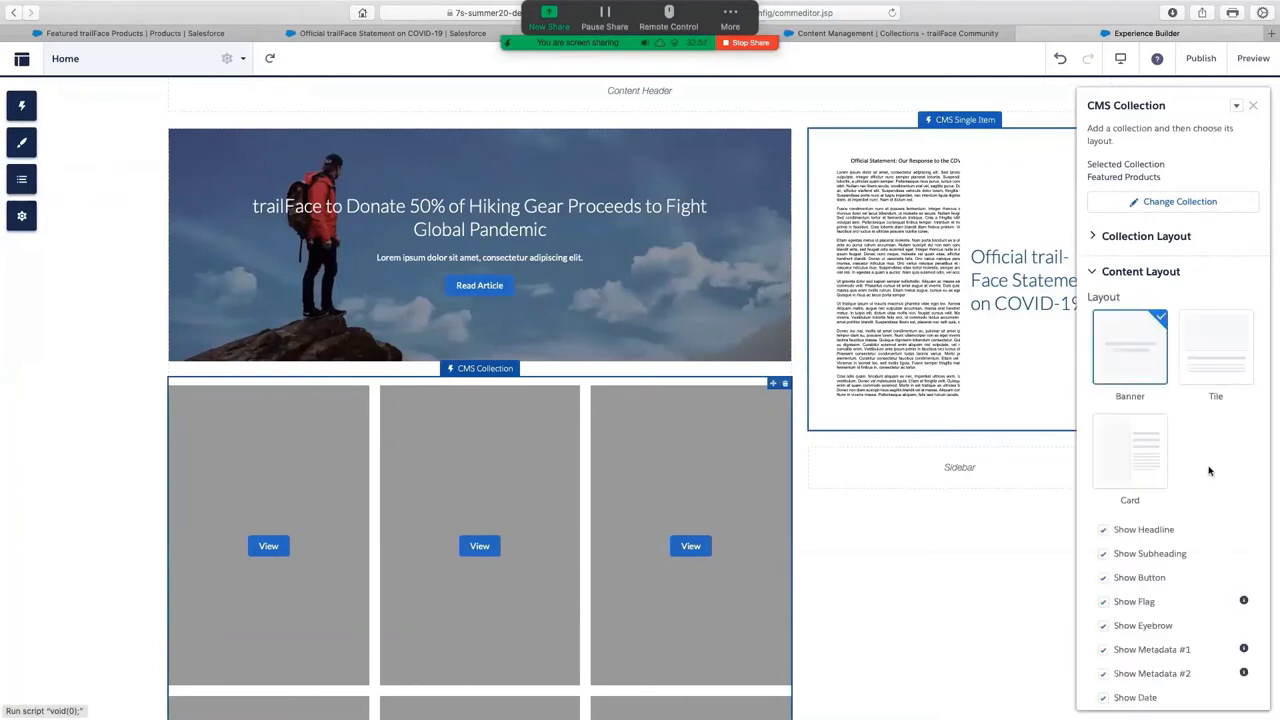
{"action": "scroll", "coordinate": [1207, 468], "scroll_direction": "down", "scroll_amount": 5}
{"action": "left_click", "coordinate": [1104, 320]}
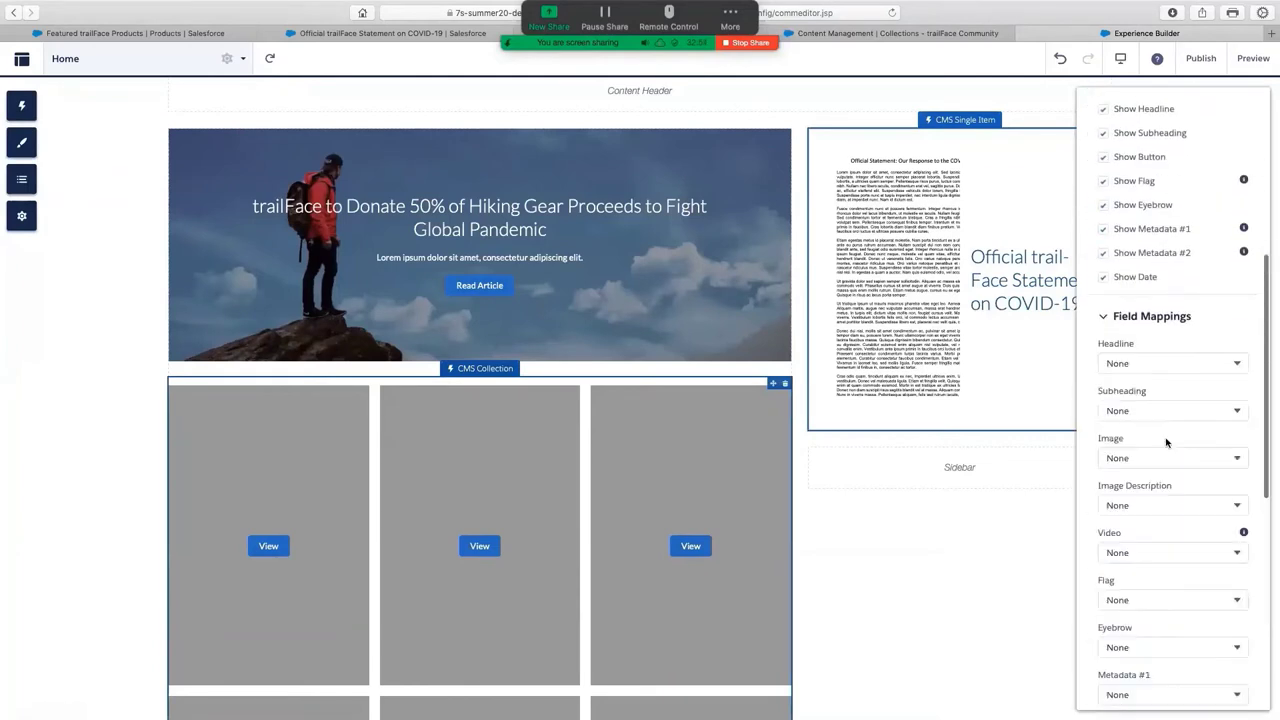
{"action": "left_click", "coordinate": [1148, 459]}
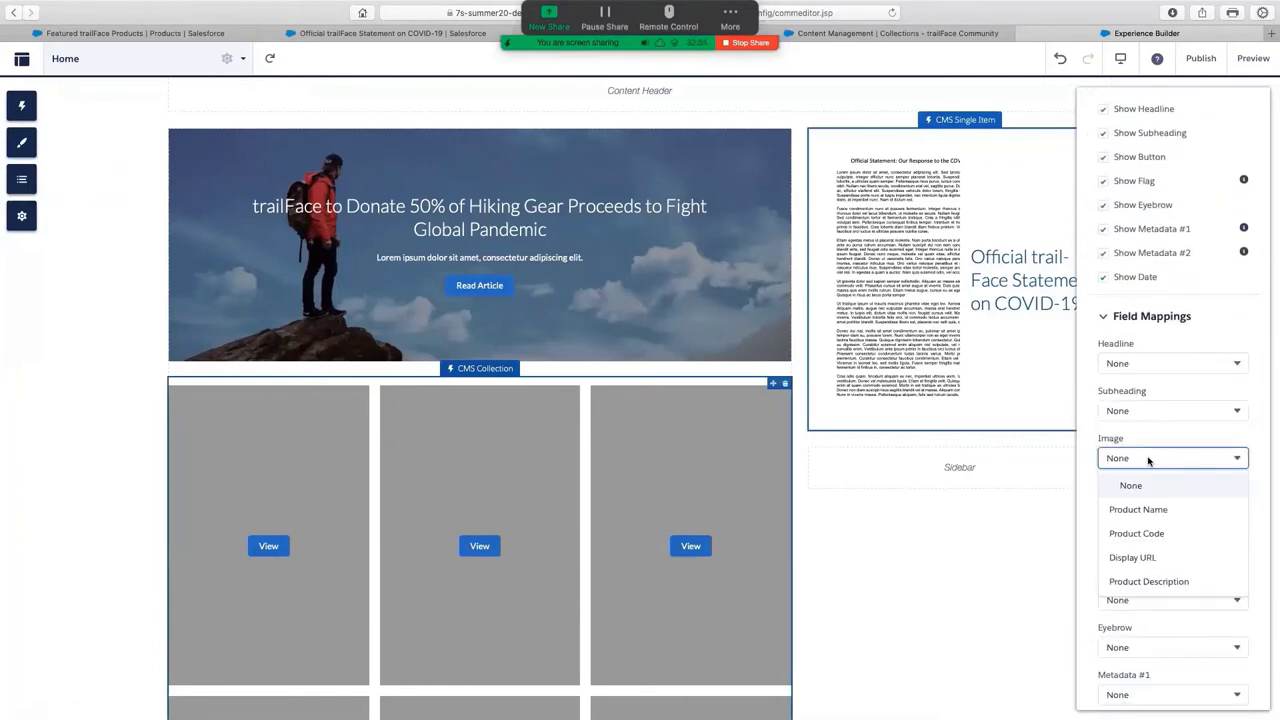
{"action": "left_click", "coordinate": [1157, 558]}
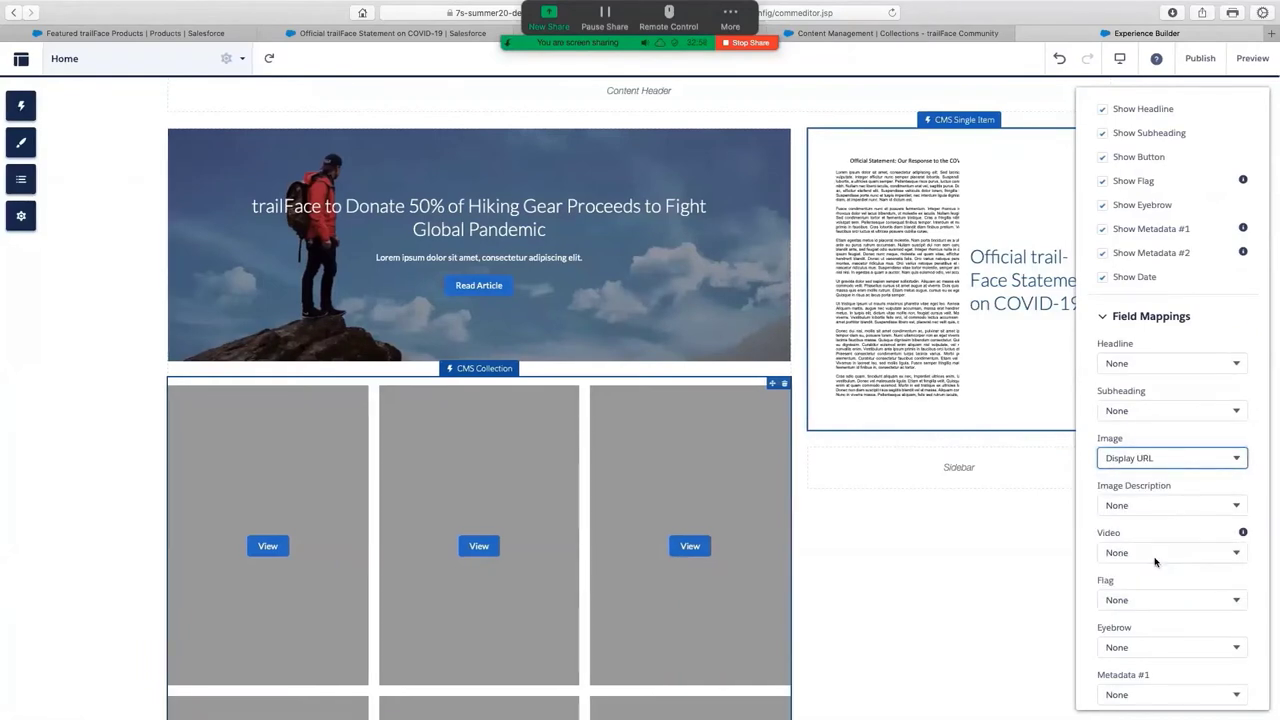
{"action": "left_click", "coordinate": [1028, 521]}
{"action": "scroll", "coordinate": [1028, 522], "scroll_direction": "down", "scroll_amount": 5}
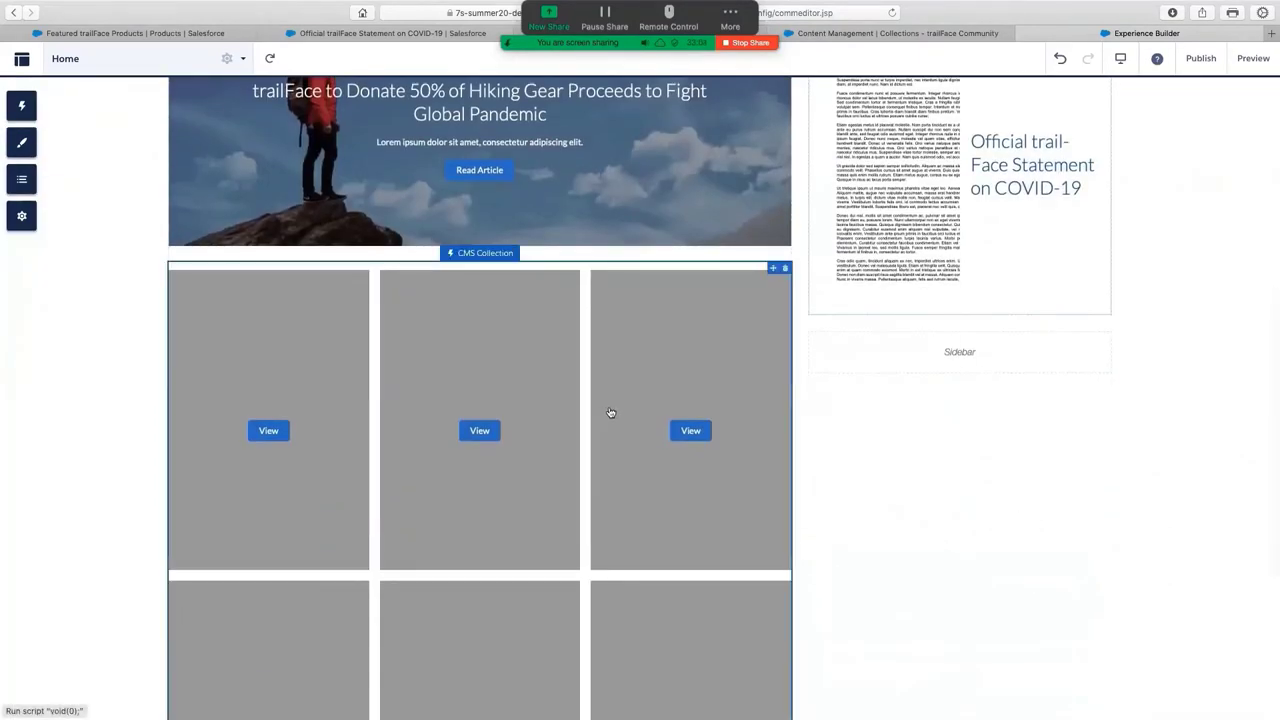
{"action": "left_click", "coordinate": [22, 216]}
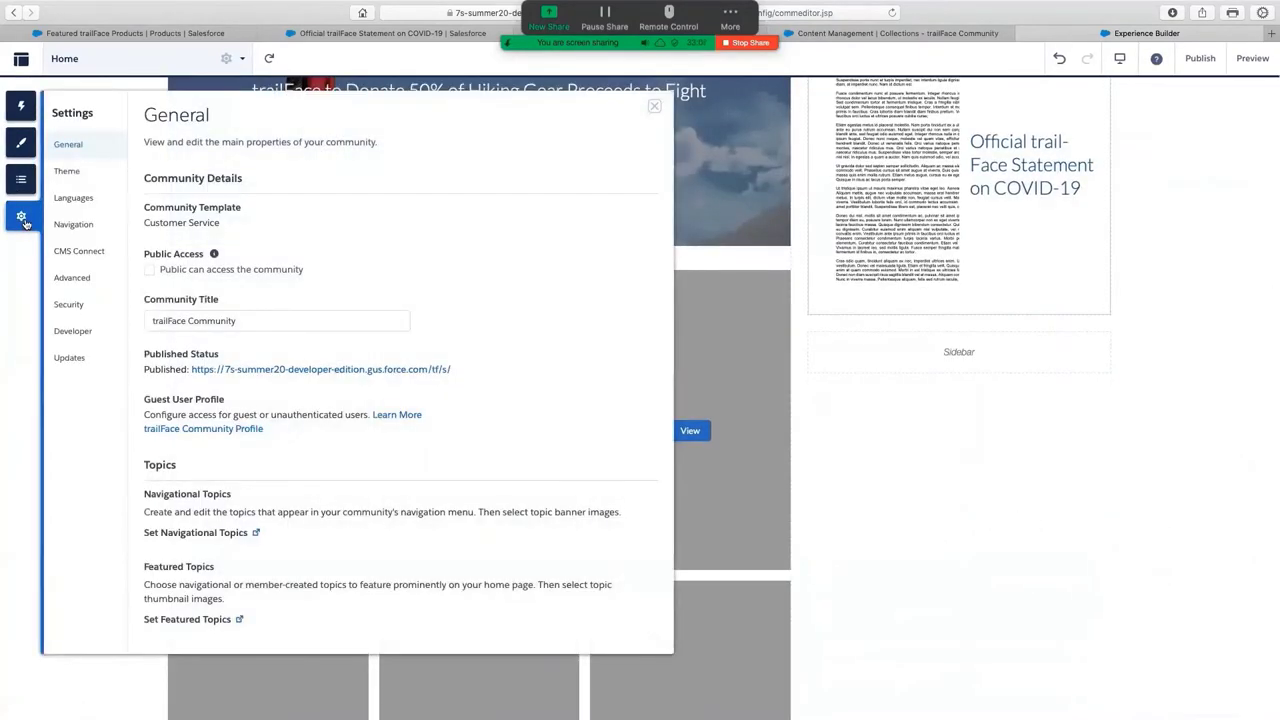
{"action": "left_click", "coordinate": [68, 311]}
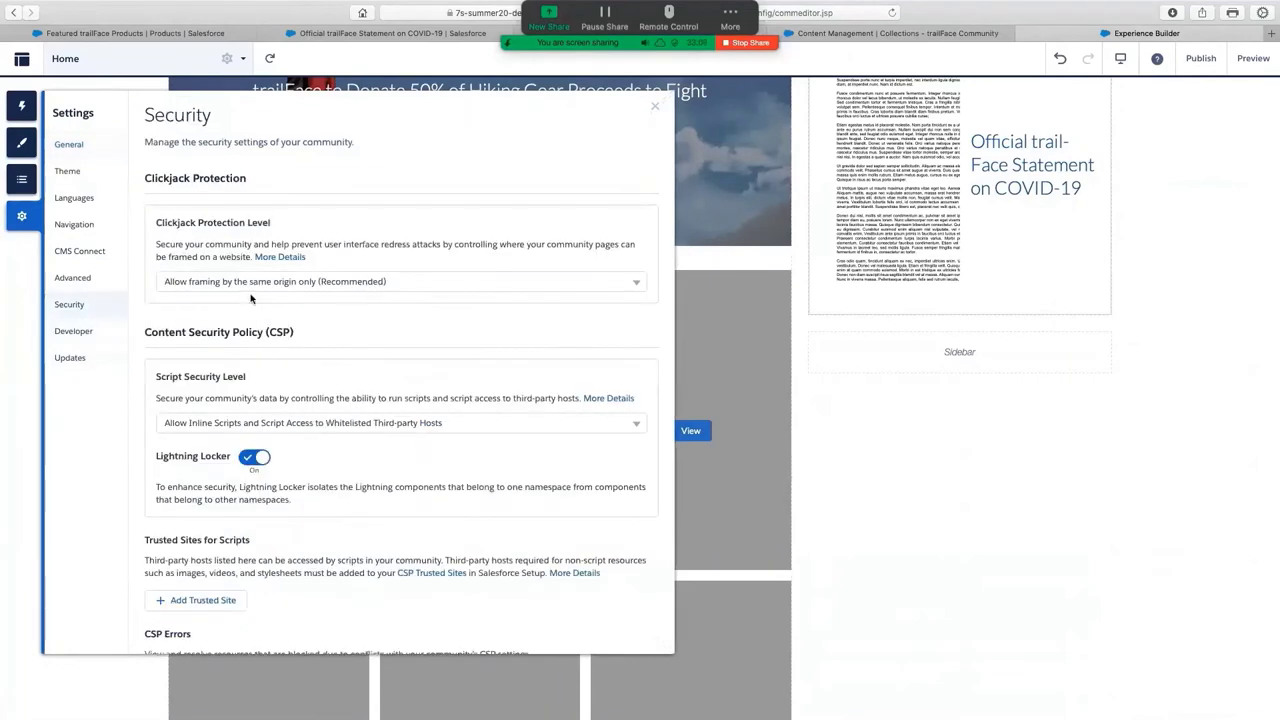
{"action": "scroll", "coordinate": [251, 628], "scroll_direction": "down", "scroll_amount": 3}
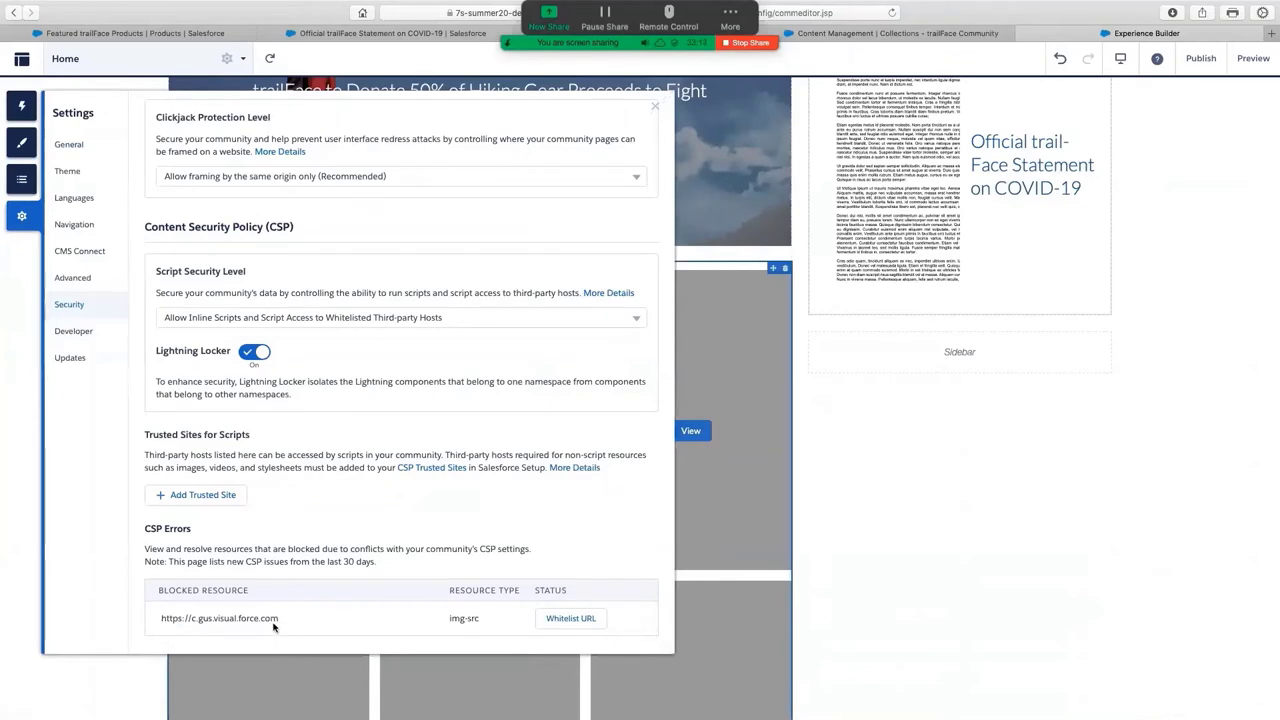
{"action": "left_click", "coordinate": [570, 619]}
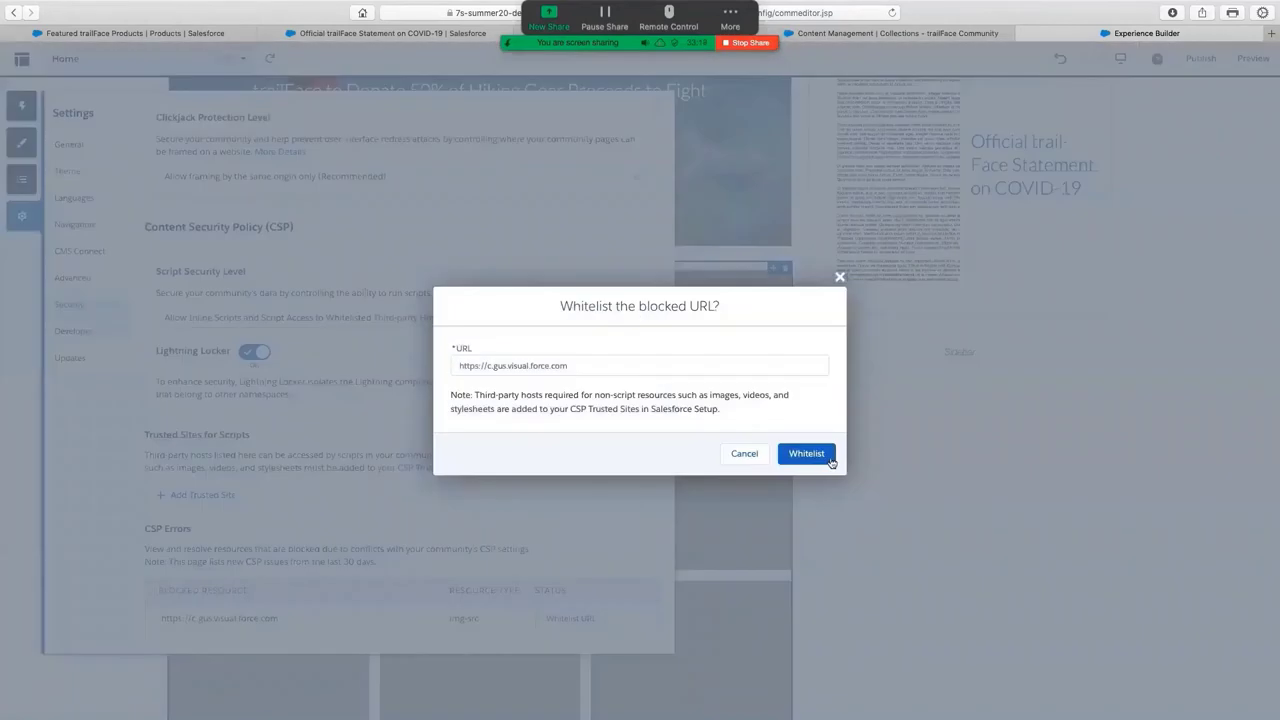
{"action": "left_click", "coordinate": [829, 458]}
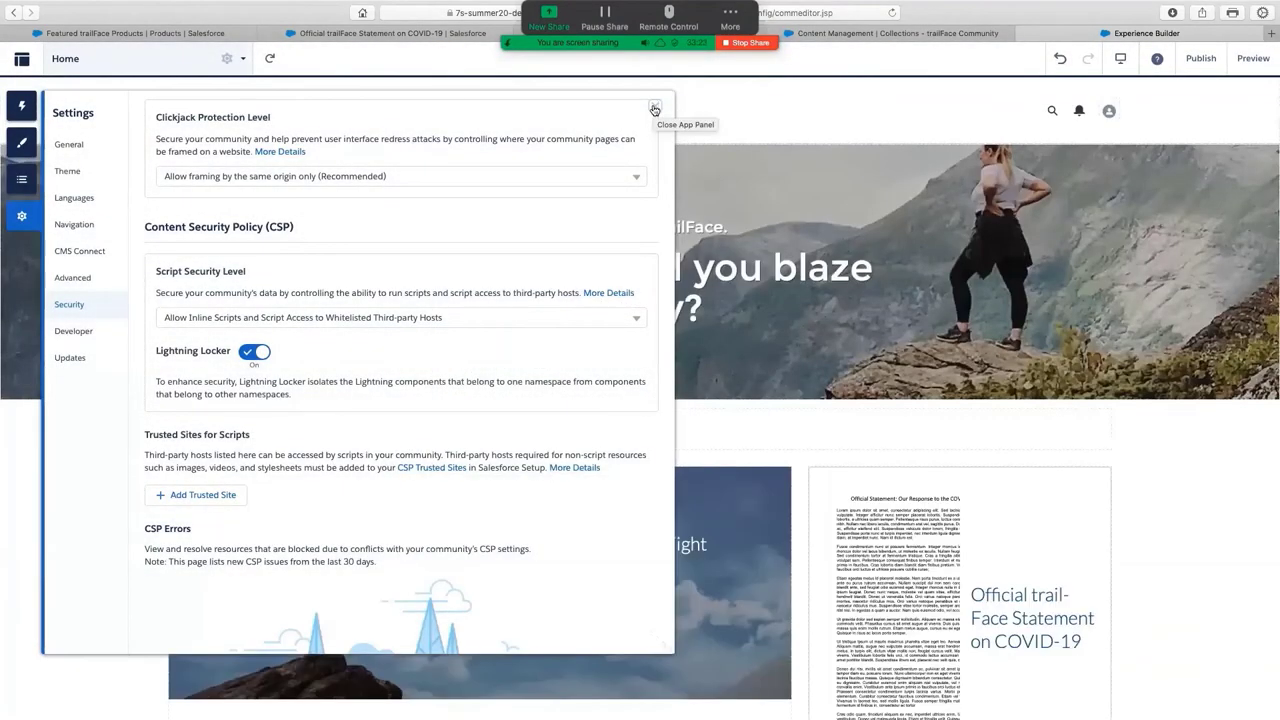
{"action": "left_click", "coordinate": [655, 109]}
Map the Featured Products collection's Headline field to Product Name
{"action": "scroll", "coordinate": [790, 460], "scroll_direction": "down", "scroll_amount": 5}
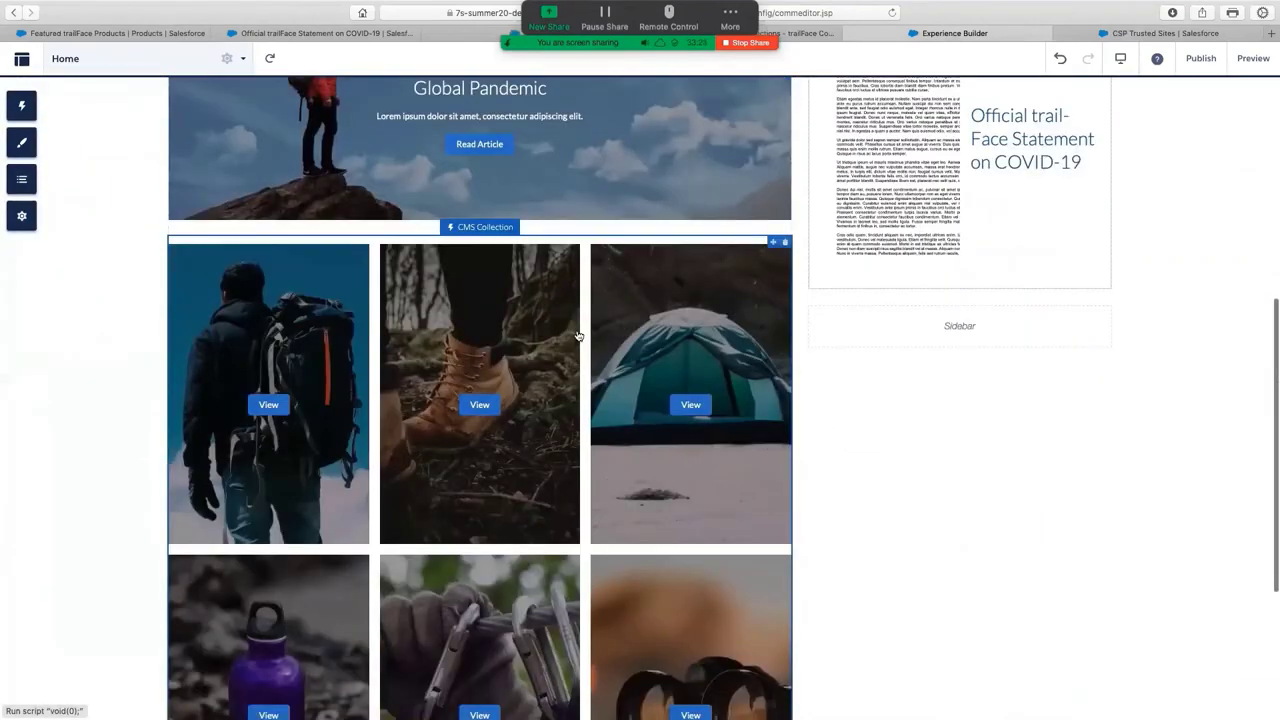
{"action": "left_click", "coordinate": [578, 336]}
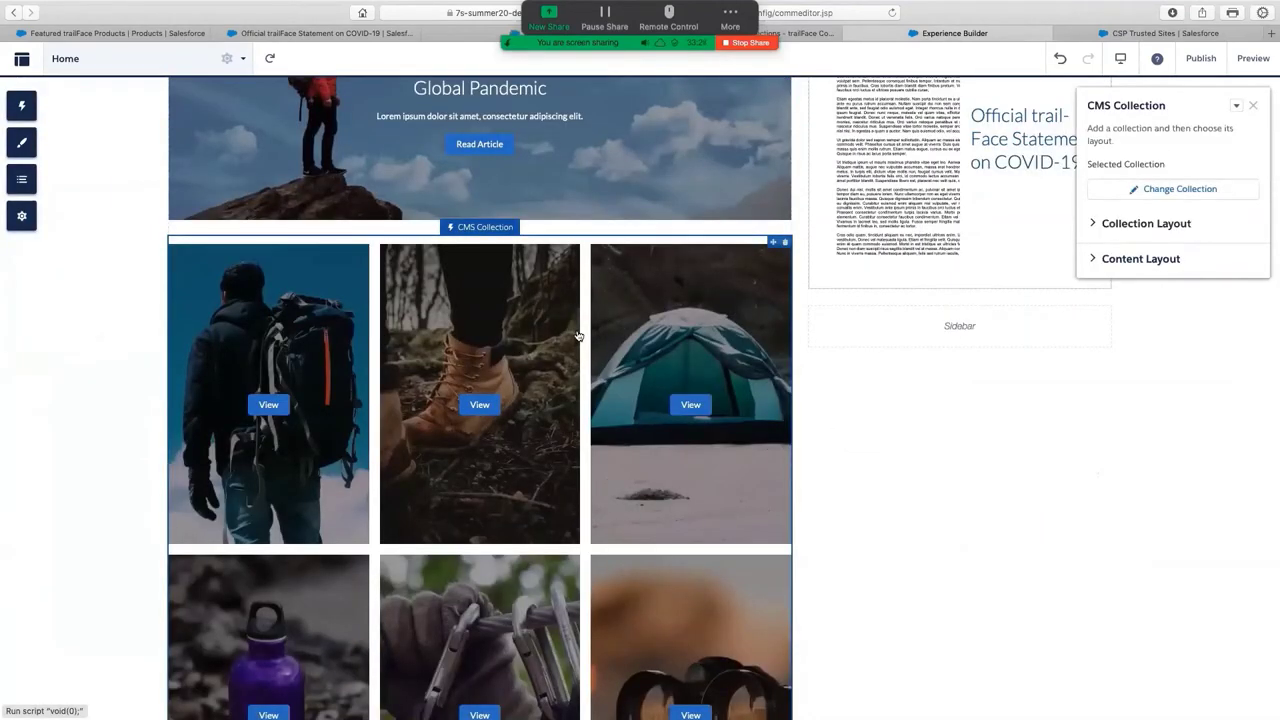
{"action": "scroll", "coordinate": [578, 336], "scroll_direction": "down", "scroll_amount": 2}
{"action": "scroll", "coordinate": [578, 337], "scroll_direction": "up", "scroll_amount": 5}
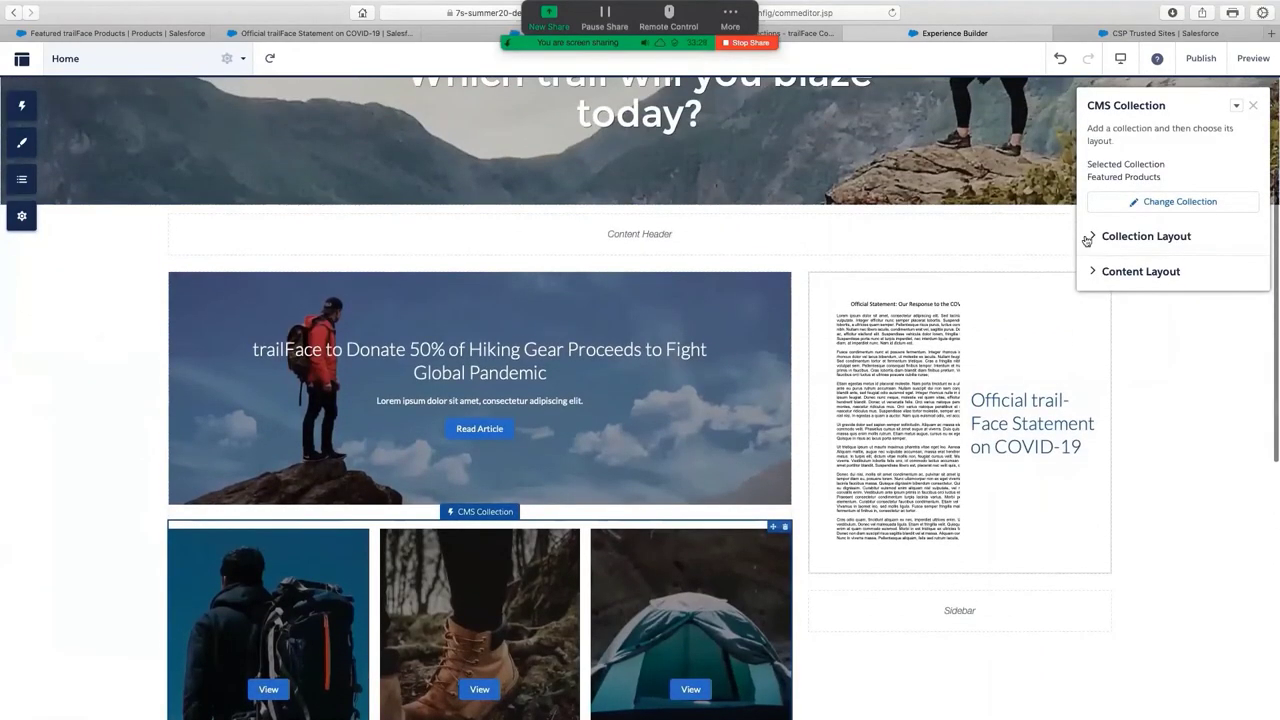
{"action": "left_click", "coordinate": [1093, 236]}
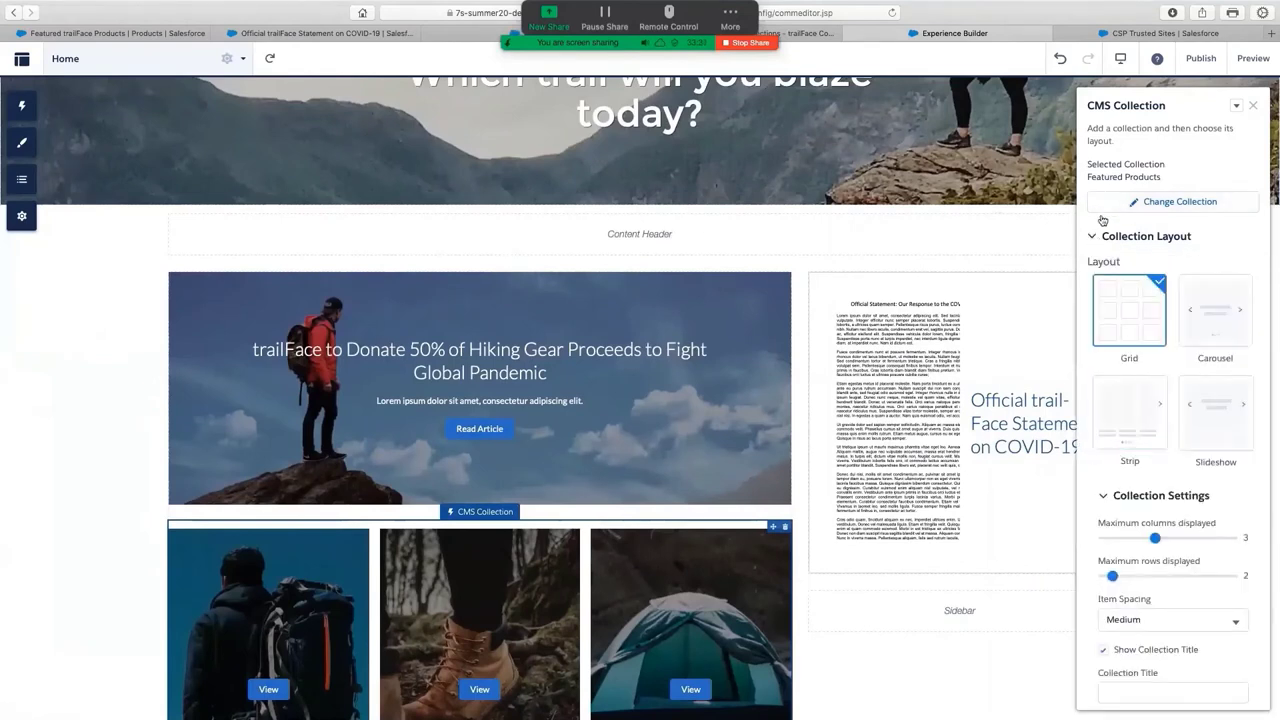
{"action": "left_click", "coordinate": [1095, 240]}
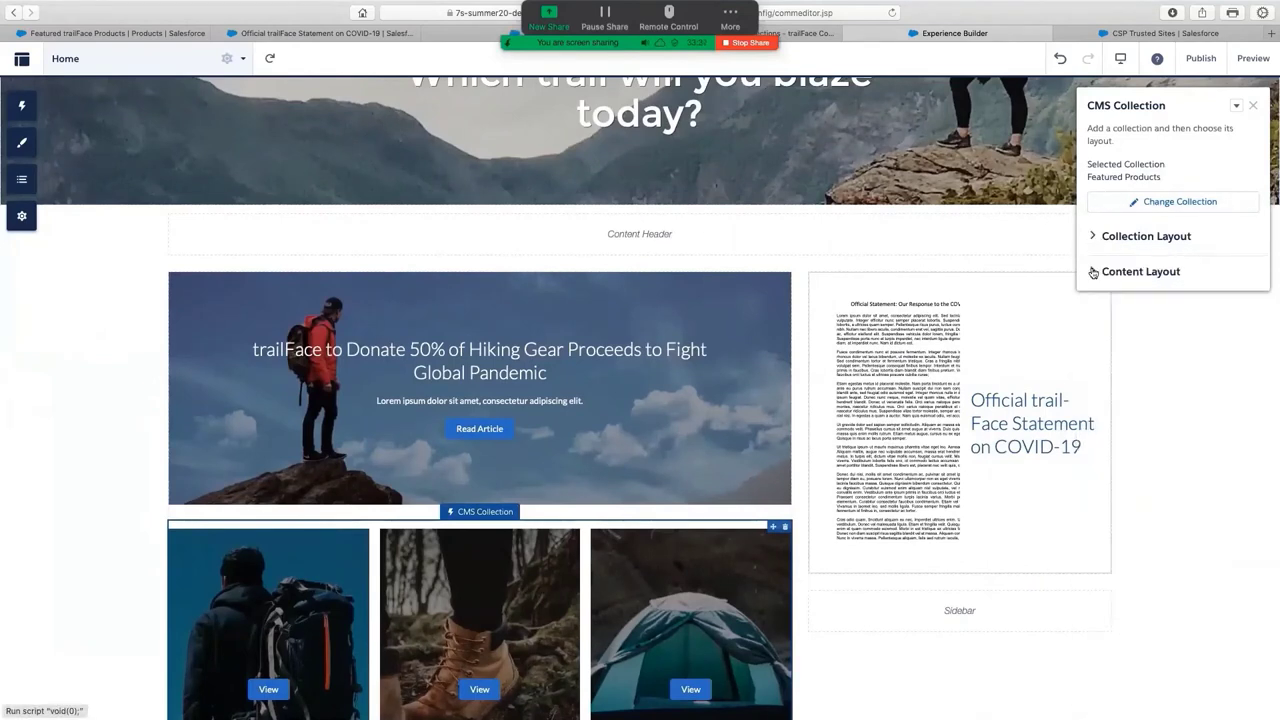
{"action": "left_click", "coordinate": [1093, 272]}
{"action": "scroll", "coordinate": [1100, 260], "scroll_direction": "down", "scroll_amount": 5}
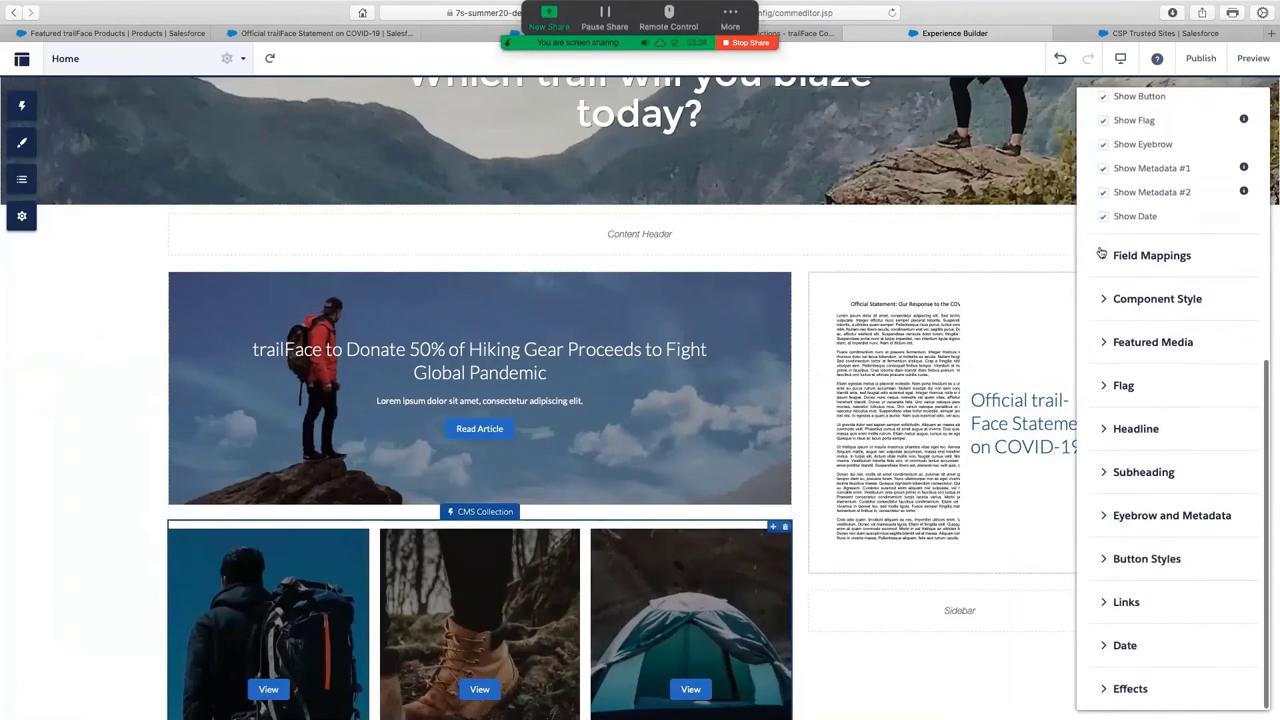
{"action": "left_click", "coordinate": [1102, 255]}
{"action": "left_click", "coordinate": [1158, 304]}
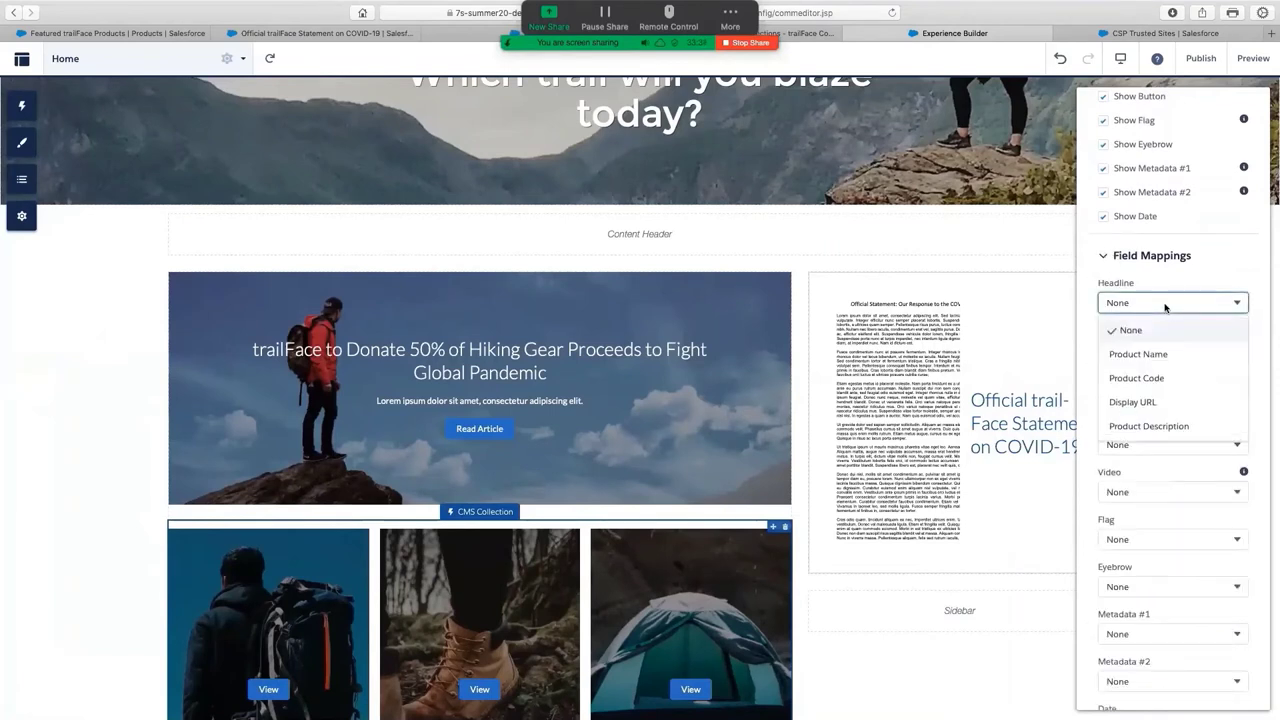
{"action": "left_click", "coordinate": [1181, 355]}
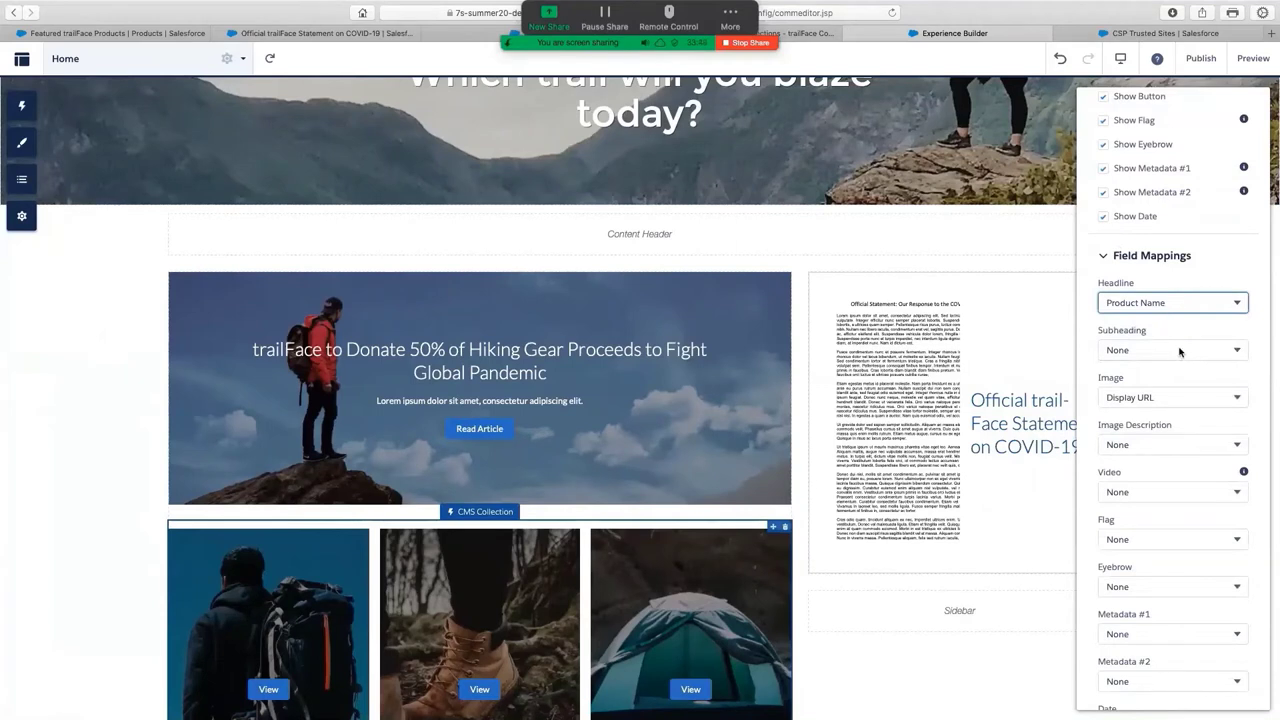
Map the collection's Subheading field to Product Code and review all the product tiles on the Home page
{"action": "left_click", "coordinate": [1180, 351]}
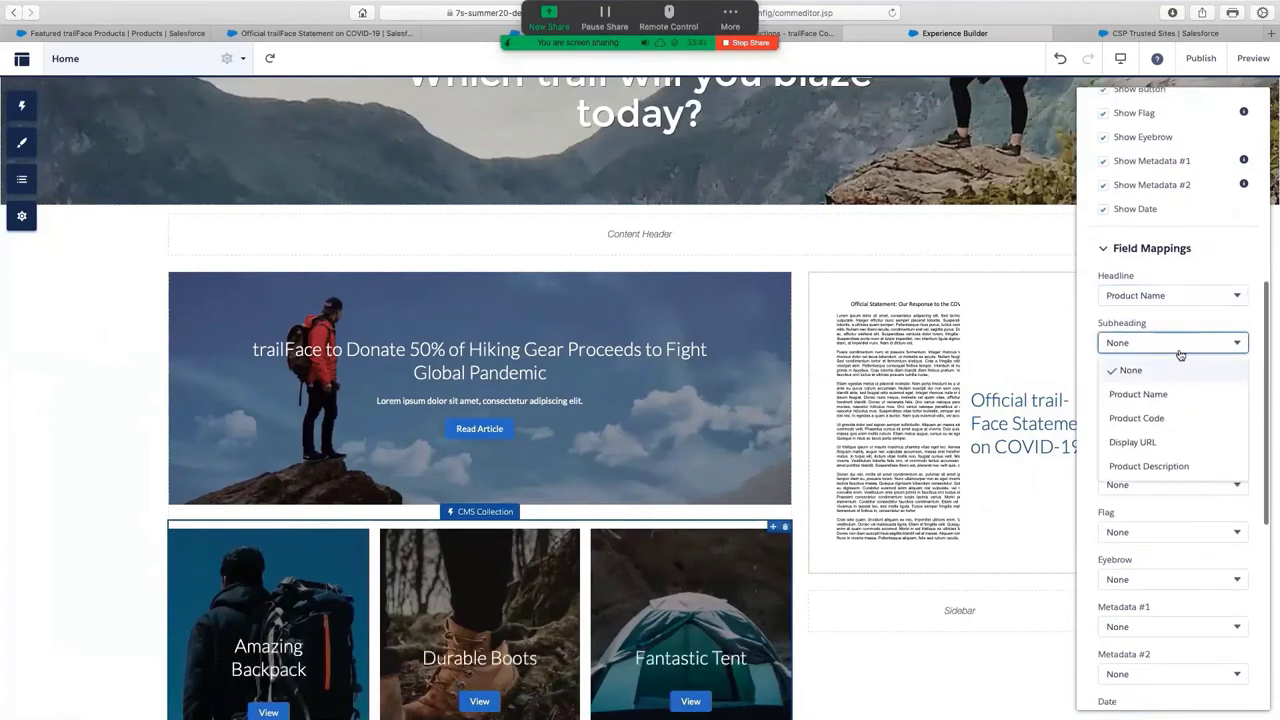
{"action": "left_click", "coordinate": [1195, 415]}
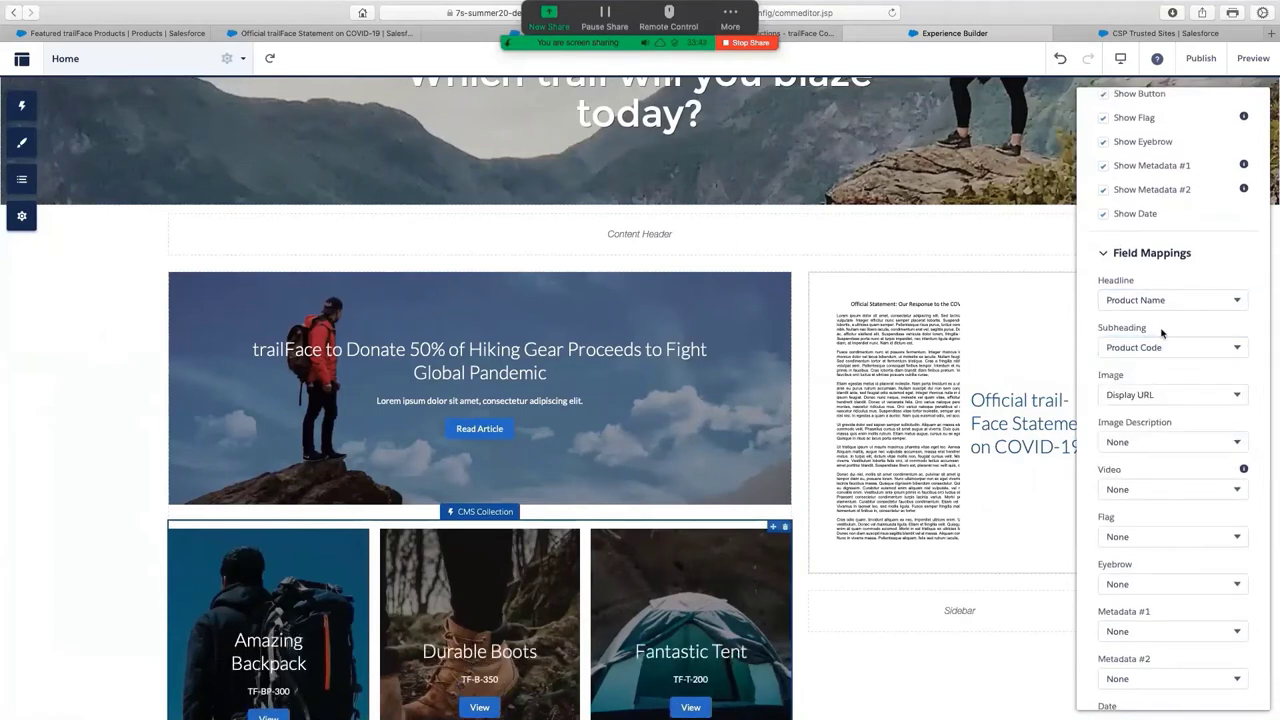
{"action": "scroll", "coordinate": [532, 622], "scroll_direction": "down", "scroll_amount": 2}
{"action": "scroll", "coordinate": [532, 622], "scroll_direction": "down", "scroll_amount": 2}
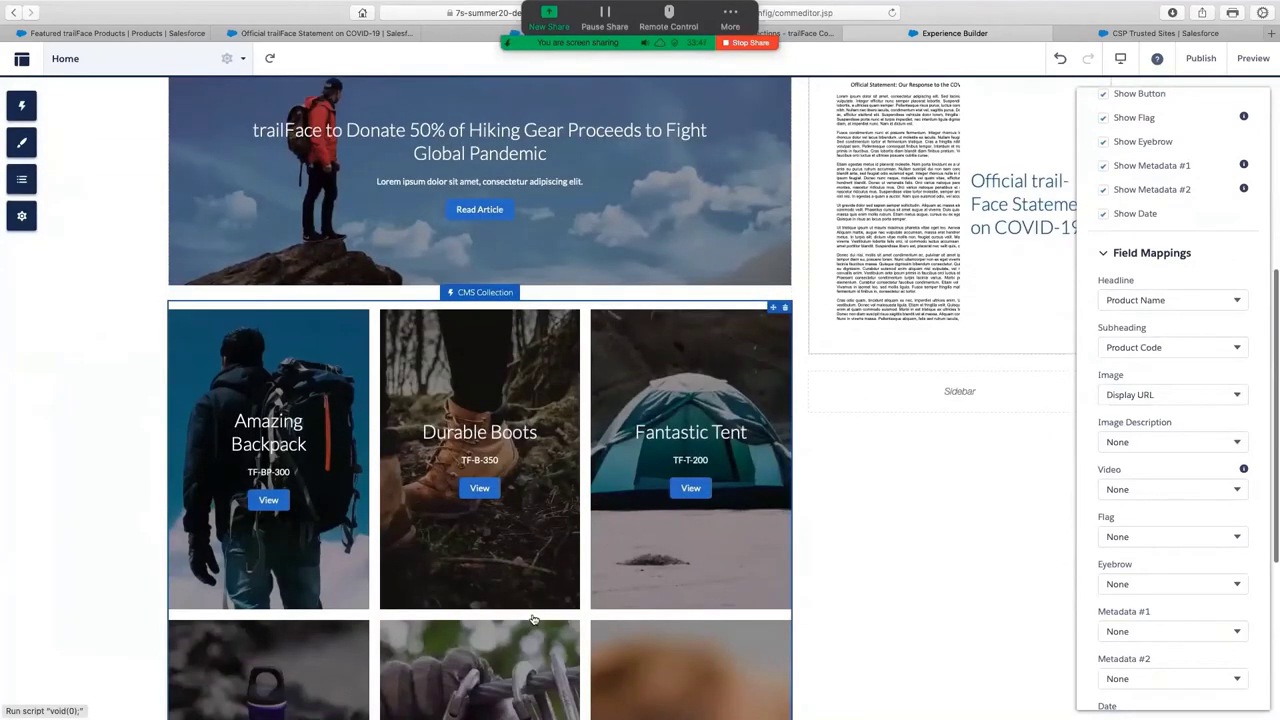
{"action": "scroll", "coordinate": [533, 620], "scroll_direction": "down", "scroll_amount": 5}
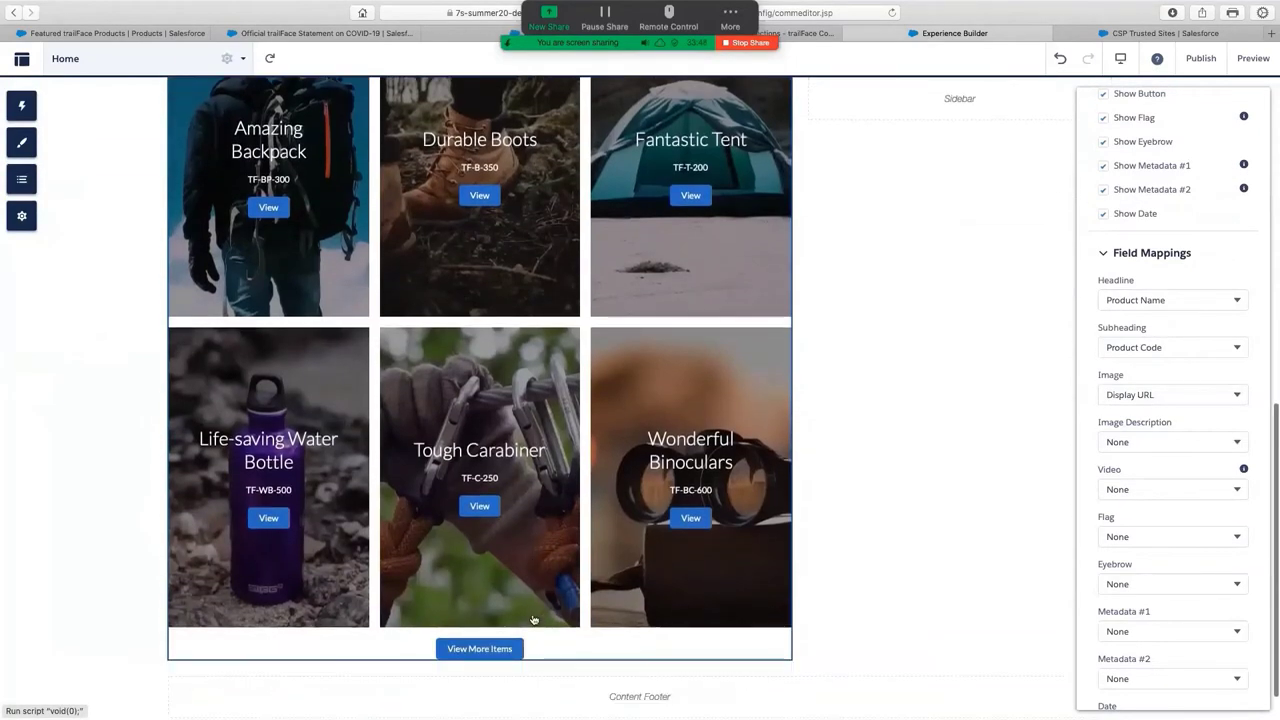
{"action": "scroll", "coordinate": [533, 620], "scroll_direction": "down", "scroll_amount": 1}
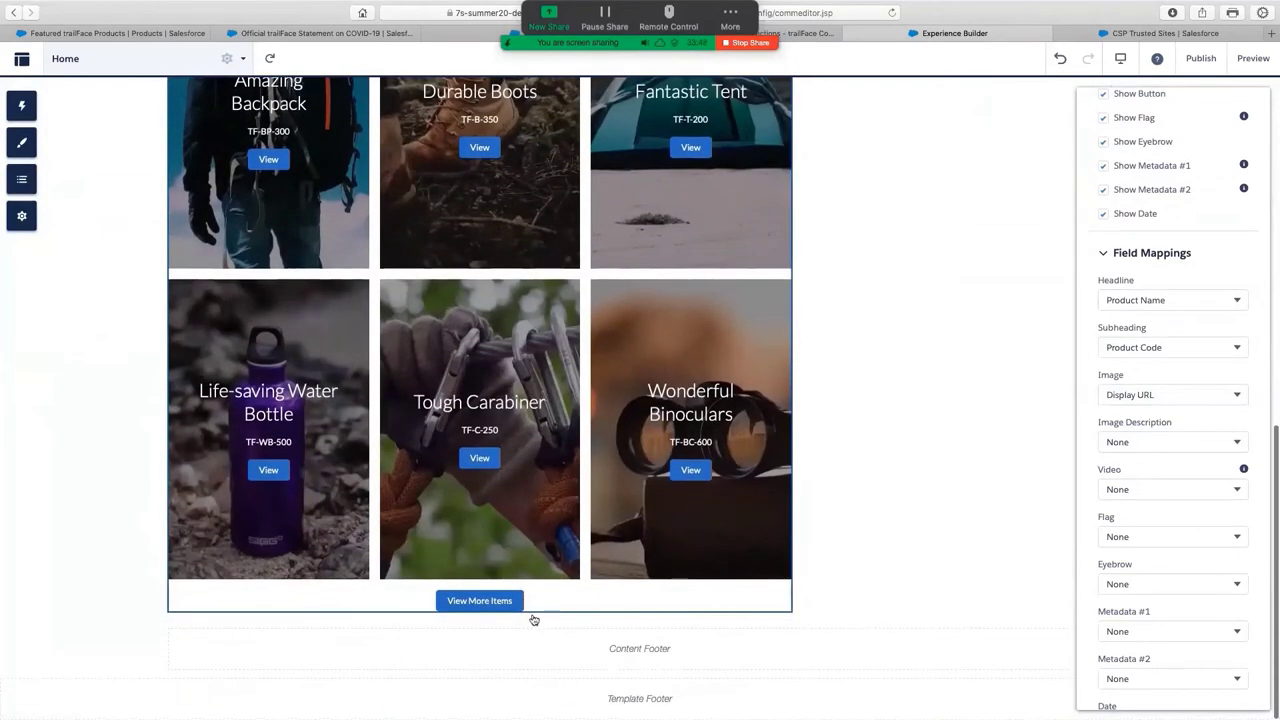
Hide the View More Items button below the product collection on the Home page
{"action": "left_click", "coordinate": [1106, 256]}
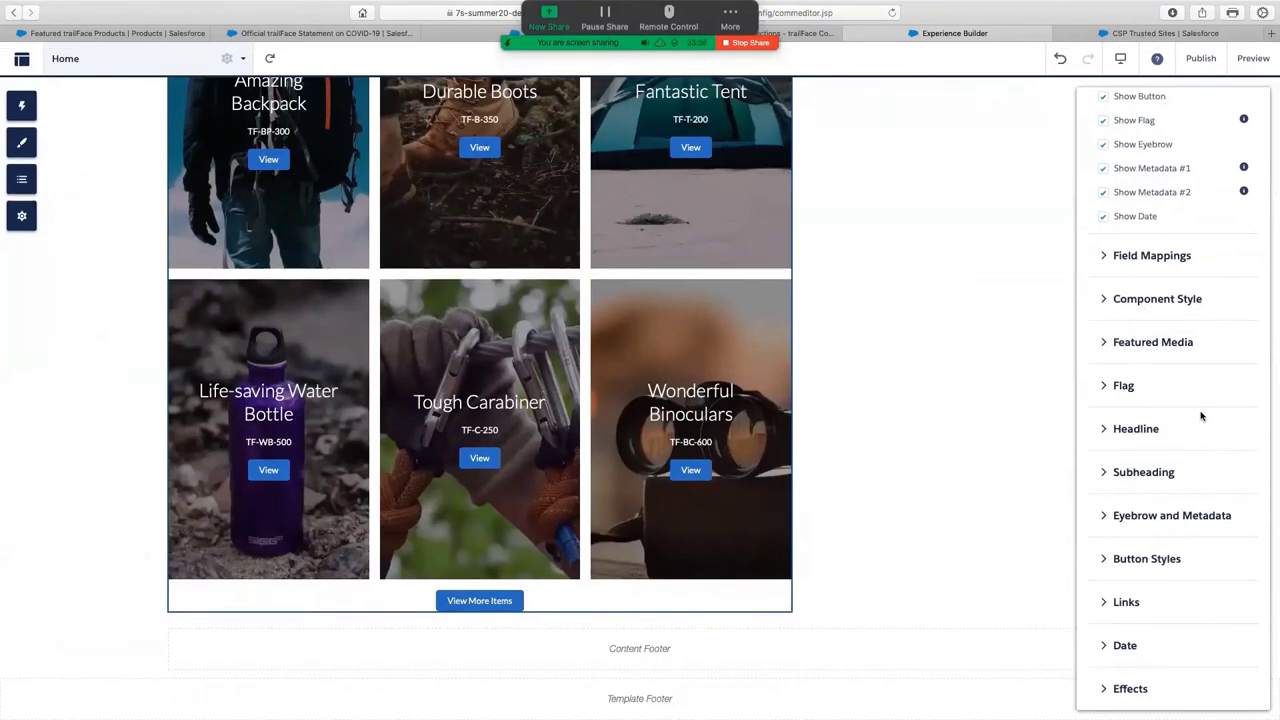
{"action": "left_click", "coordinate": [1120, 602]}
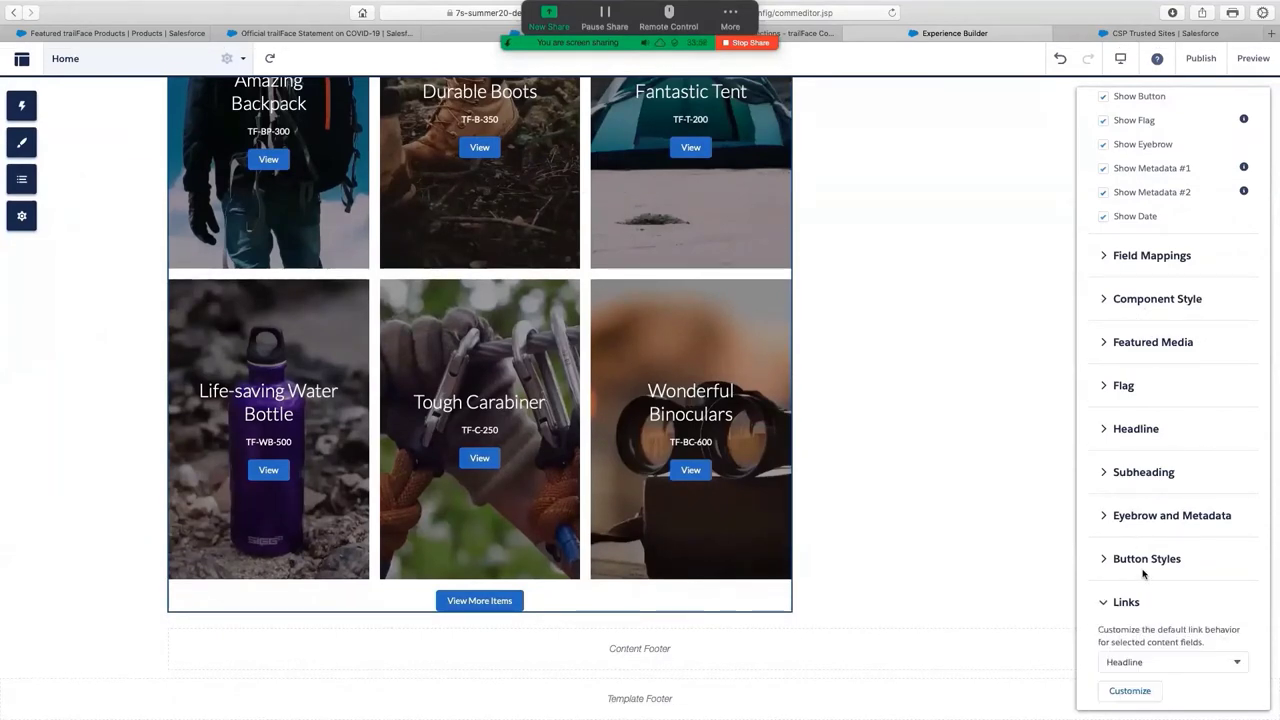
{"action": "scroll", "coordinate": [1188, 524], "scroll_direction": "down", "scroll_amount": 5}
{"action": "scroll", "coordinate": [1185, 510], "scroll_direction": "up", "scroll_amount": 15}
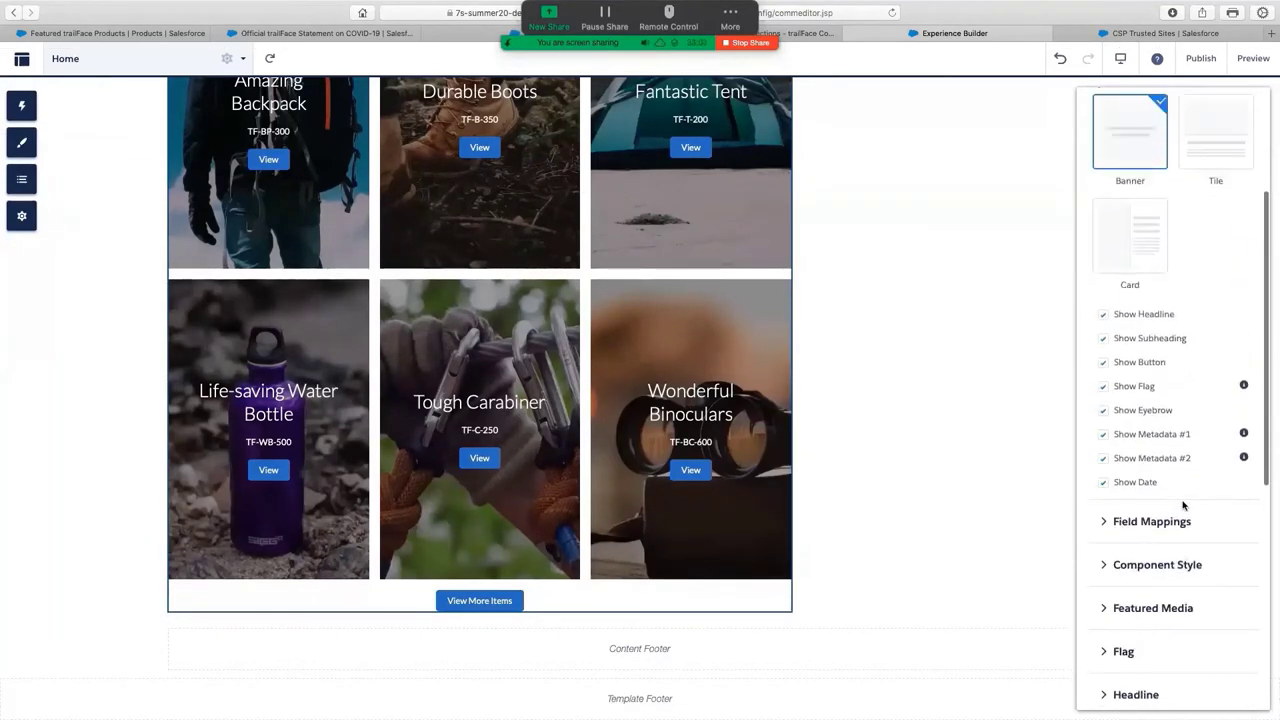
{"action": "scroll", "coordinate": [1165, 502], "scroll_direction": "down", "scroll_amount": 2}
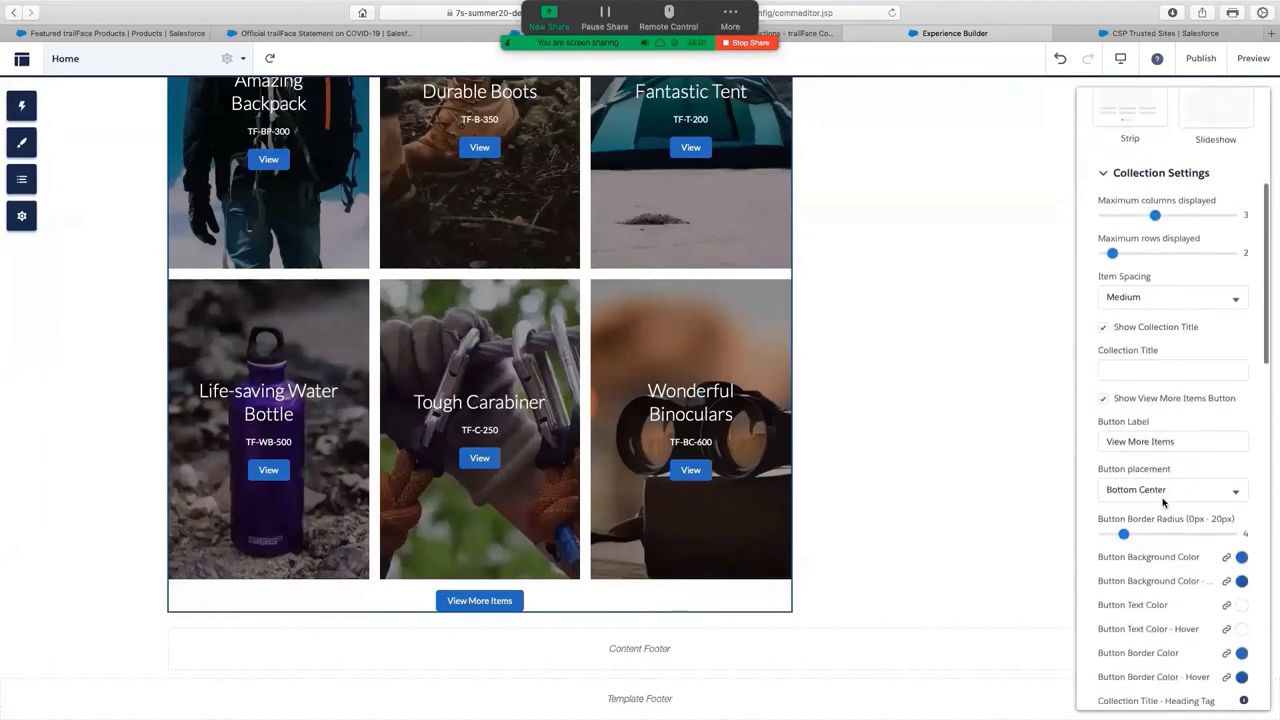
{"action": "left_click", "coordinate": [1186, 436]}
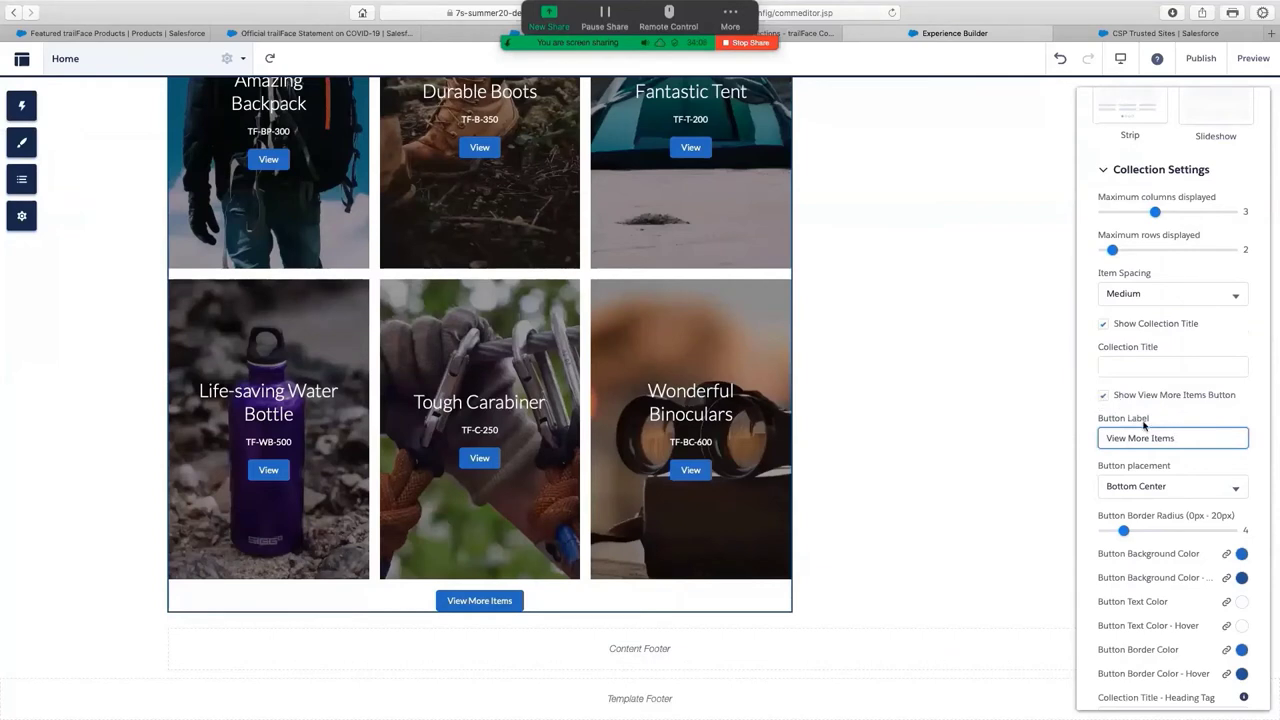
{"action": "left_click", "coordinate": [1104, 396]}
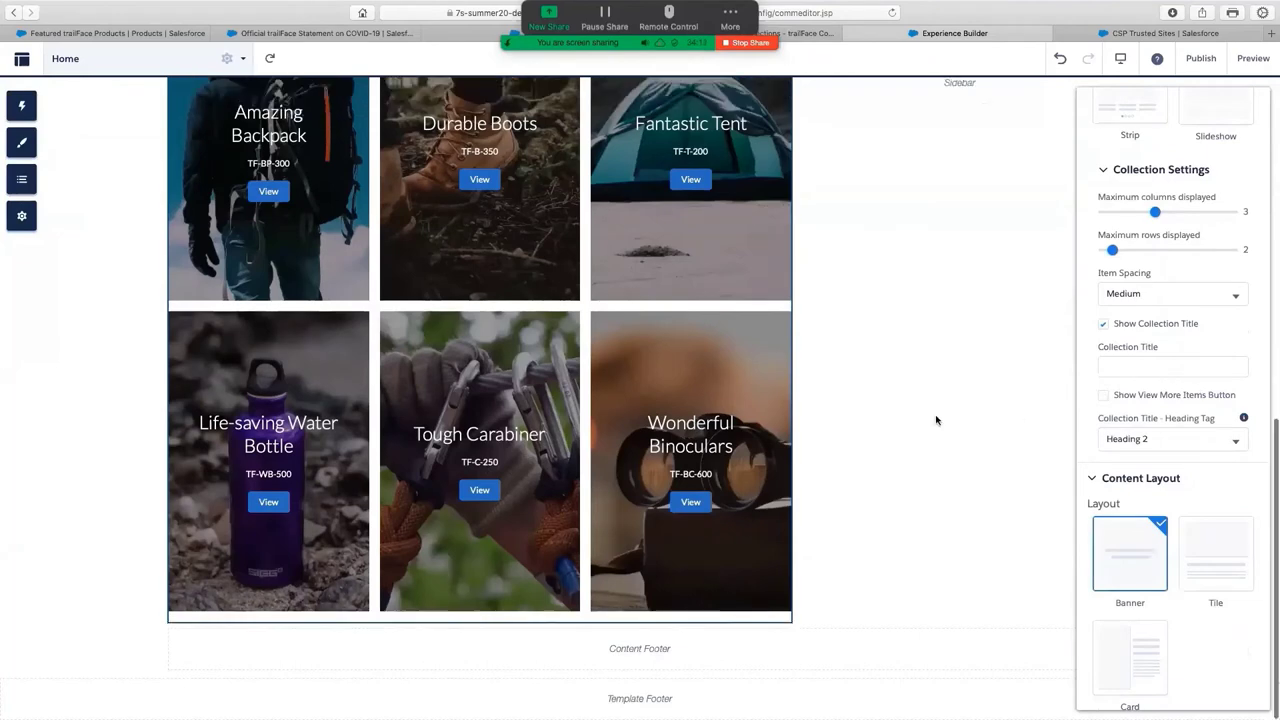
Set the product collection's title to Featured Products
{"action": "scroll", "coordinate": [937, 420], "scroll_direction": "up", "scroll_amount": 2}
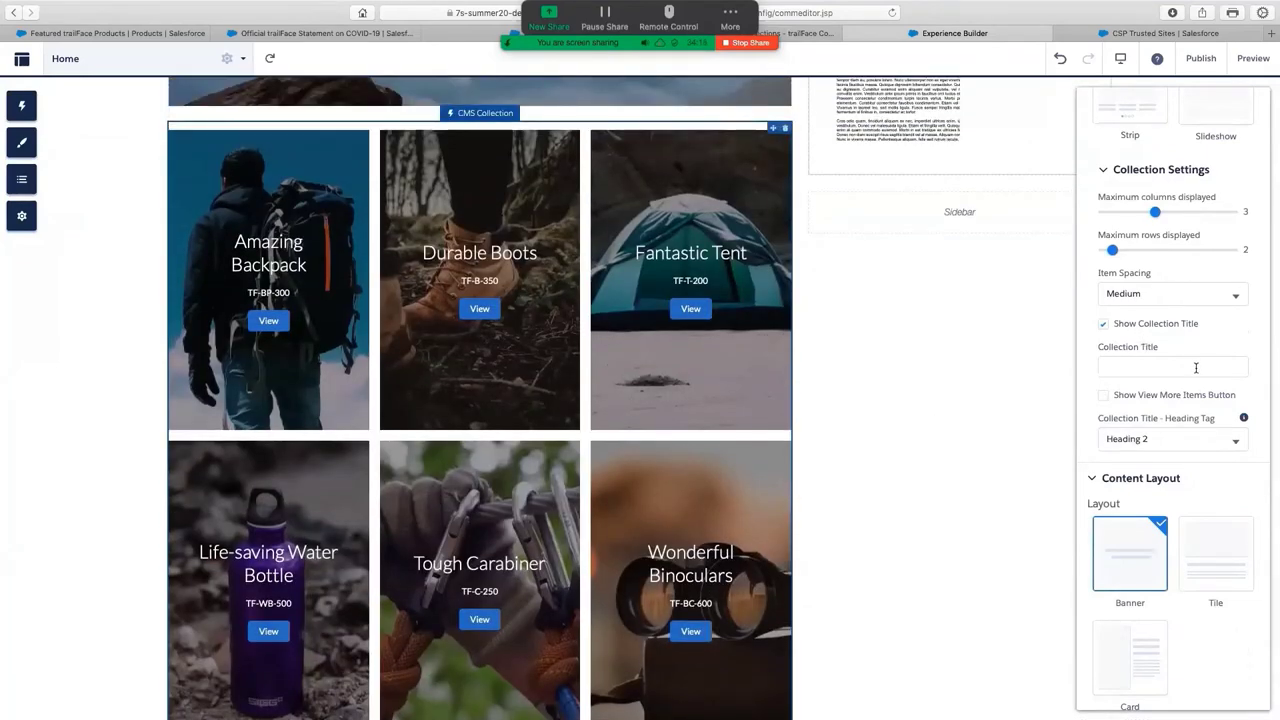
{"action": "left_click", "coordinate": [1186, 367]}
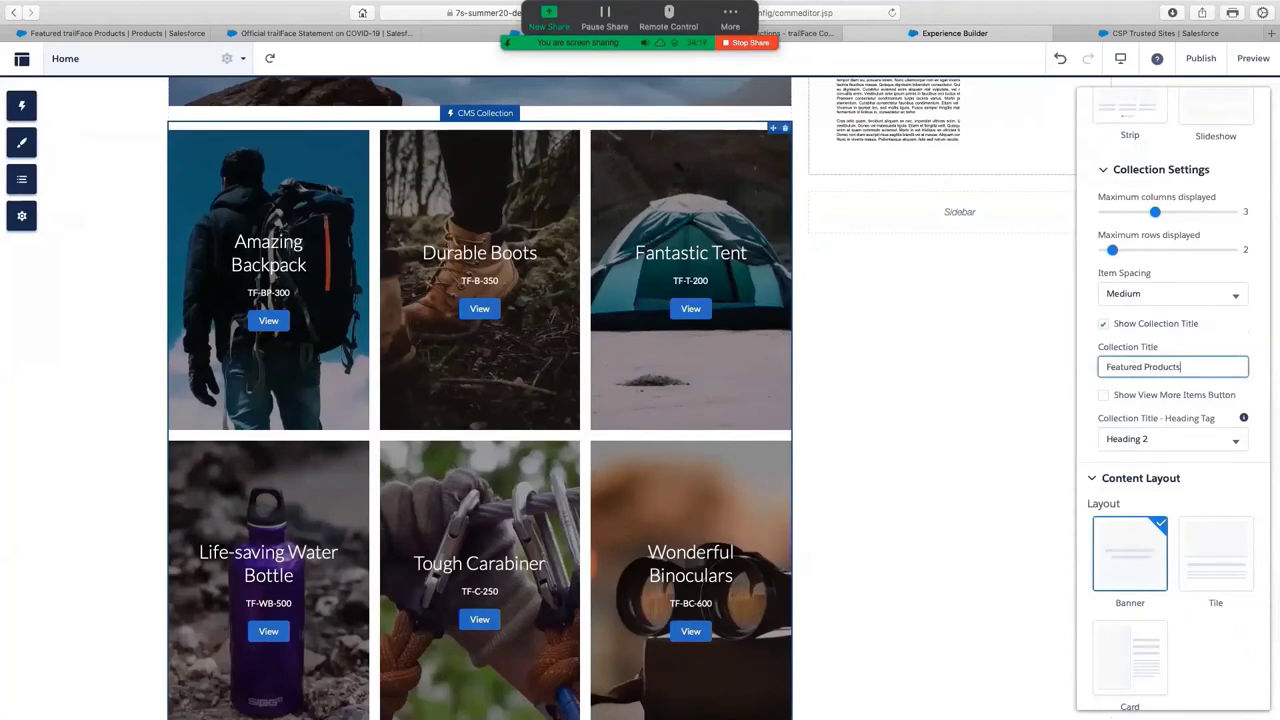
{"action": "left_click", "coordinate": [1180, 340]}
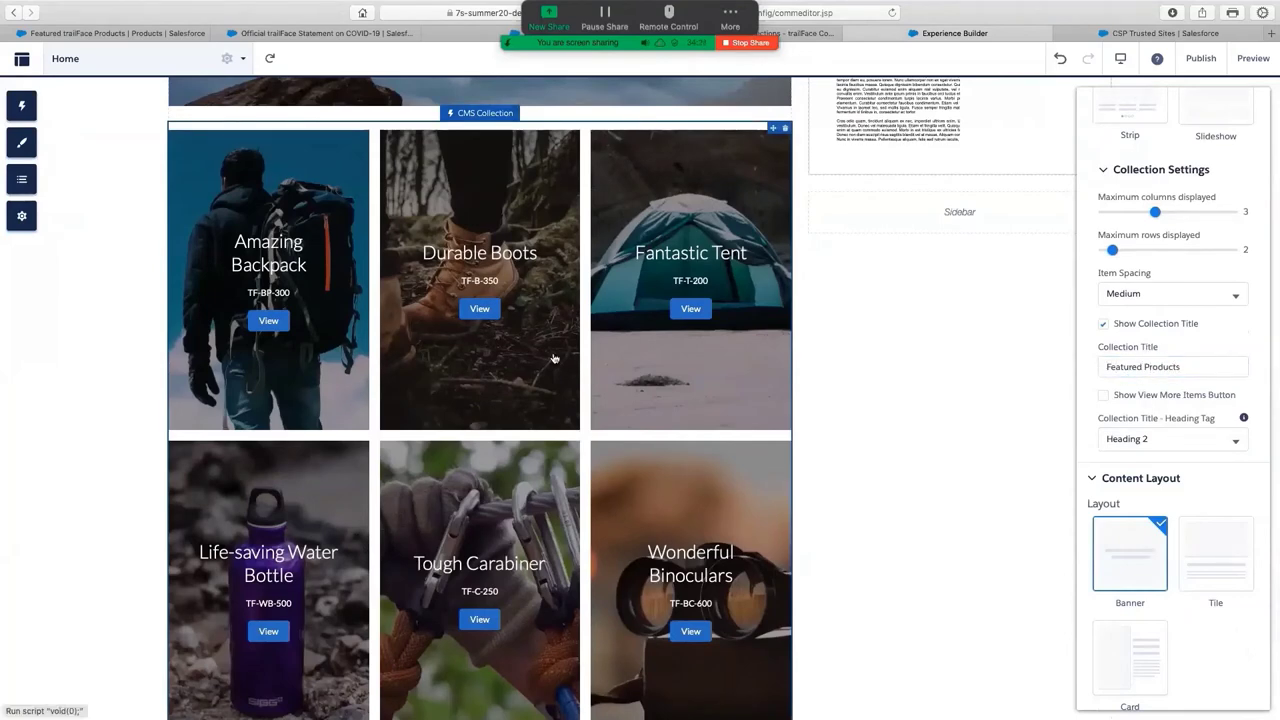
{"action": "scroll", "coordinate": [942, 307], "scroll_direction": "up", "scroll_amount": 3}
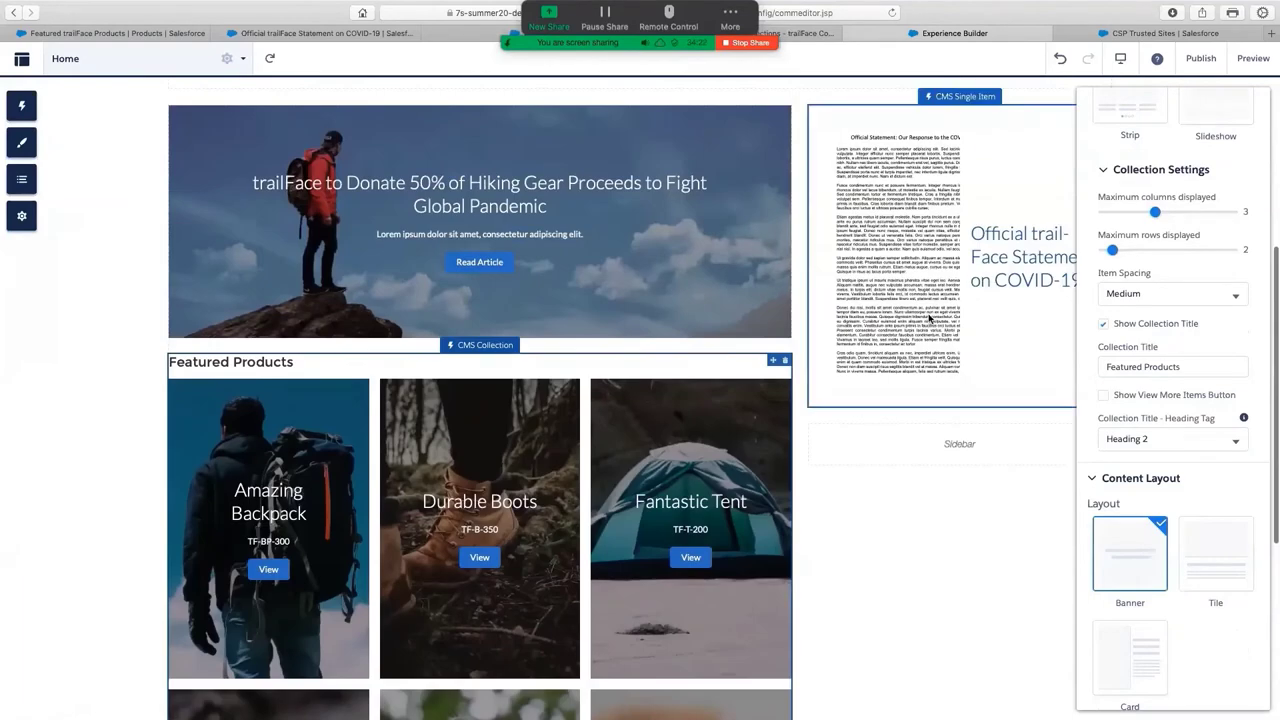
Review the whole Home page, from the hero banner and news article to the COVID-19 statement and product tiles
{"action": "scroll", "coordinate": [692, 353], "scroll_direction": "down", "scroll_amount": 2}
{"action": "scroll", "coordinate": [759, 350], "scroll_direction": "up", "scroll_amount": 3}
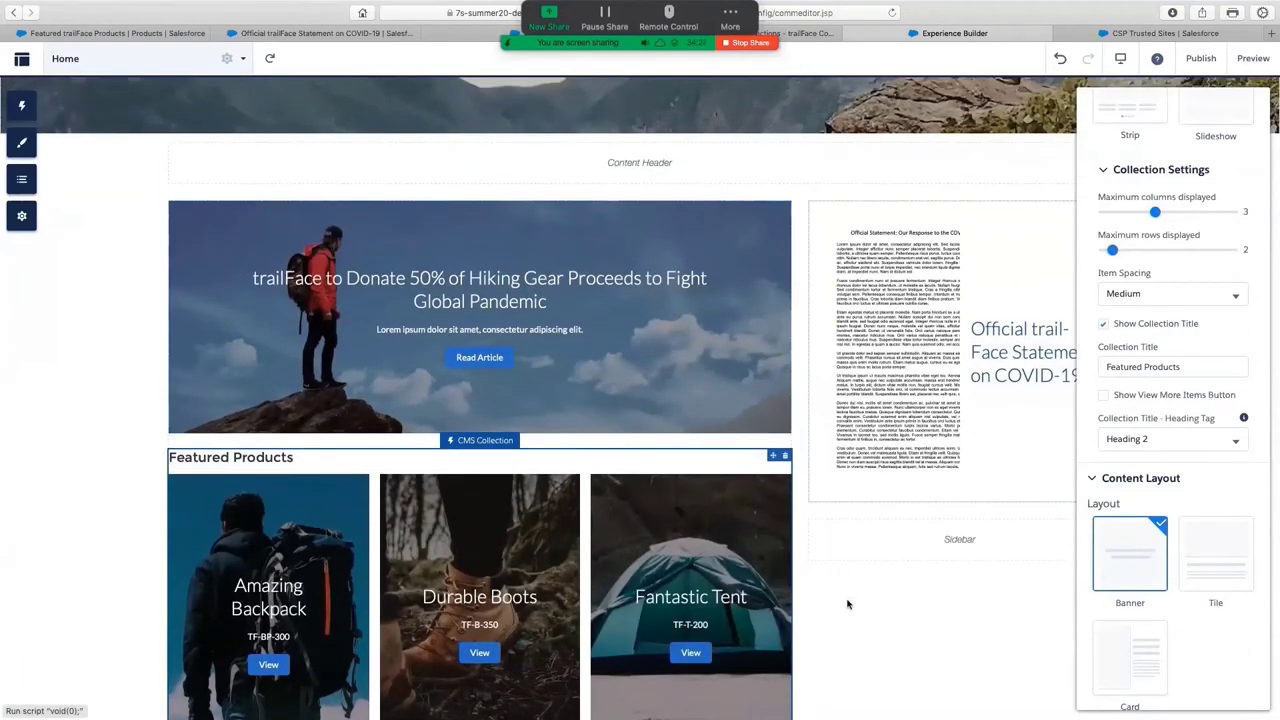
{"action": "scroll", "coordinate": [884, 597], "scroll_direction": "down", "scroll_amount": 5}
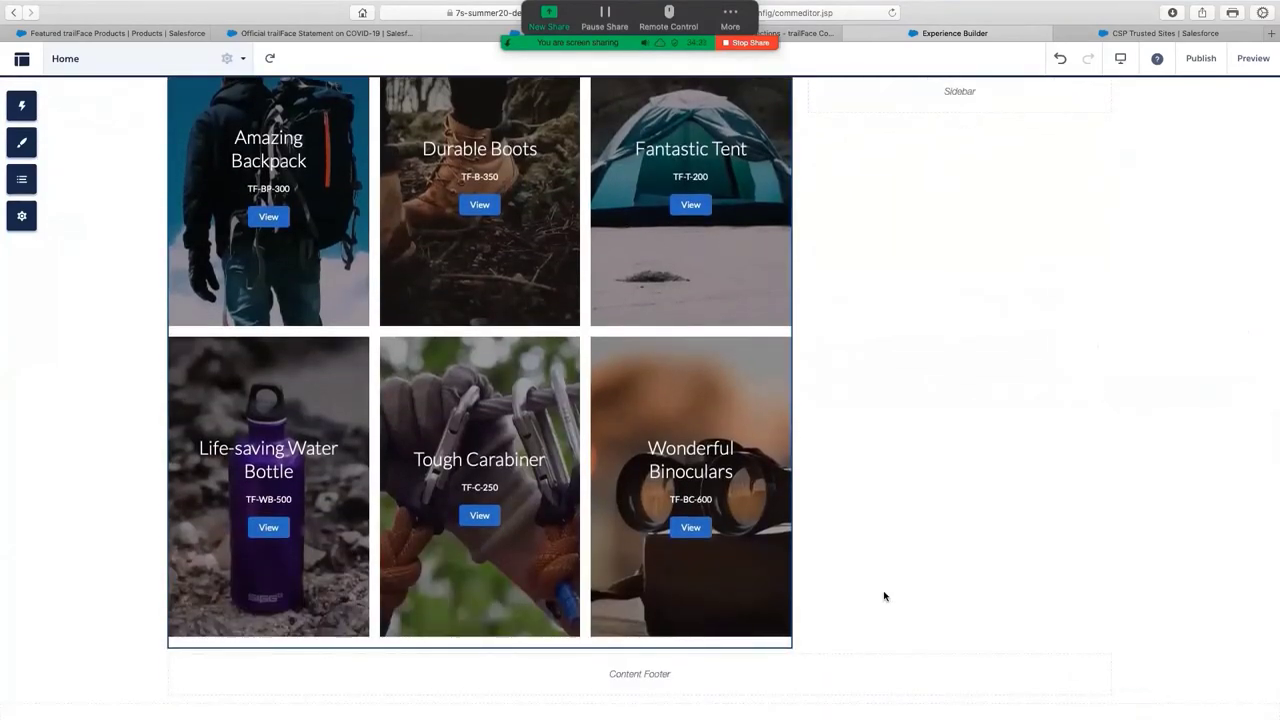
{"action": "scroll", "coordinate": [884, 596], "scroll_direction": "up", "scroll_amount": 3}
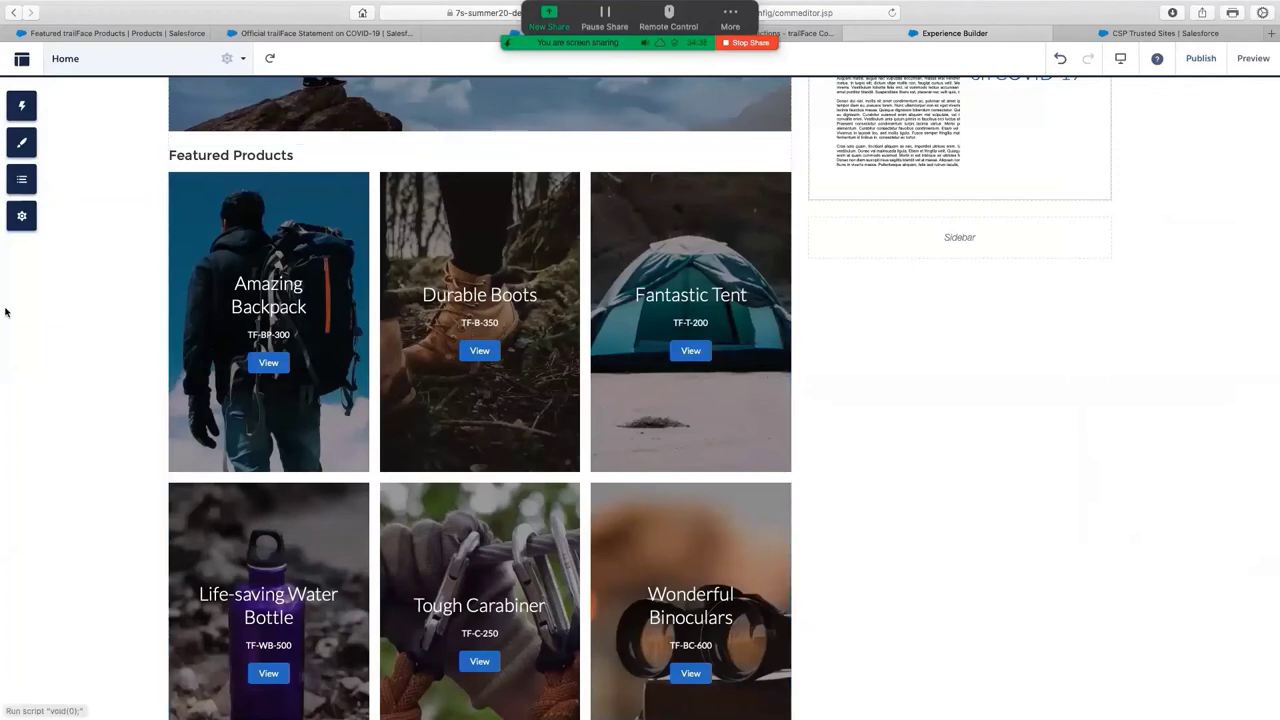
{"action": "scroll", "coordinate": [300, 455], "scroll_direction": "up", "scroll_amount": 1}
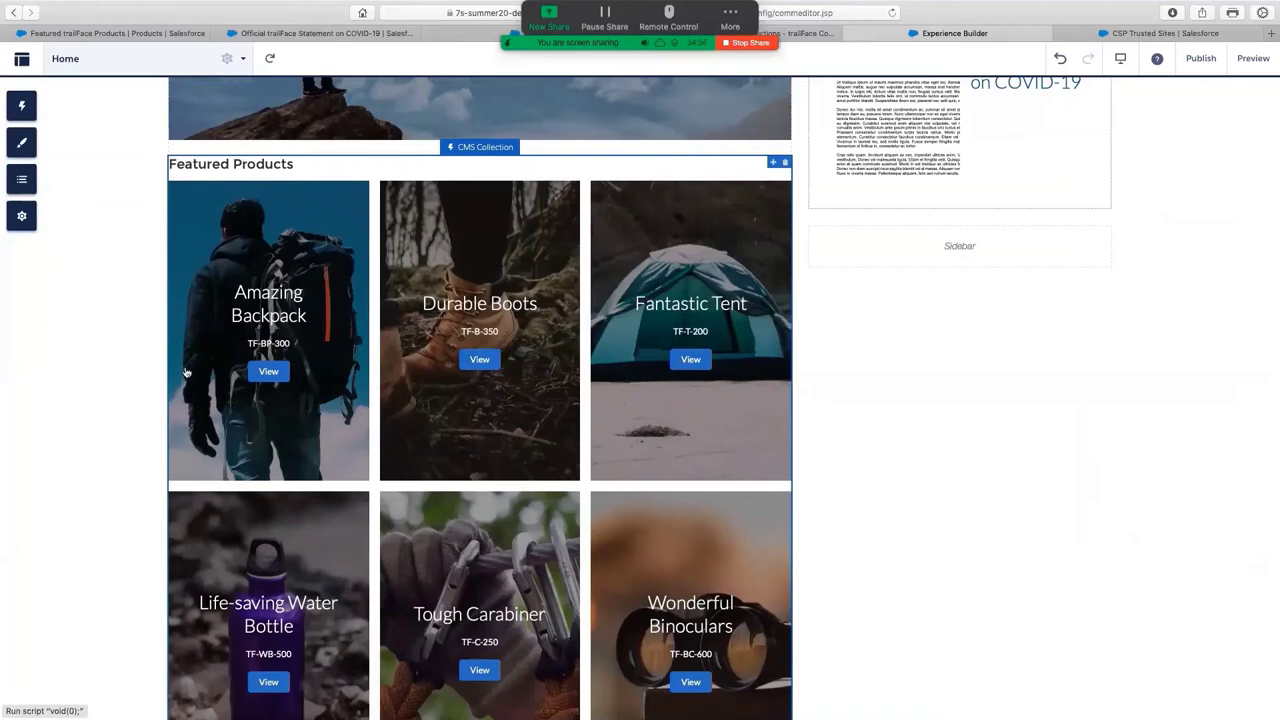
{"action": "scroll", "coordinate": [1106, 357], "scroll_direction": "up", "scroll_amount": 5}
{"action": "scroll", "coordinate": [1106, 380], "scroll_direction": "up", "scroll_amount": 2}
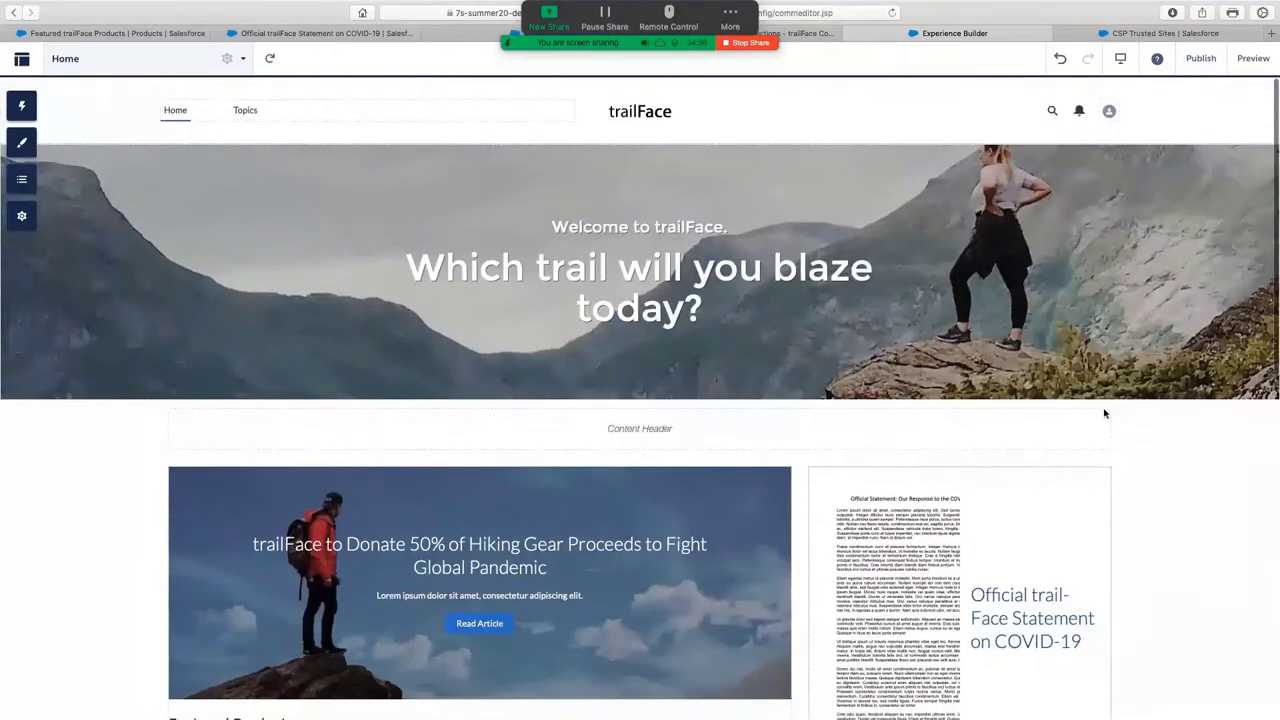
{"action": "scroll", "coordinate": [1106, 410], "scroll_direction": "down", "scroll_amount": 4}
{"action": "scroll", "coordinate": [1105, 413], "scroll_direction": "down", "scroll_amount": 4}
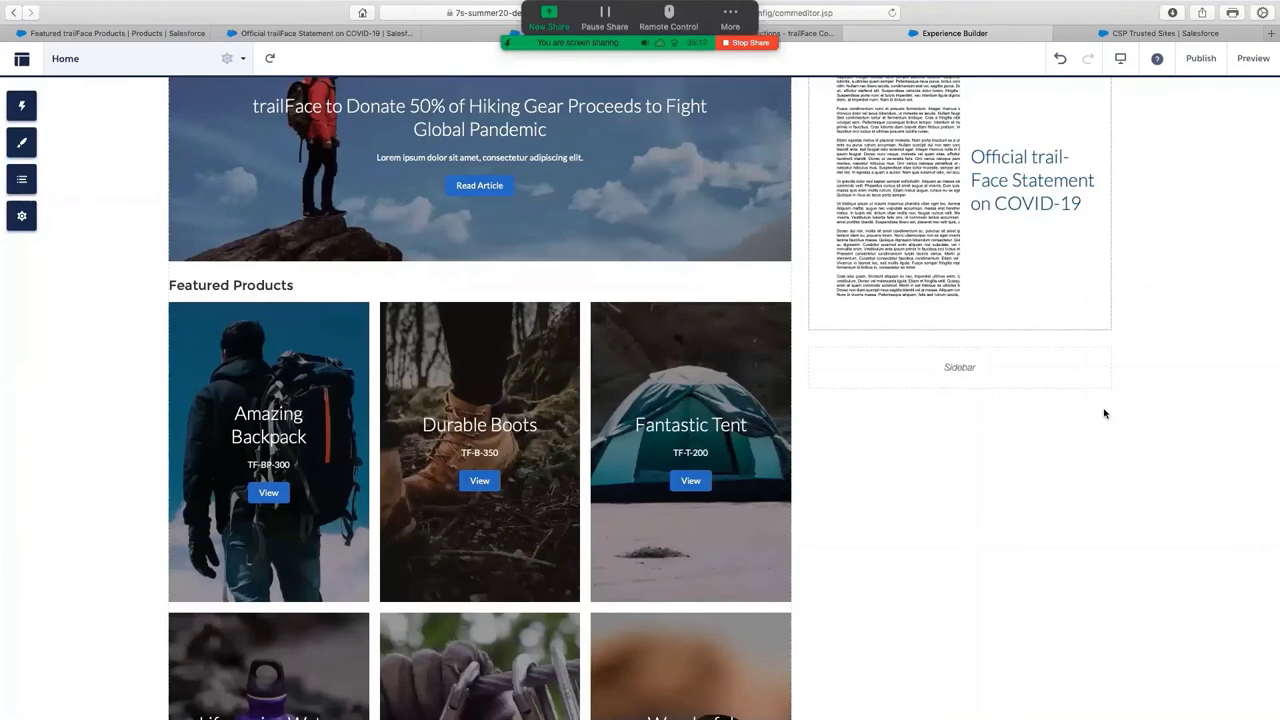
{"action": "scroll", "coordinate": [1104, 413], "scroll_direction": "down", "scroll_amount": 3}
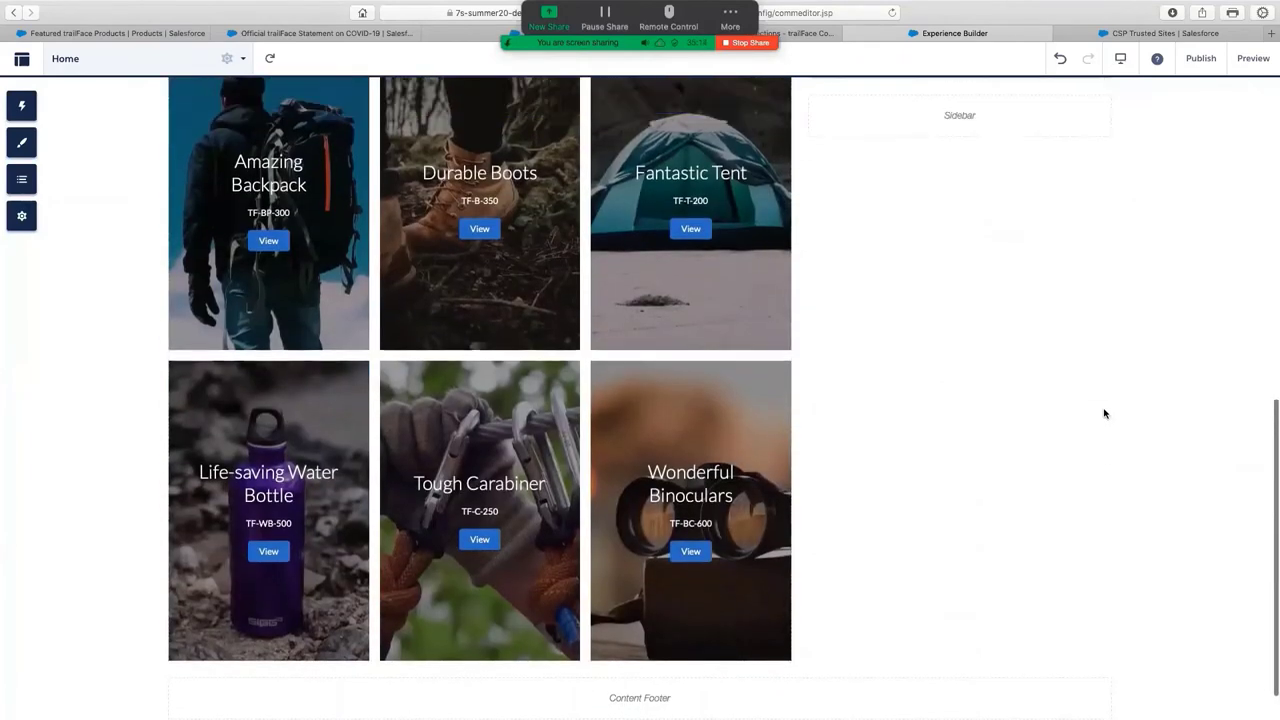
{"action": "scroll", "coordinate": [1104, 413], "scroll_direction": "up", "scroll_amount": 8}
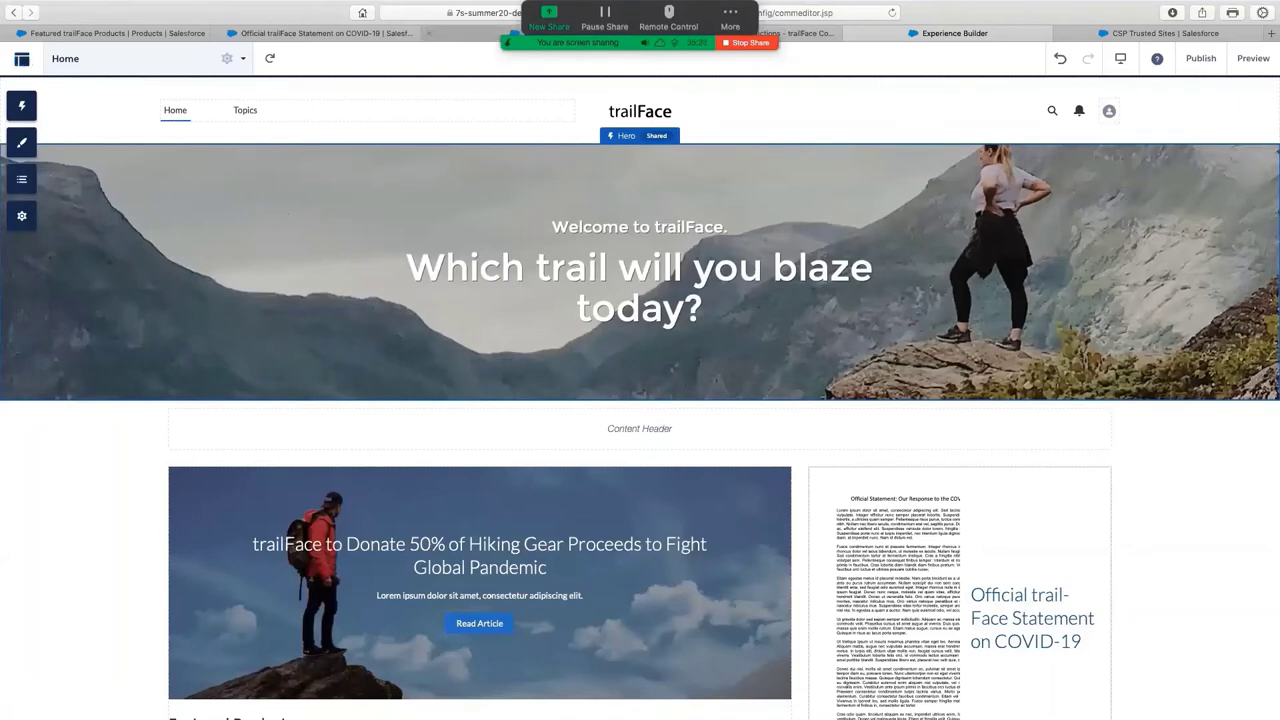
Switch to the community's Content Management workspace and open the CMS Connect page
{"action": "left_click", "coordinate": [762, 33]}
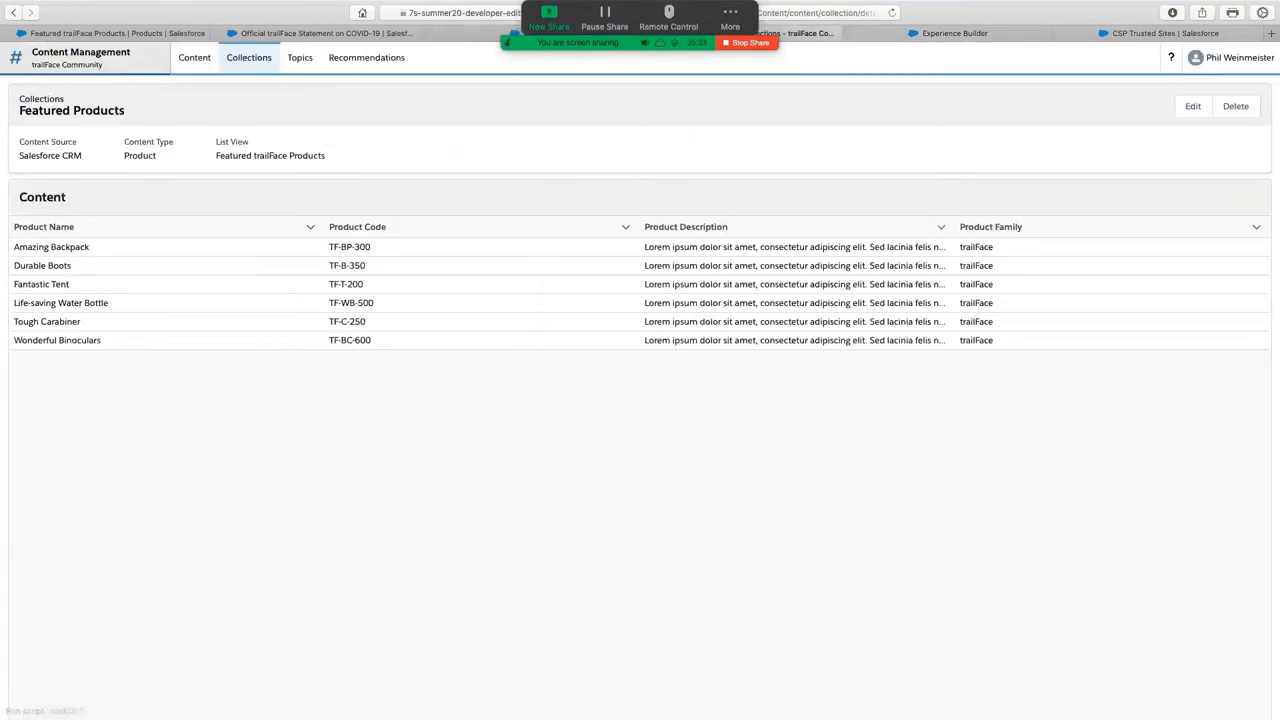
{"action": "left_click", "coordinate": [145, 58]}
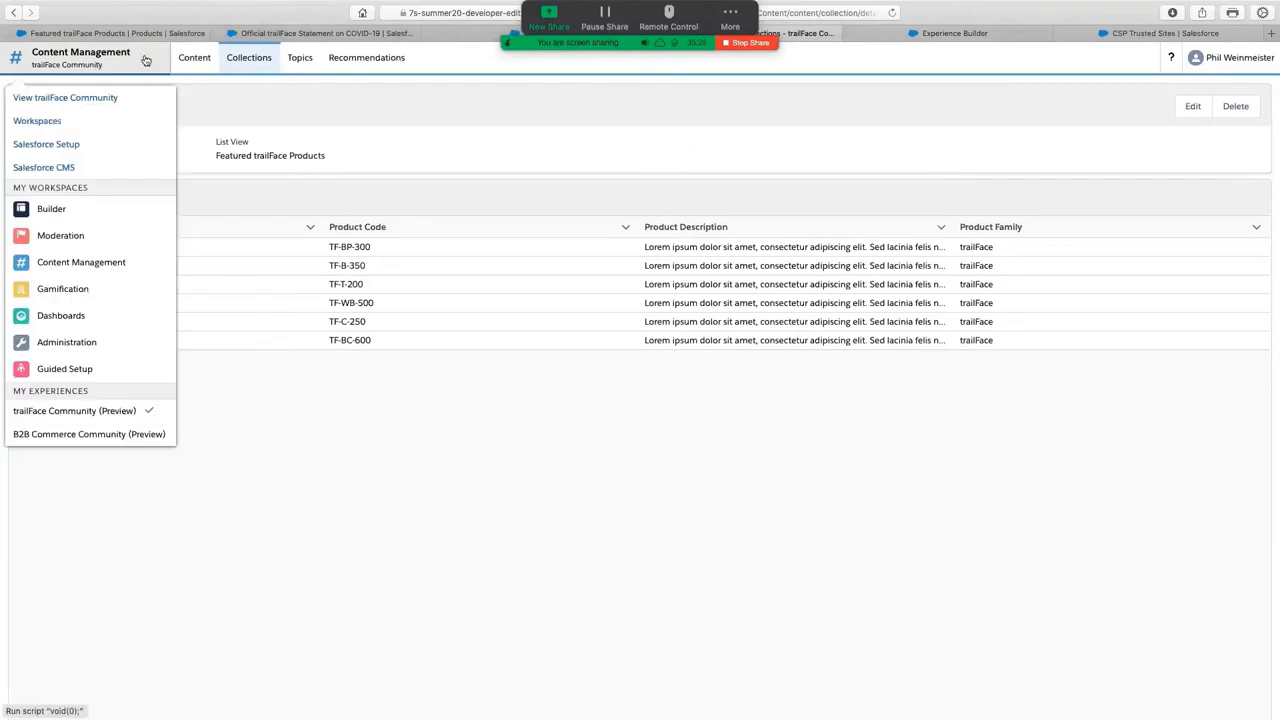
{"action": "left_click", "coordinate": [189, 59]}
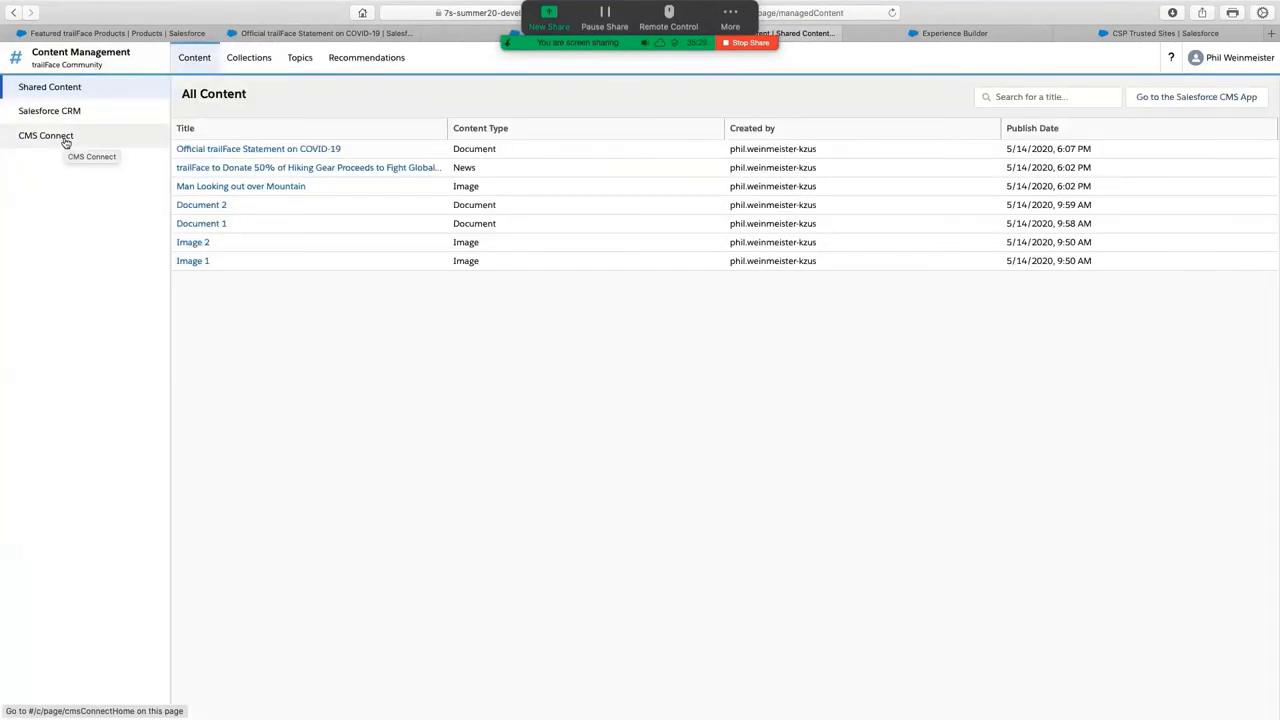
{"action": "left_click", "coordinate": [65, 142]}
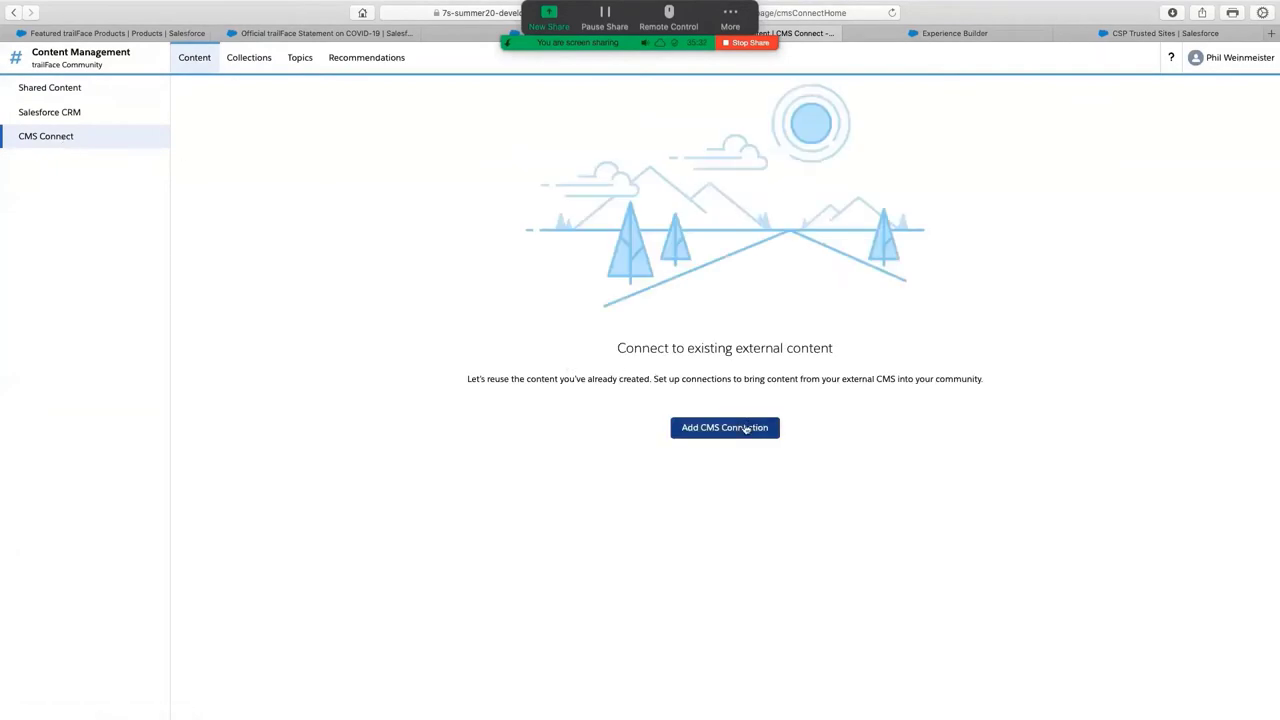
{"action": "left_click", "coordinate": [745, 428]}
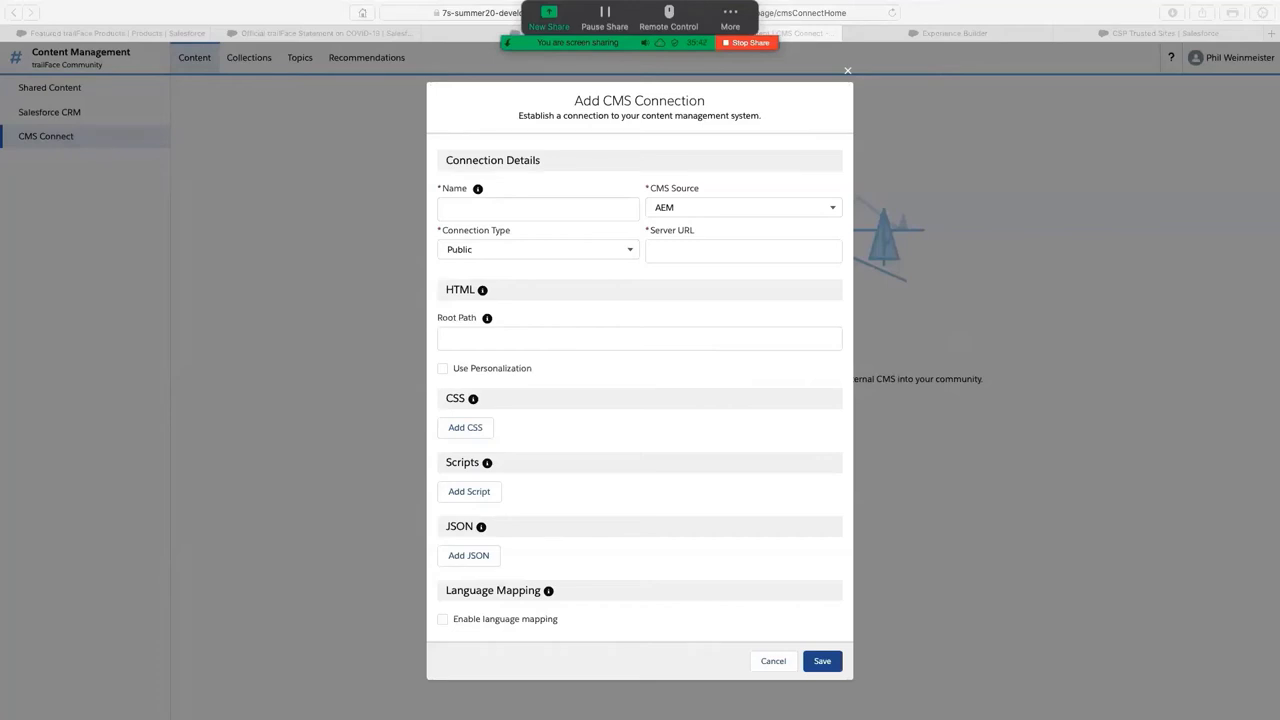
{"action": "left_click", "coordinate": [533, 210]}
{"action": "type", "text": "trailface Connect"}
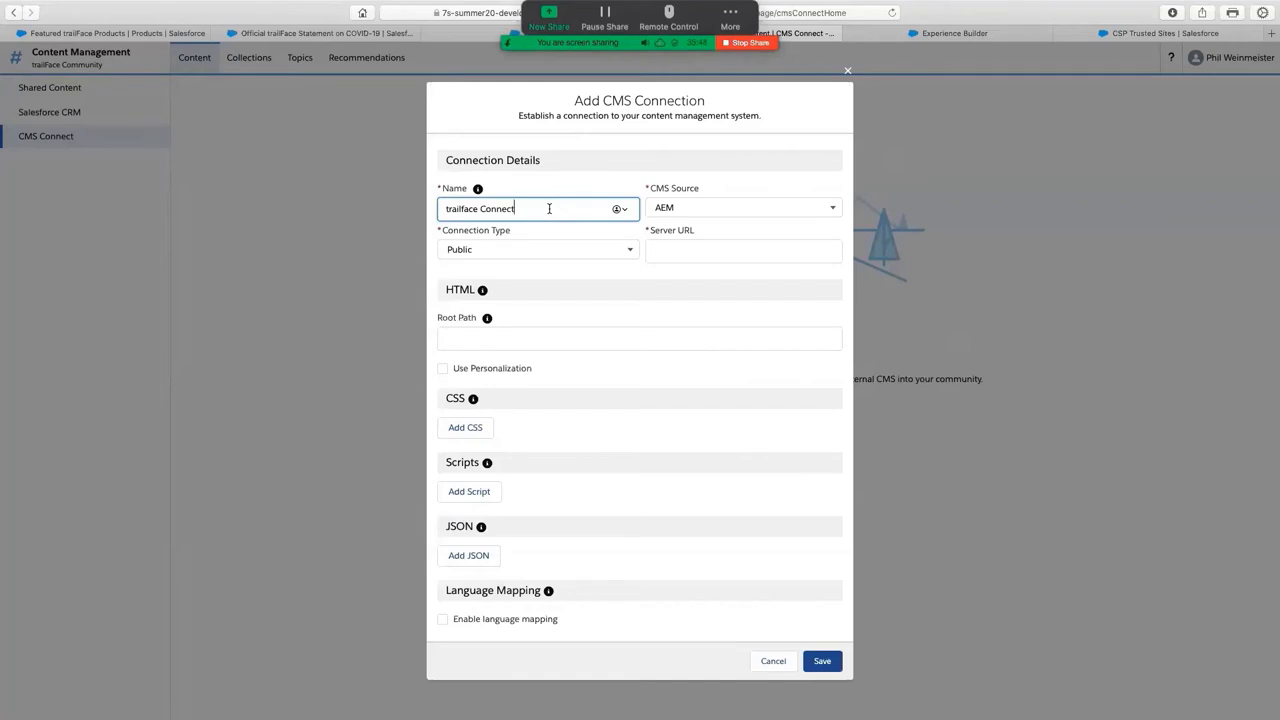
{"action": "left_click", "coordinate": [829, 218]}
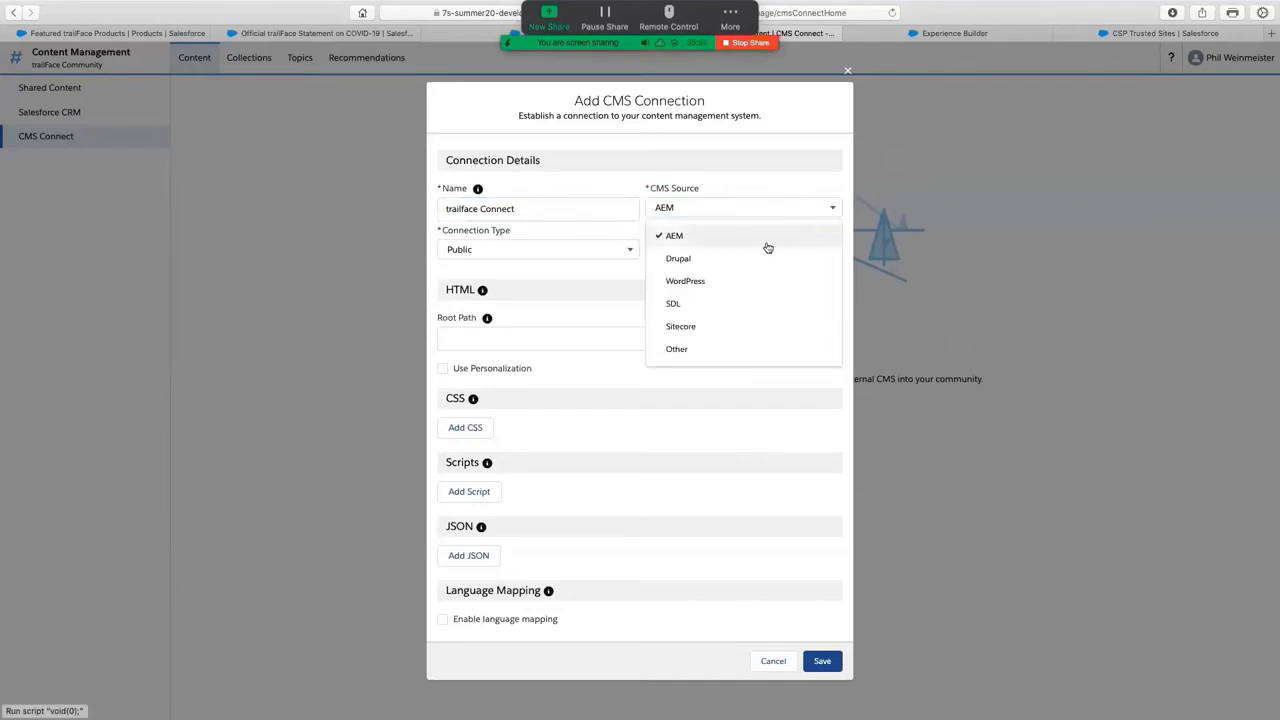
{"action": "left_click", "coordinate": [730, 281]}
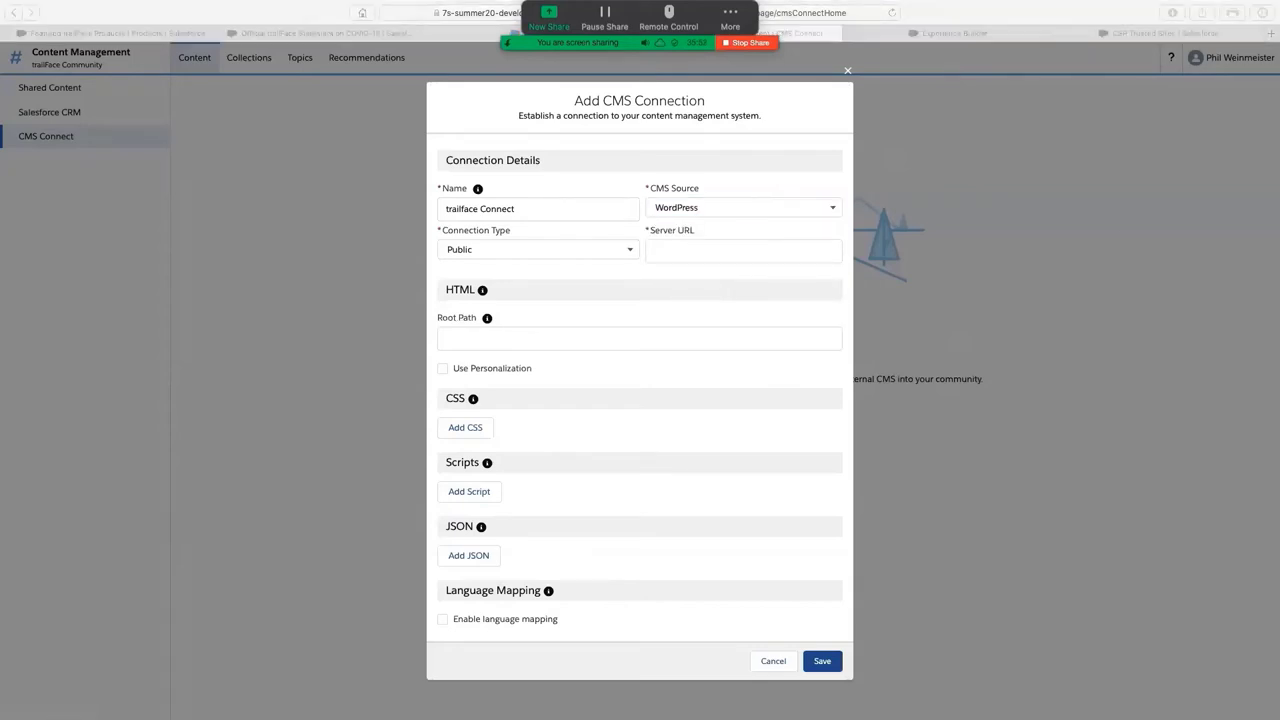
{"action": "left_click", "coordinate": [731, 251]}
{"action": "left_click", "coordinate": [731, 251]}
{"action": "type", "text": "https://public-api.wordpress.com"}
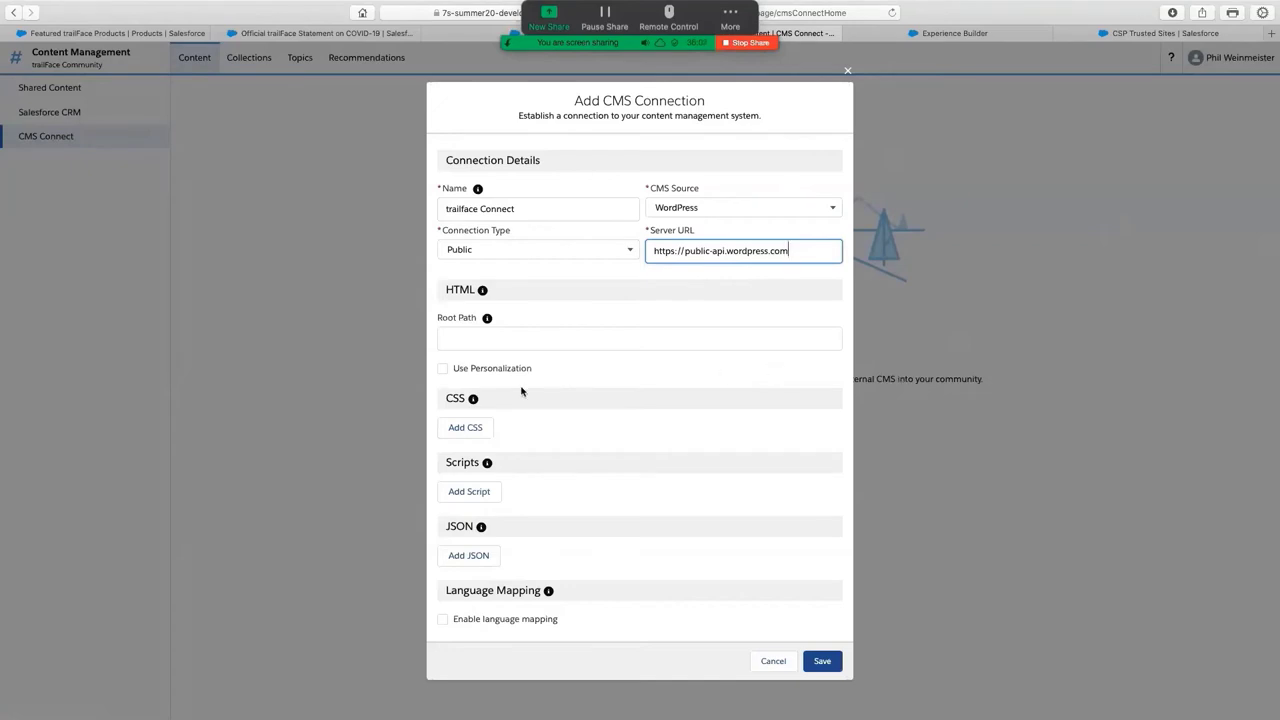
Add a JSON content type named Blog Feed to the connection
{"action": "left_click", "coordinate": [466, 556]}
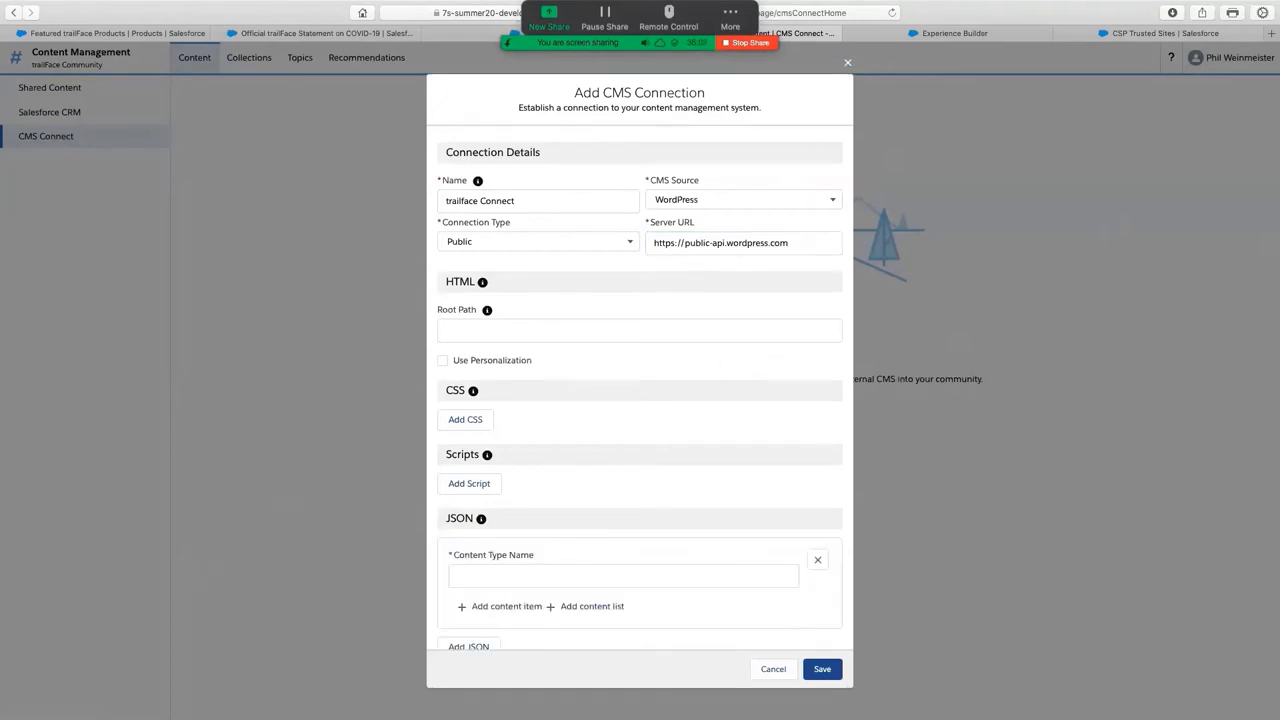
{"action": "scroll", "coordinate": [674, 476], "scroll_direction": "down", "scroll_amount": 2}
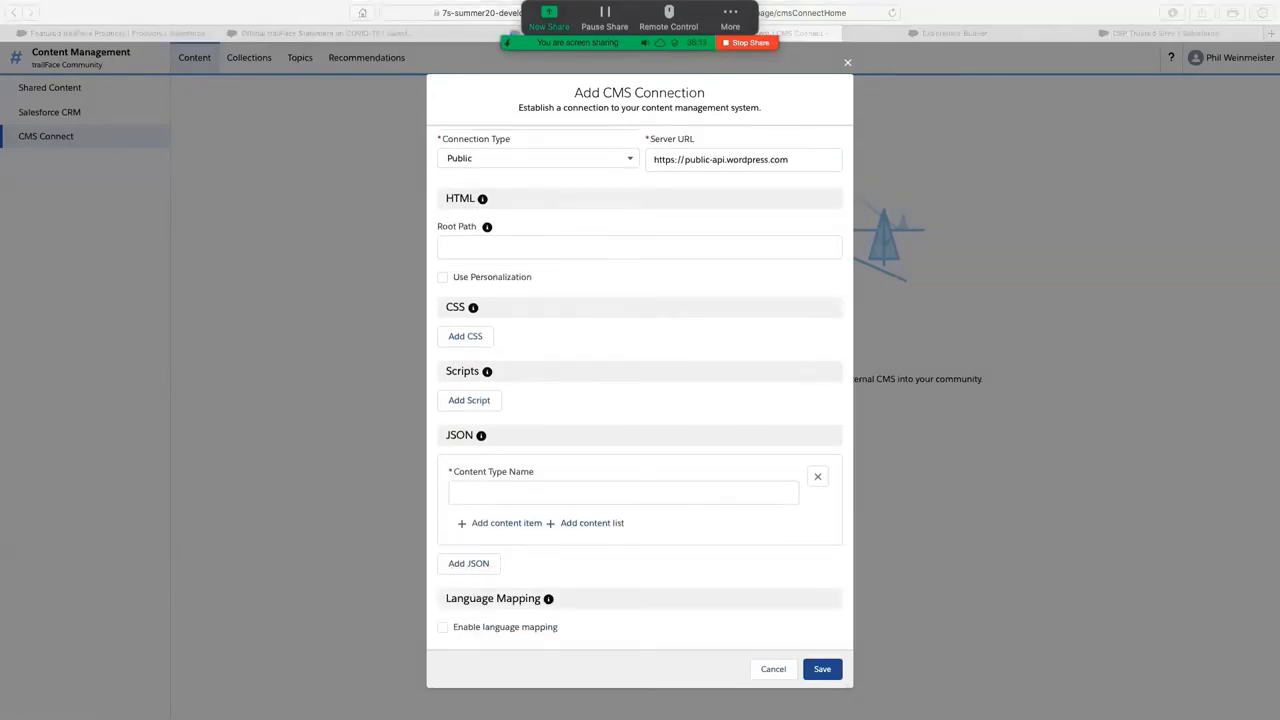
{"action": "left_click", "coordinate": [521, 491]}
{"action": "type", "text": "Blog Feed"}
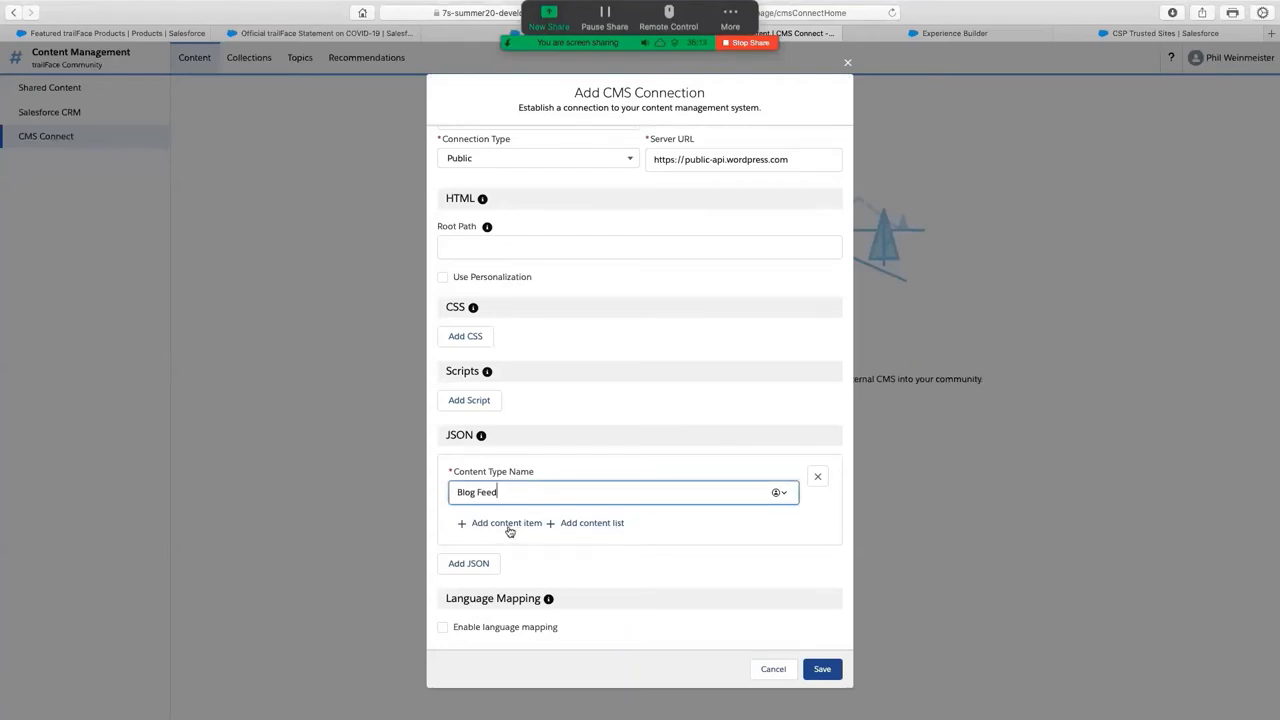
Add content item Blog Item to Blog Feed with path rest/v1.1/sites/trailface.wordpress.com/posts/{component}, ID path ID and title path title
{"action": "left_click", "coordinate": [509, 523]}
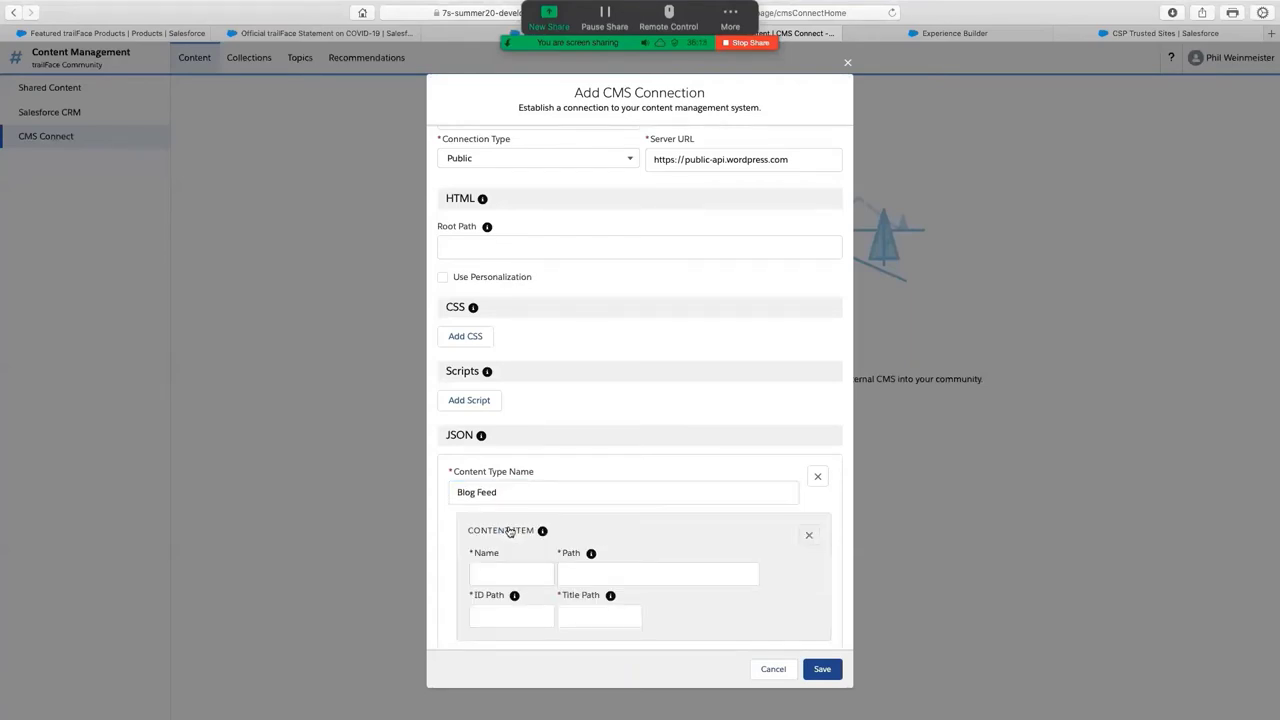
{"action": "scroll", "coordinate": [600, 450], "scroll_direction": "down", "scroll_amount": 2}
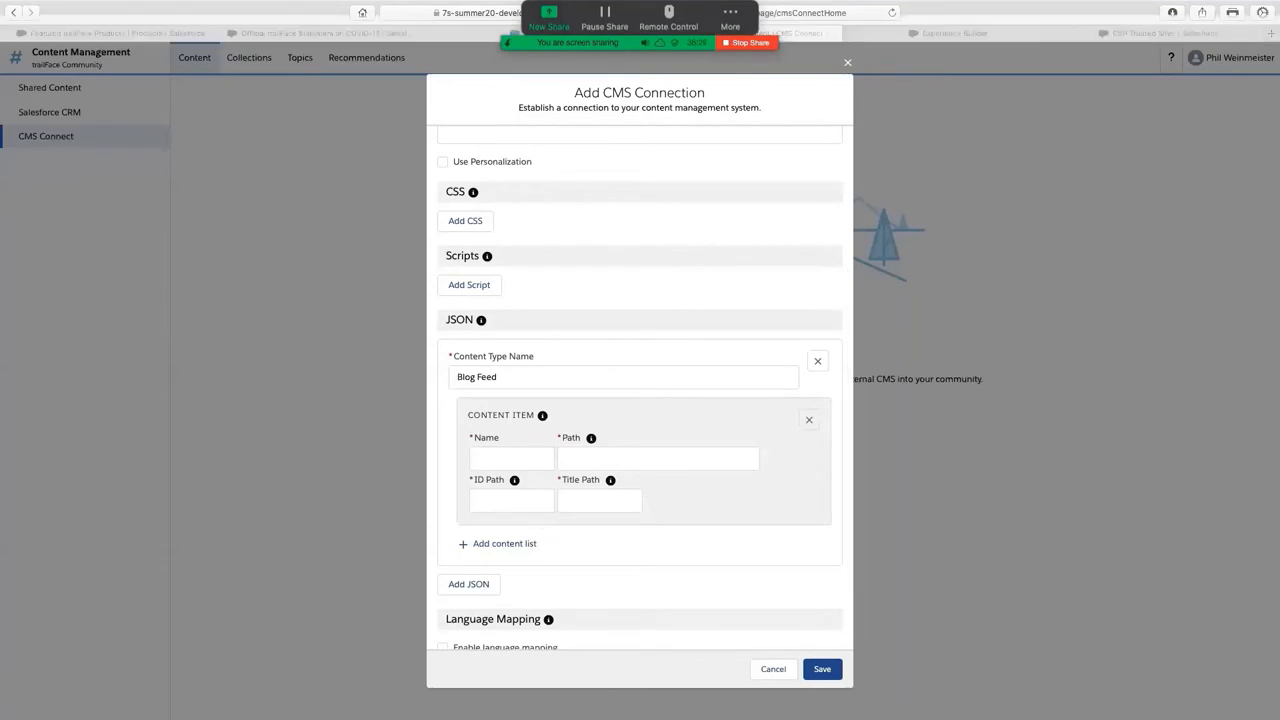
{"action": "left_click", "coordinate": [513, 459]}
{"action": "type", "text": "Blog Item"}
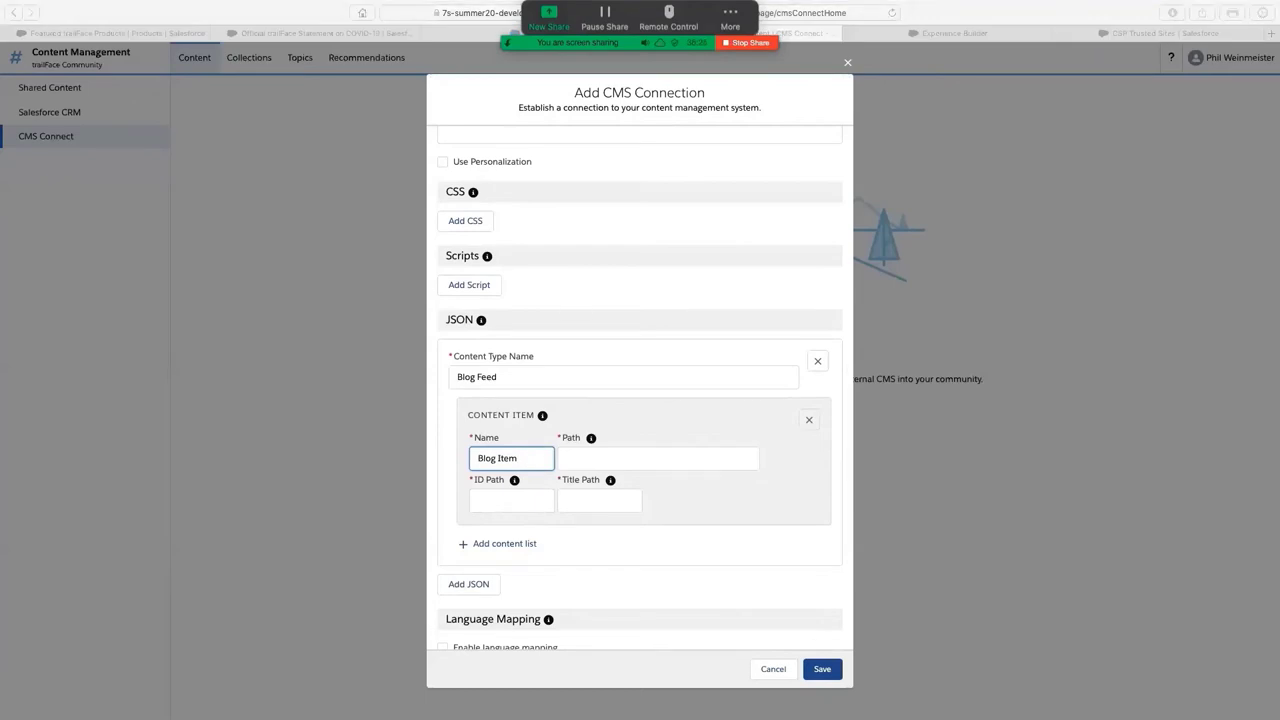
{"action": "left_click", "coordinate": [643, 460]}
{"action": "type", "text": "/trailface.wordpress.com/posts/{component}"}
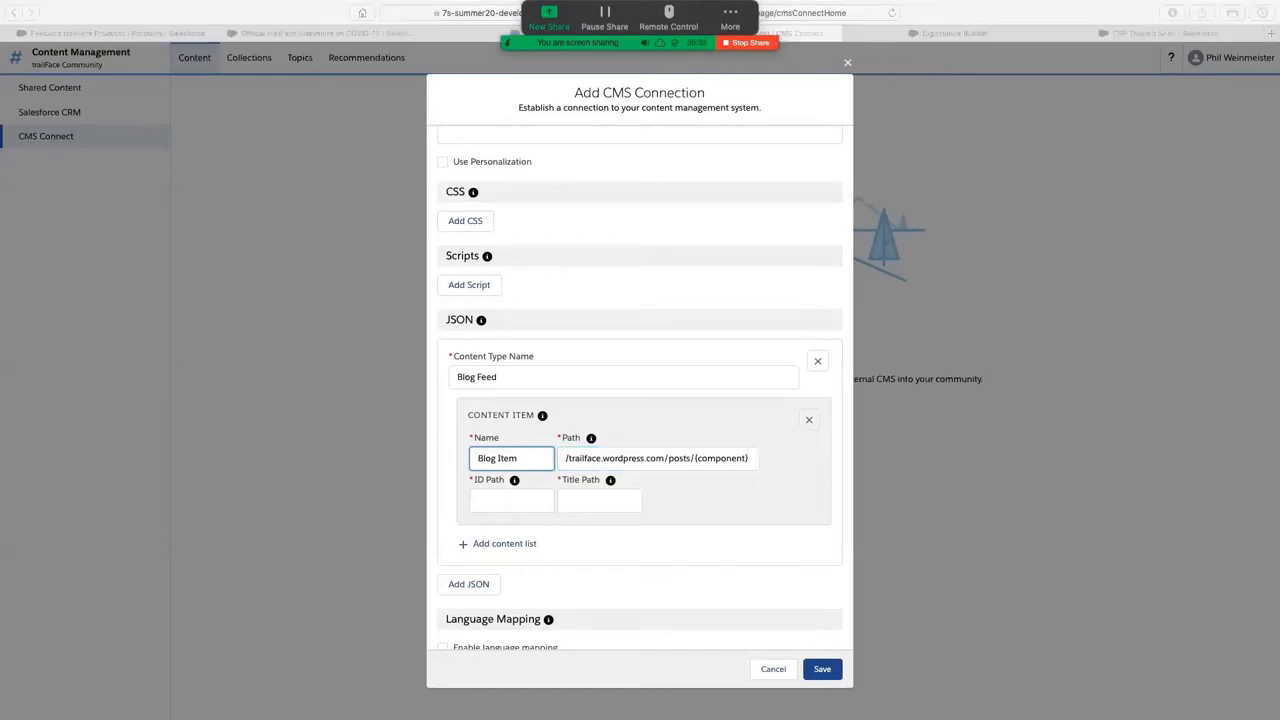
{"action": "left_click", "coordinate": [500, 500]}
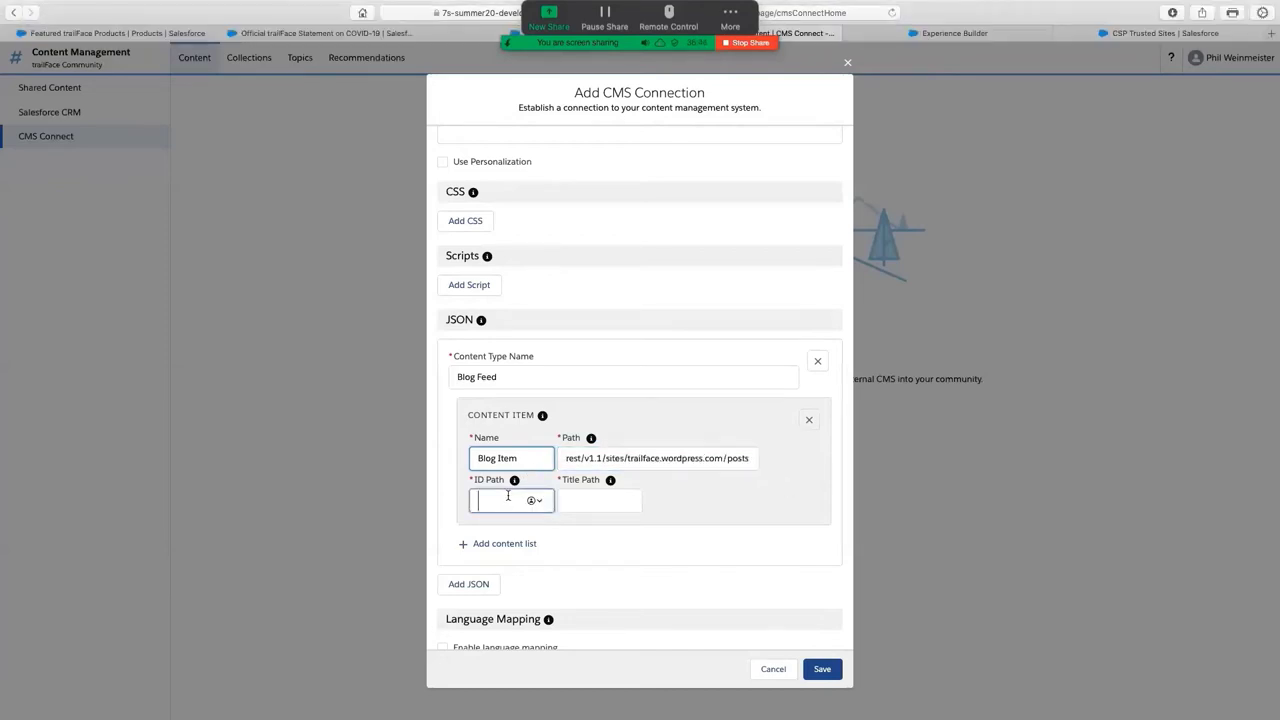
{"action": "type", "text": "ID"}
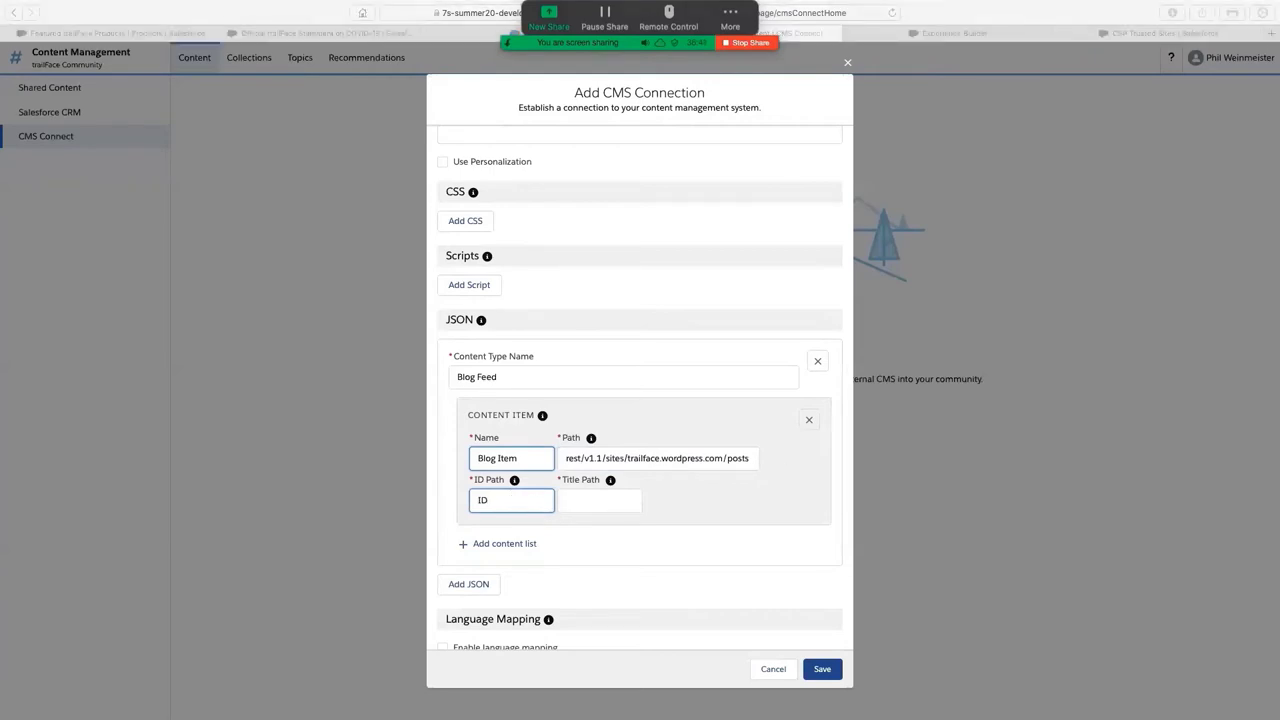
{"action": "left_click", "coordinate": [580, 503]}
{"action": "type", "text": "title"}
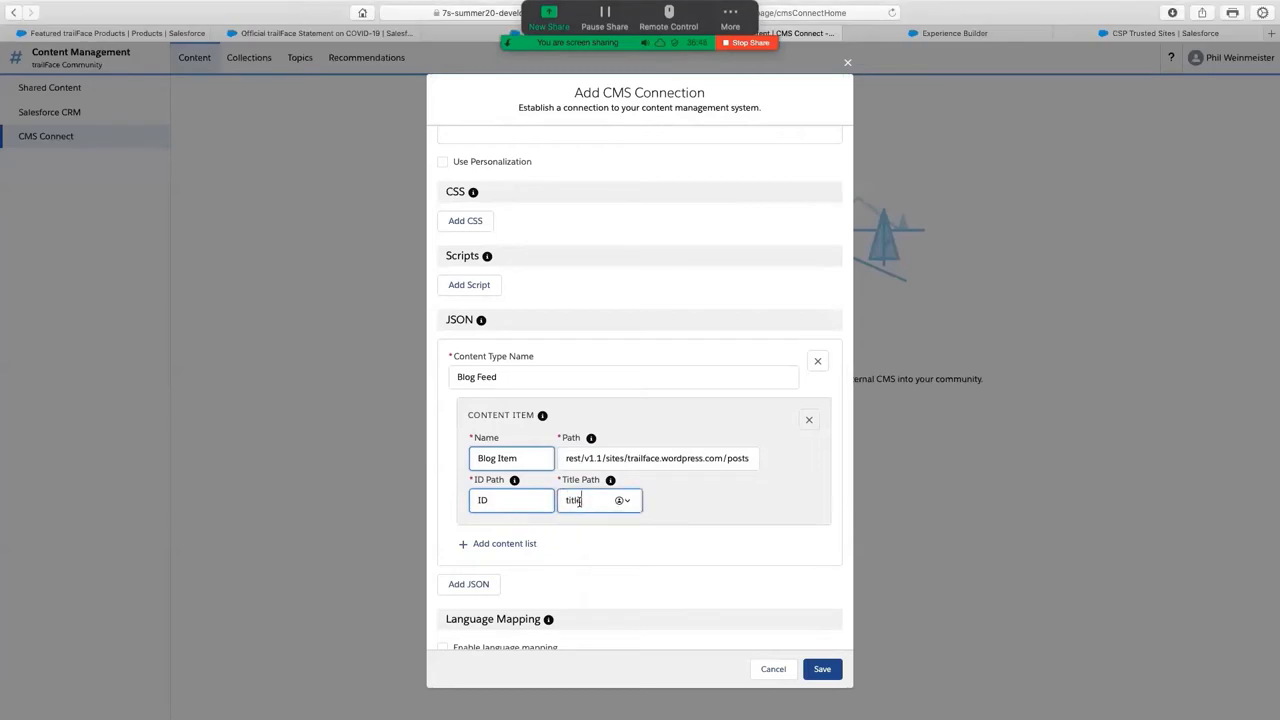
Add a content list named Blog List with the copied WordPress posts path ending in {itemsPerPage}&page={pageNumber} and node path posts
{"action": "left_click", "coordinate": [496, 543]}
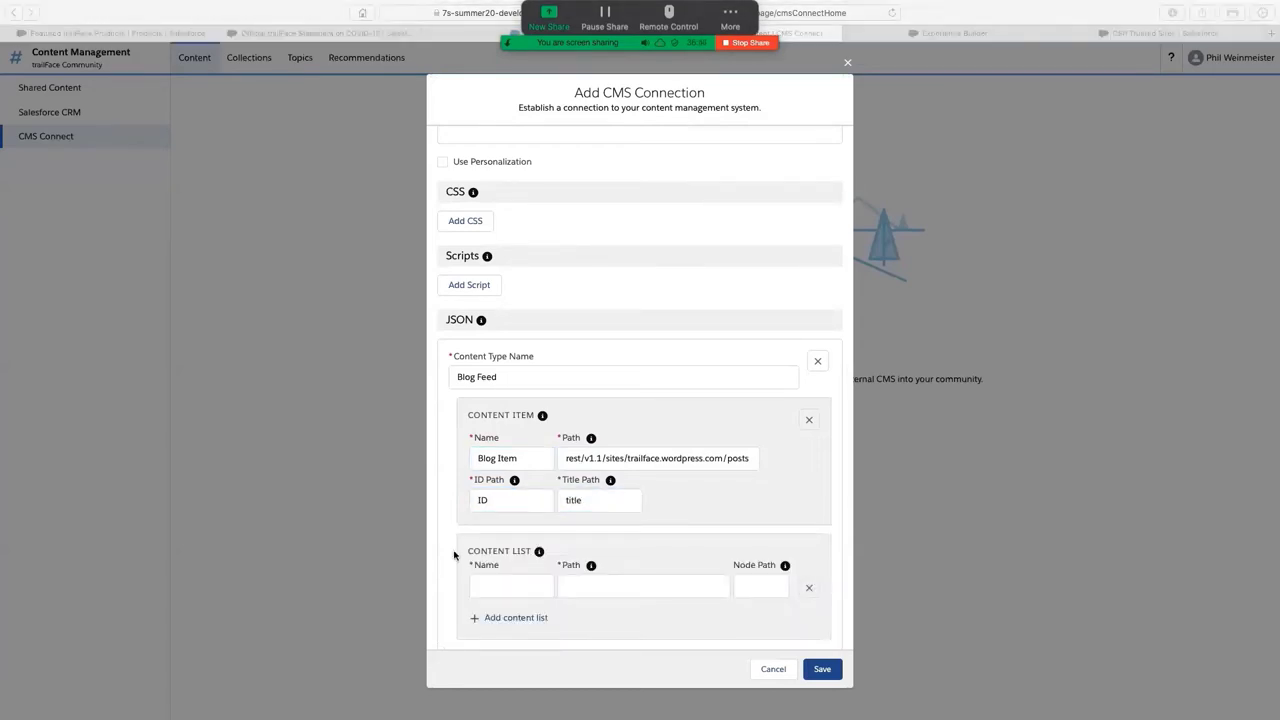
{"action": "left_click", "coordinate": [508, 585]}
{"action": "type", "text": "Blog List"}
{"action": "left_click", "coordinate": [637, 585]}
{"action": "key", "text": "ctrl+v"}
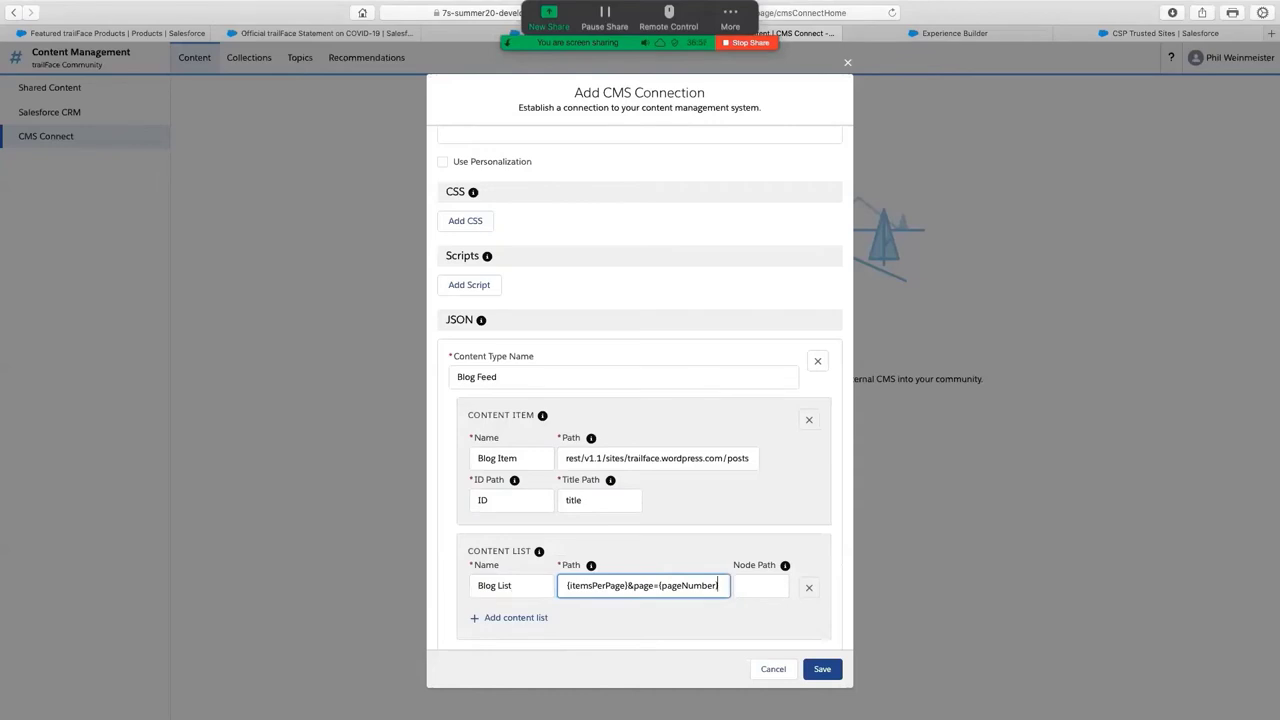
{"action": "left_click", "coordinate": [765, 590]}
{"action": "type", "text": "posts"}
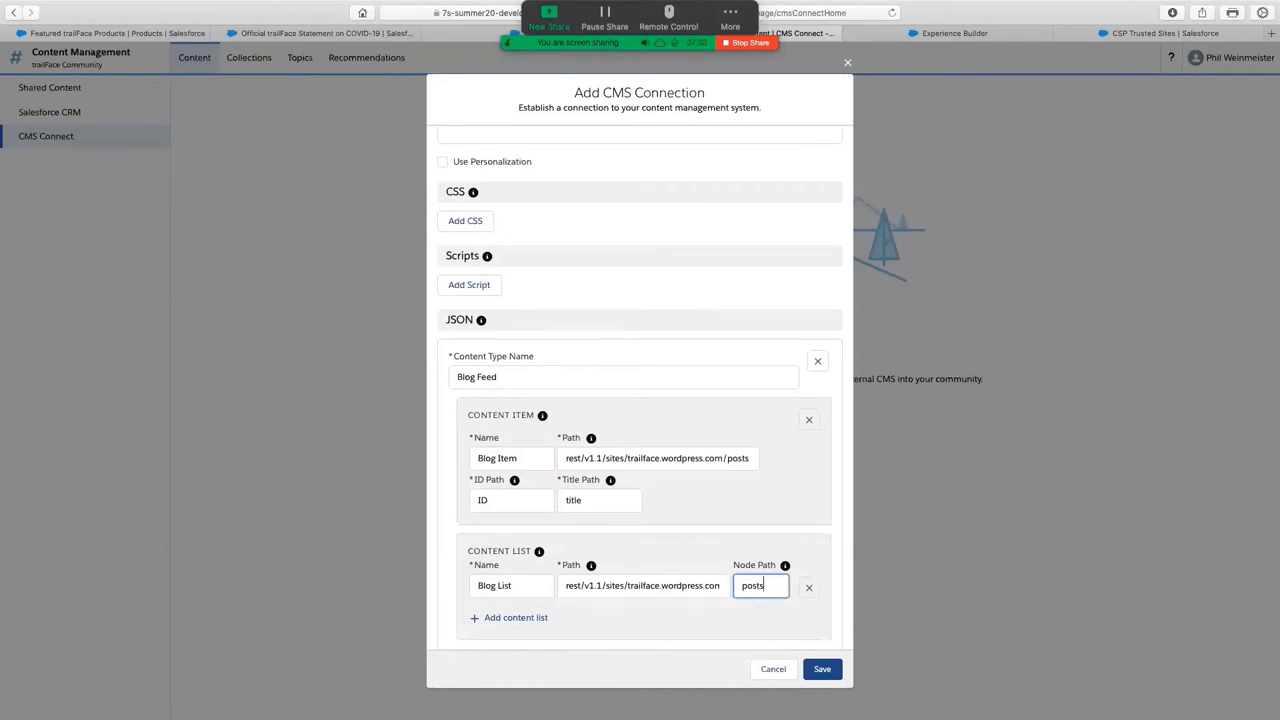
Check the connection details, save the trailface Connect connection and acknowledge the CSP settings notice
{"action": "scroll", "coordinate": [580, 393], "scroll_direction": "down", "scroll_amount": 3}
{"action": "scroll", "coordinate": [577, 391], "scroll_direction": "up", "scroll_amount": 10}
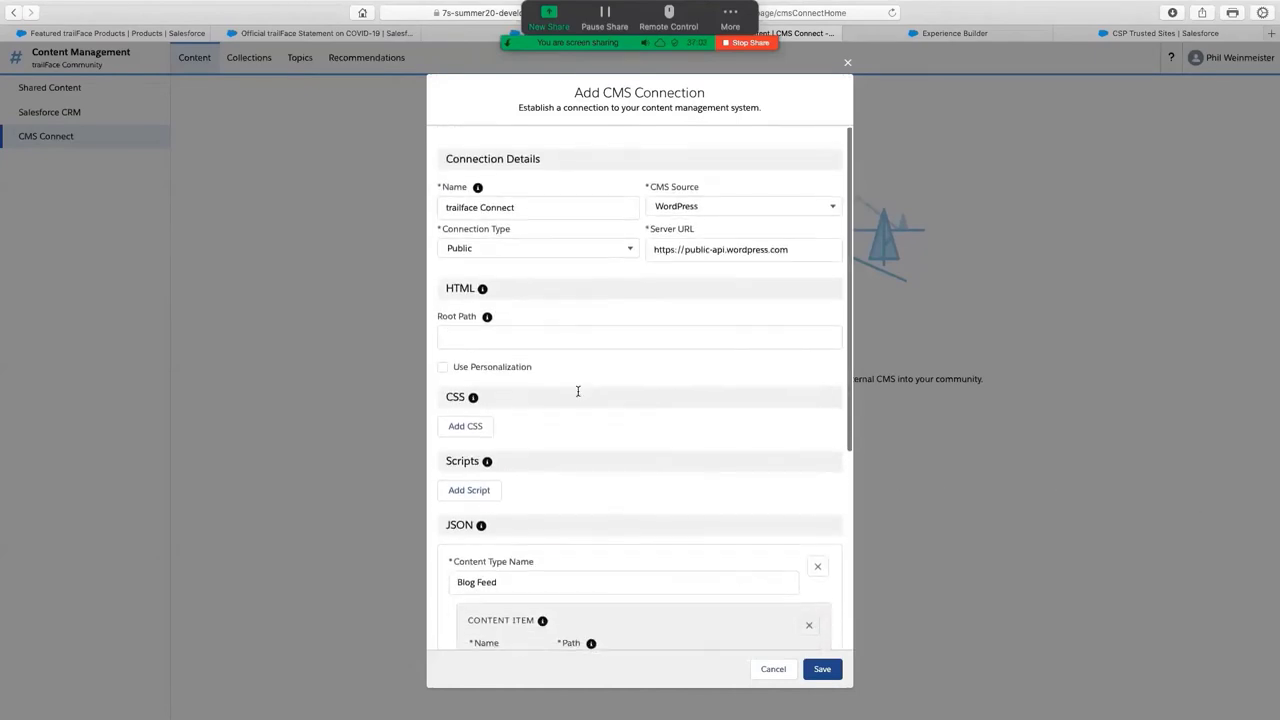
{"action": "scroll", "coordinate": [670, 500], "scroll_direction": "down", "scroll_amount": 10}
{"action": "left_click", "coordinate": [822, 670]}
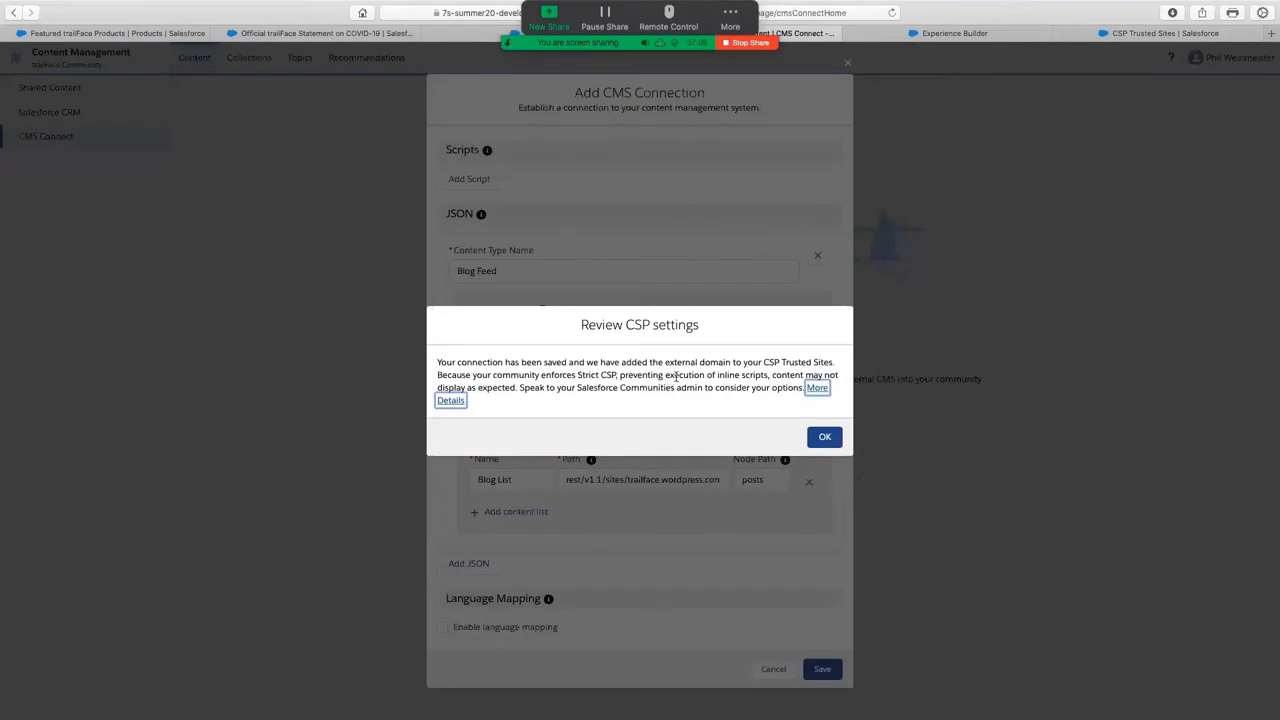
{"action": "left_click", "coordinate": [822, 436]}
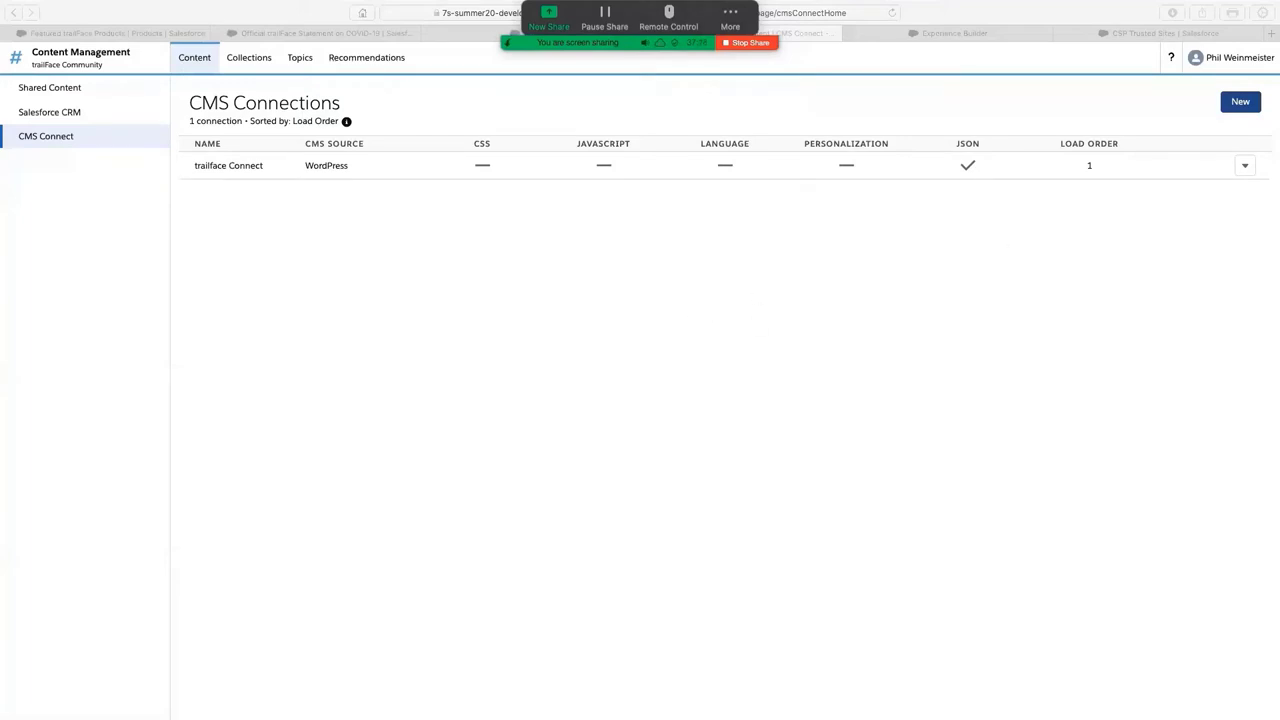
Switch to the community's Builder workspace and open the Content Security Policy section of its Security settings
{"action": "left_click", "coordinate": [77, 55]}
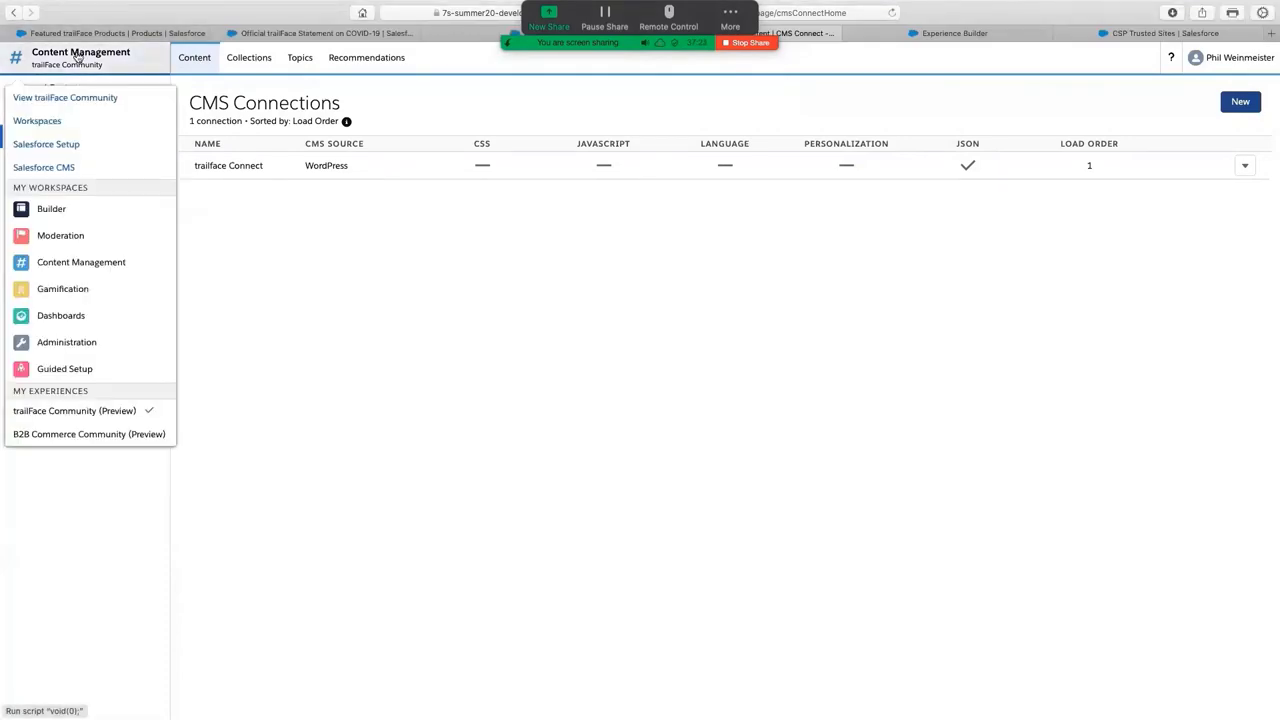
{"action": "left_click", "coordinate": [51, 209]}
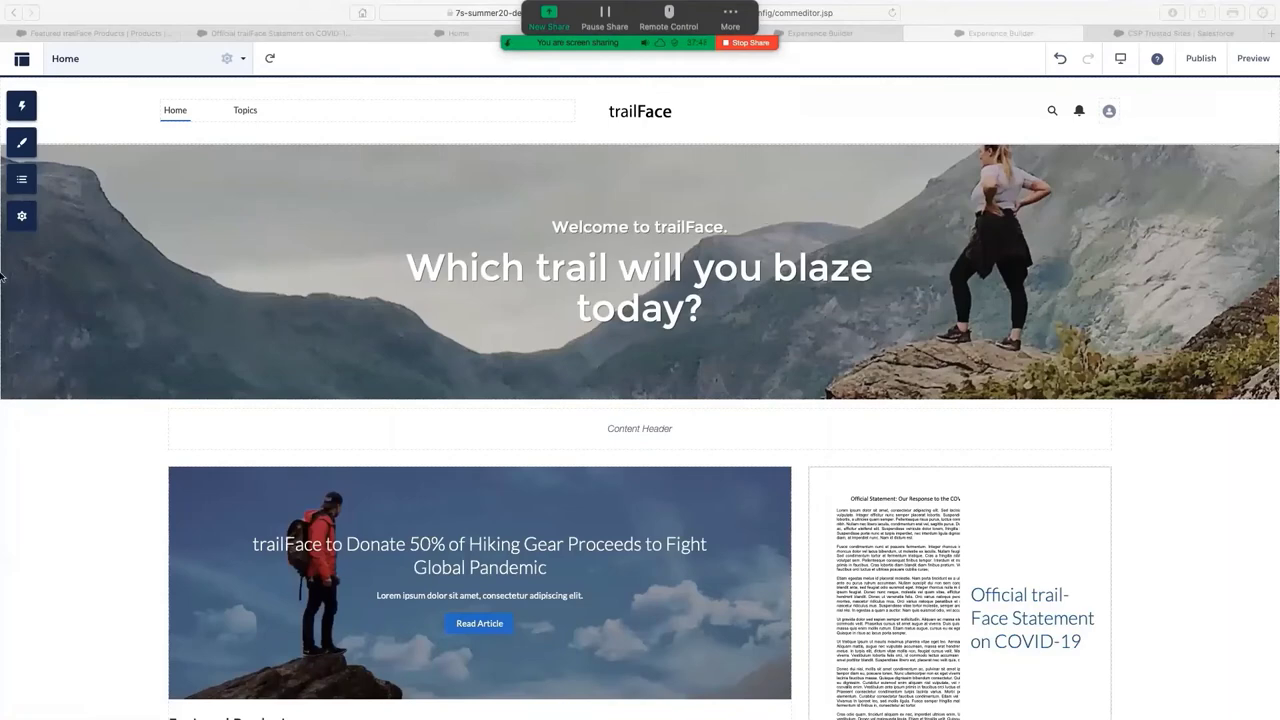
{"action": "left_click", "coordinate": [22, 216]}
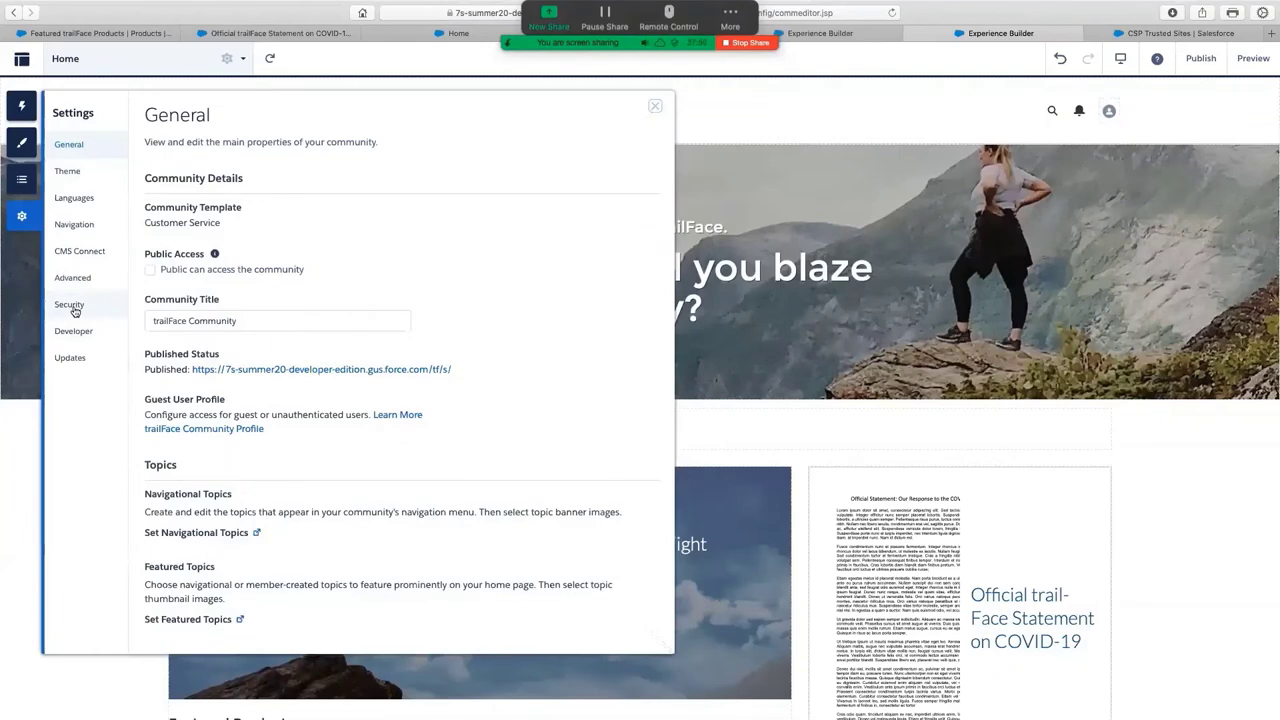
{"action": "left_click", "coordinate": [70, 305]}
{"action": "scroll", "coordinate": [180, 430], "scroll_direction": "down", "scroll_amount": 5}
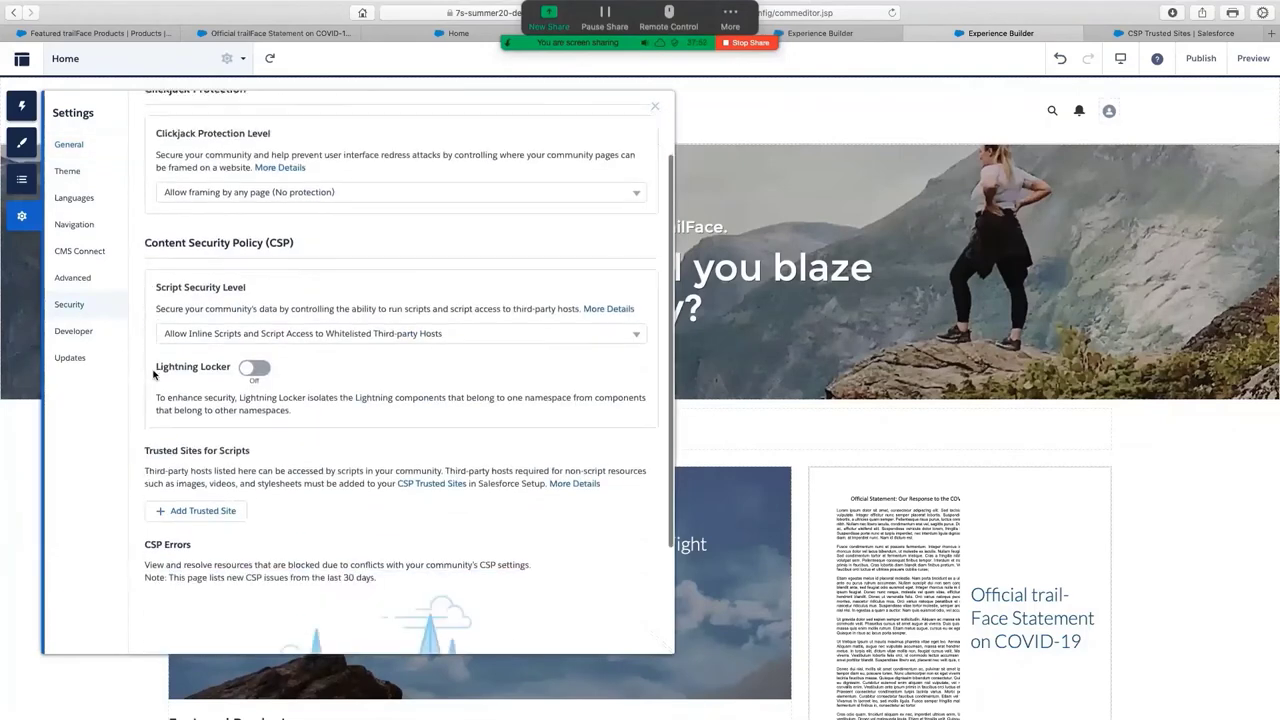
{"action": "left_click", "coordinate": [205, 399]}
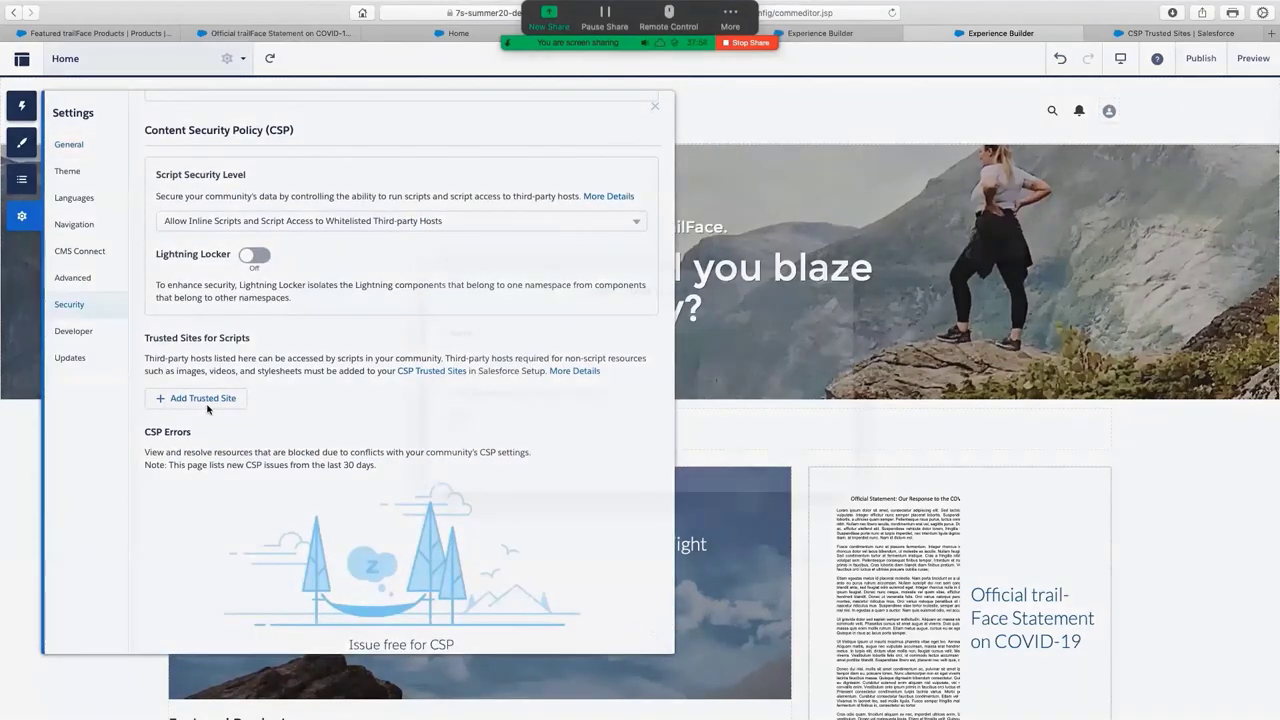
{"action": "type", "text": "W"}
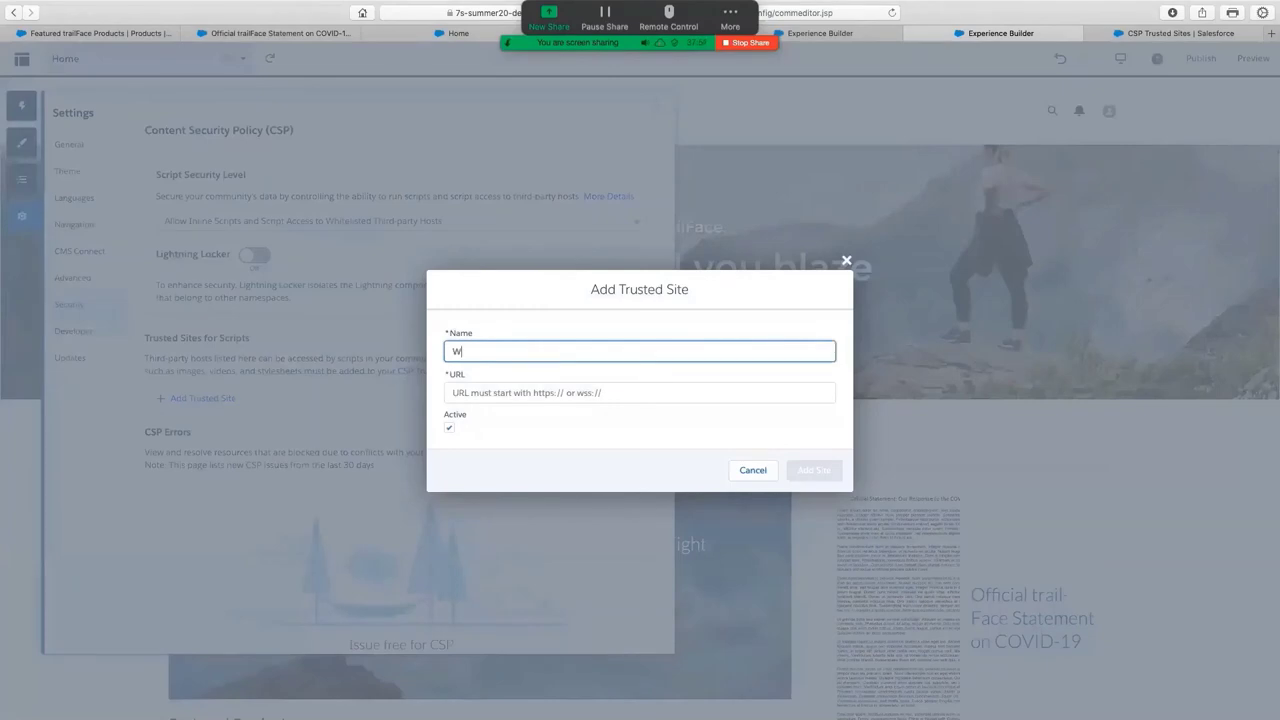
{"action": "type", "text": "ordpress"}
{"action": "key", "text": "Tab"}
{"action": "type", "text": "https://*.wordpress.com"}
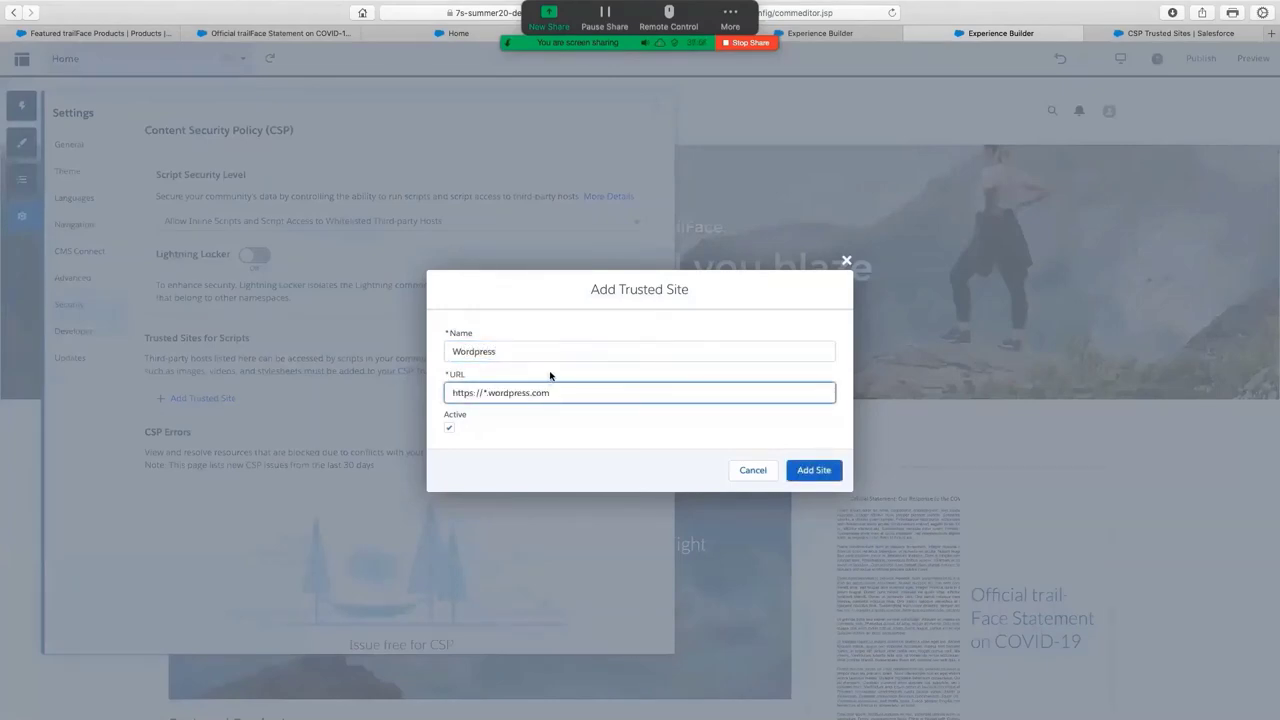
{"action": "left_click", "coordinate": [825, 478]}
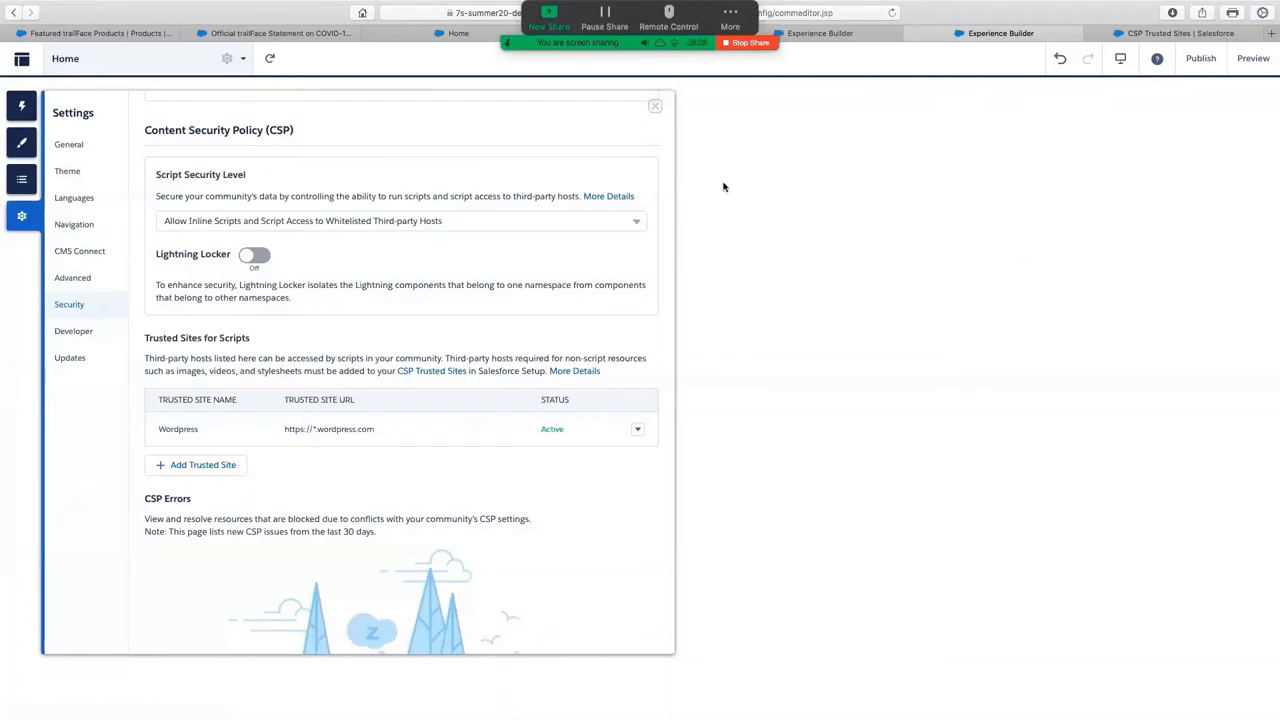
{"action": "left_click", "coordinate": [655, 106]}
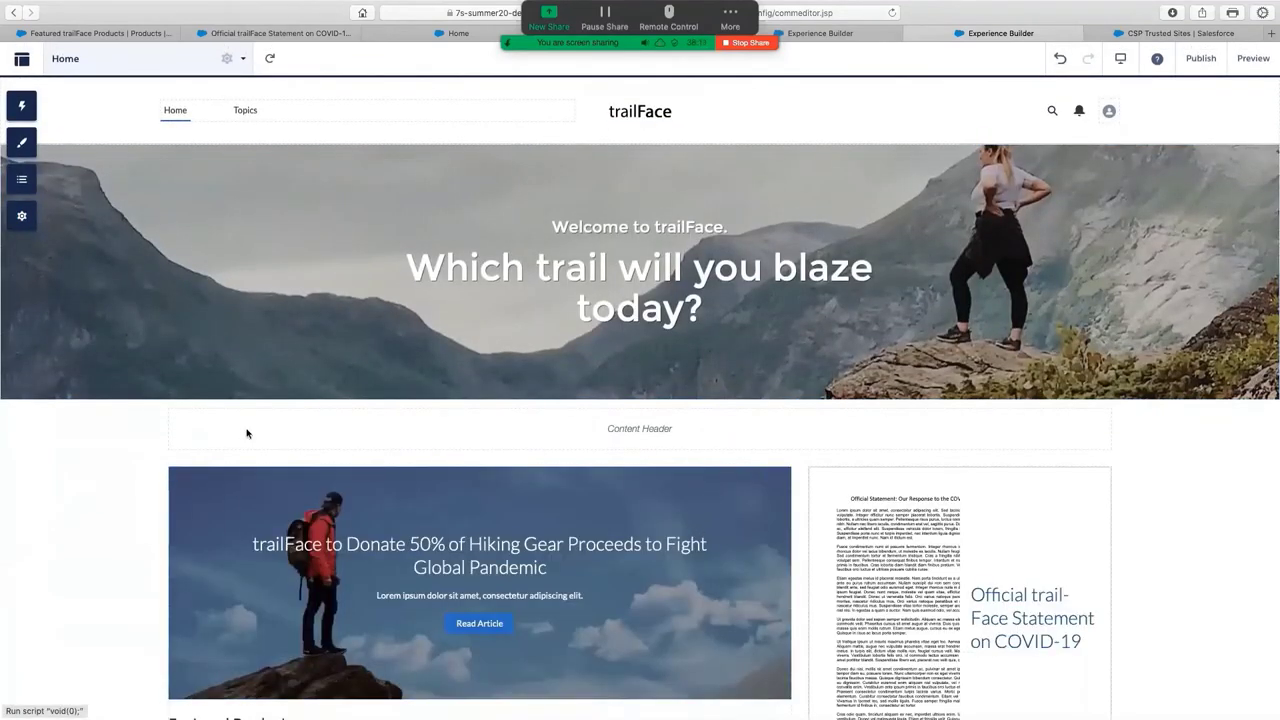
Look over the Home page layout and search the available page components for cms
{"action": "scroll", "coordinate": [365, 203], "scroll_direction": "down", "scroll_amount": 10}
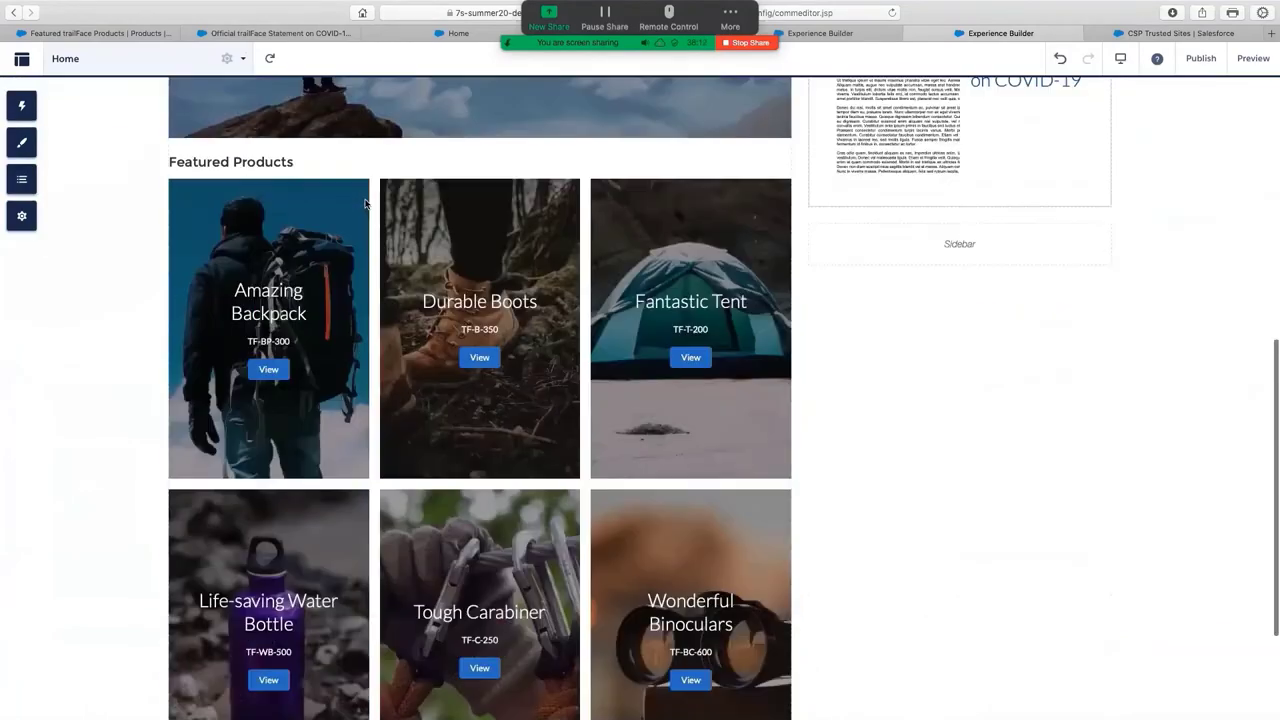
{"action": "scroll", "coordinate": [365, 203], "scroll_direction": "up", "scroll_amount": 8}
{"action": "scroll", "coordinate": [365, 203], "scroll_direction": "up", "scroll_amount": 2}
{"action": "left_click", "coordinate": [22, 105]}
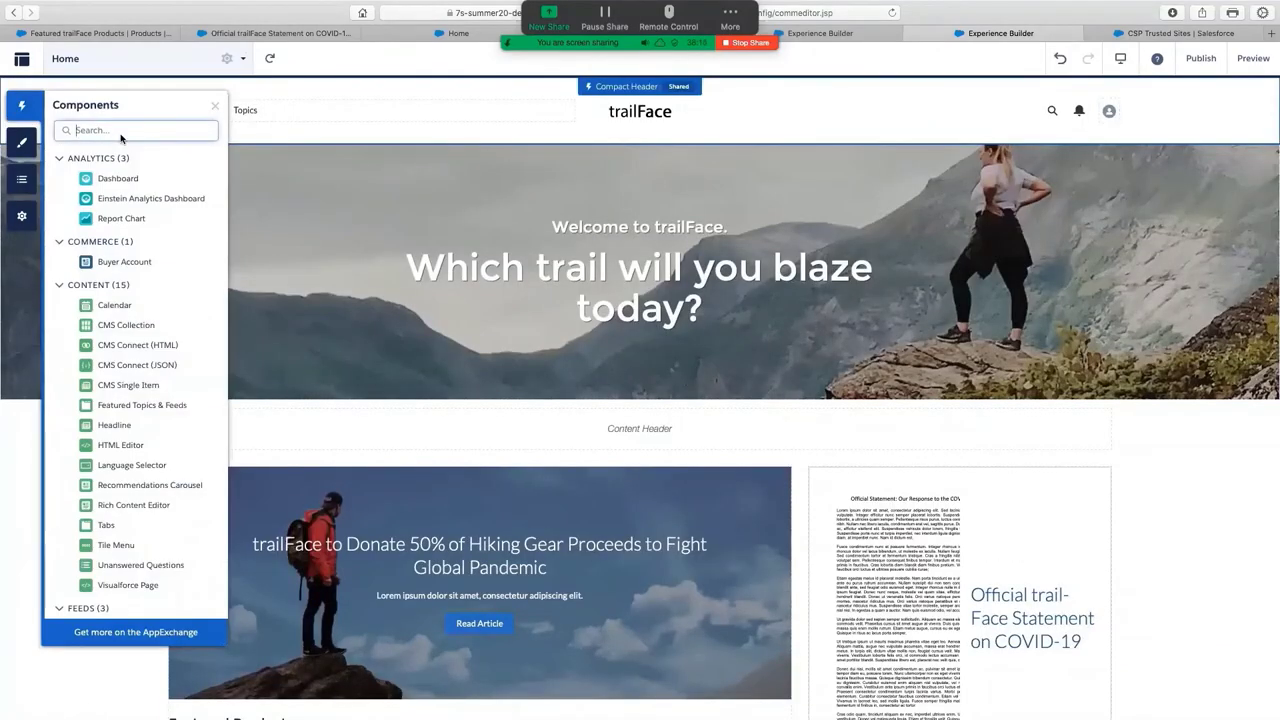
{"action": "type", "text": "cms"}
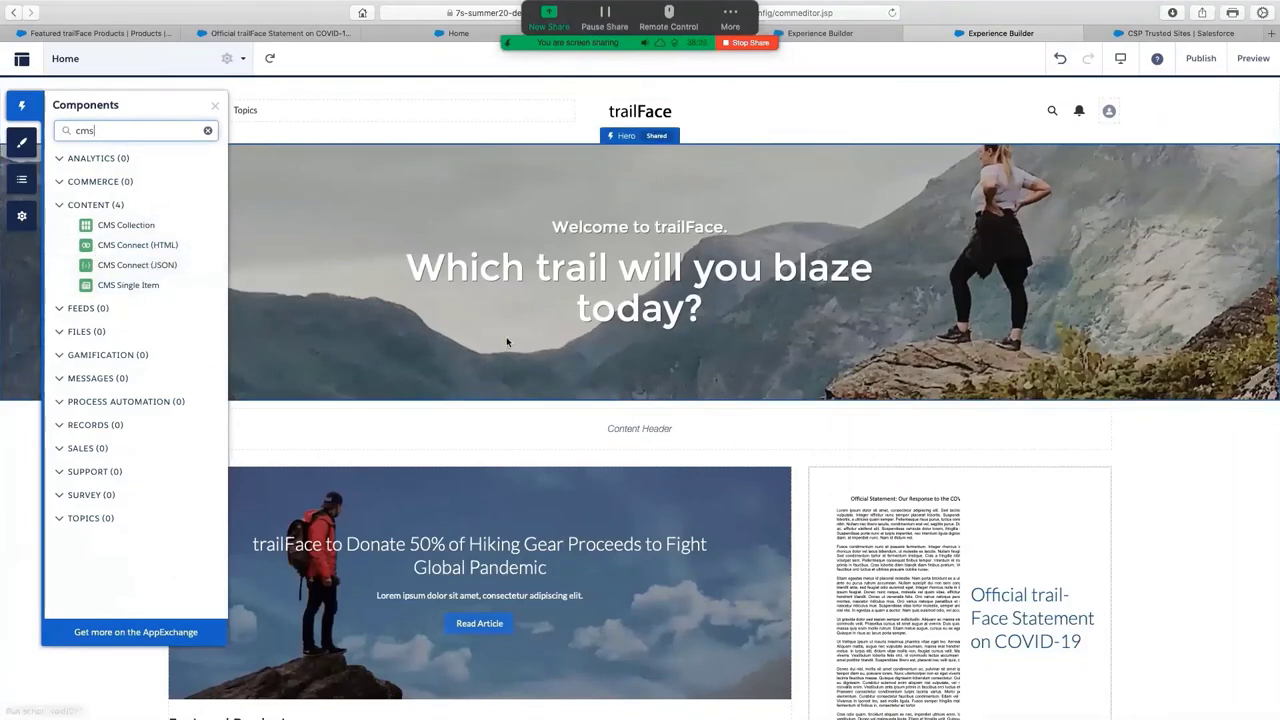
Move the hiking gear donation article from the main content area to the sidebar column, above the COVID-19 statement
{"action": "scroll", "coordinate": [507, 342], "scroll_direction": "down", "scroll_amount": 2}
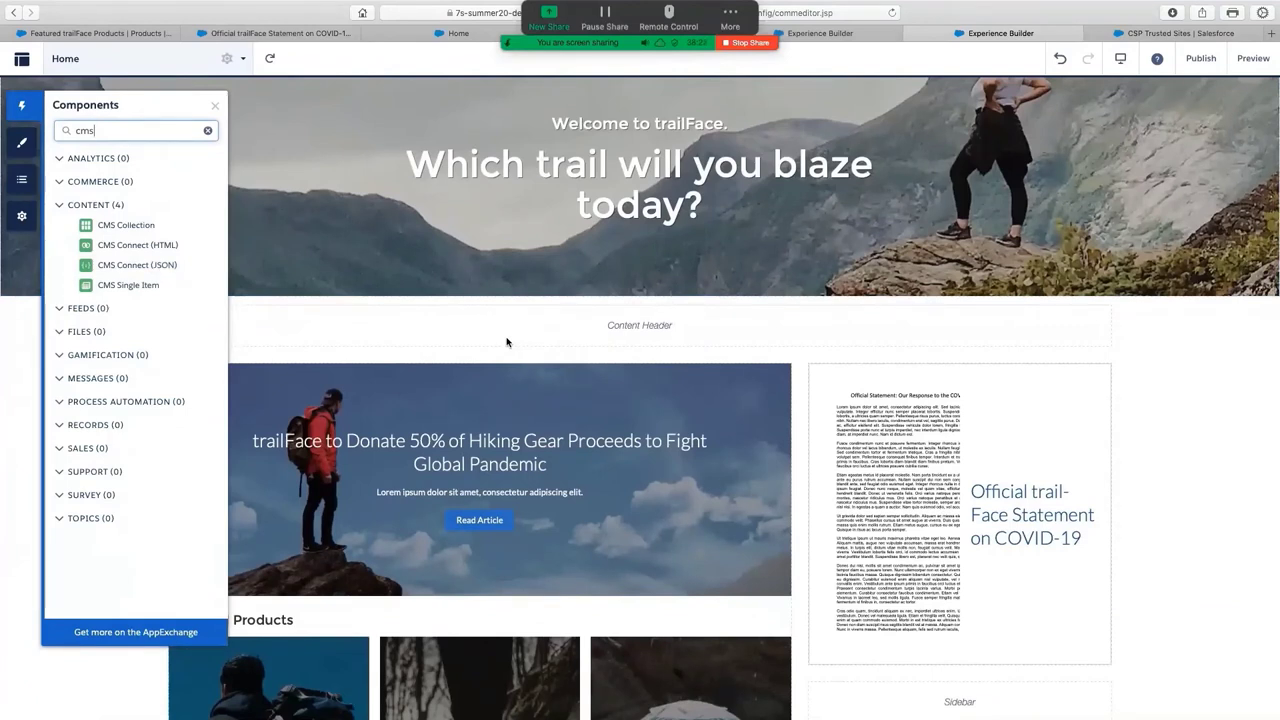
{"action": "scroll", "coordinate": [509, 343], "scroll_direction": "down", "scroll_amount": 1}
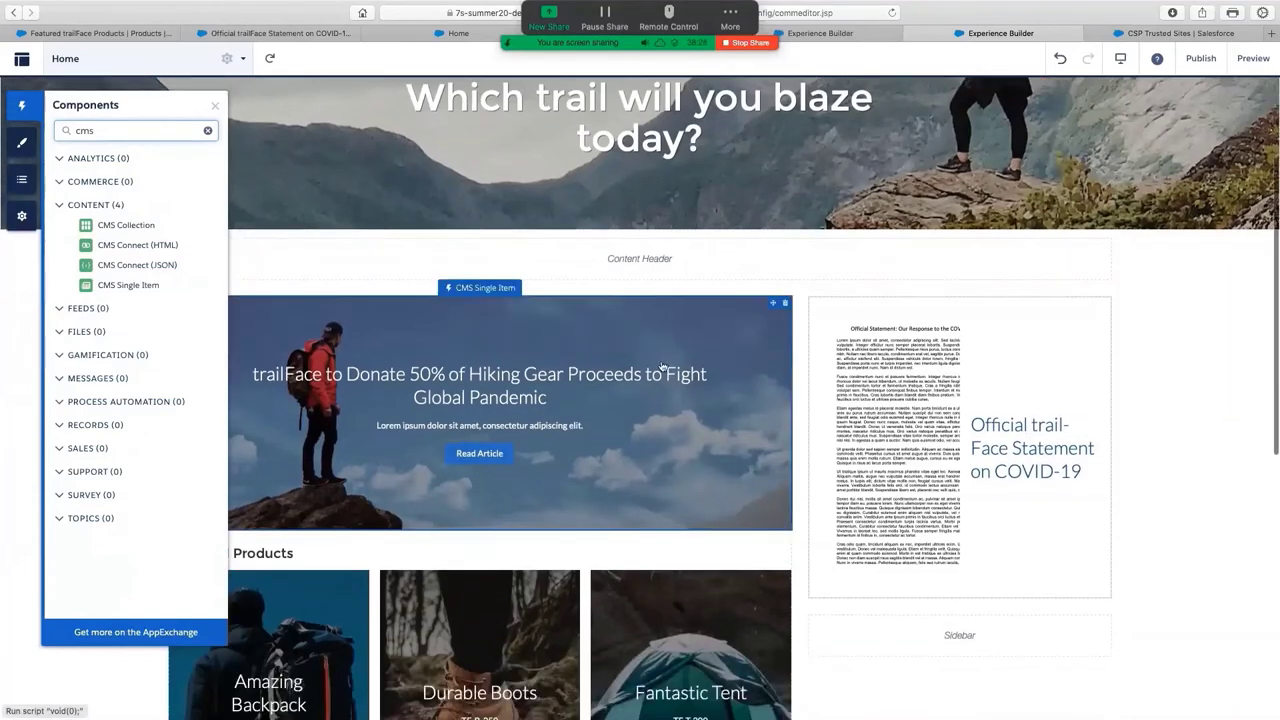
{"action": "left_click", "coordinate": [1152, 406]}
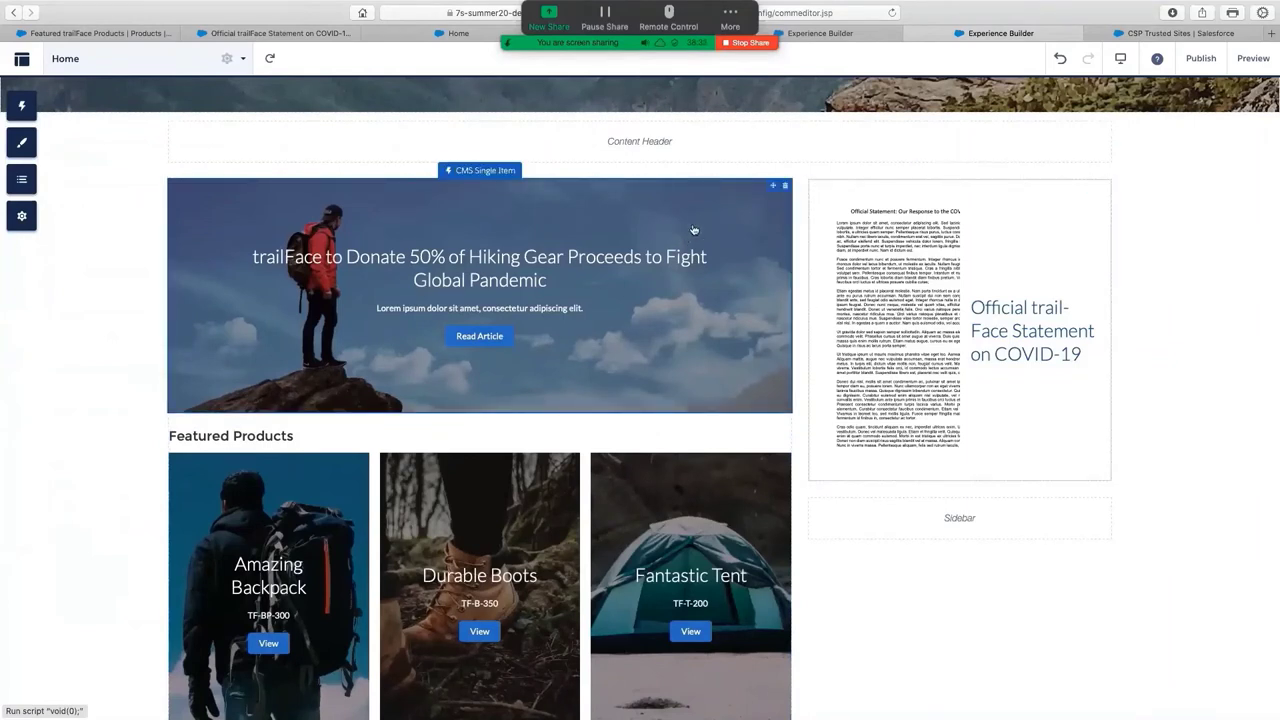
{"action": "left_click_drag", "start_coordinate": [694, 228], "coordinate": [897, 185]}
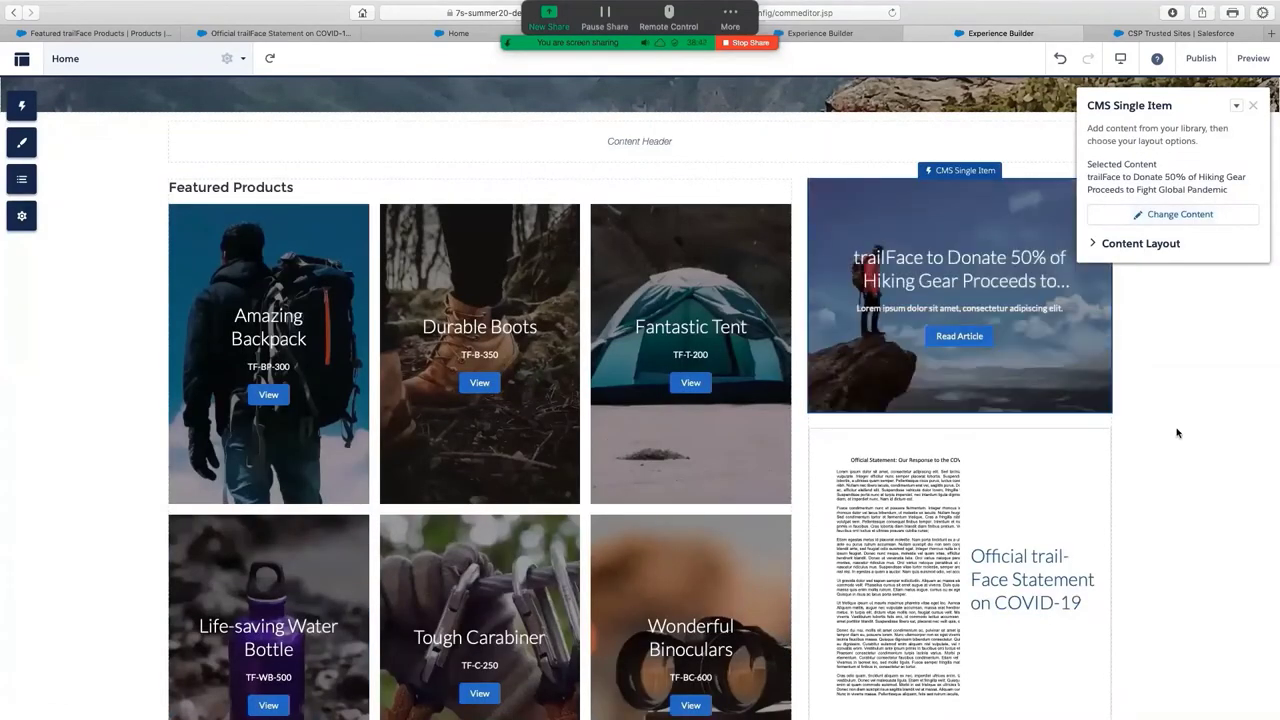
{"action": "left_click", "coordinate": [1258, 107]}
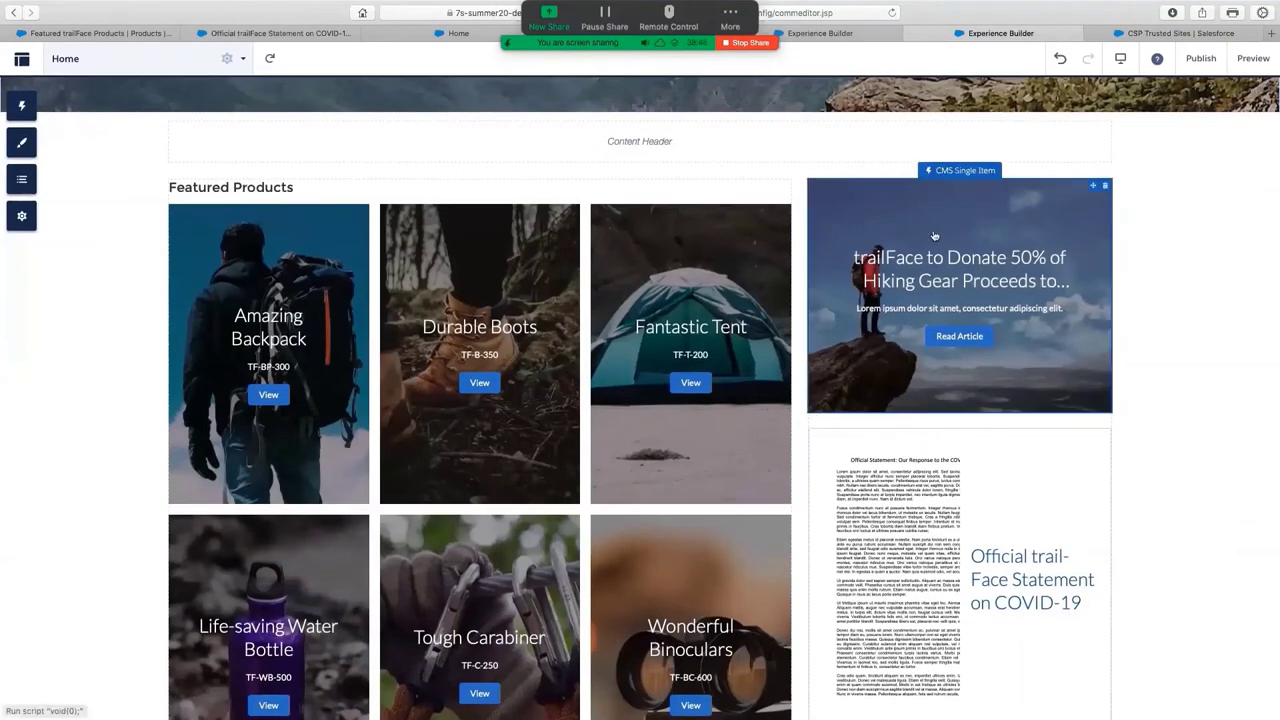
Hide the collection title of the Featured Products CMS Collection and limit its grid to a maximum of 1 row
{"action": "left_click", "coordinate": [358, 196]}
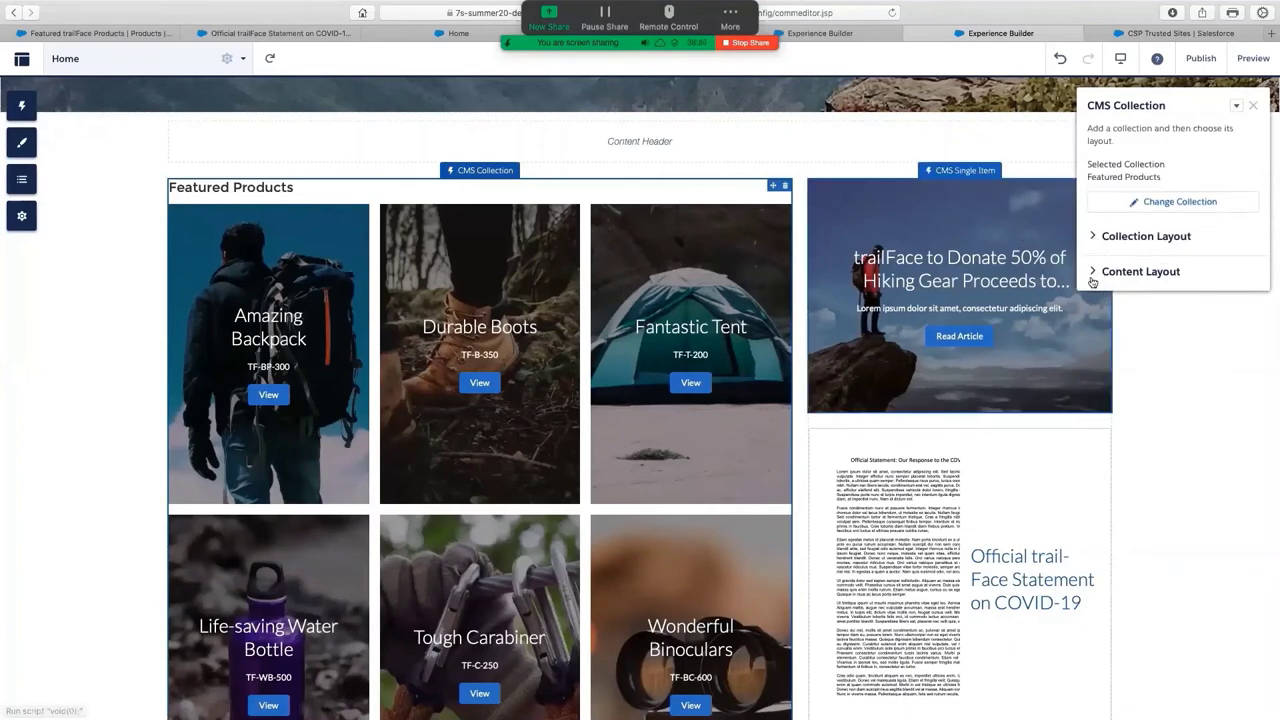
{"action": "left_click", "coordinate": [1094, 275]}
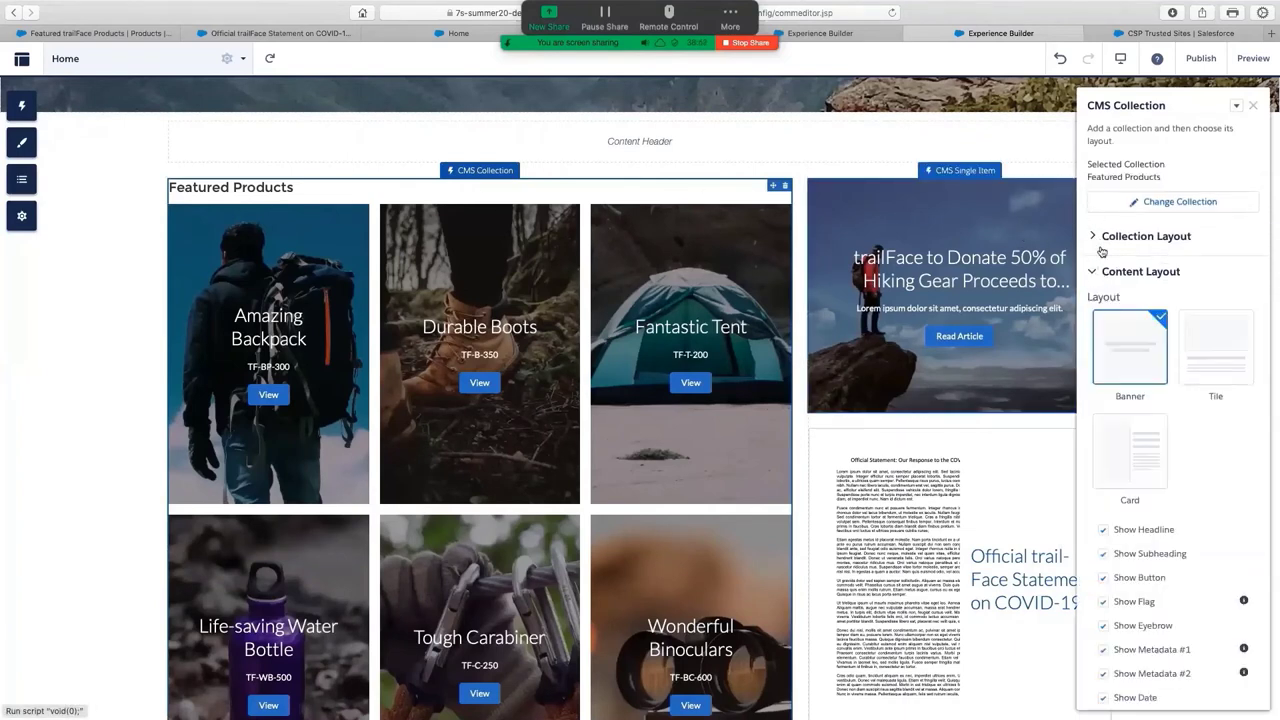
{"action": "scroll", "coordinate": [1110, 350], "scroll_direction": "down", "scroll_amount": 5}
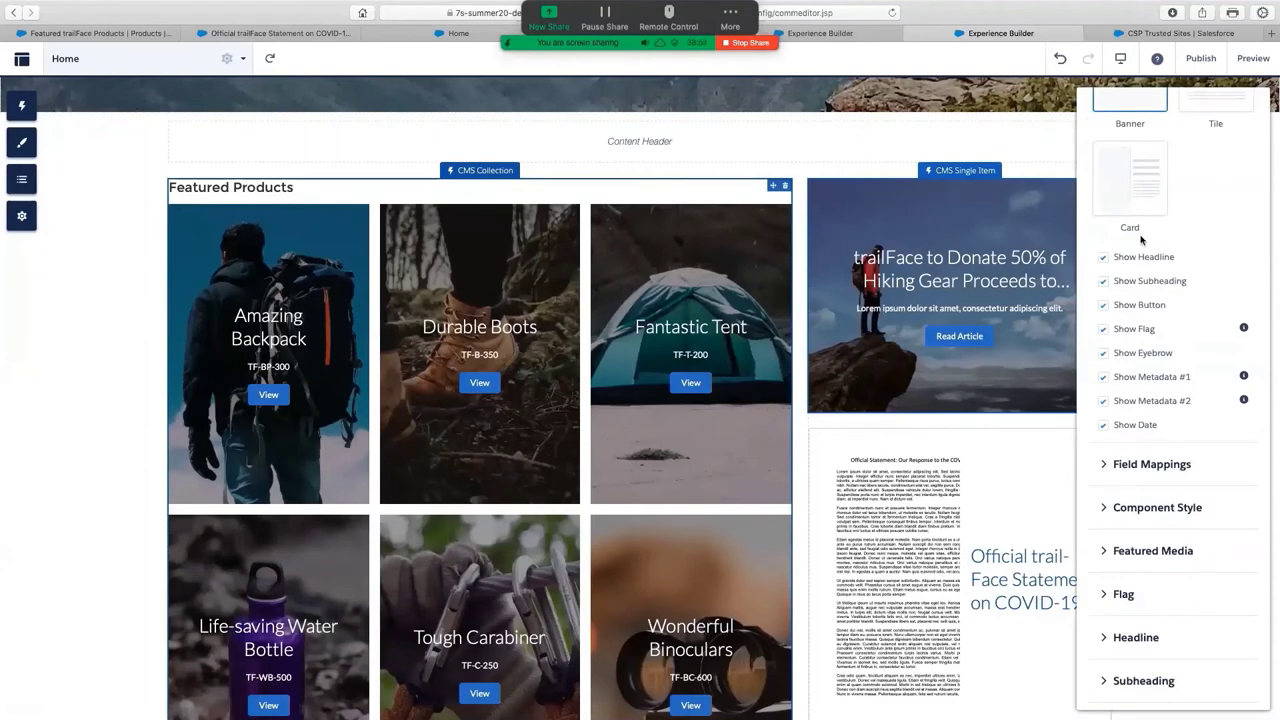
{"action": "scroll", "coordinate": [1141, 240], "scroll_direction": "up", "scroll_amount": 3}
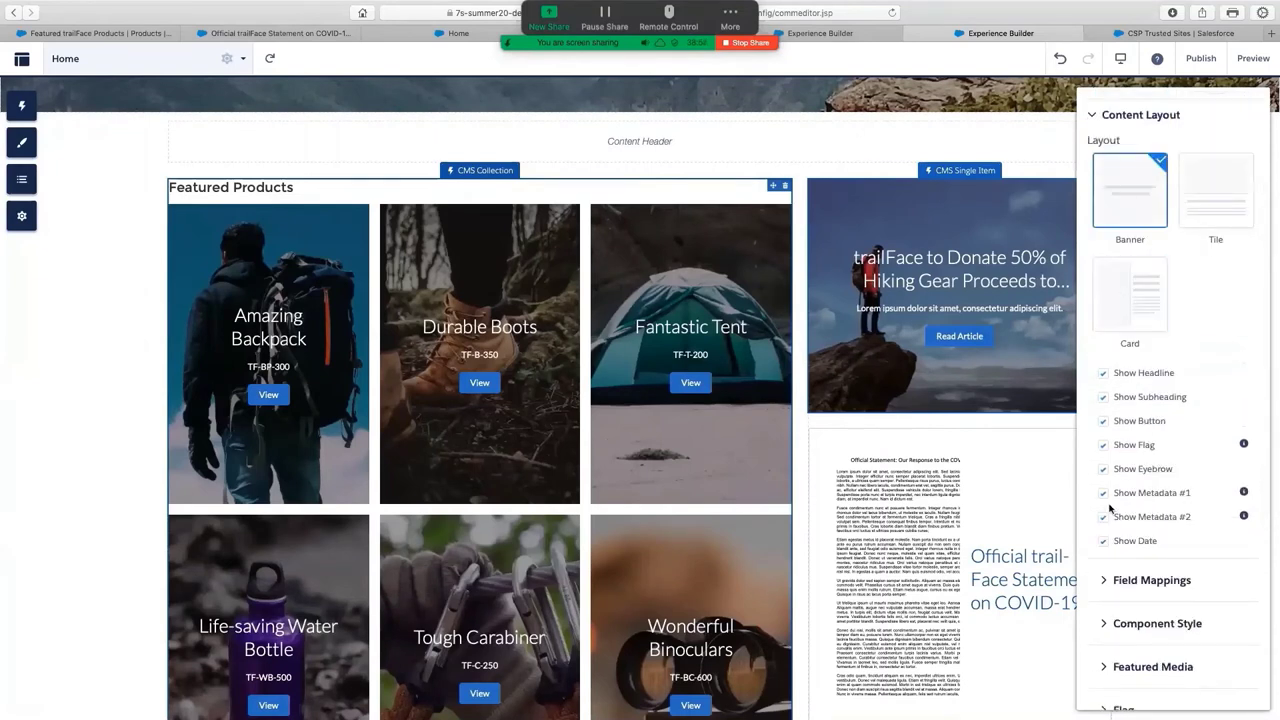
{"action": "left_click", "coordinate": [1096, 118]}
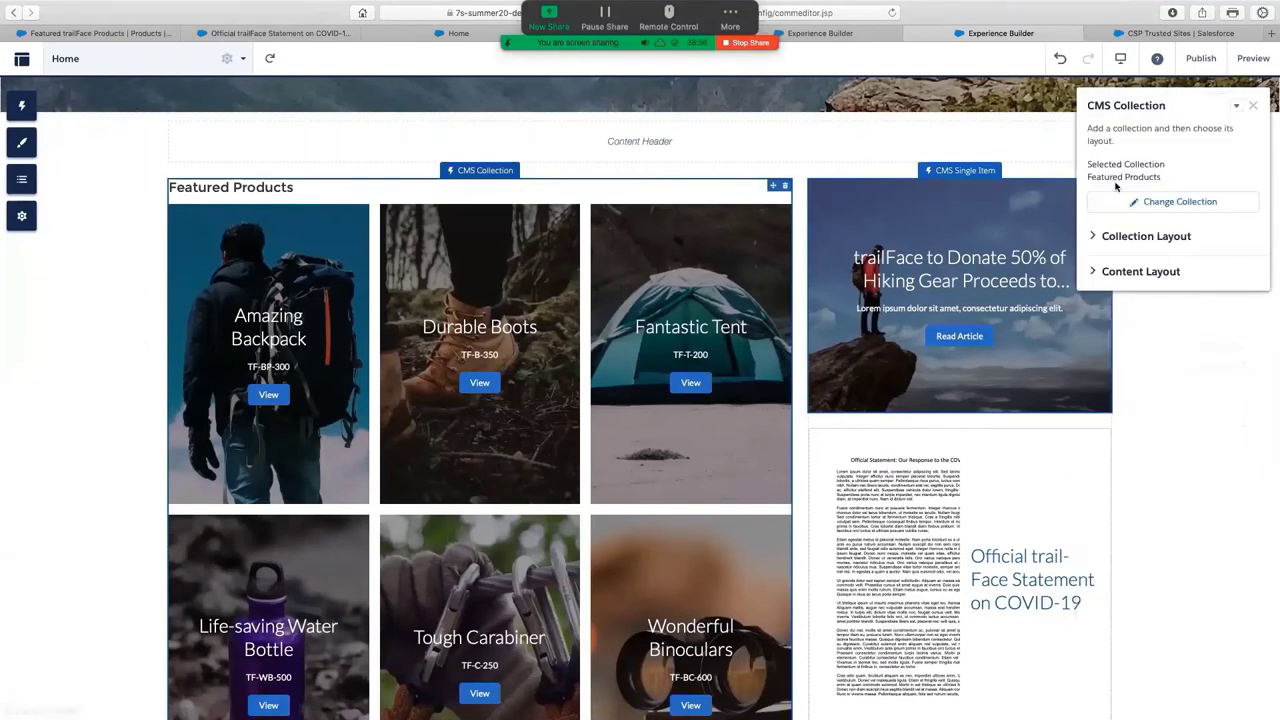
{"action": "left_click", "coordinate": [1095, 238]}
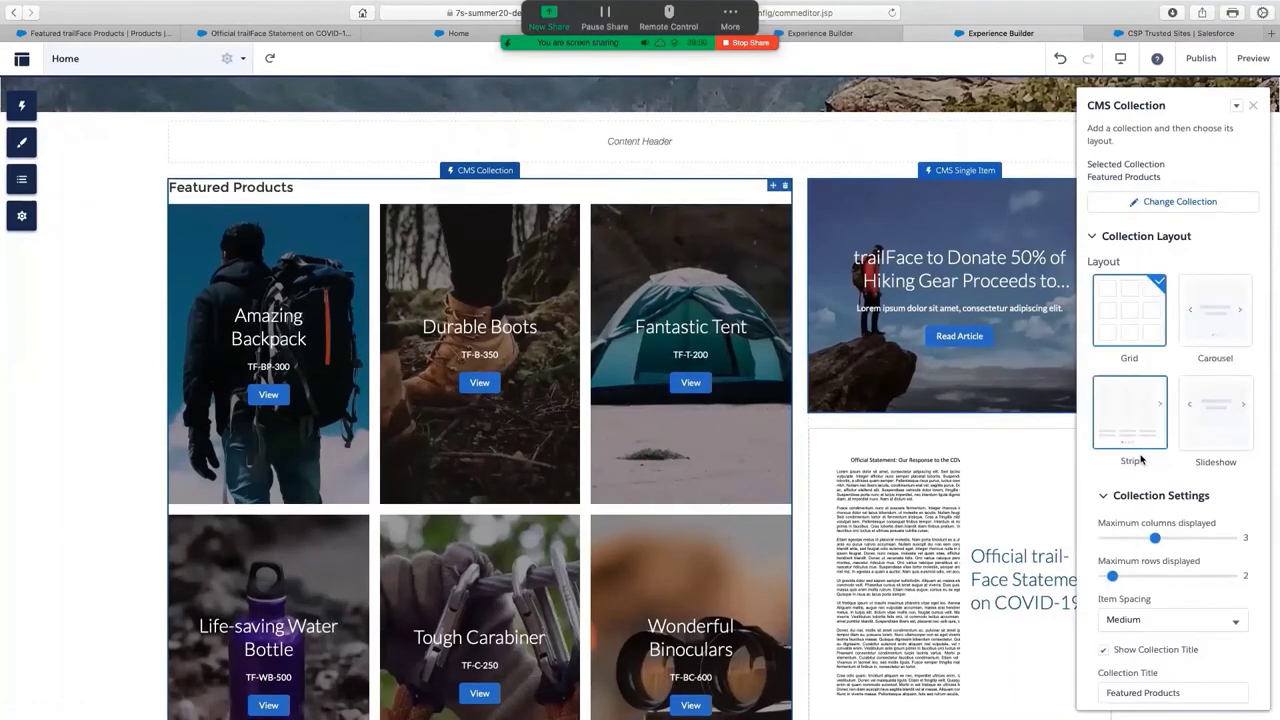
{"action": "scroll", "coordinate": [1141, 460], "scroll_direction": "down", "scroll_amount": 3}
{"action": "left_click", "coordinate": [1106, 538]}
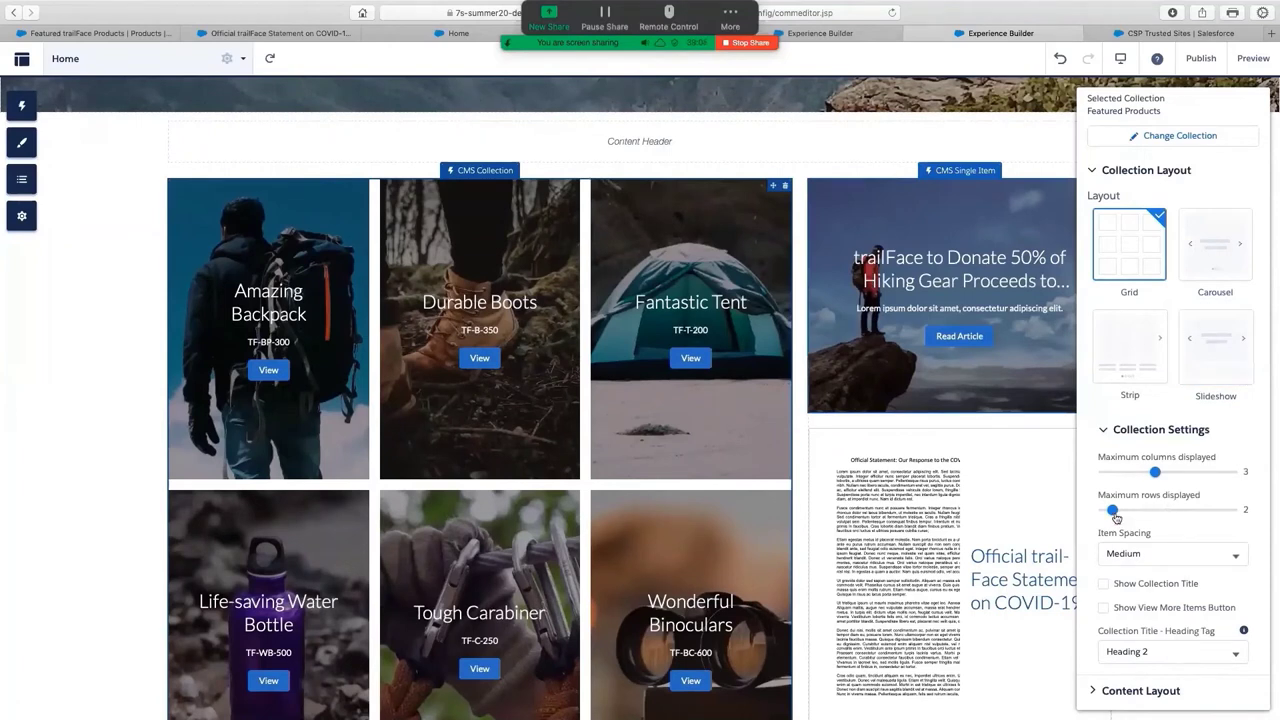
{"action": "left_click_drag", "start_coordinate": [1112, 513], "coordinate": [1105, 513]}
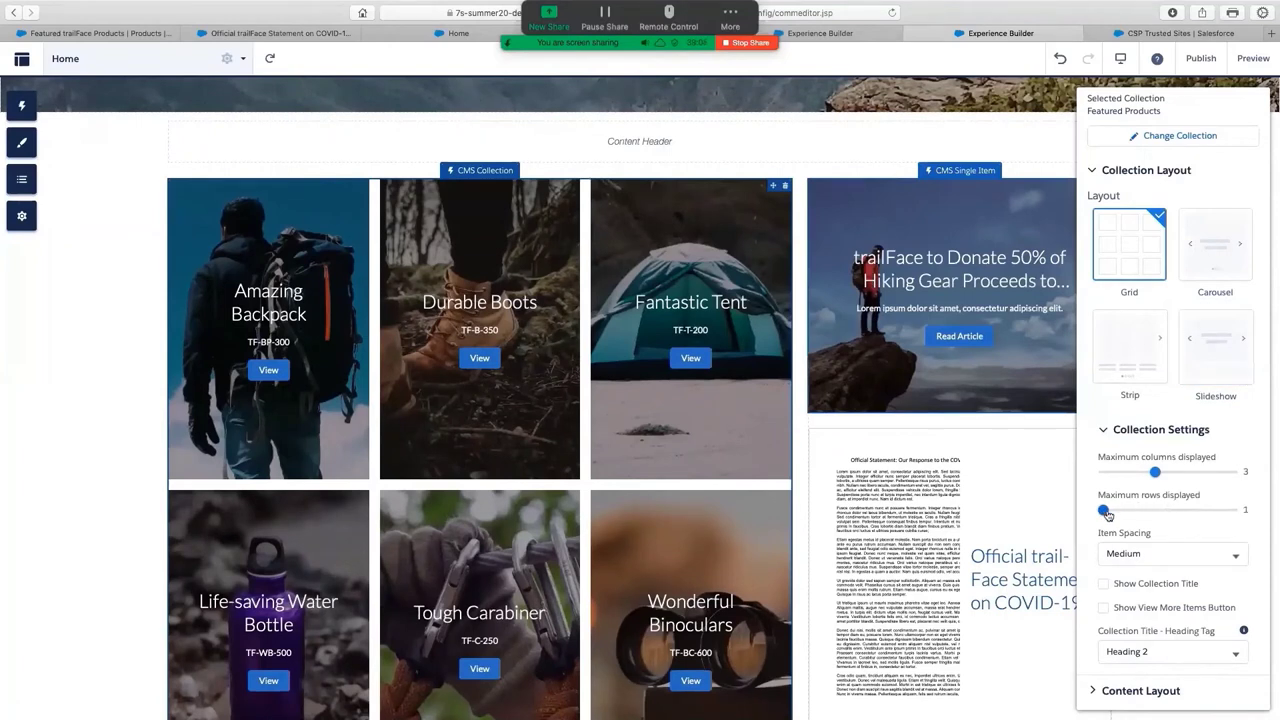
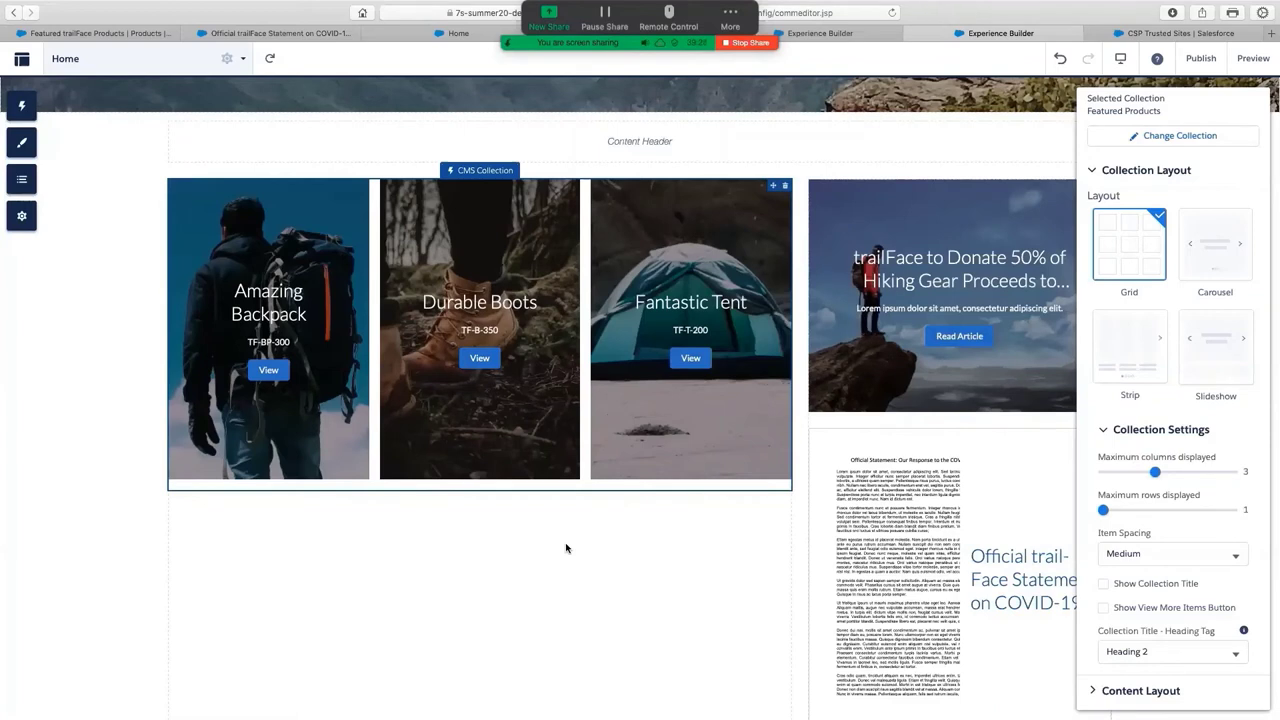
{"action": "scroll", "coordinate": [644, 628], "scroll_direction": "up", "scroll_amount": 1}
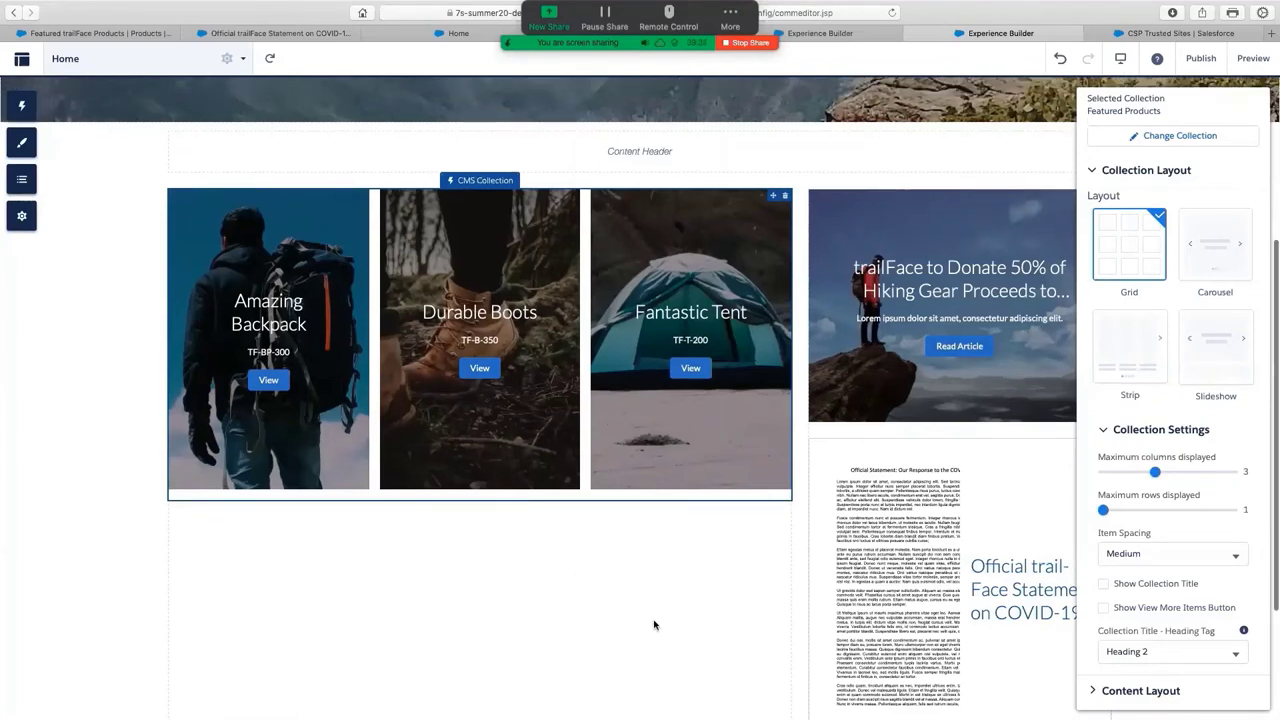
{"action": "left_click", "coordinate": [716, 618]}
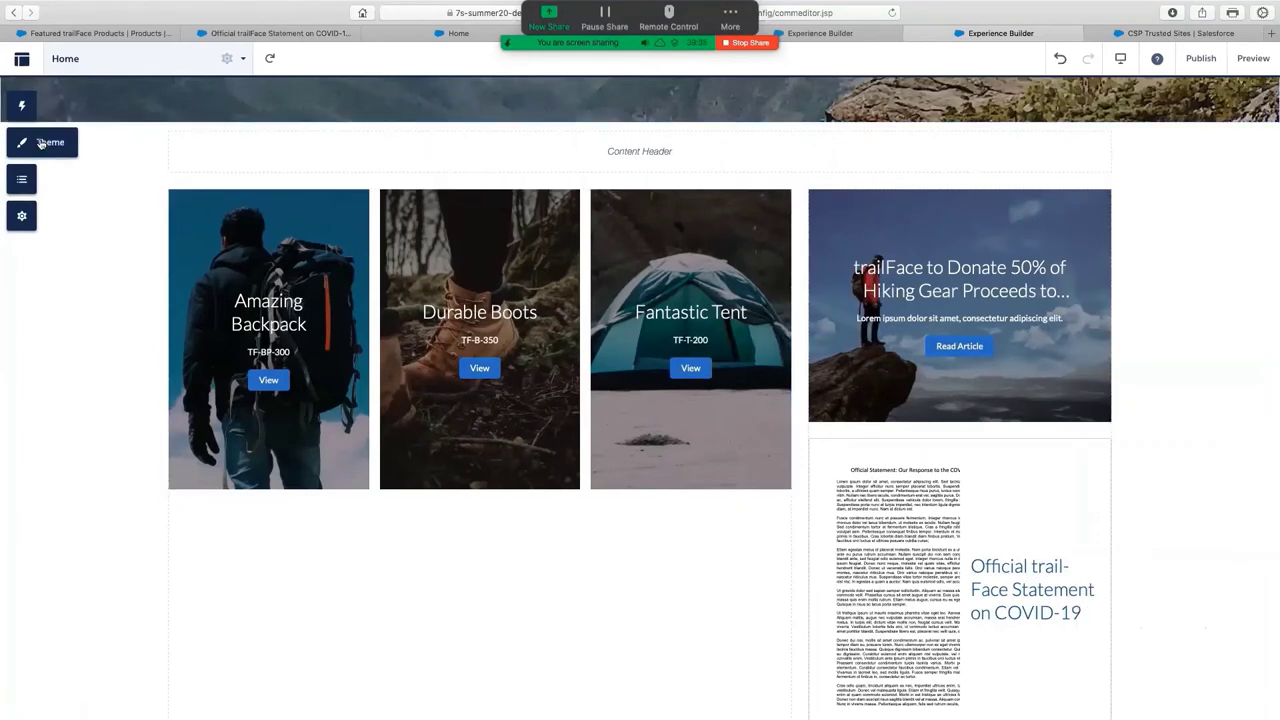
Add a CMS Connect (JSON) component to the main content area, directly below the featured products grid
{"action": "left_click", "coordinate": [21, 105]}
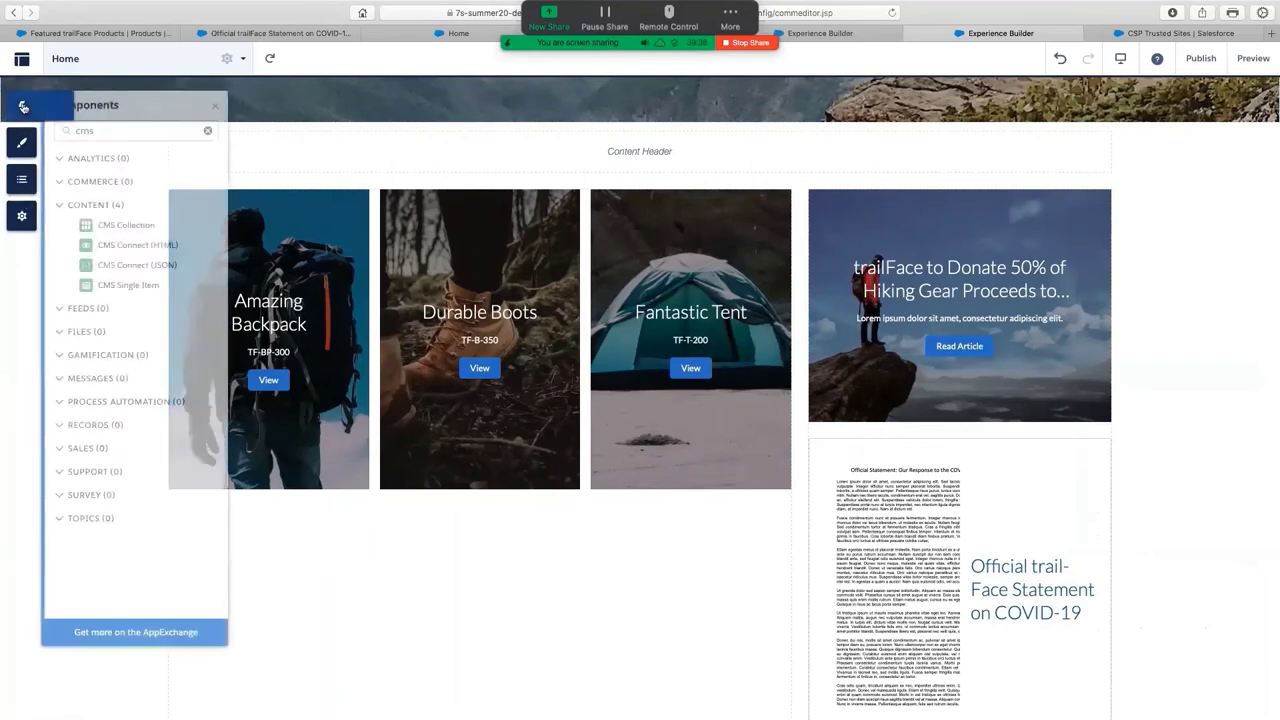
{"action": "type", "text": "cms"}
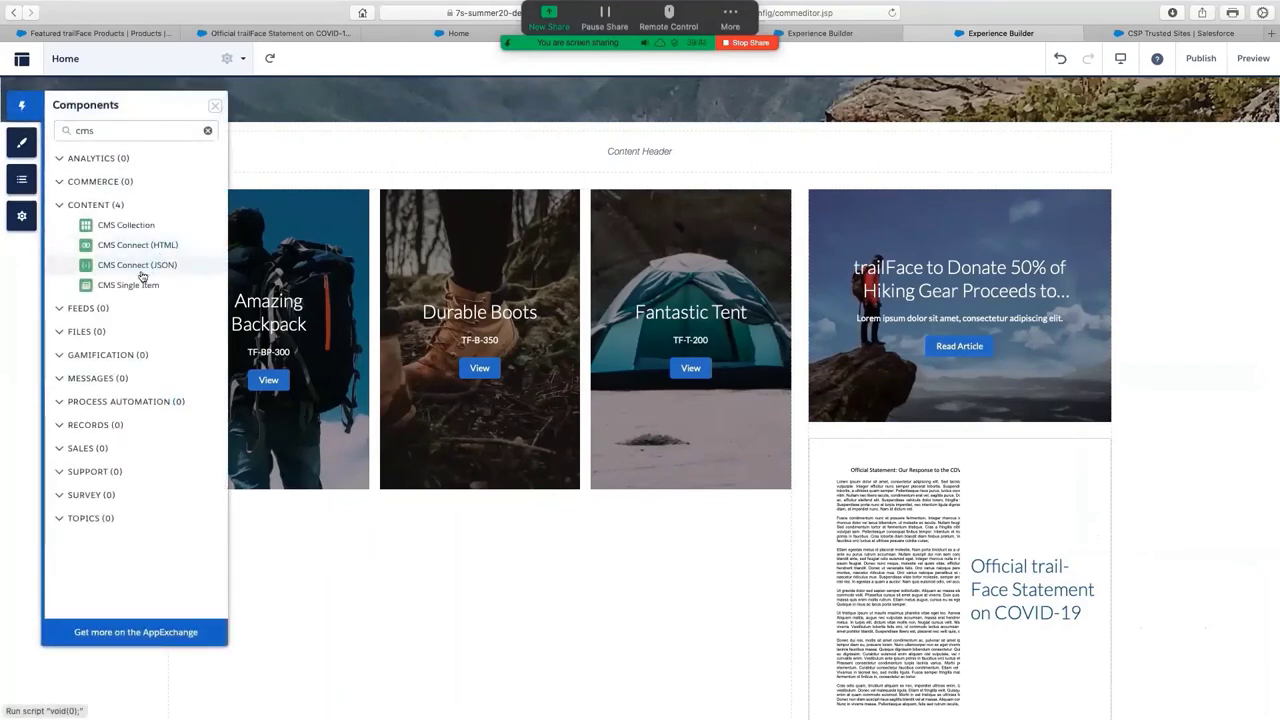
{"action": "mouse_move", "coordinate": [140, 269]}
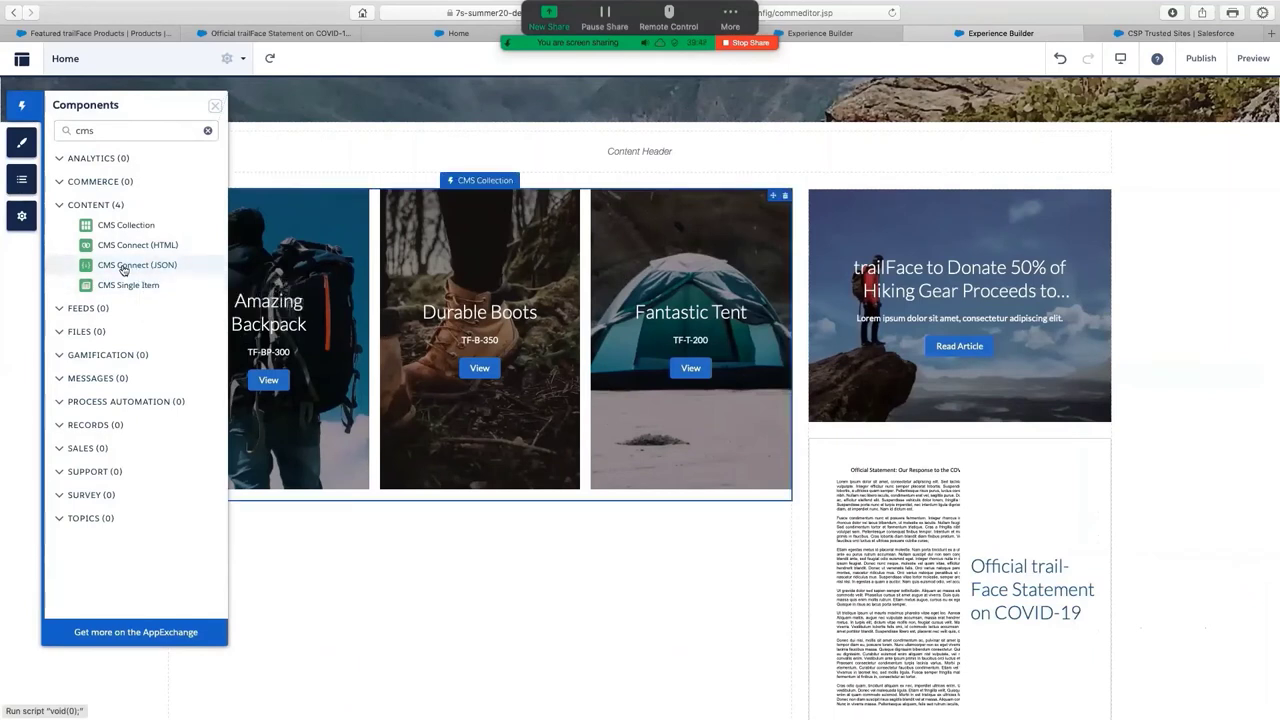
{"action": "left_click_drag", "start_coordinate": [123, 270], "coordinate": [755, 483]}
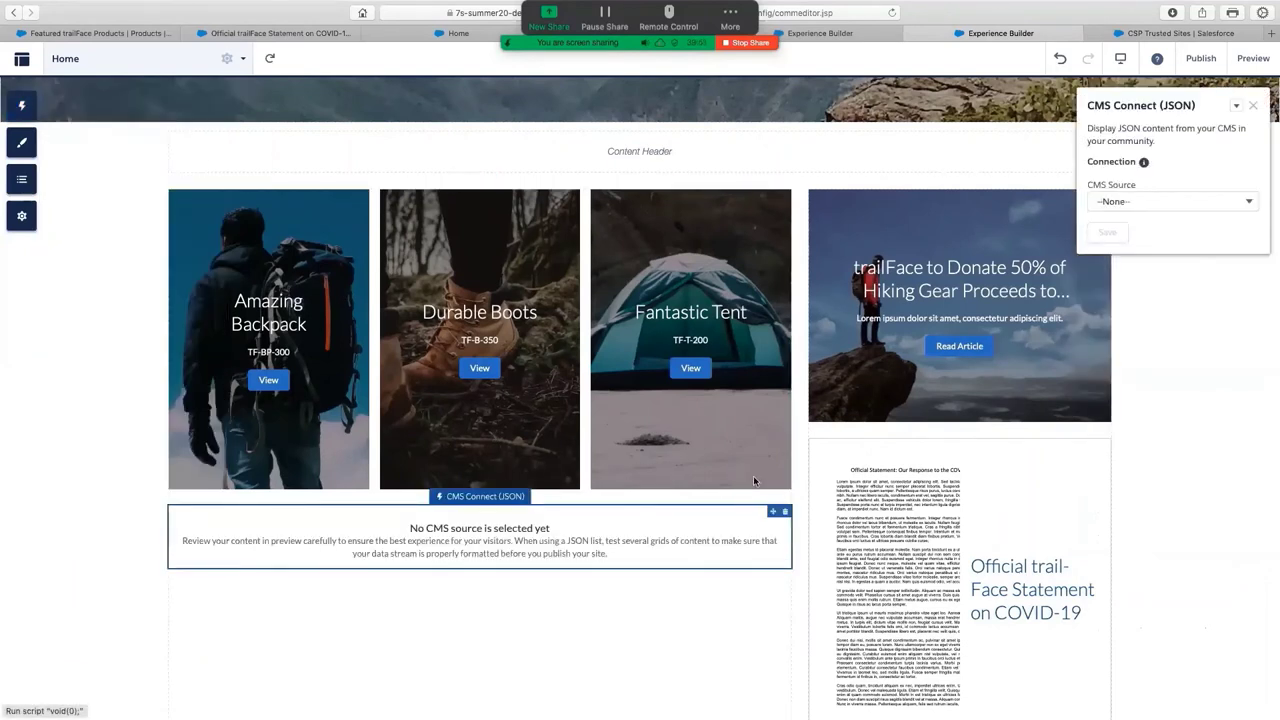
Set the CMS Connect component's source to trailface Connect and its JSON content to Blog List
{"action": "left_click", "coordinate": [1175, 203]}
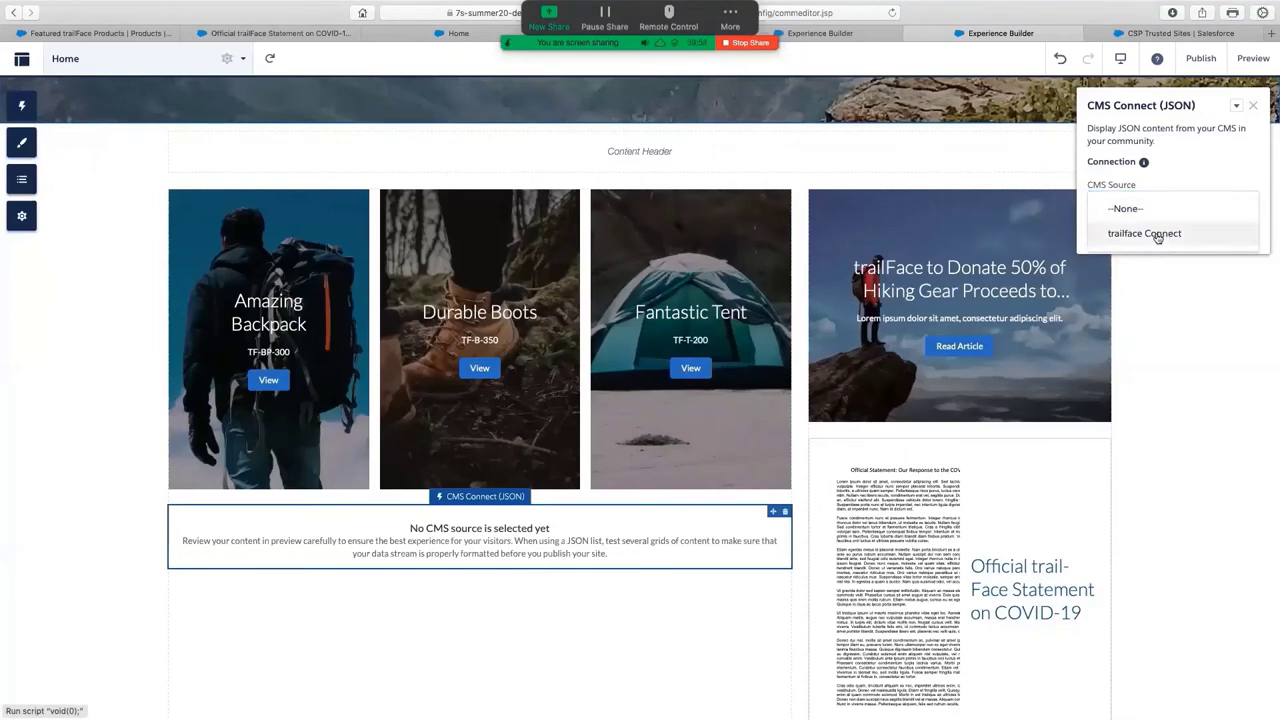
{"action": "left_click", "coordinate": [1157, 237]}
{"action": "left_click", "coordinate": [1150, 247]}
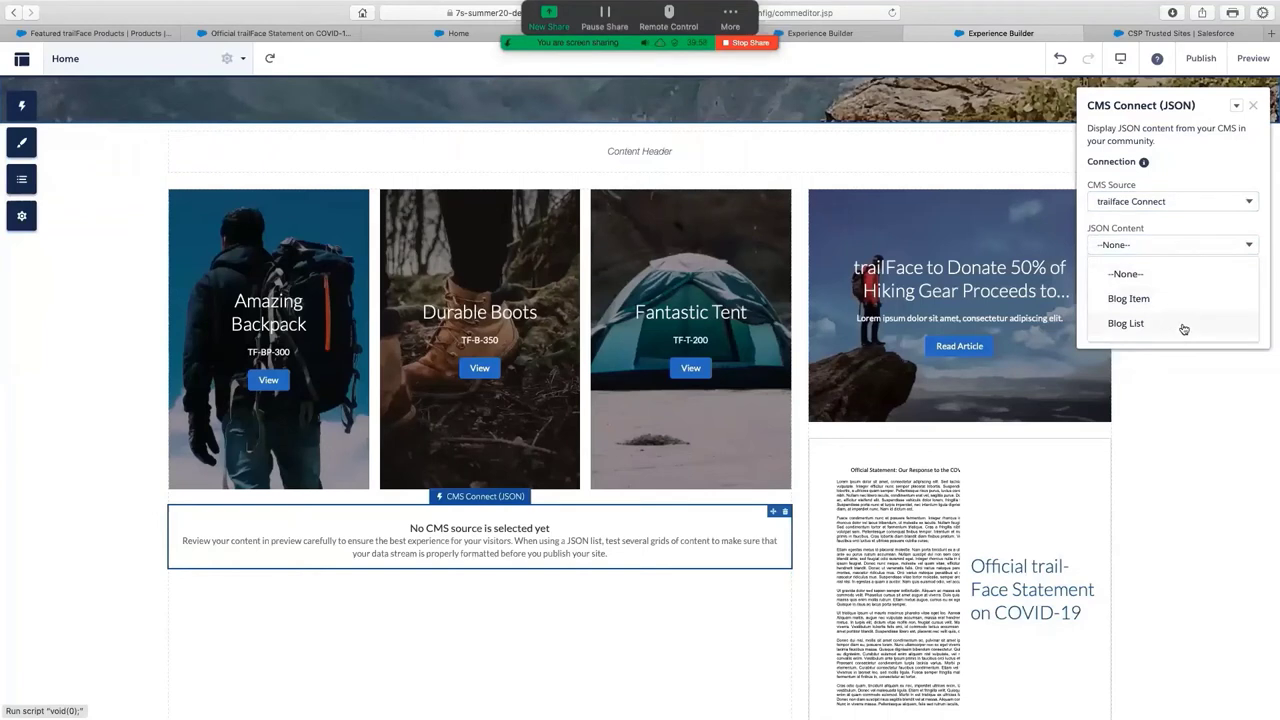
{"action": "key", "text": "super+Tab"}
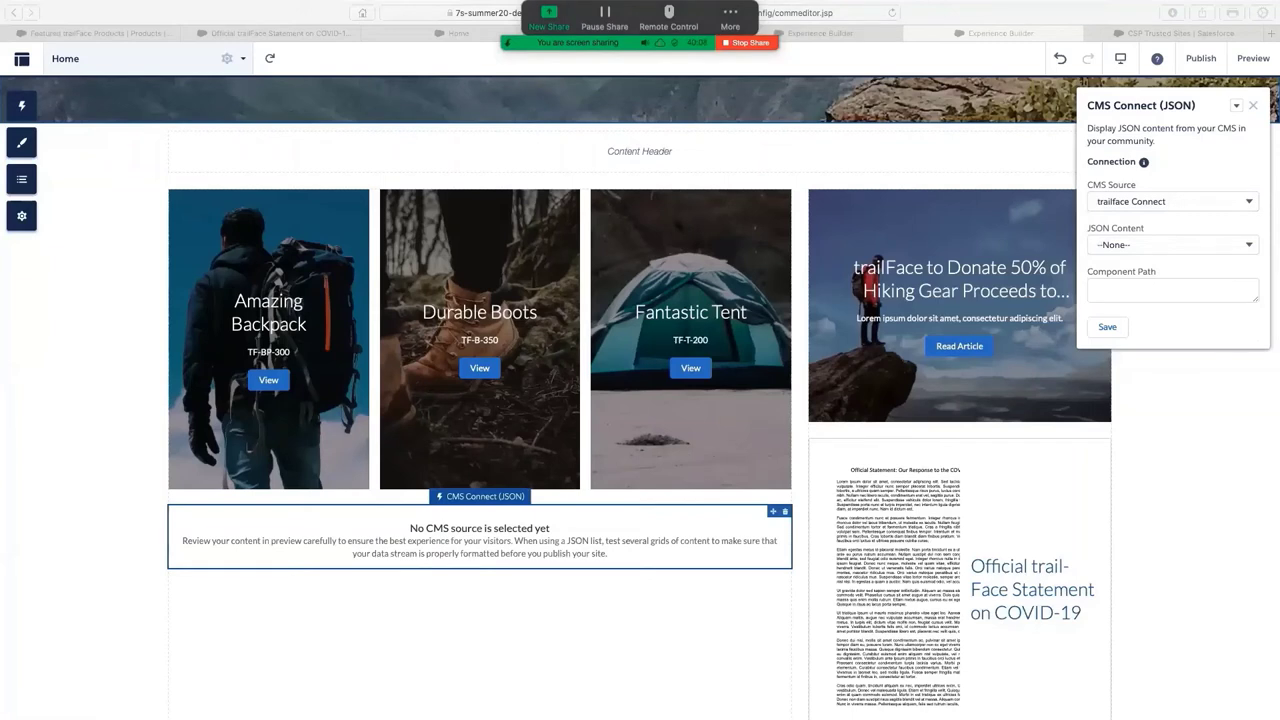
{"action": "left_click", "coordinate": [1191, 247]}
{"action": "left_click", "coordinate": [1191, 247]}
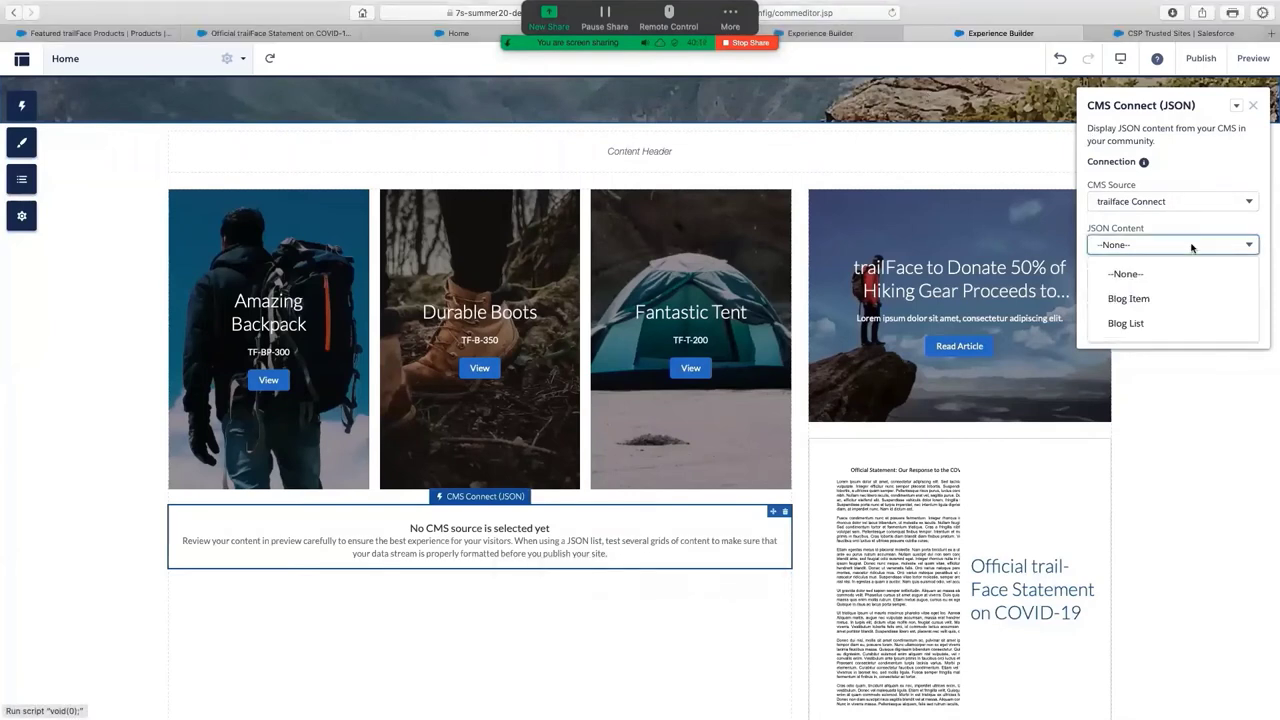
{"action": "left_click", "coordinate": [1146, 322]}
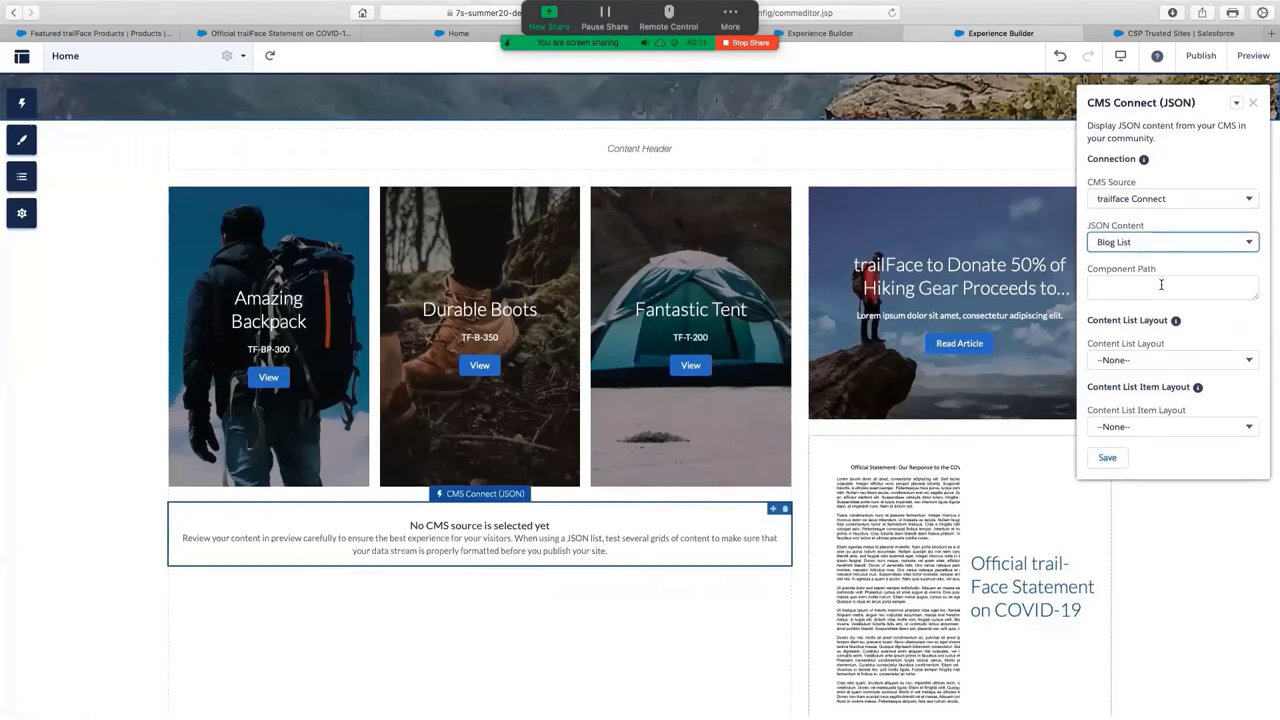
Choose Grid as the blog list's content list layout and Card as its content list item layout
{"action": "left_click", "coordinate": [1172, 368]}
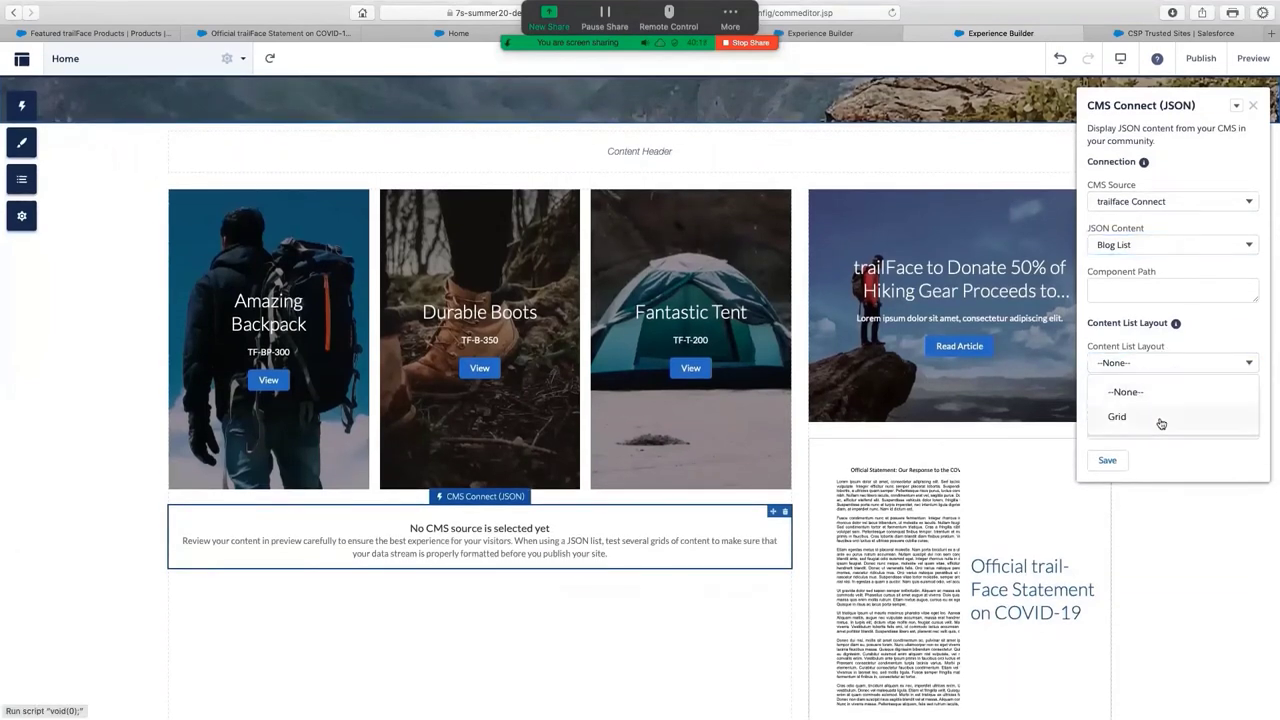
{"action": "left_click", "coordinate": [1162, 418]}
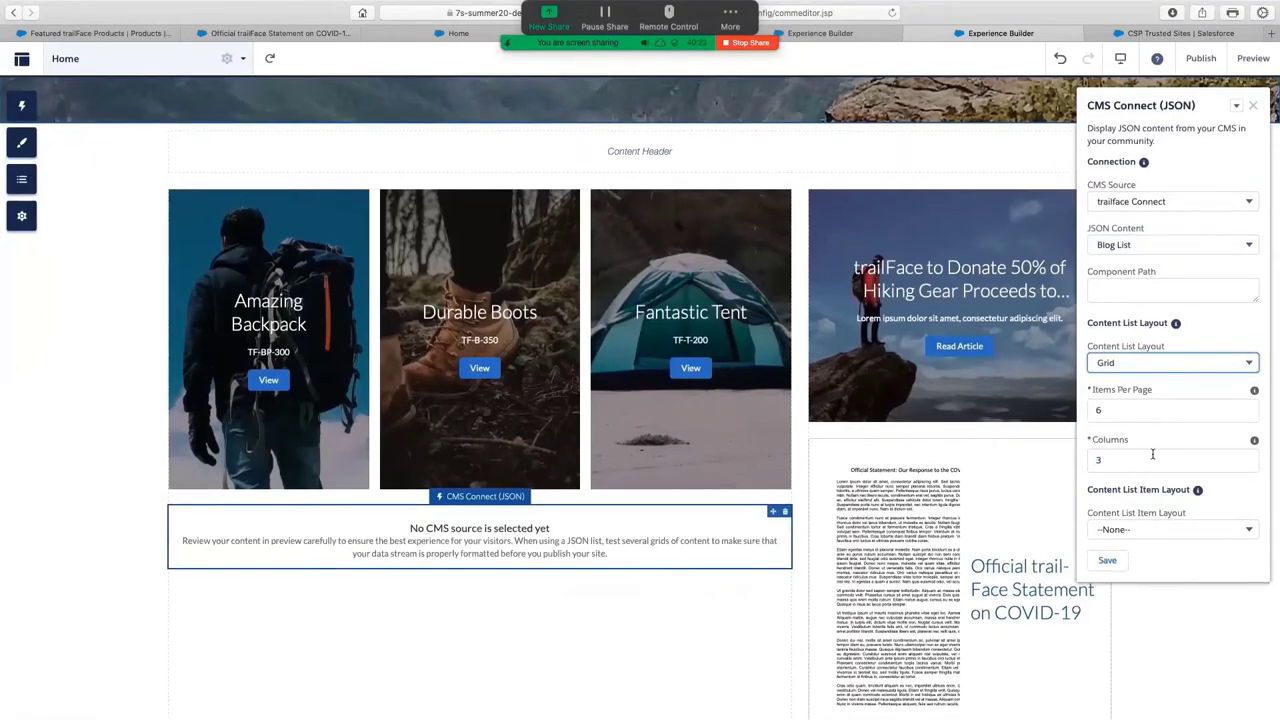
{"action": "left_click", "coordinate": [1208, 530]}
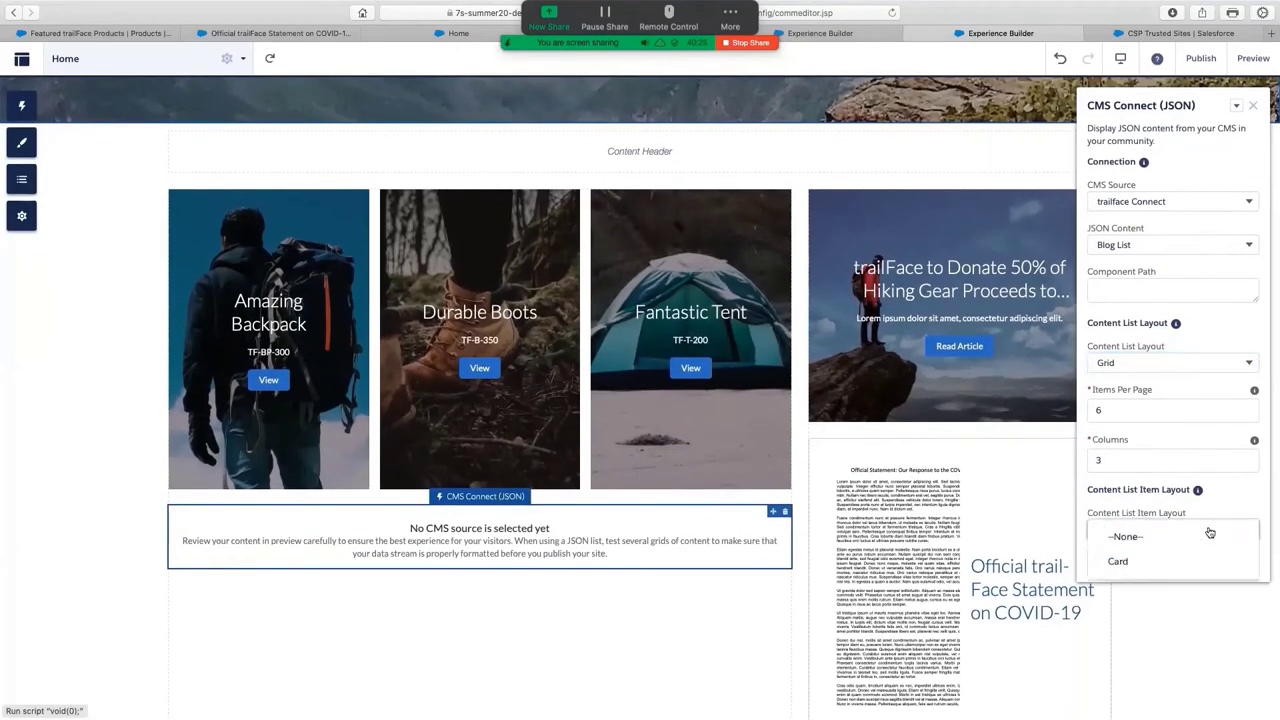
{"action": "left_click", "coordinate": [1134, 562]}
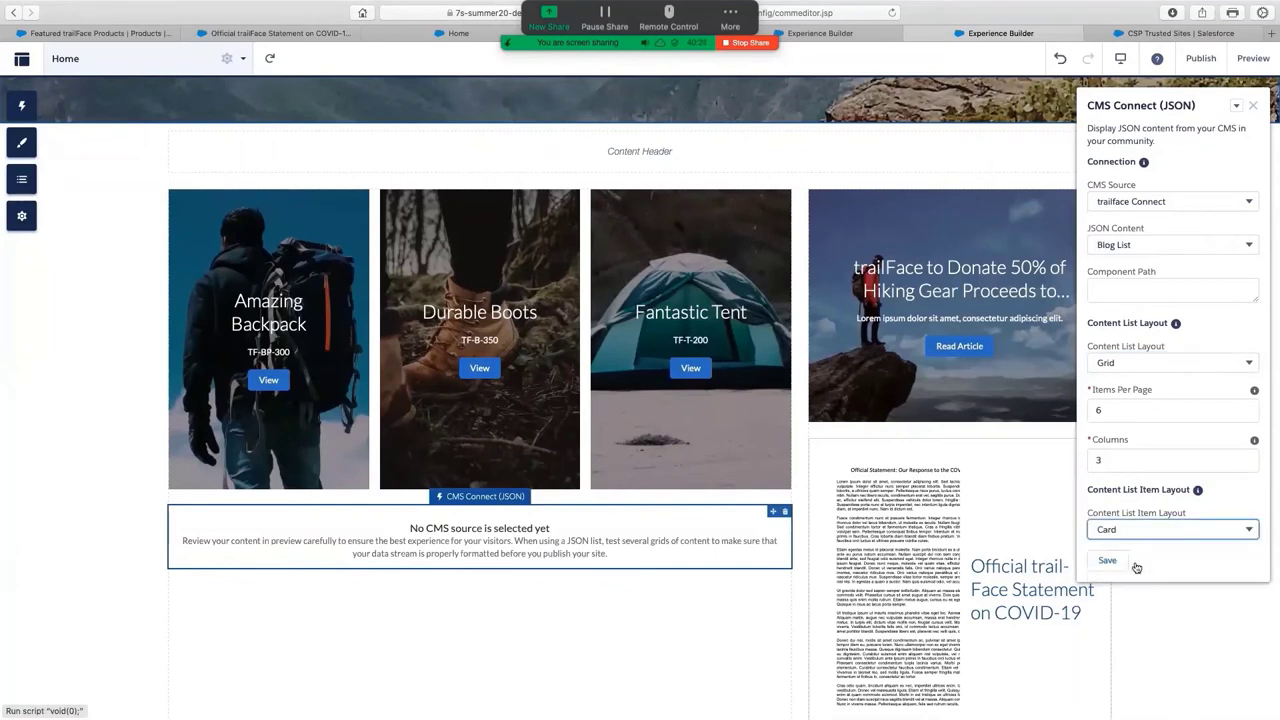
{"action": "scroll", "coordinate": [1150, 500], "scroll_direction": "down", "scroll_amount": 3}
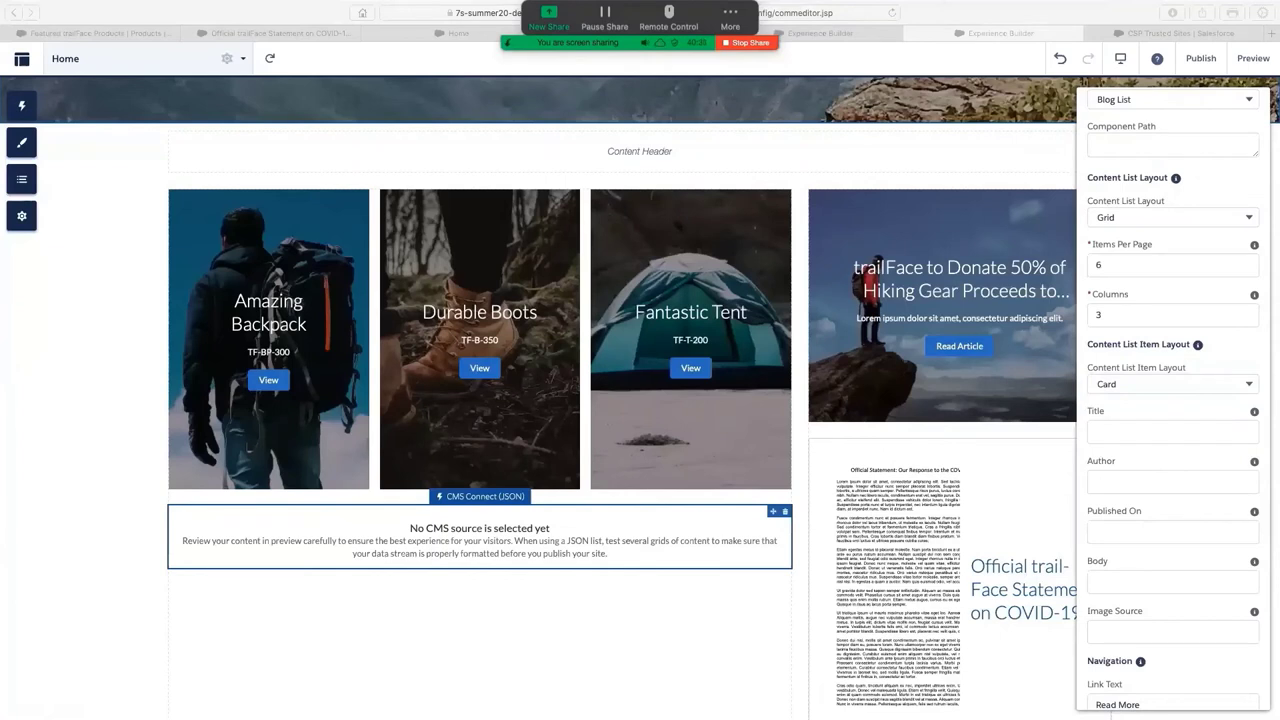
{"action": "left_click", "coordinate": [1143, 430]}
{"action": "type", "text": "@title"}
{"action": "left_click", "coordinate": [1164, 481]}
{"action": "type", "text": "@author/name"}
{"action": "left_click", "coordinate": [1117, 530]}
{"action": "type", "text": "@date"}
{"action": "left_click", "coordinate": [1115, 581]}
{"action": "type", "text": "@content"}
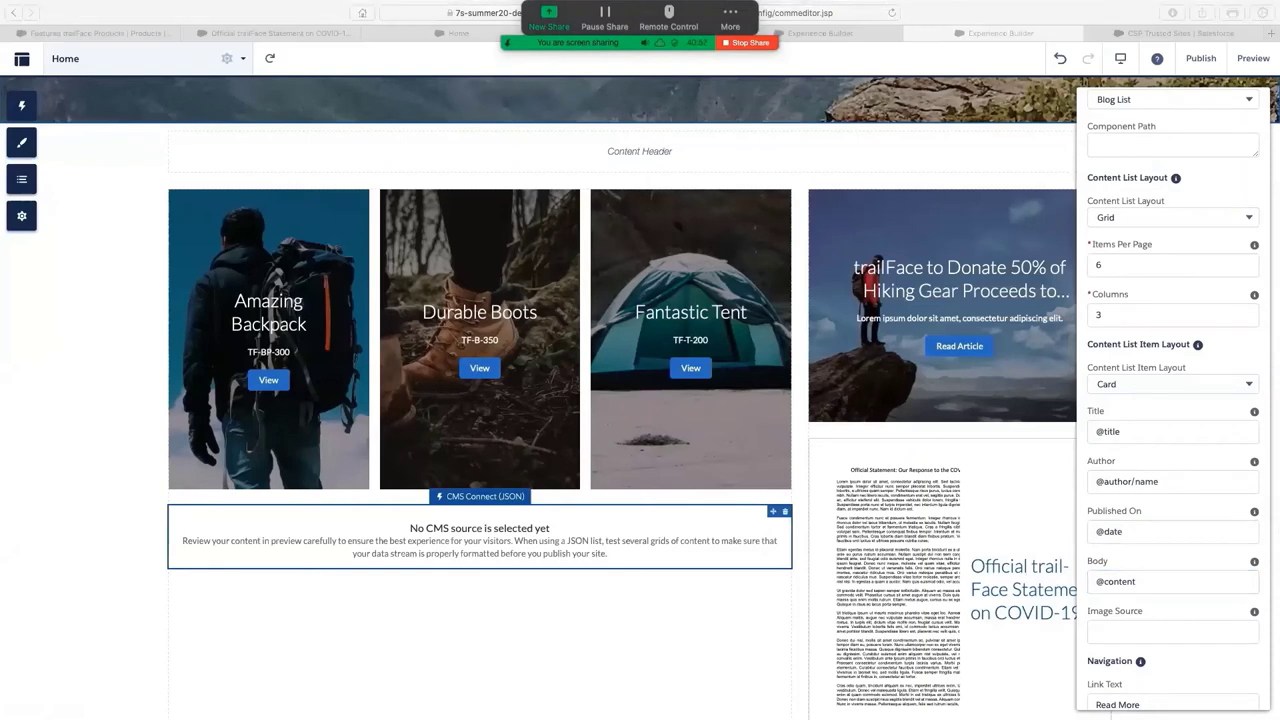
{"action": "left_click", "coordinate": [1128, 634]}
{"action": "type", "text": "@featured_image"}
{"action": "left_click", "coordinate": [1175, 587]}
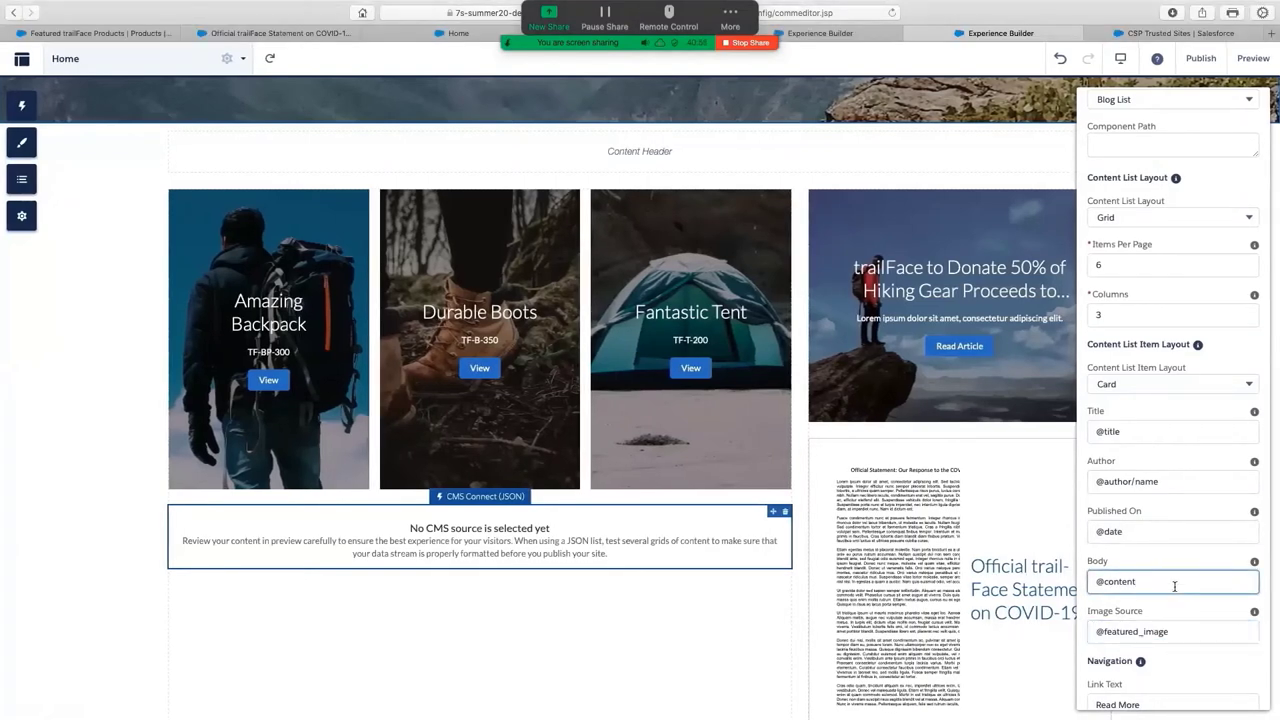
{"action": "scroll", "coordinate": [1175, 587], "scroll_direction": "down", "scroll_amount": 2}
{"action": "scroll", "coordinate": [1175, 590], "scroll_direction": "down", "scroll_amount": 1}
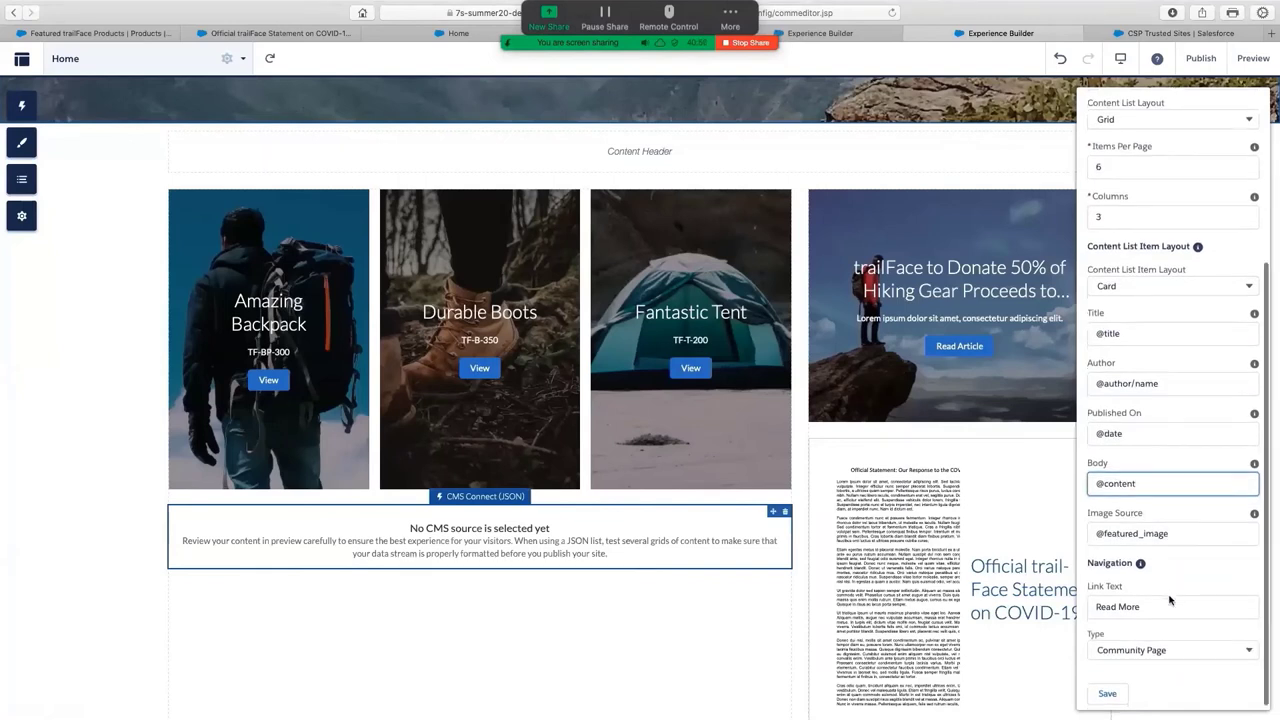
{"action": "scroll", "coordinate": [1122, 604], "scroll_direction": "up", "scroll_amount": 3}
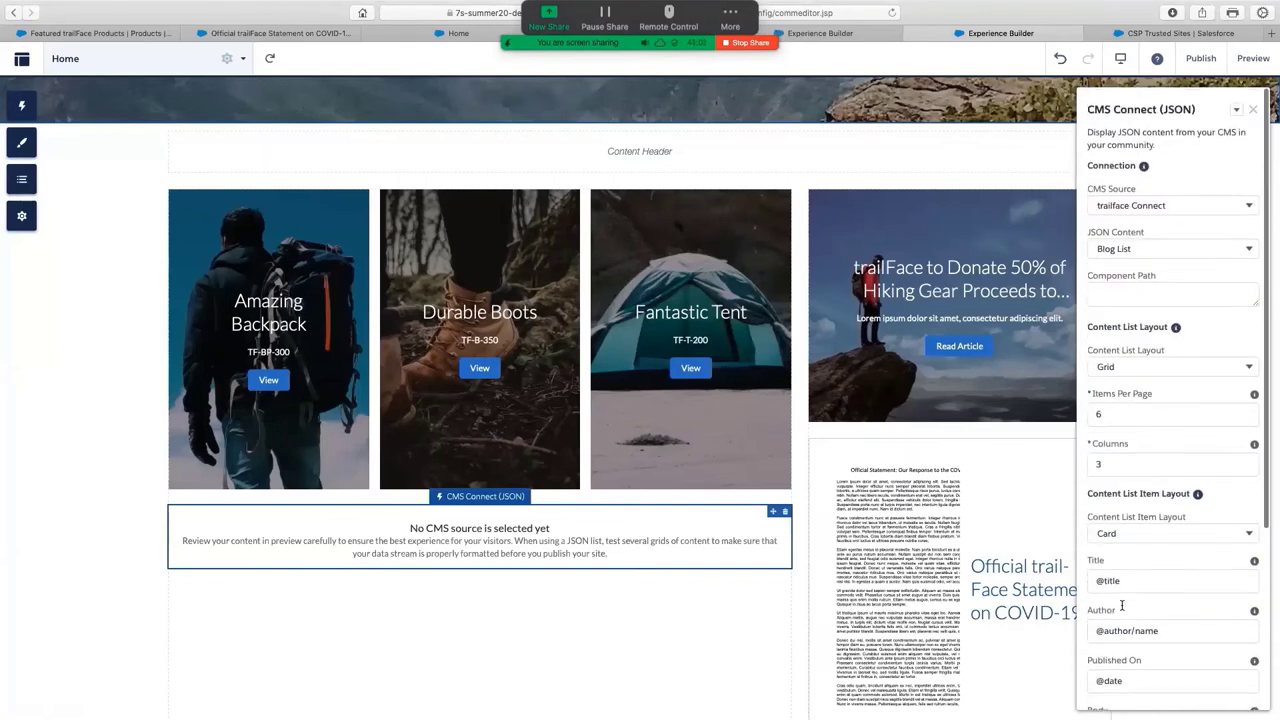
{"action": "scroll", "coordinate": [1122, 605], "scroll_direction": "down", "scroll_amount": 3}
{"action": "left_click", "coordinate": [1108, 687]}
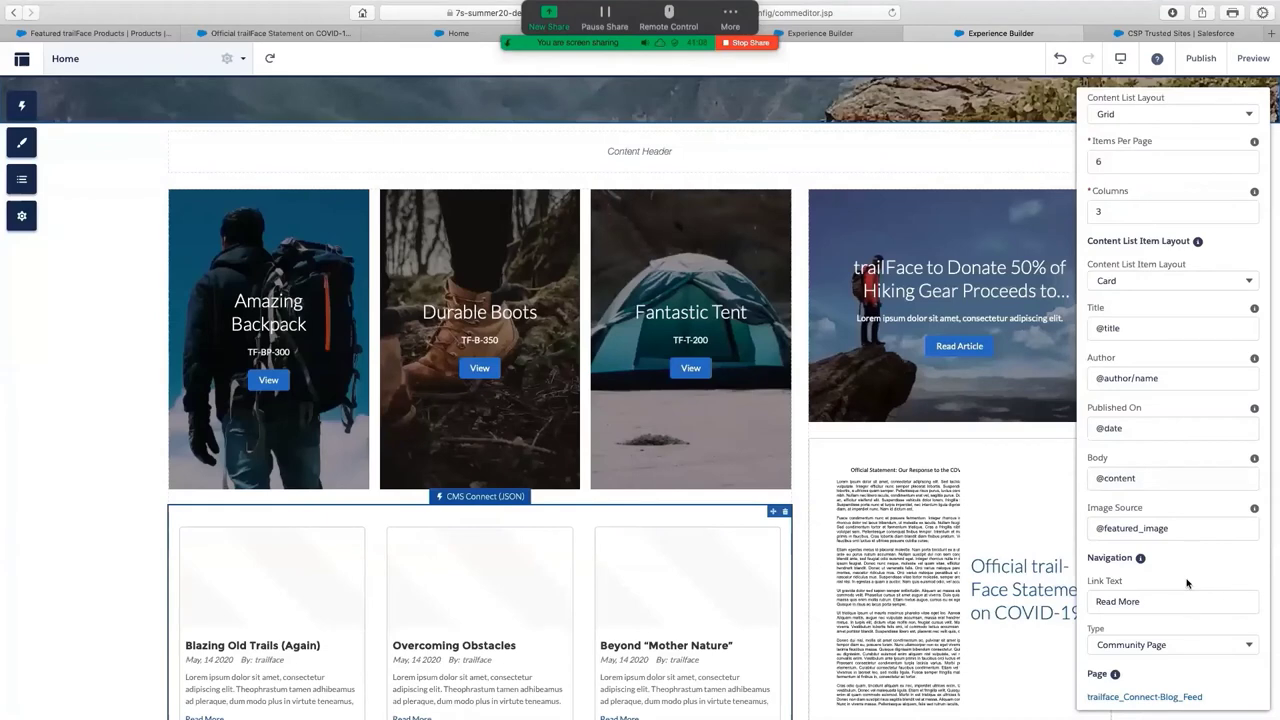
{"action": "scroll", "coordinate": [1187, 583], "scroll_direction": "down", "scroll_amount": 2}
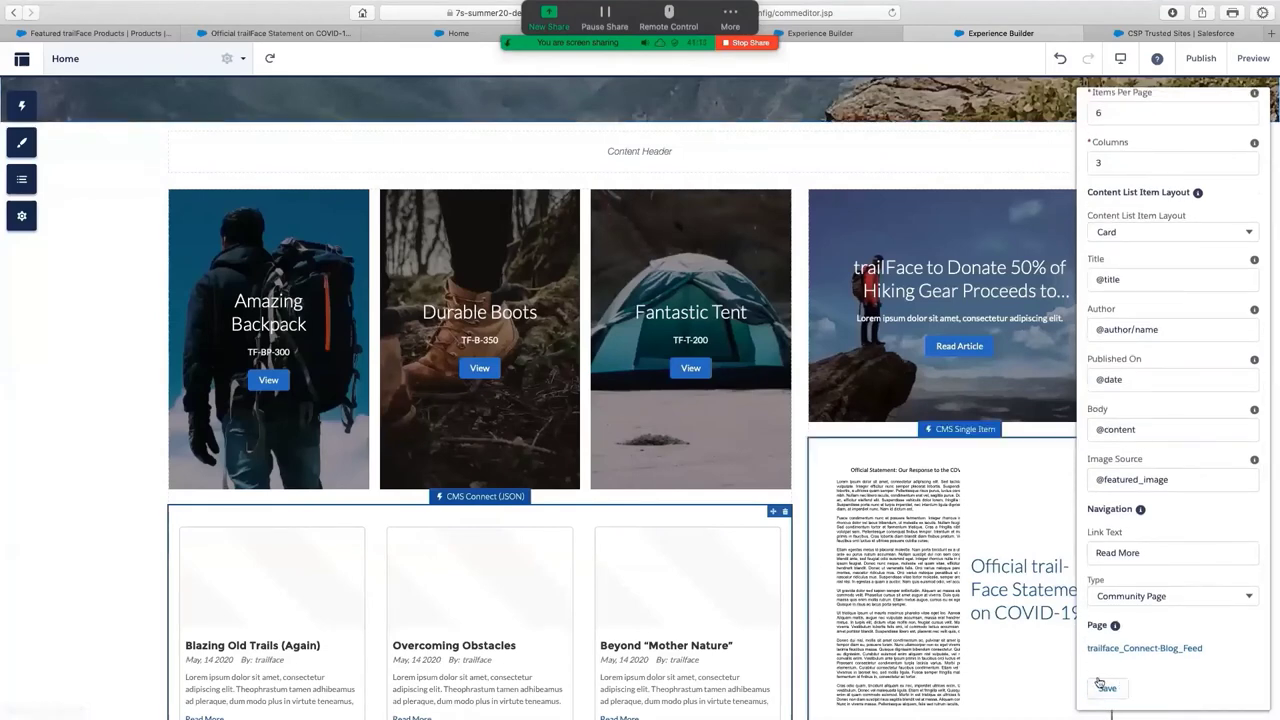
{"action": "scroll", "coordinate": [557, 677], "scroll_direction": "down", "scroll_amount": 5}
{"action": "scroll", "coordinate": [557, 594], "scroll_direction": "up", "scroll_amount": 2}
{"action": "scroll", "coordinate": [558, 598], "scroll_direction": "up", "scroll_amount": 2}
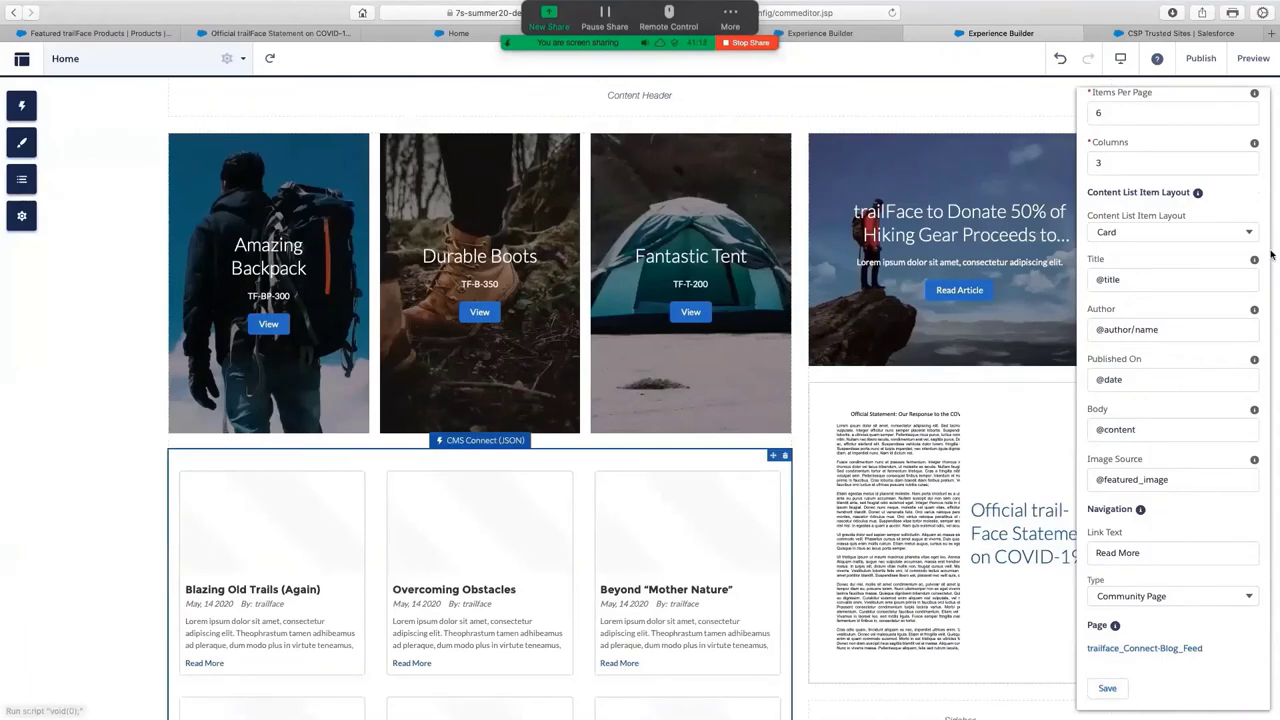
{"action": "scroll", "coordinate": [1217, 191], "scroll_direction": "up", "scroll_amount": 3}
{"action": "left_click", "coordinate": [1255, 107]}
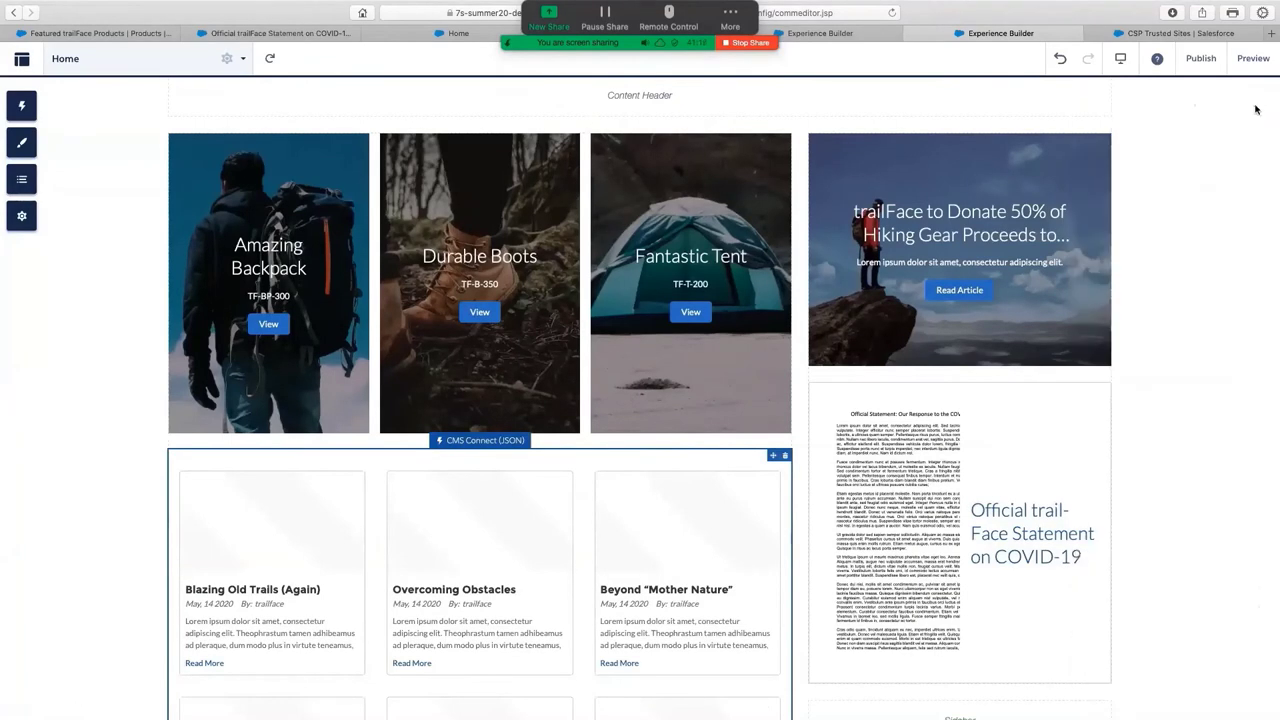
{"action": "left_click", "coordinate": [22, 217]}
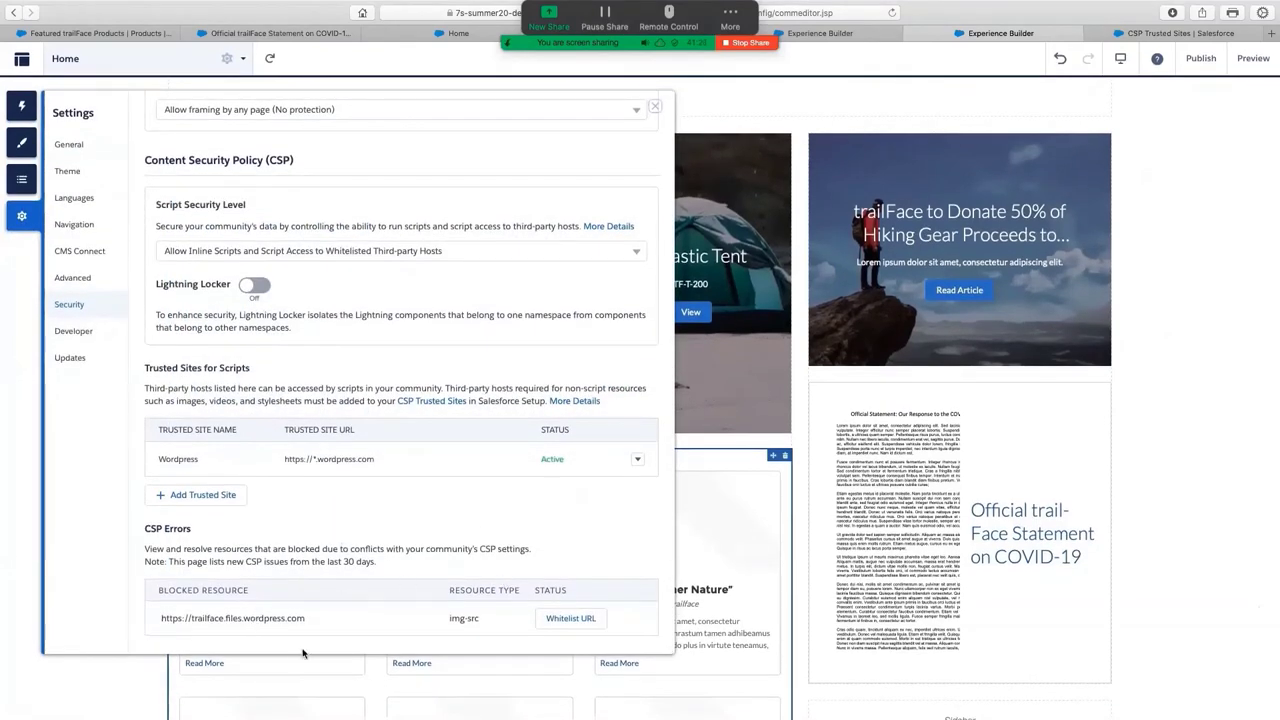
{"action": "left_click", "coordinate": [570, 619]}
{"action": "left_click", "coordinate": [803, 455]}
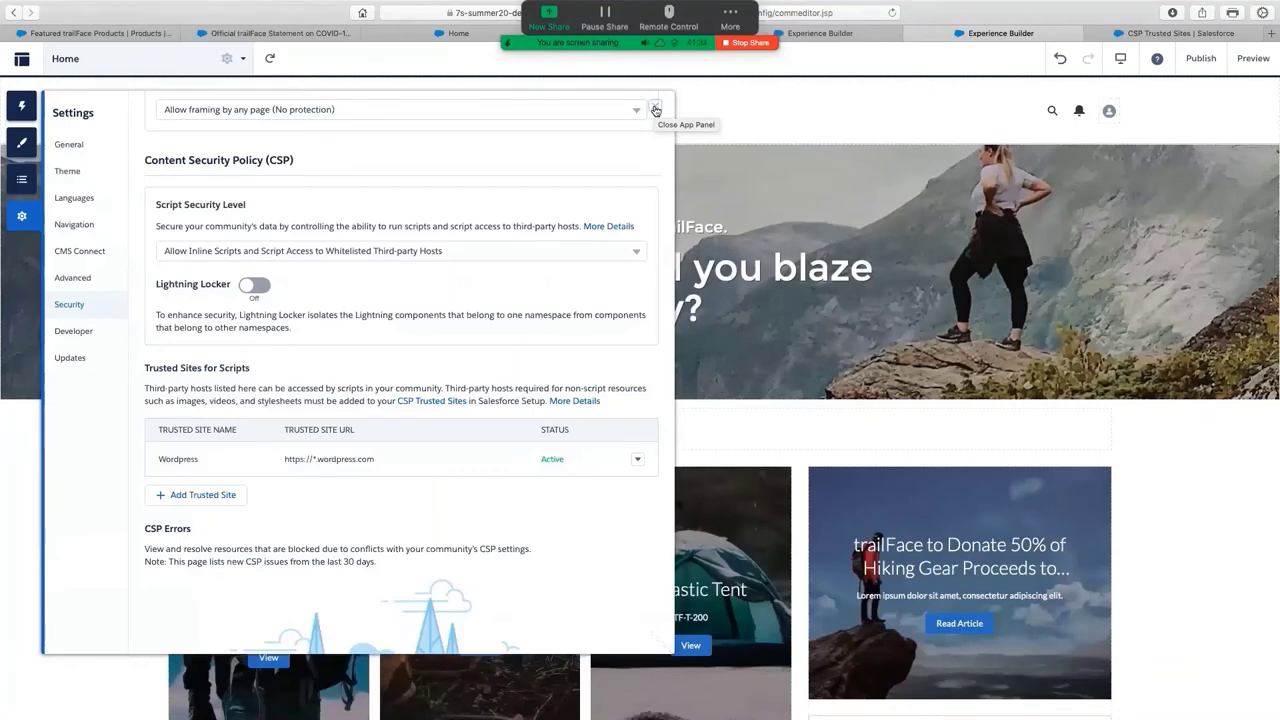
Close the Security settings and review the home page's featured products and WordPress blog cards
{"action": "left_click", "coordinate": [655, 110]}
{"action": "scroll", "coordinate": [656, 137], "scroll_direction": "down", "scroll_amount": 5}
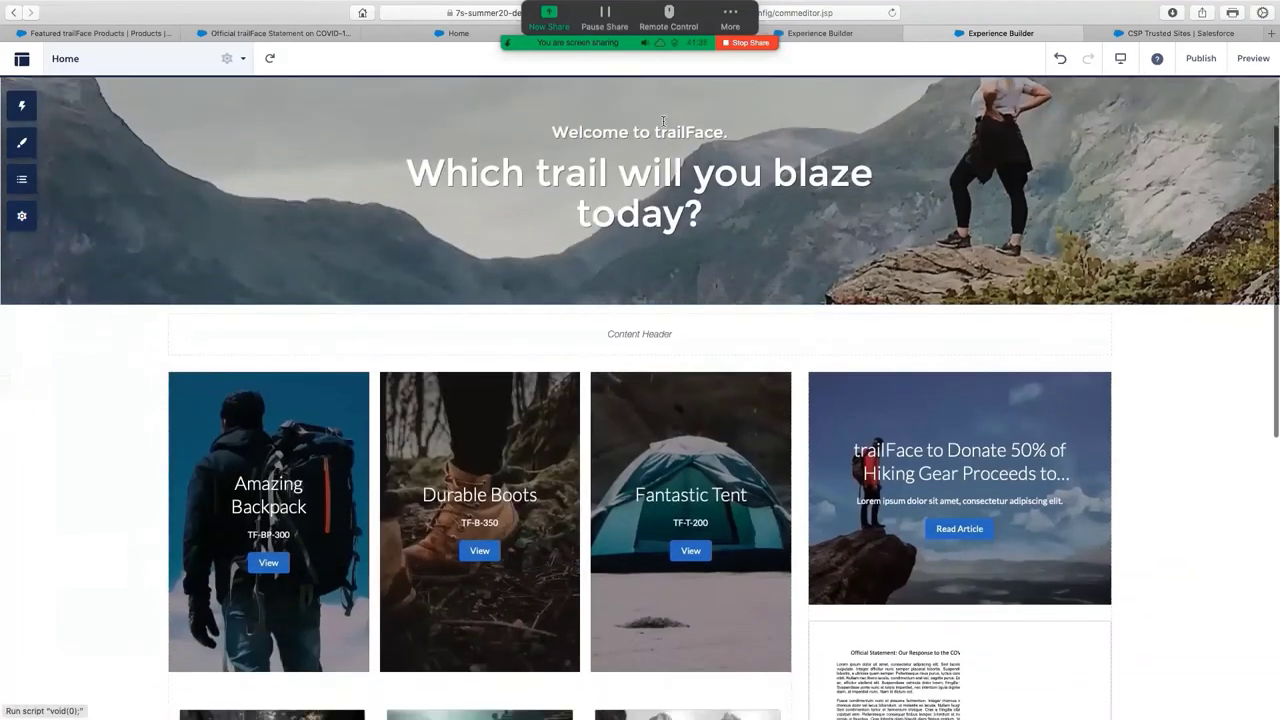
{"action": "scroll", "coordinate": [656, 137], "scroll_direction": "down", "scroll_amount": 8}
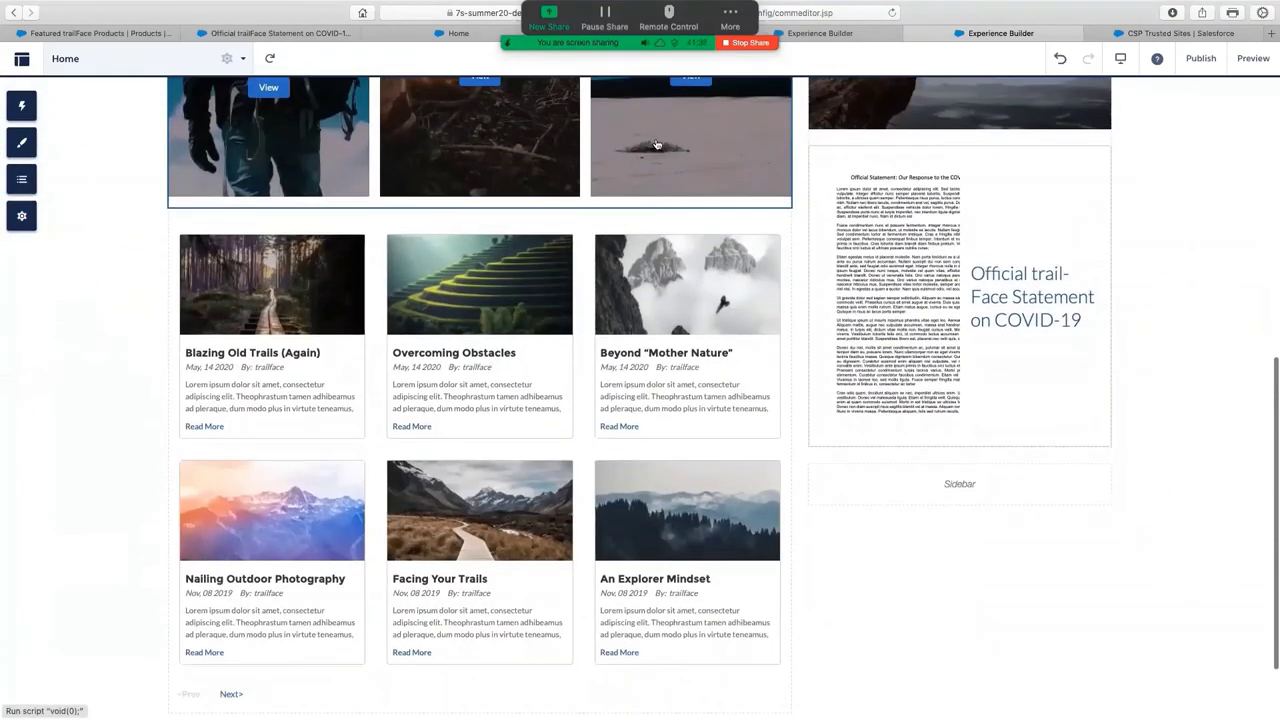
{"action": "scroll", "coordinate": [712, 378], "scroll_direction": "up", "scroll_amount": 13}
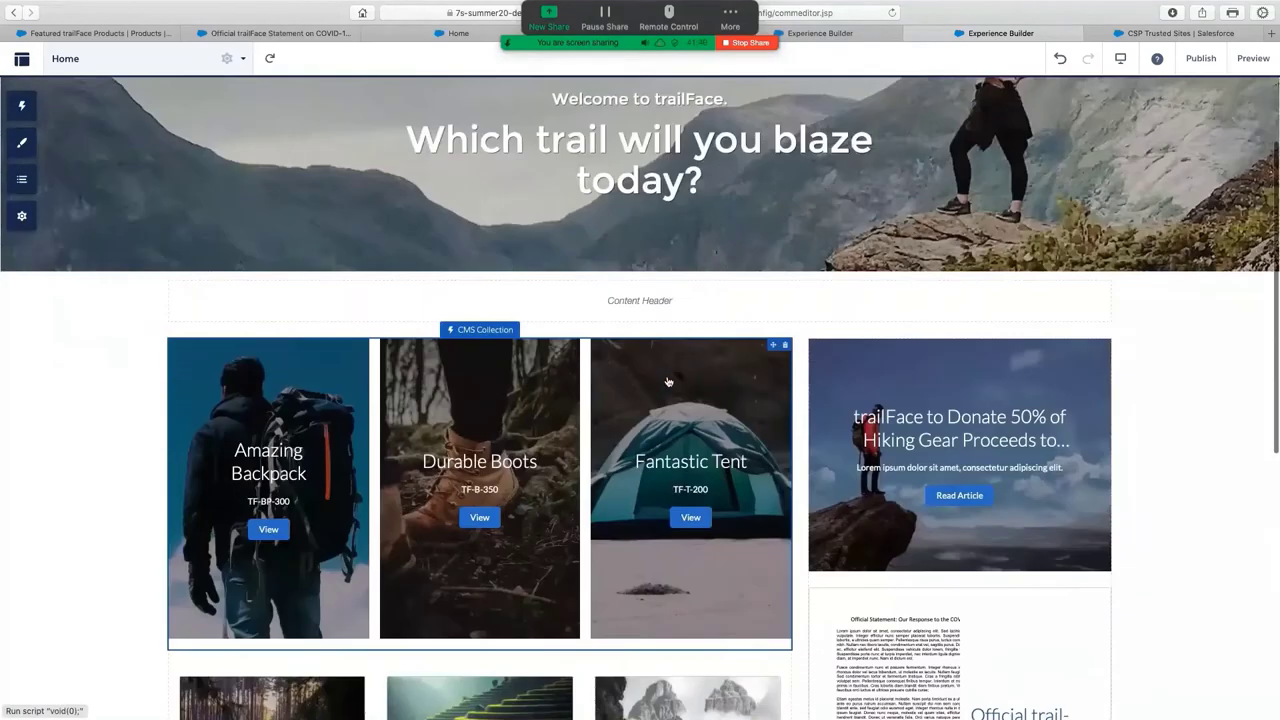
{"action": "scroll", "coordinate": [711, 371], "scroll_direction": "down", "scroll_amount": 5}
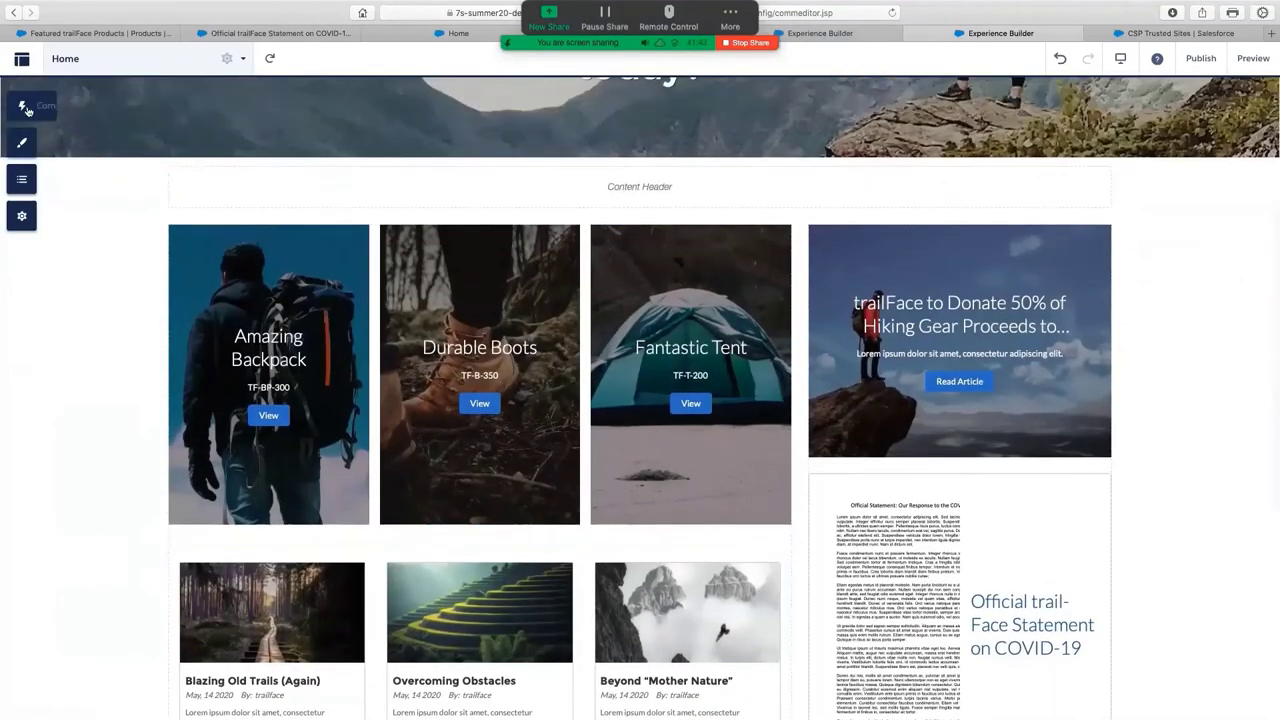
Search the components for "rich" and place a Rich Content Editor just above the featured products collection on the home page
{"action": "left_click", "coordinate": [27, 110]}
{"action": "double_click", "coordinate": [75, 132]}
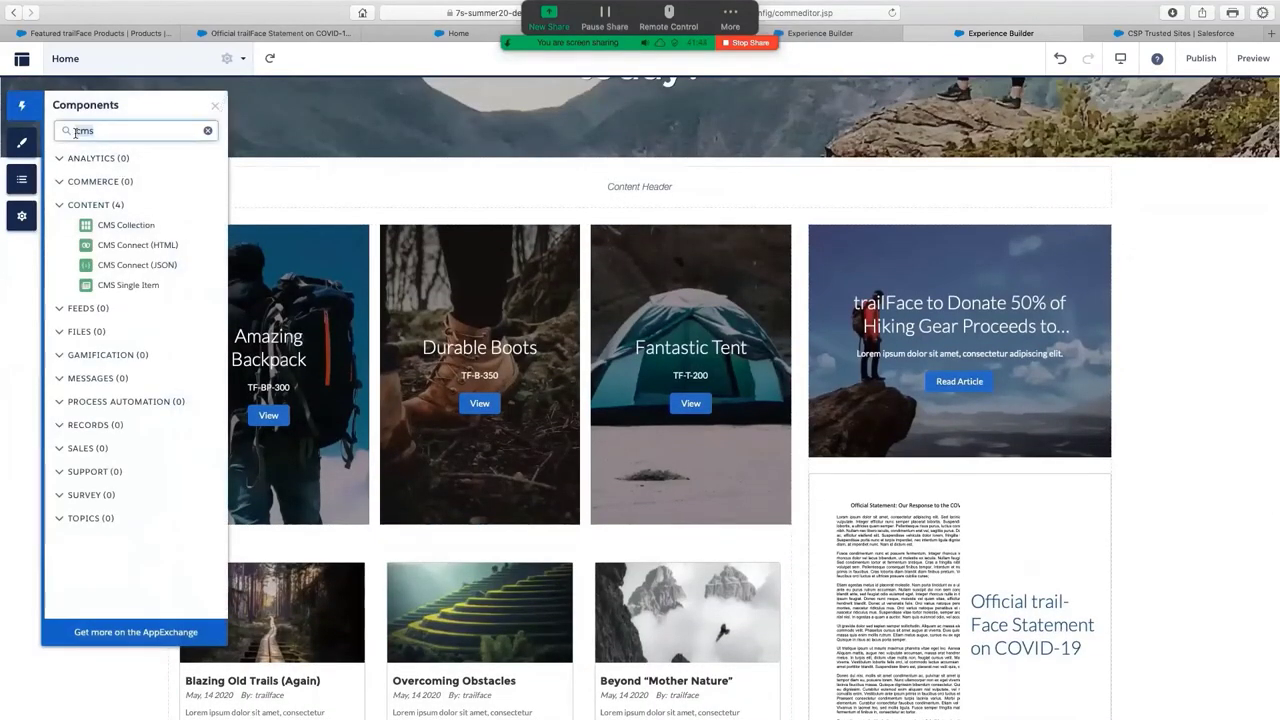
{"action": "type", "text": "rich"}
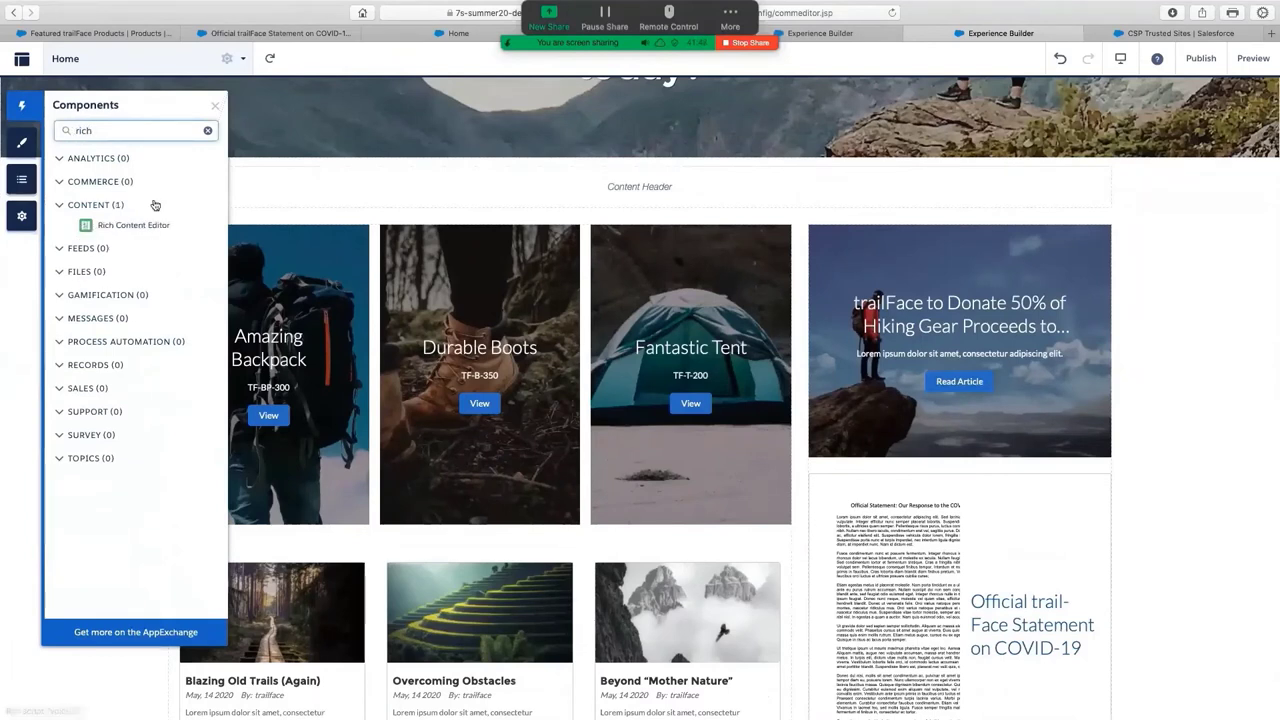
{"action": "left_click_drag", "start_coordinate": [161, 229], "coordinate": [326, 230]}
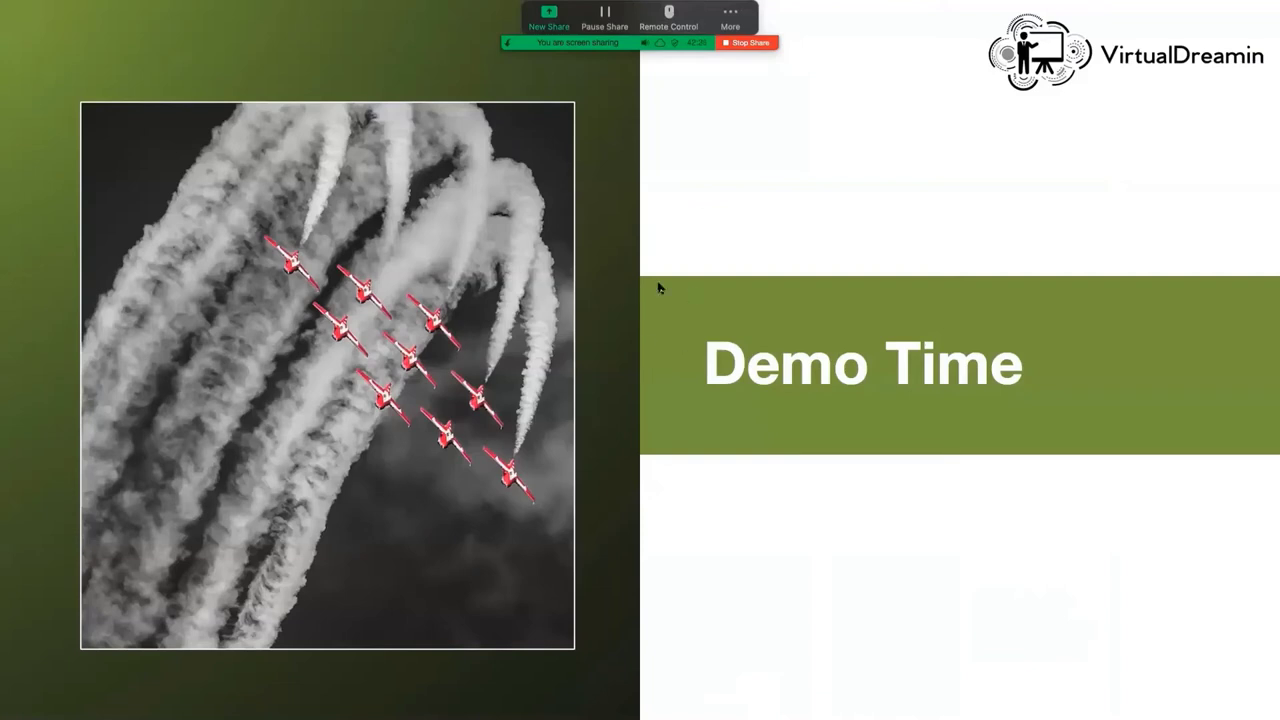
{"action": "key", "text": "Right"}
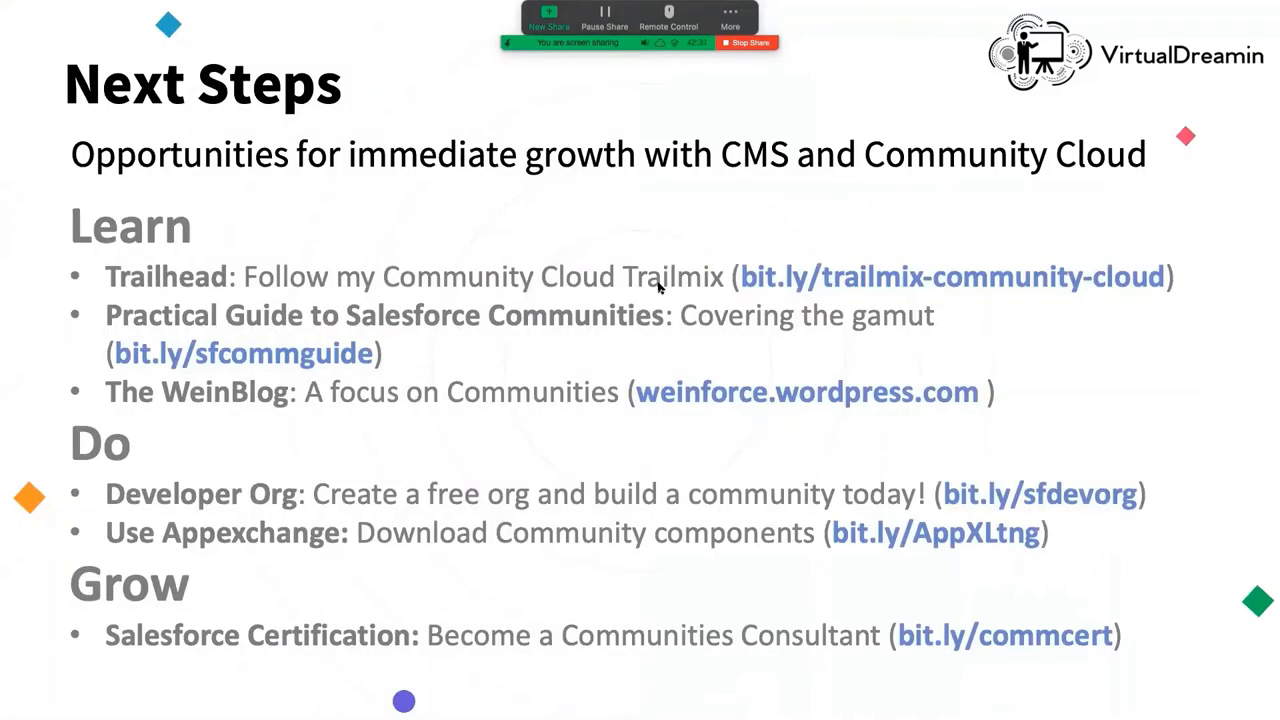